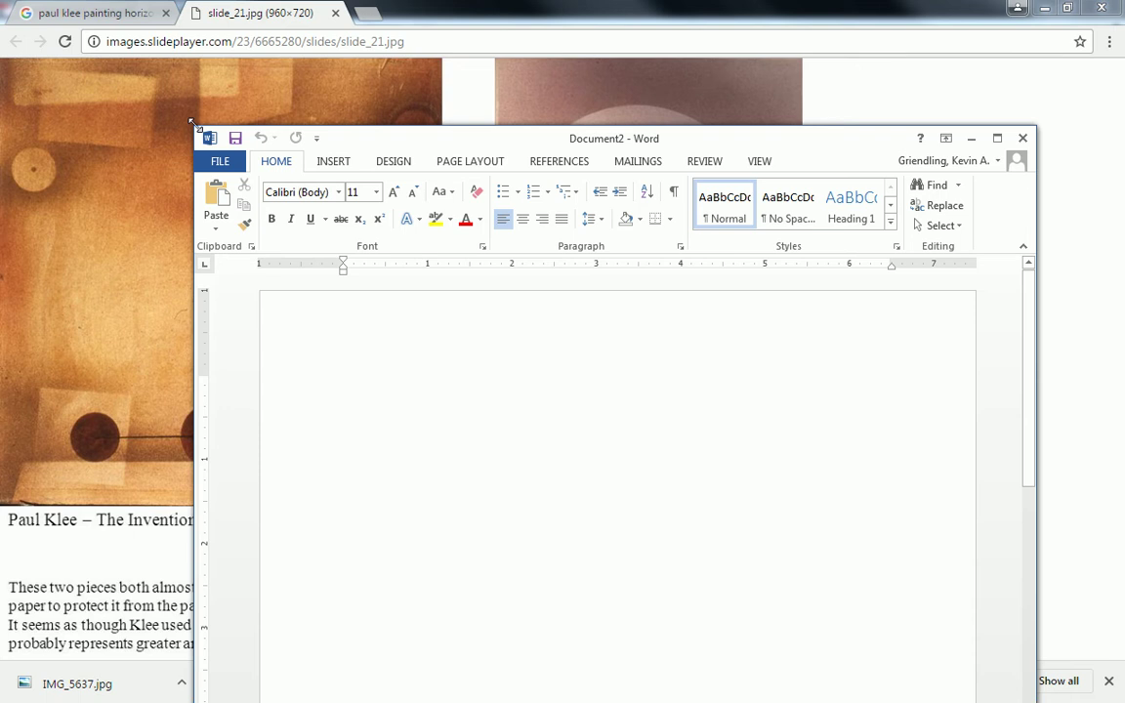
Step: Shrink the blank document window, reposition it over the reference paintings, and start a numbered list
drag(193, 124, 432, 431)
drag(805, 454, 451, 304)
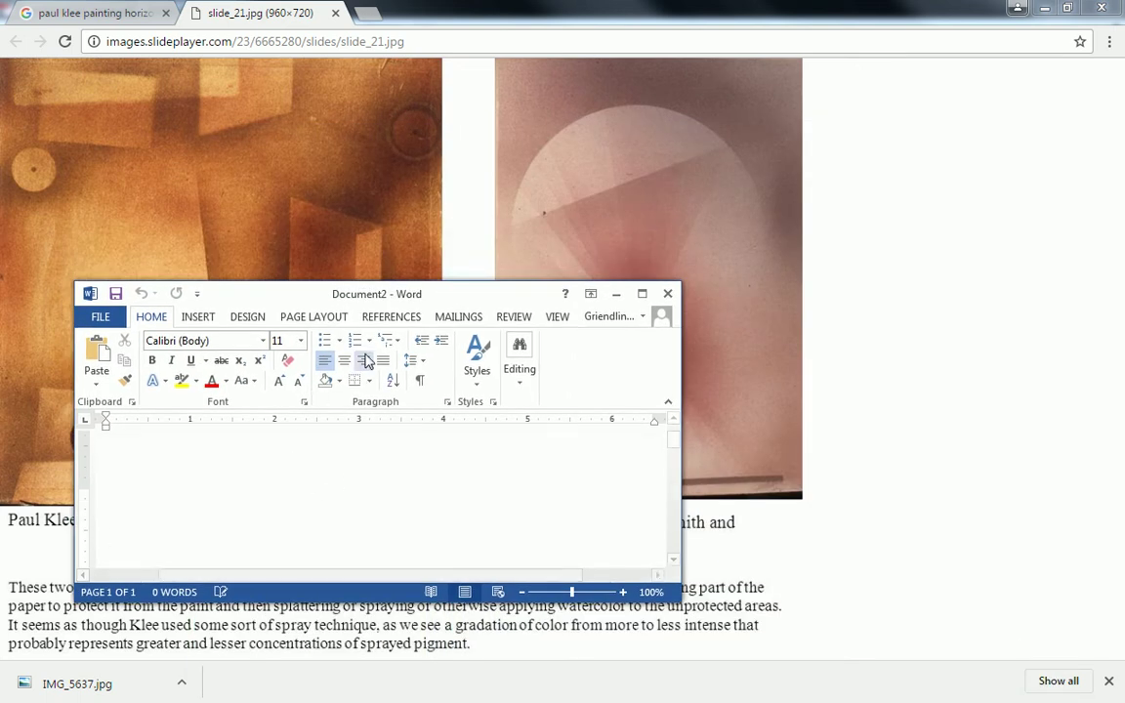
click(324, 340)
click(354, 340)
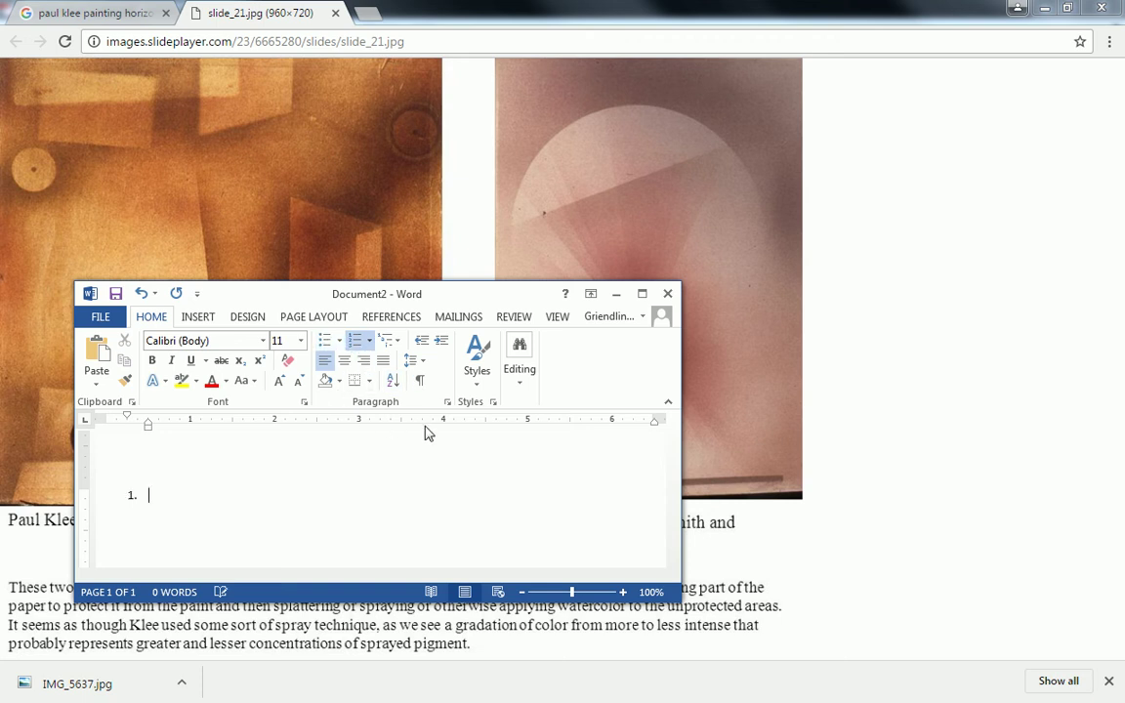
Step: Enter "Nodal points – 360 Radial projections" as the first list item and shift the document window slightly up
text(N)
key(BackSpace)
text(Nopd)
key(BackSpace)
key(BackSpace)
text(dal points )
text(- )
text(360 Radia)
text(l projections)
key(Return)
drag(452, 294, 443, 268)
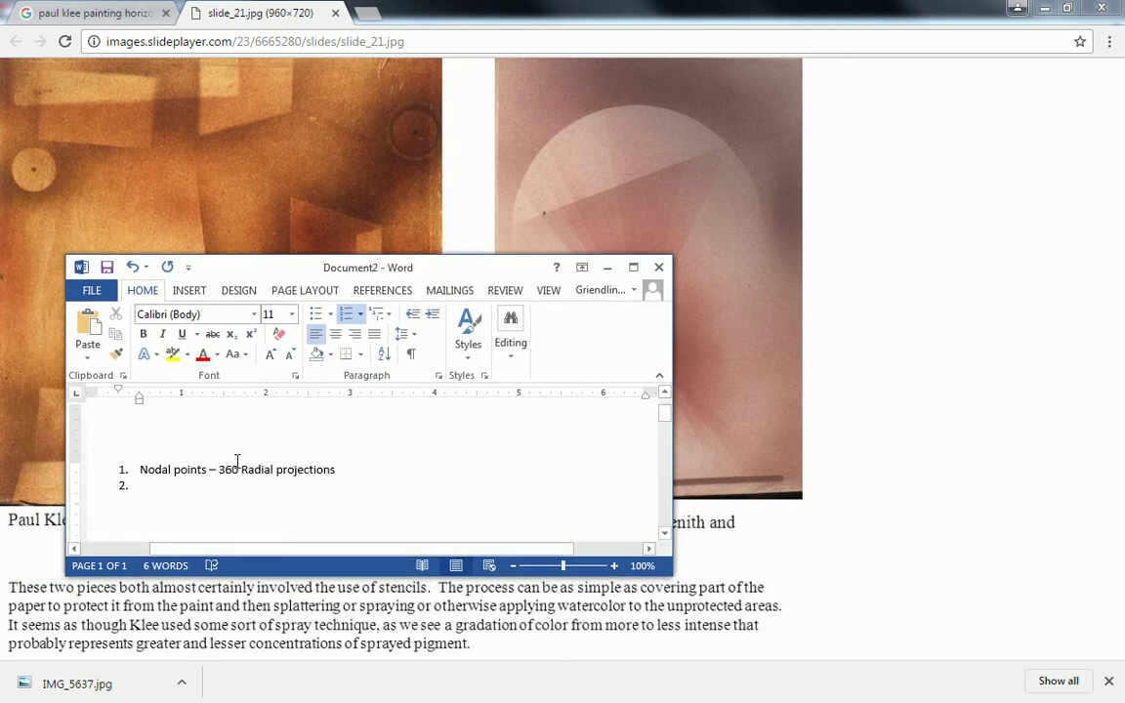
Step: Enter "Semi-circular boundaries" as the second list item and start a third item
text(Semi-ciruclar)
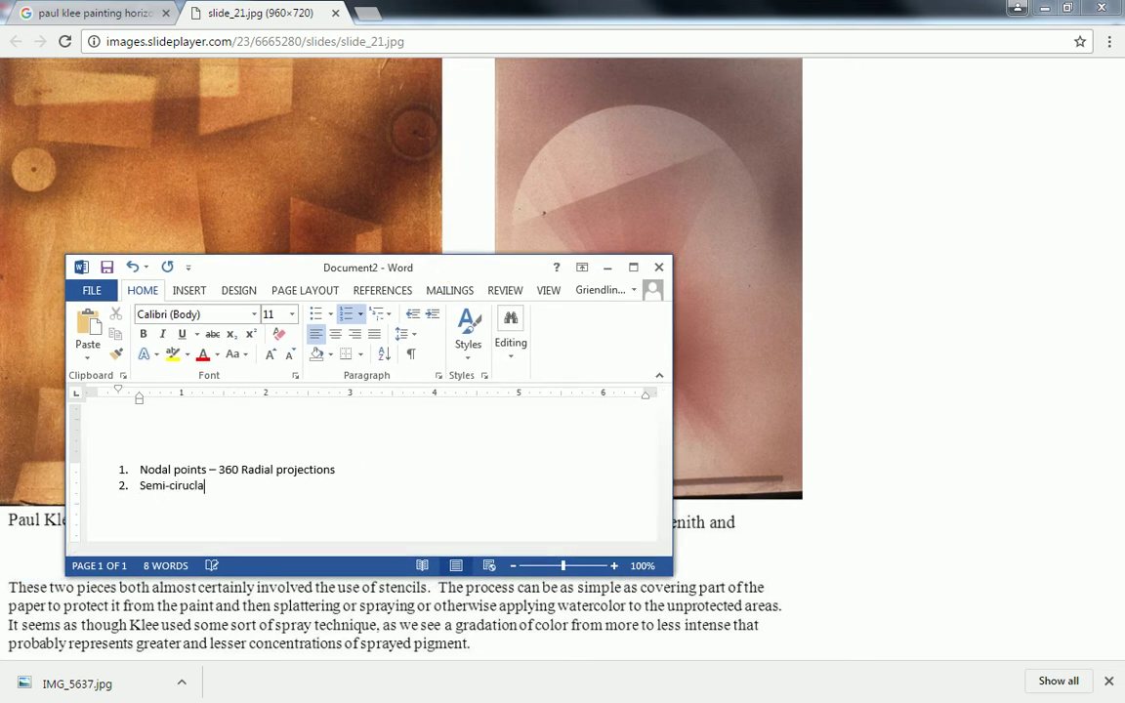
key(BackSpace)
key(BackSpace)
key(BackSpace)
key(BackSpace)
key(BackSpace)
text(cular boundaries)
key(Return)
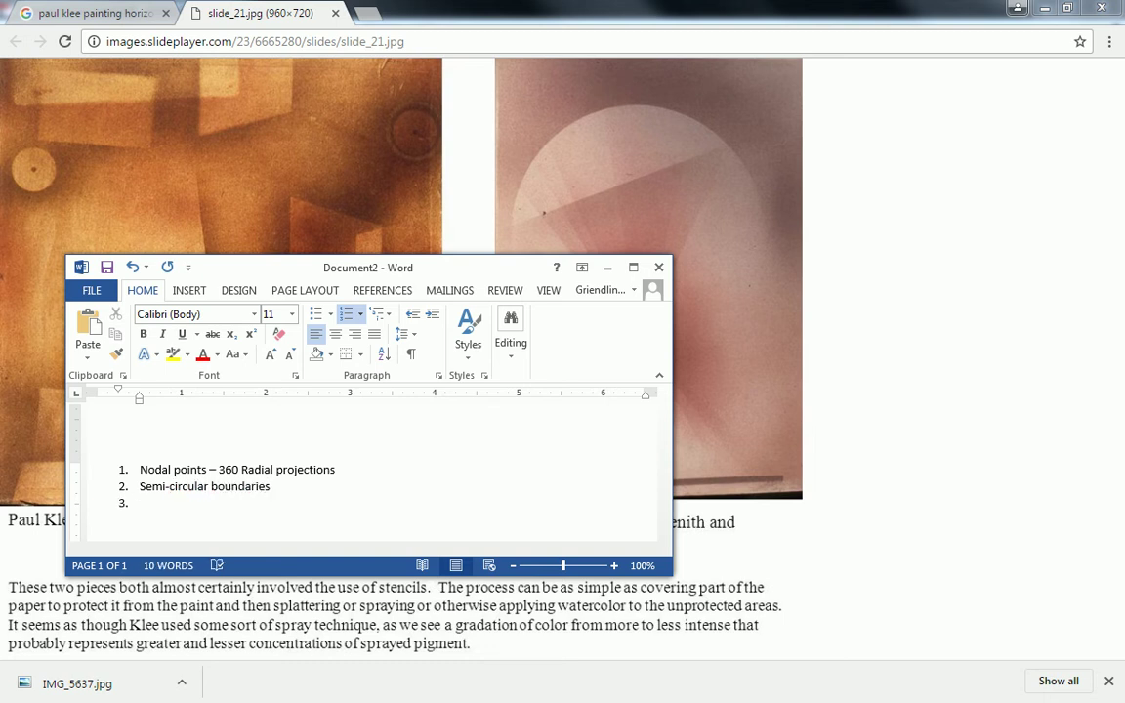
Step: Replace "boundaries" in the second list item with "encapsulations", using the suggested spelling
text(Linear E)
key(BackSpace)
drag(267, 485, 211, 485)
text(encaspulizations)
right_click(242, 488)
click(157, 507)
Step: Enter "Linear blockages" as the third list item
key(Return)
text(Linear)
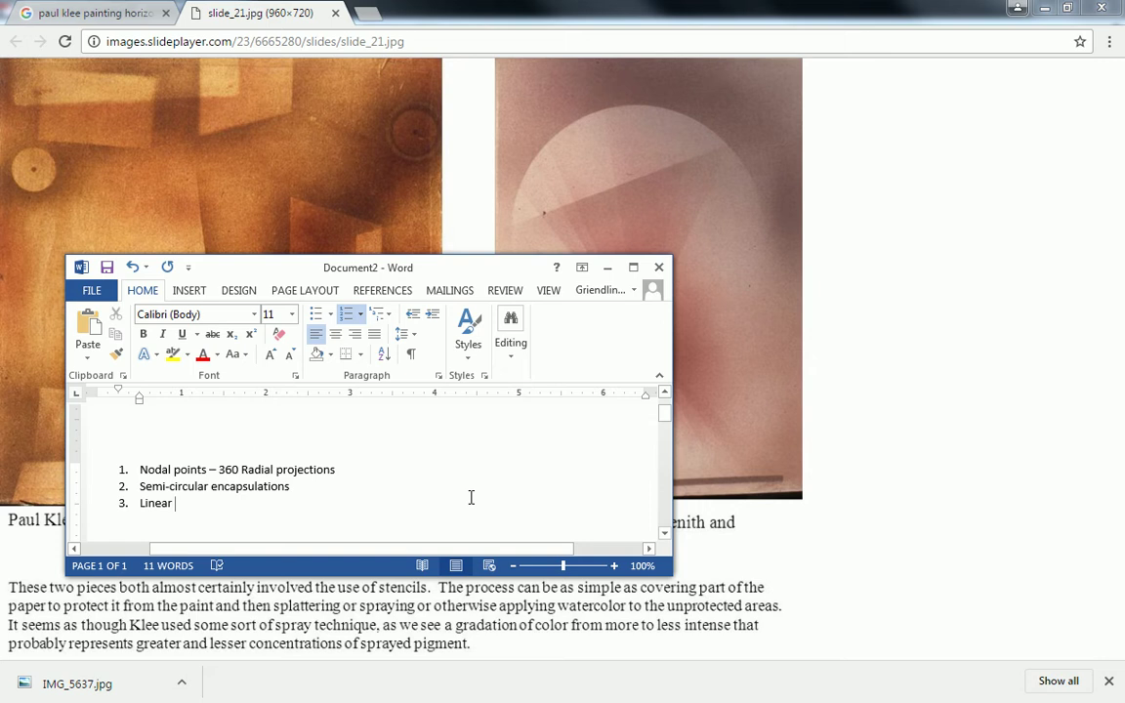
text(blockages)
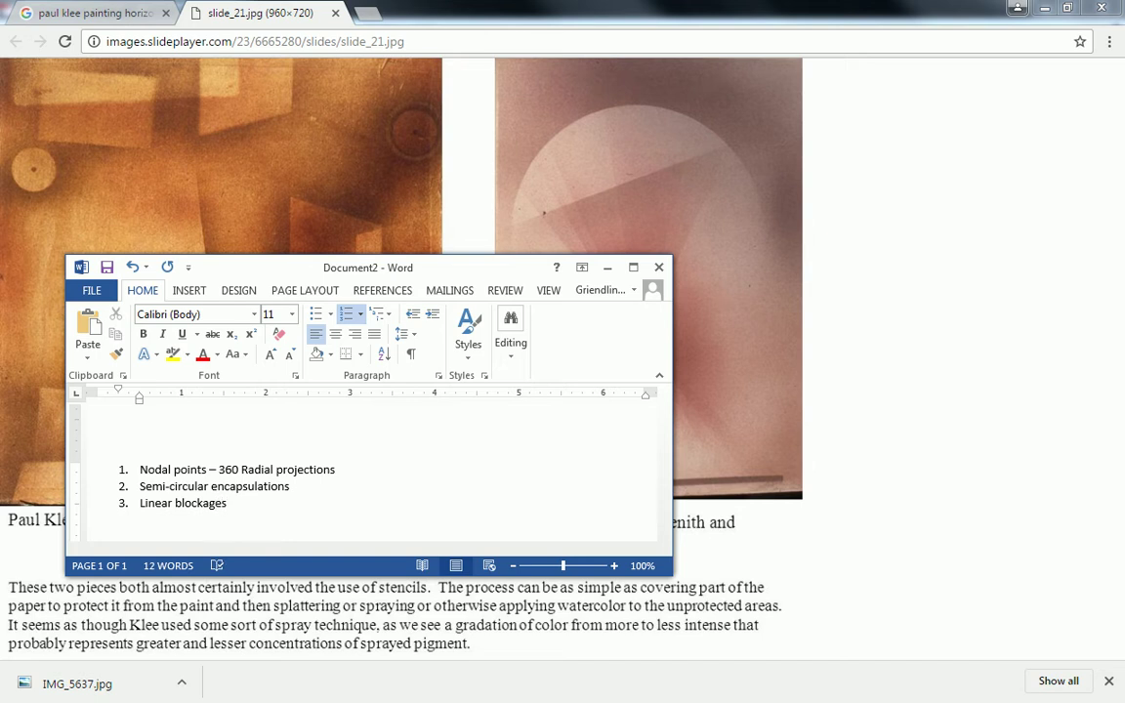
scroll(323, 473, down, 1)
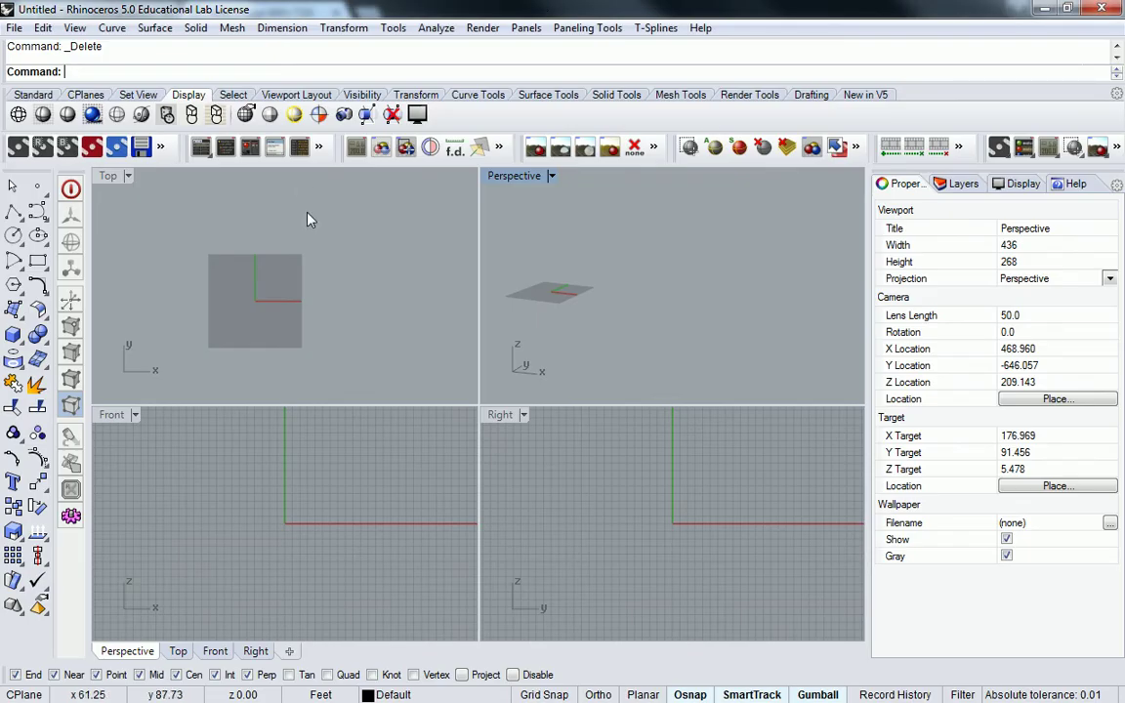
Step: Turn off the construction grid in the Top view with the Grid command
right_drag(333, 285, 338, 253)
scroll(322, 232, up, 2)
text(Grid)
key(Return)
text(h)
key(Return)
Step: Draw a 100' by 60' rectangle in an empty area of the Top view and maximize that view
right_drag(339, 253, 154, 328)
click(39, 260)
click(228, 275)
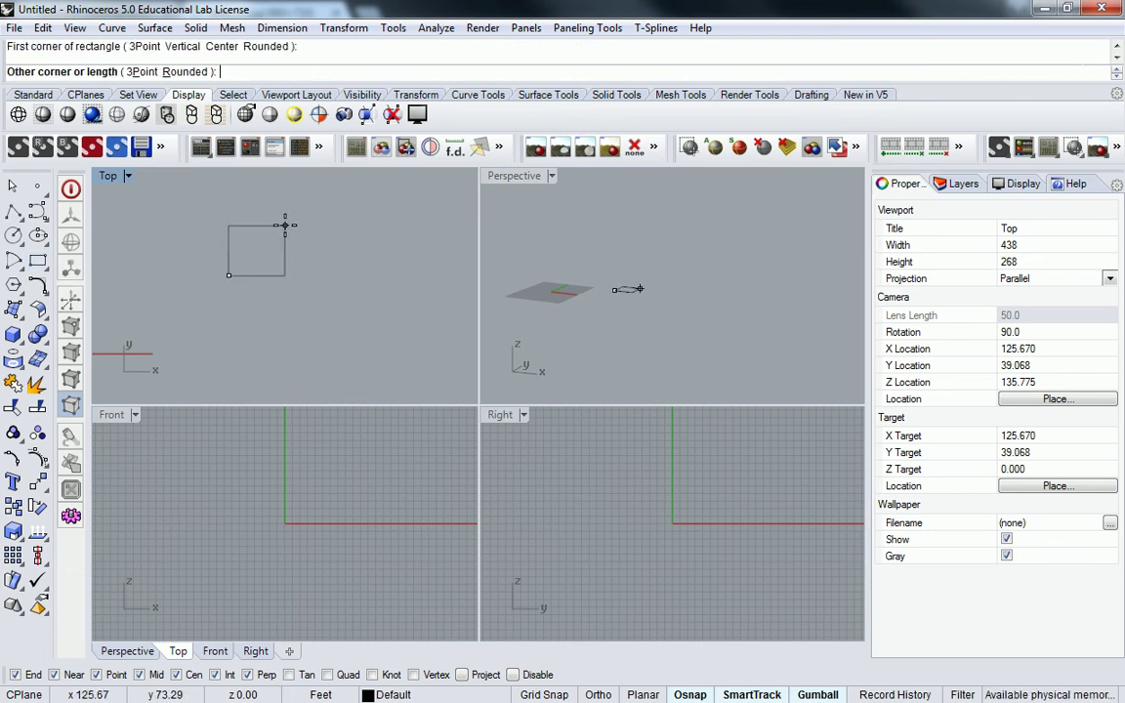
text(@100',60')
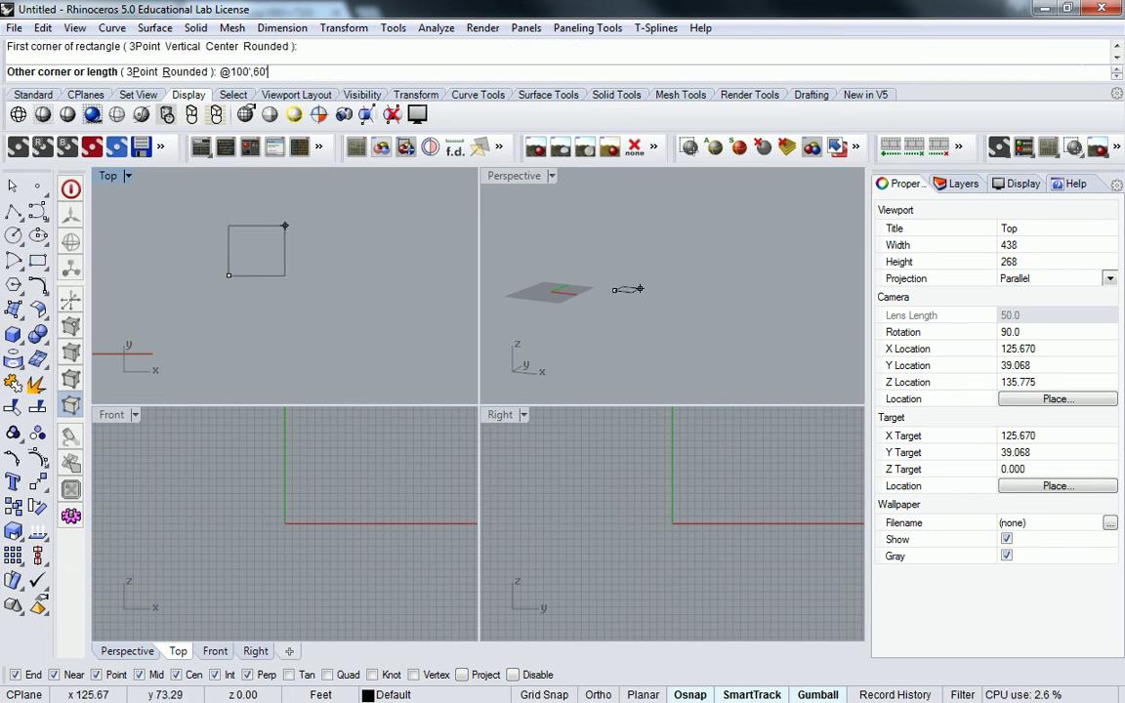
key(Return)
right_drag(285, 233, 285, 272)
scroll(278, 311, up, 4)
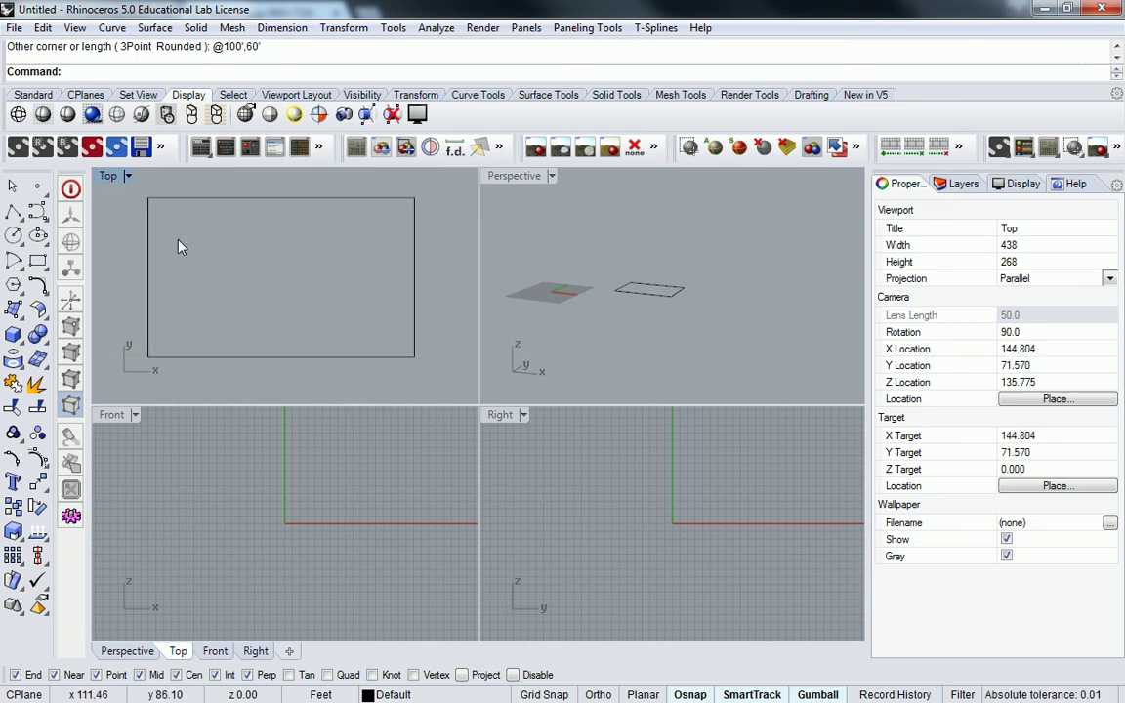
double_click(109, 176)
right_drag(515, 367, 518, 353)
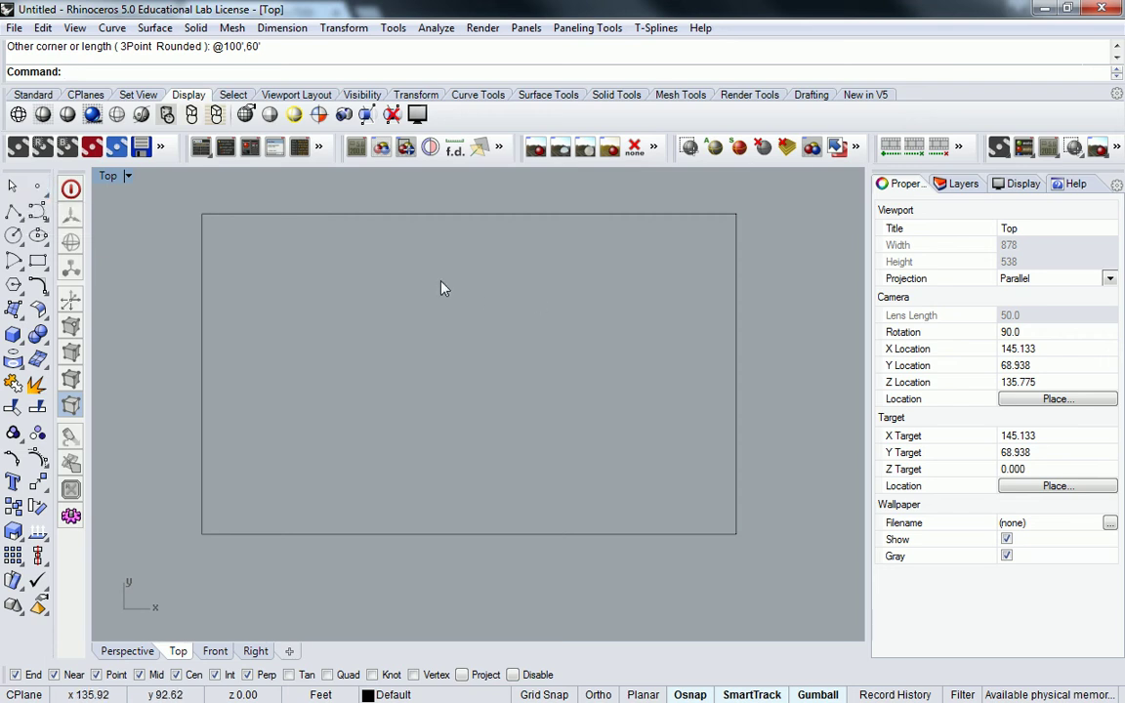
Step: Make Layer 01 current and place two points in the right half of the rectangle, one above the other
click(40, 187)
scroll(530, 349, down, 1)
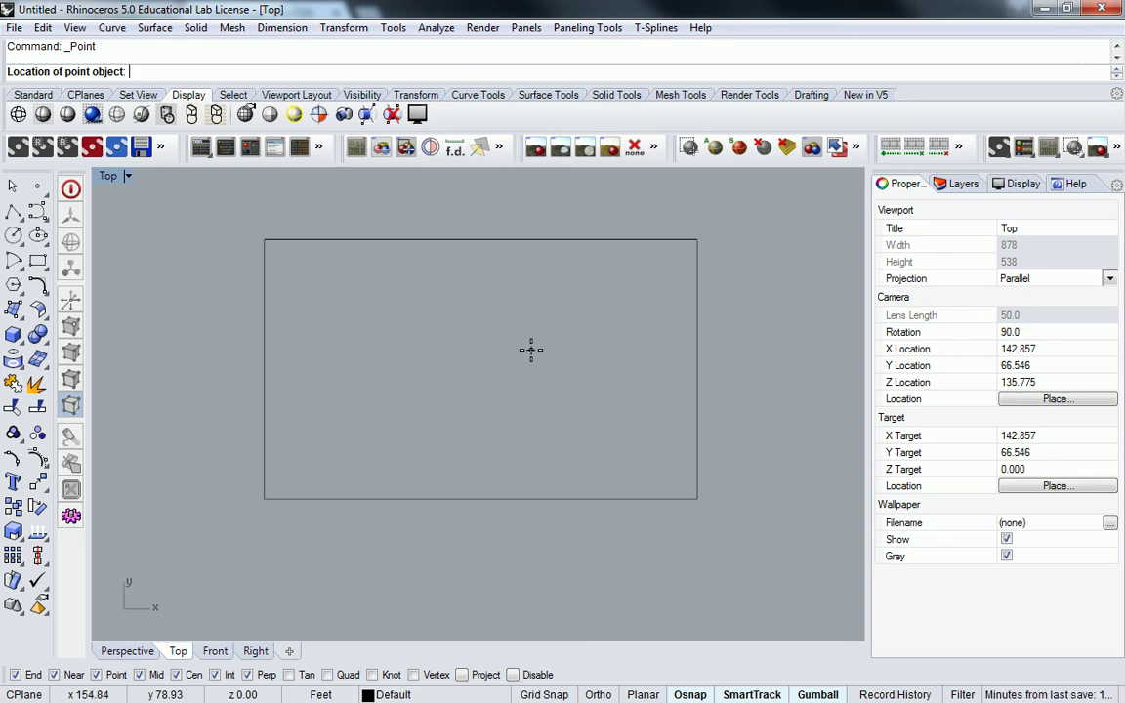
click(957, 184)
click(980, 255)
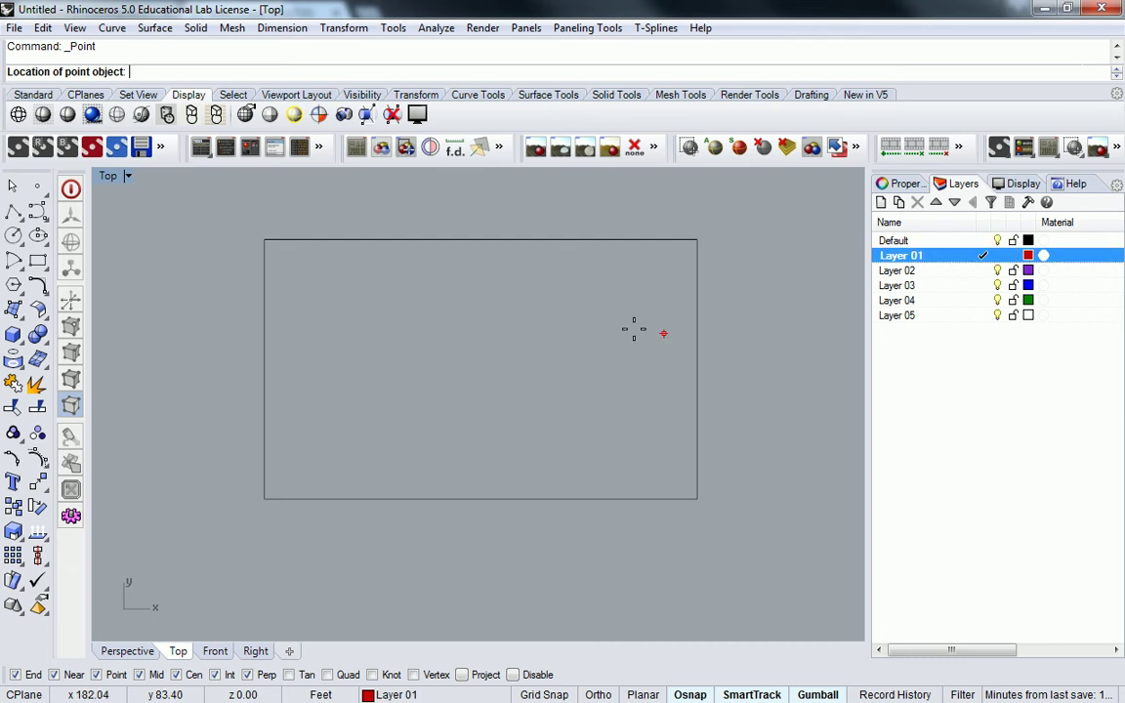
click(590, 314)
key(Return)
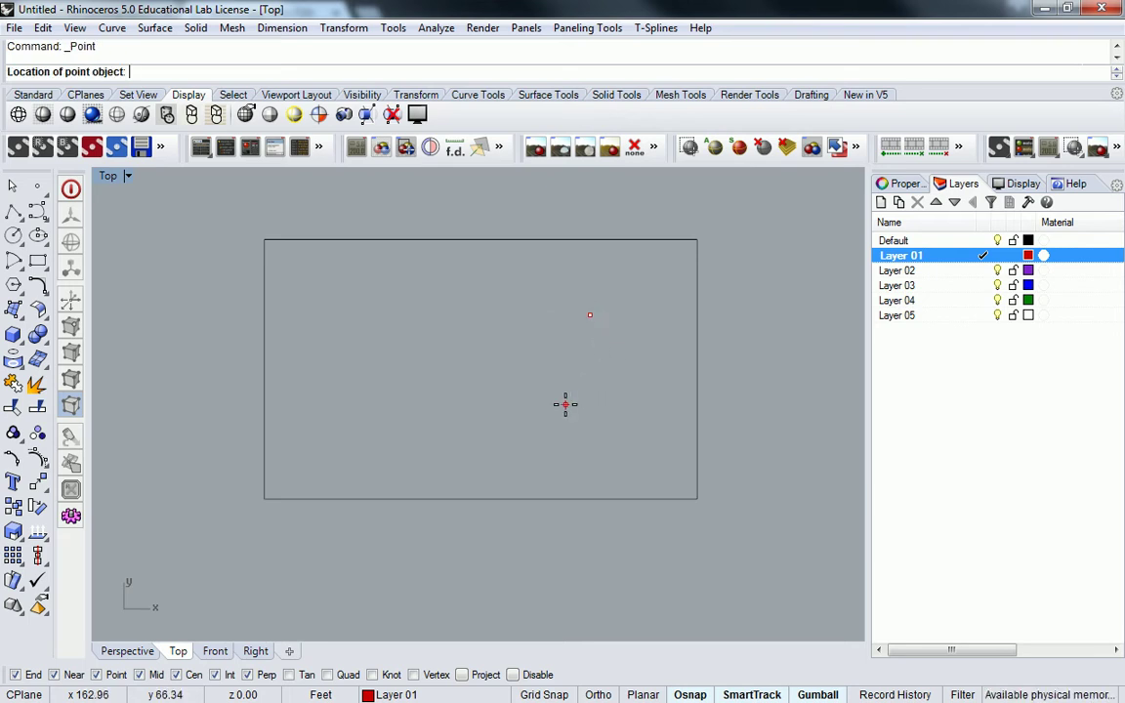
click(559, 418)
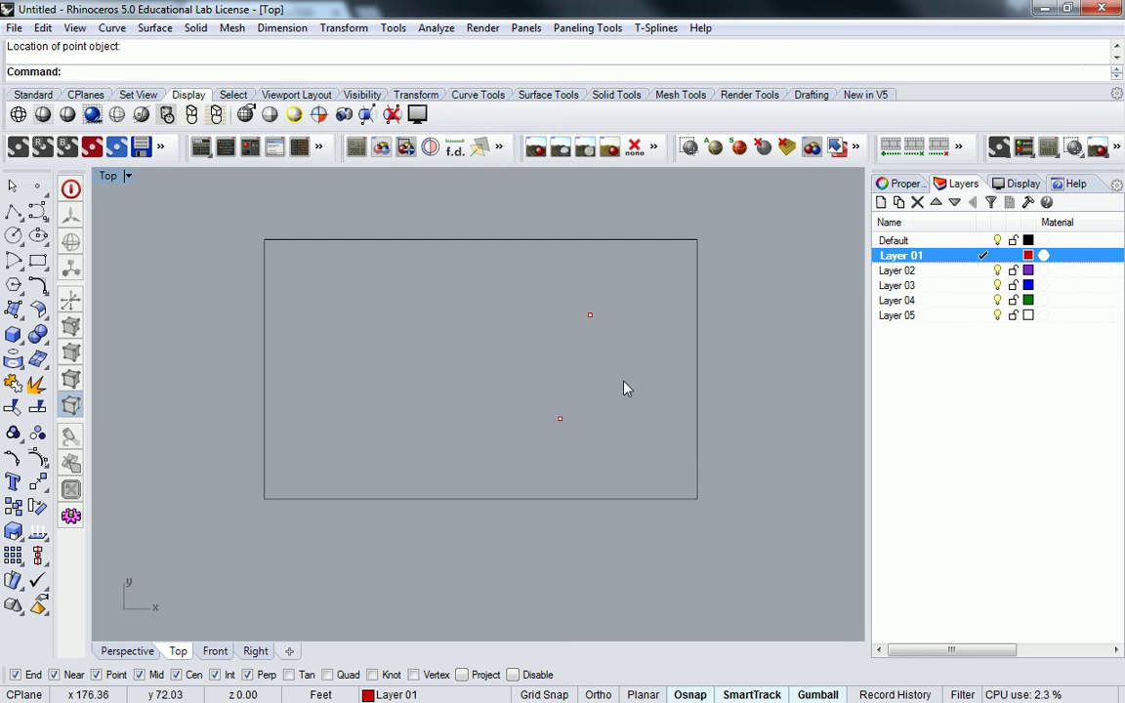
Step: Consult the Paul Klee paintings in the browser and return to Rhinoceros
key(alt+Tab)
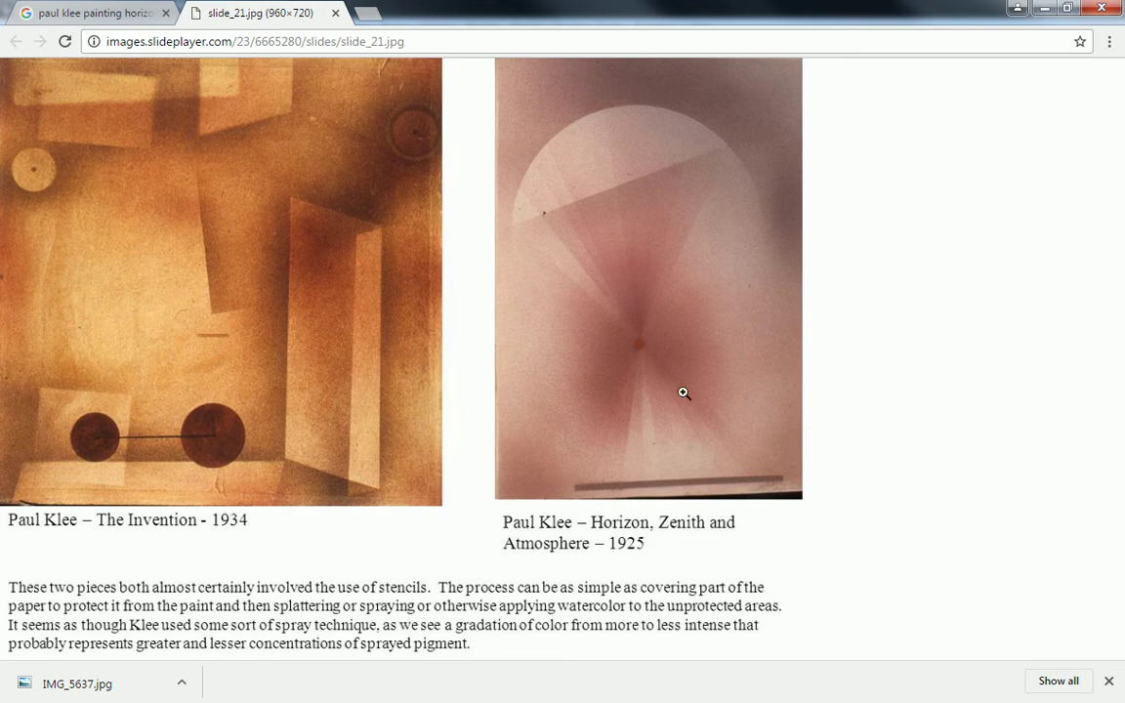
double_click(793, 14)
click(1052, 68)
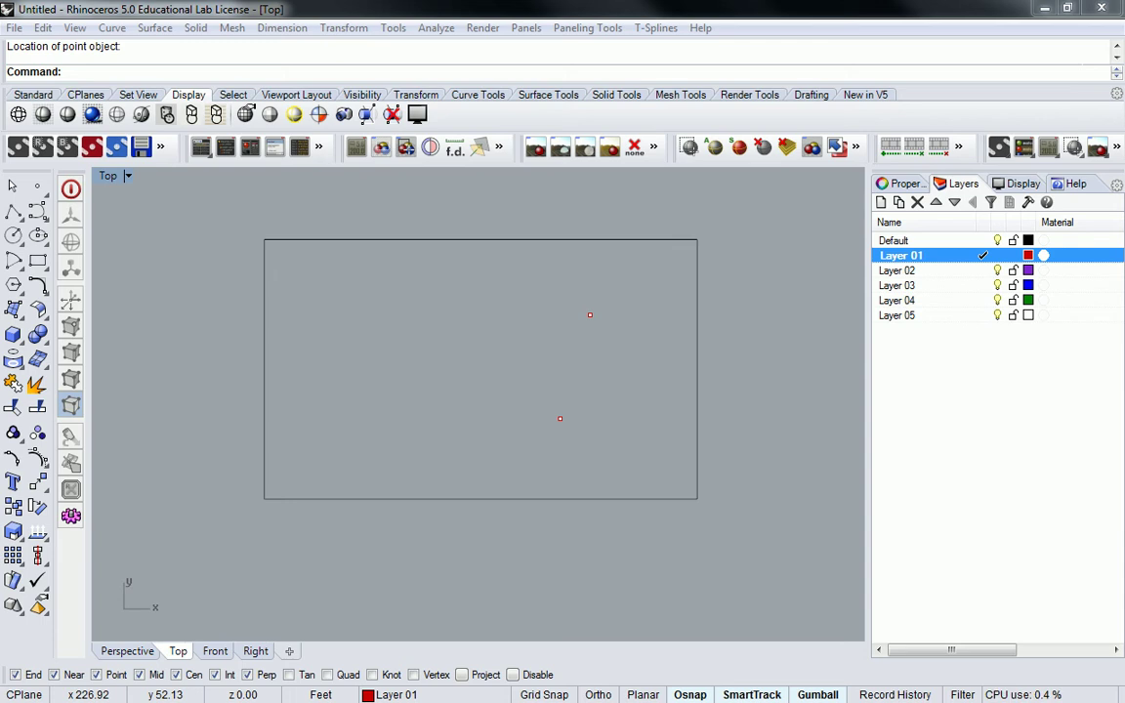
Step: Place a third Layer 01 point in the upper left part of the rectangle
right_drag(465, 349, 503, 363)
right_click(406, 318)
click(405, 333)
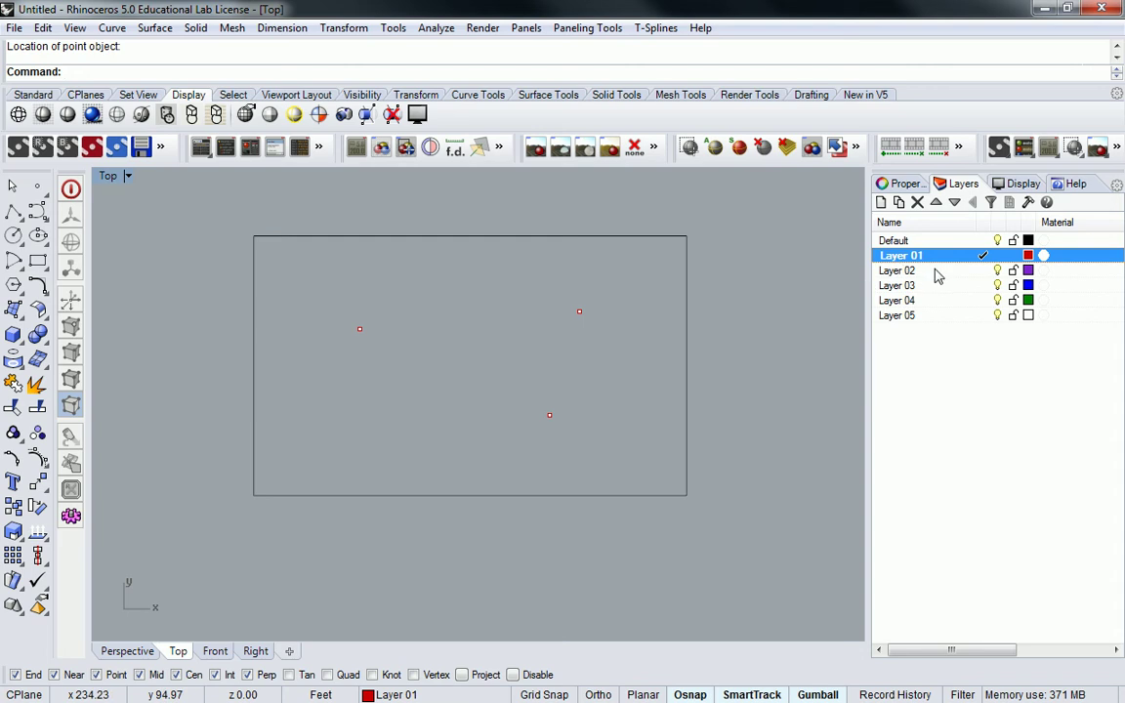
Step: Make Layer 02 current and place five points scattered inside the rectangle around the red points
double_click(902, 271)
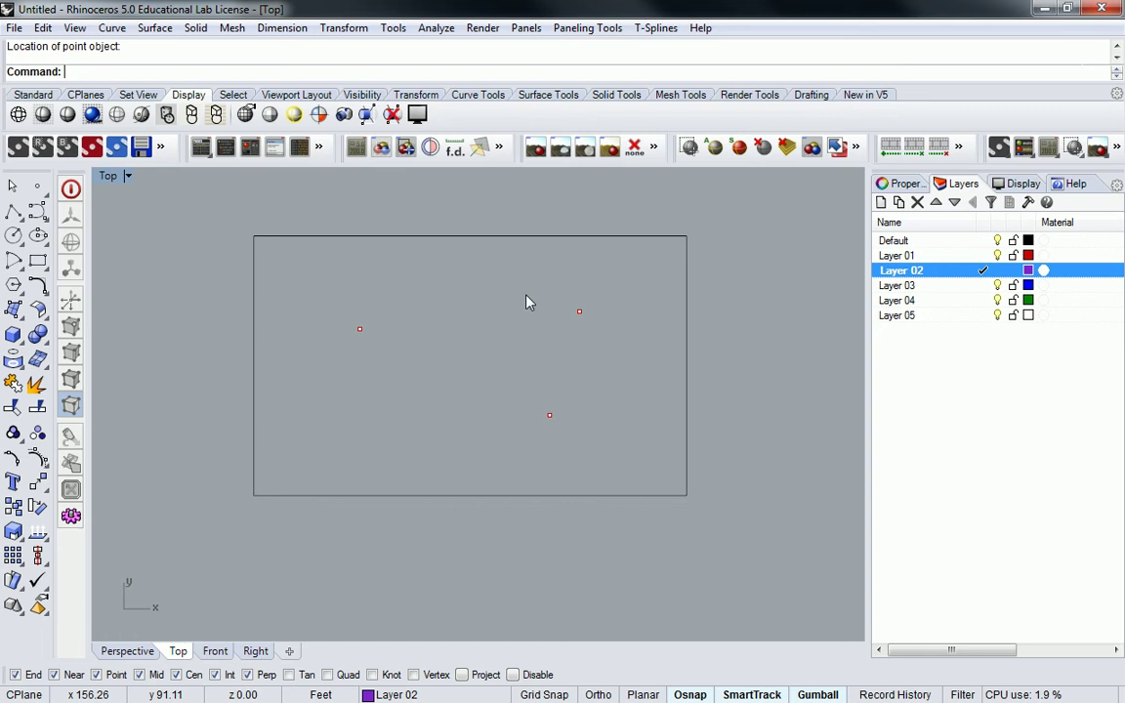
right_click(525, 302)
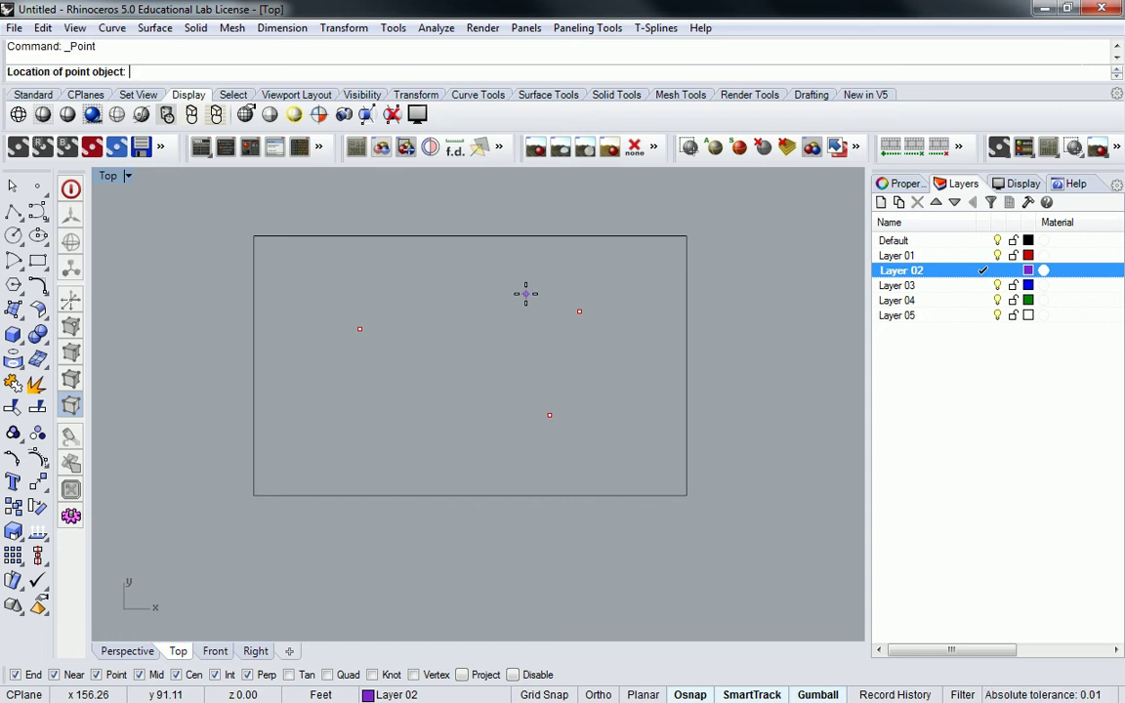
click(621, 457)
right_click(466, 469)
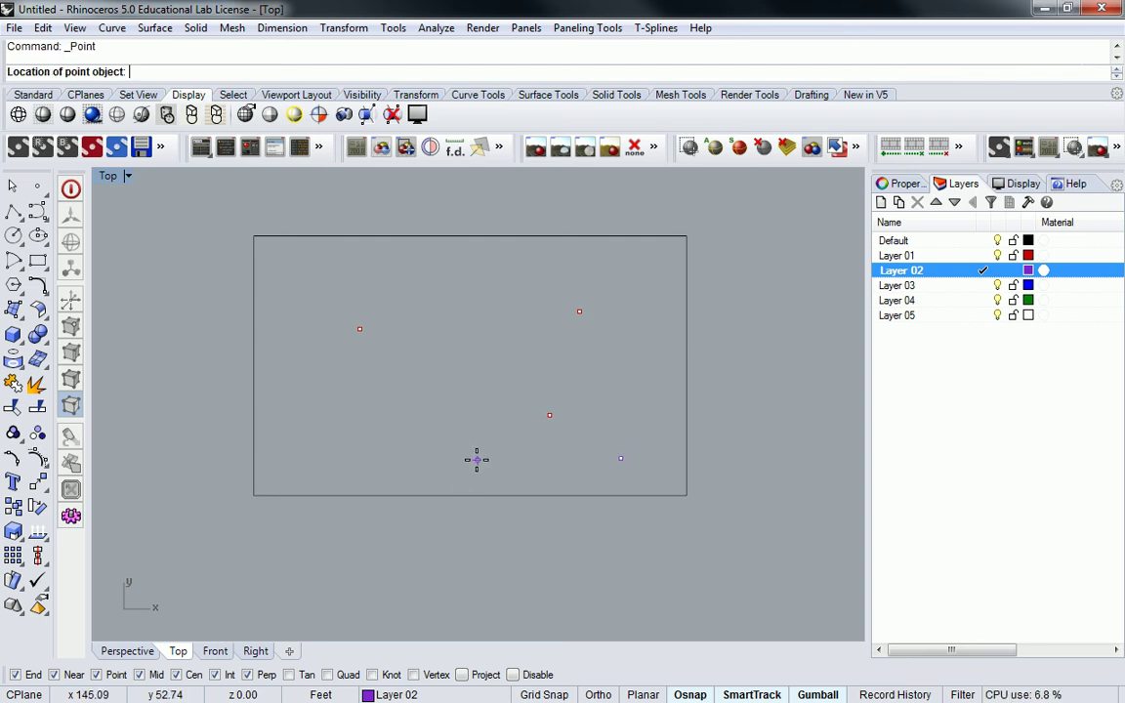
click(471, 460)
right_click(496, 366)
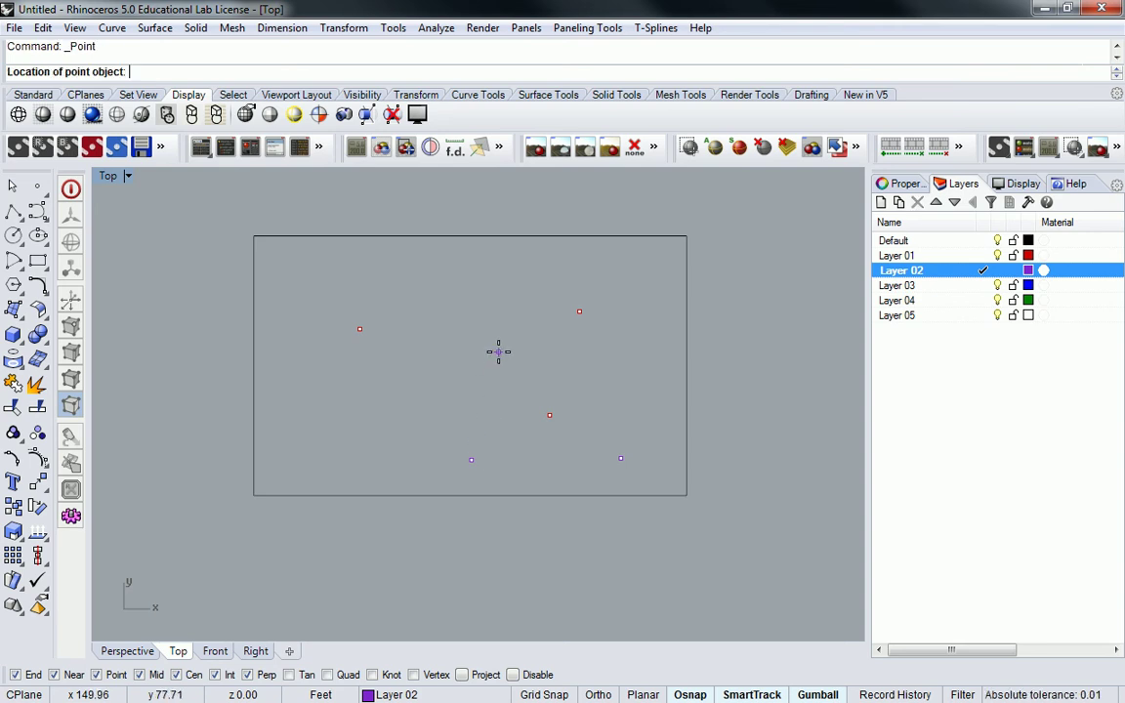
click(498, 351)
right_click(459, 293)
click(422, 279)
right_click(406, 348)
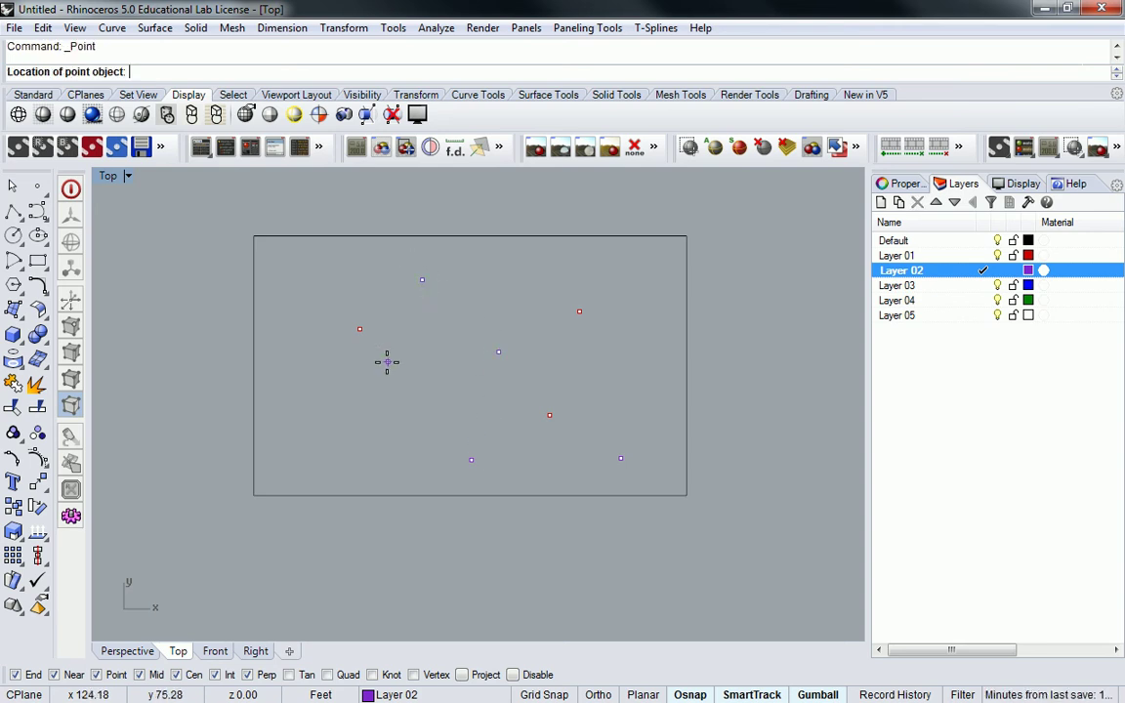
click(312, 392)
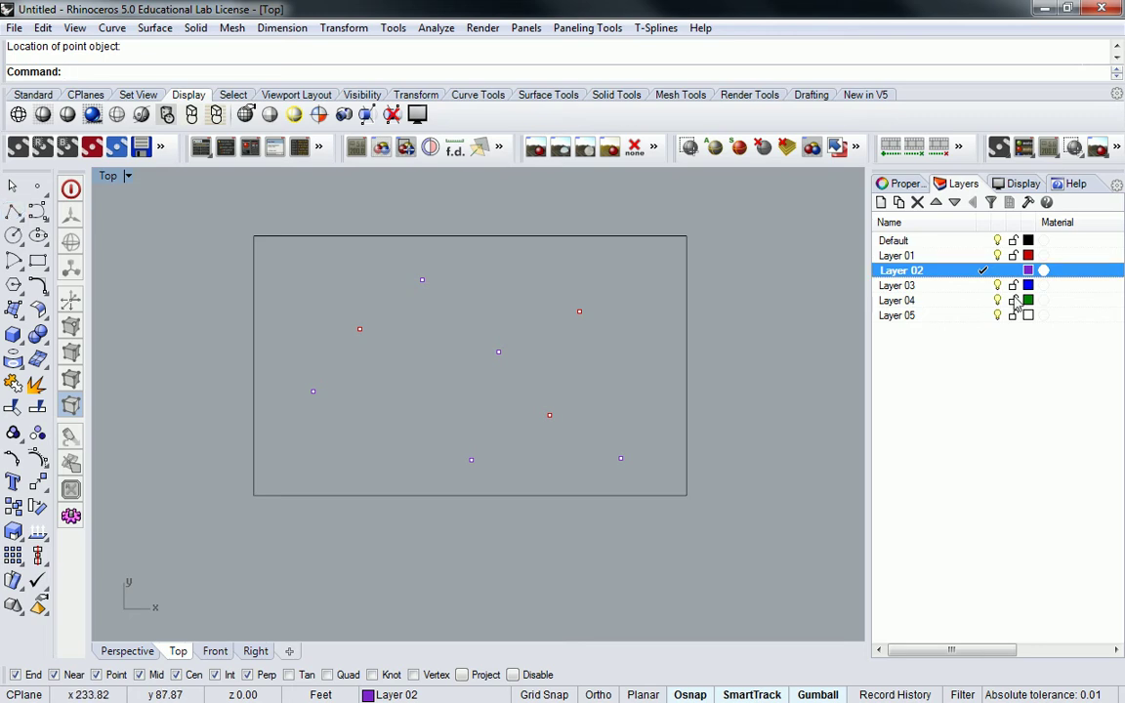
Step: Make Layer 03 current and draw a vertical line about 81 ft long across the rectangle, left of its centre
click(974, 257)
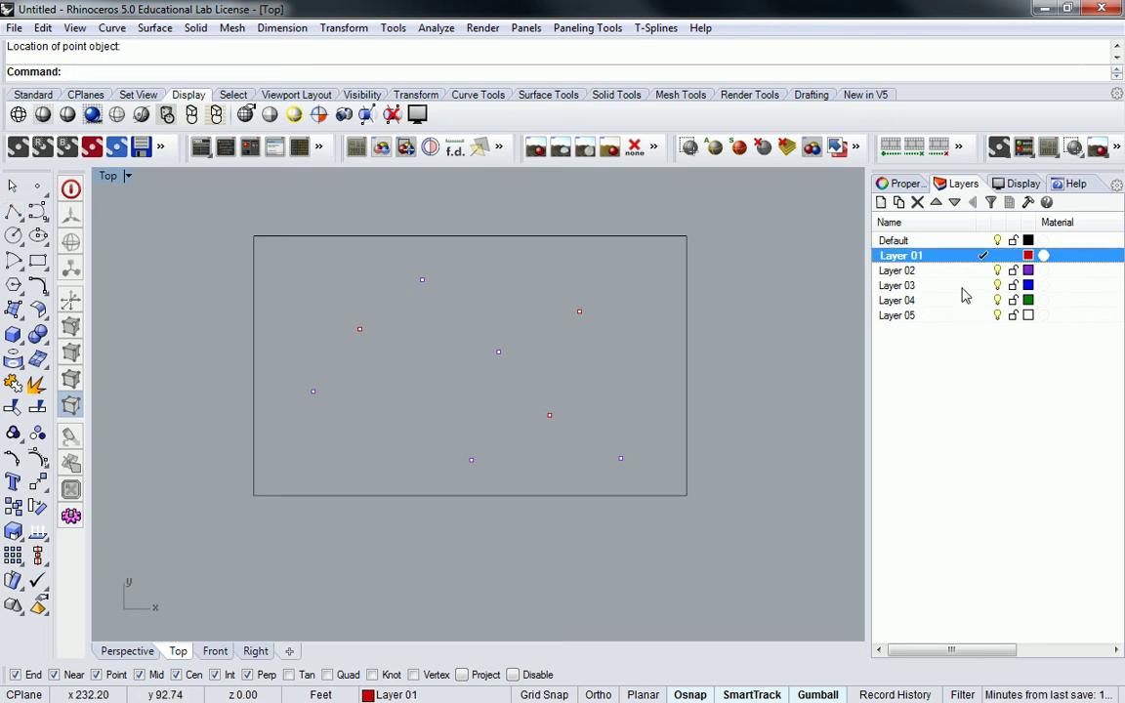
click(972, 285)
click(12, 211)
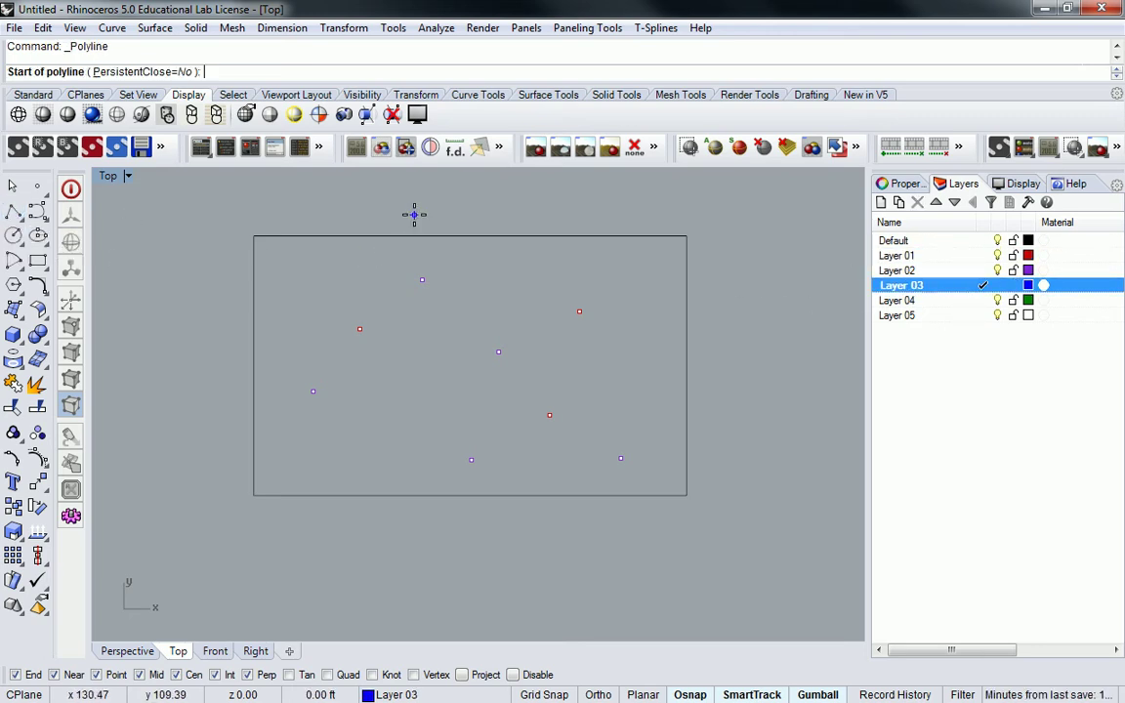
text(Line)
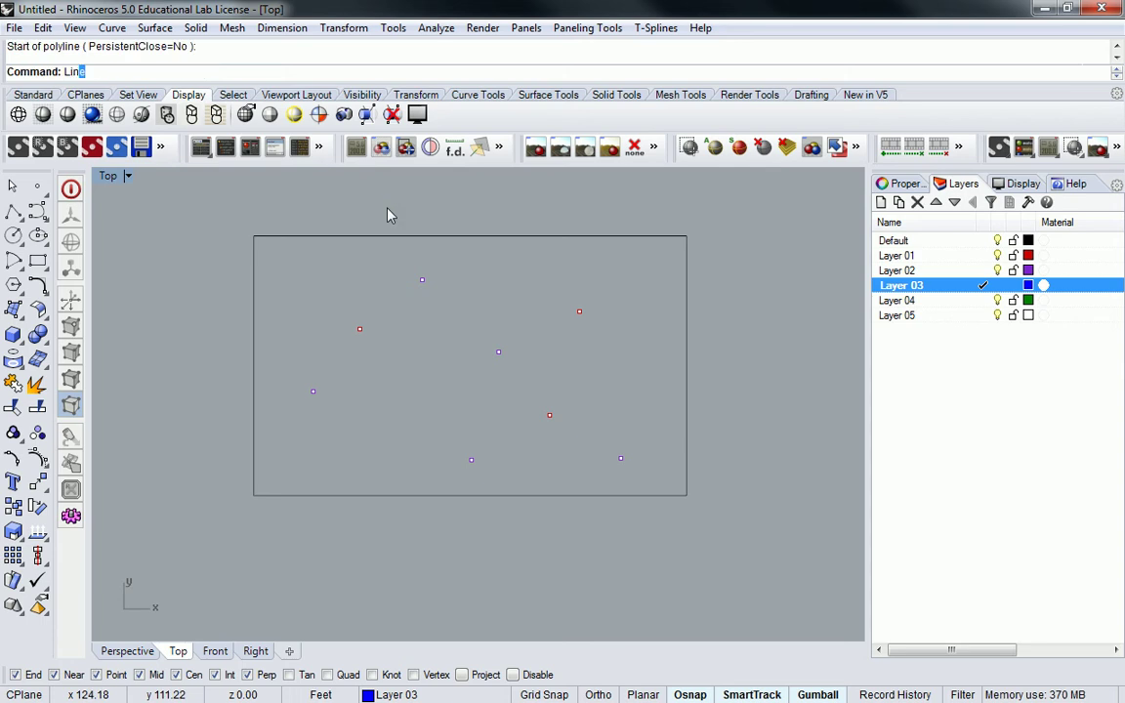
key(Return)
click(398, 184)
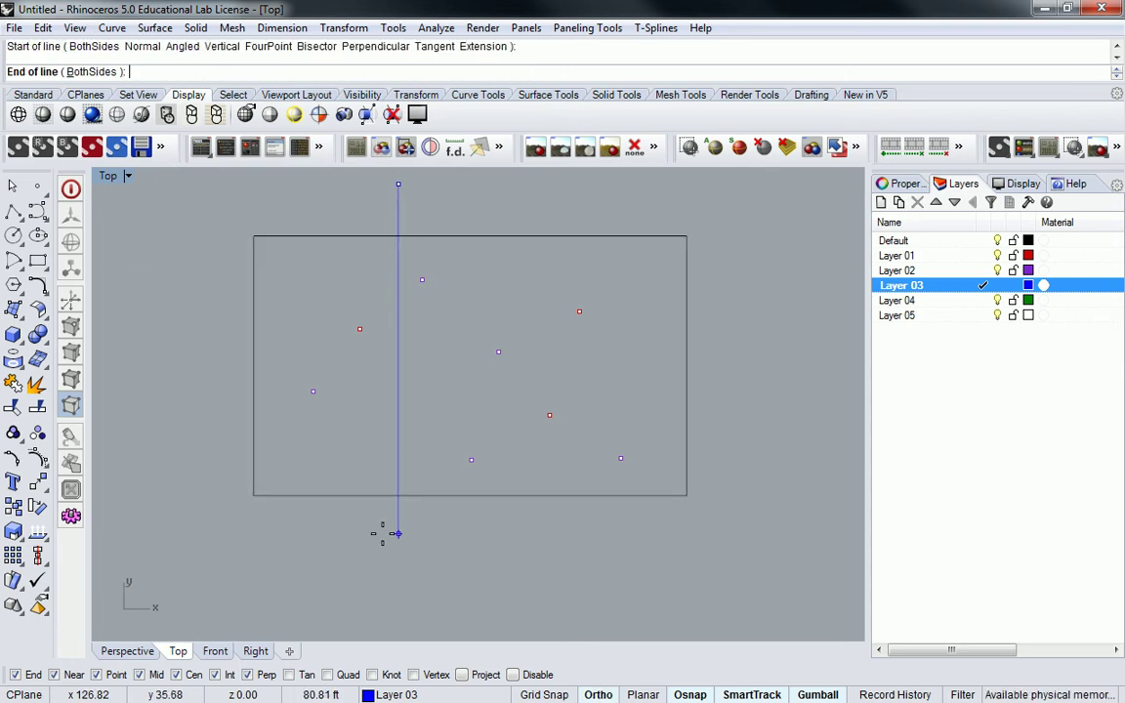
shift+click(383, 532)
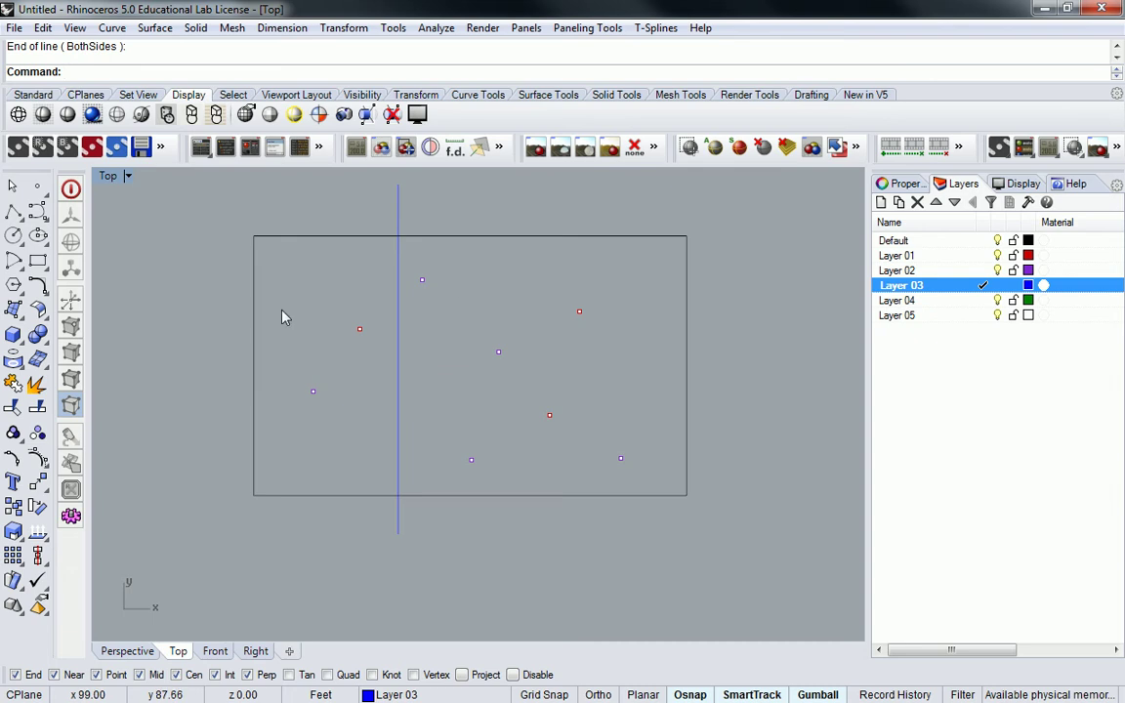
Step: Draw a horizontal line from outside the rectangle's left edge across the vertical line, ending inside the rectangle
key(Return)
click(197, 368)
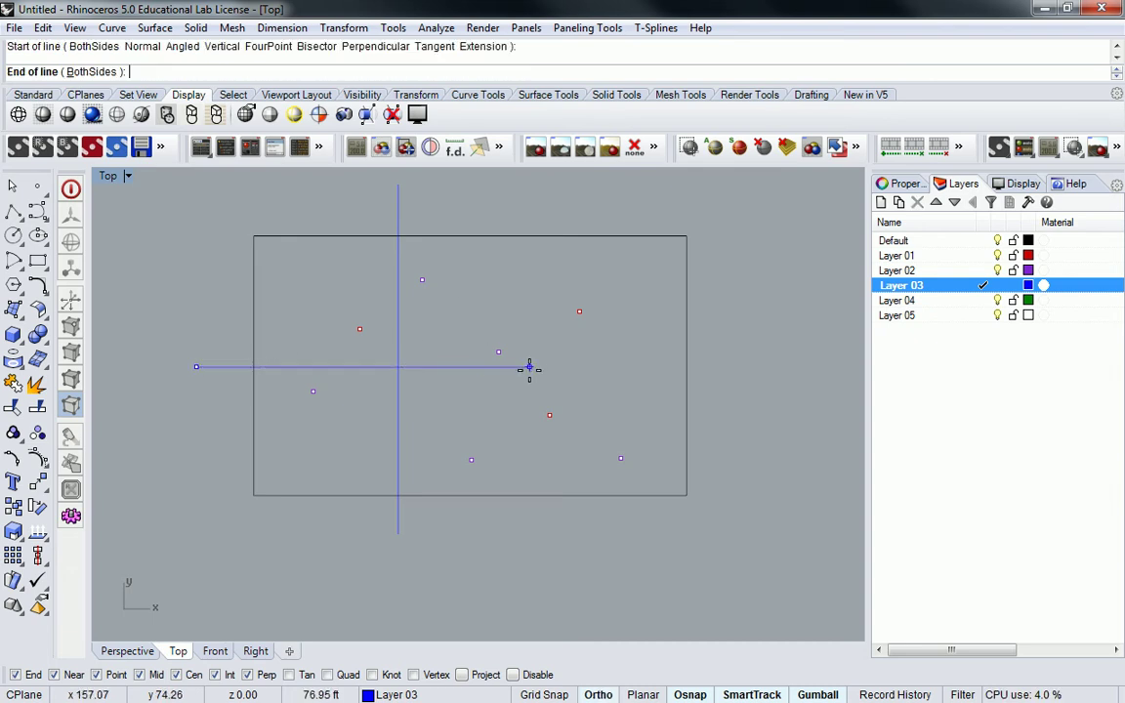
shift+click(563, 367)
Step: Duplicate the two crossing lines in place, aligning the copies at the intersection, and assign the copies to Layer 04
drag(452, 333, 391, 397)
drag(432, 360, 460, 358)
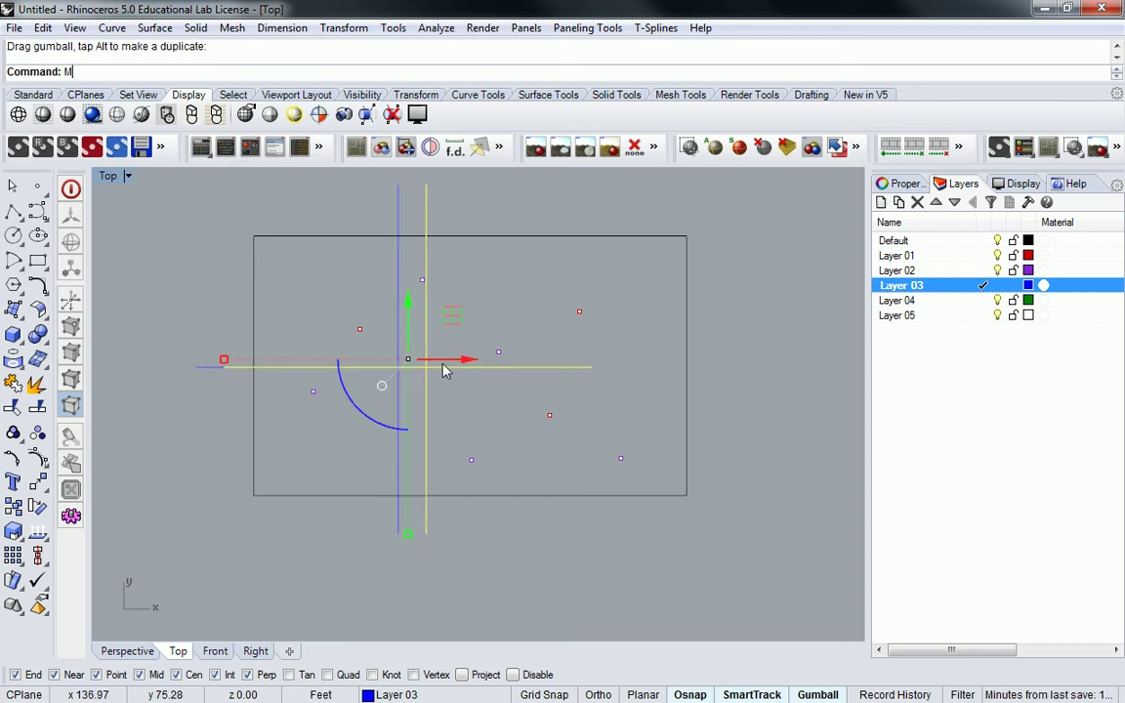
text(m)
key(Return)
click(426, 367)
click(397, 367)
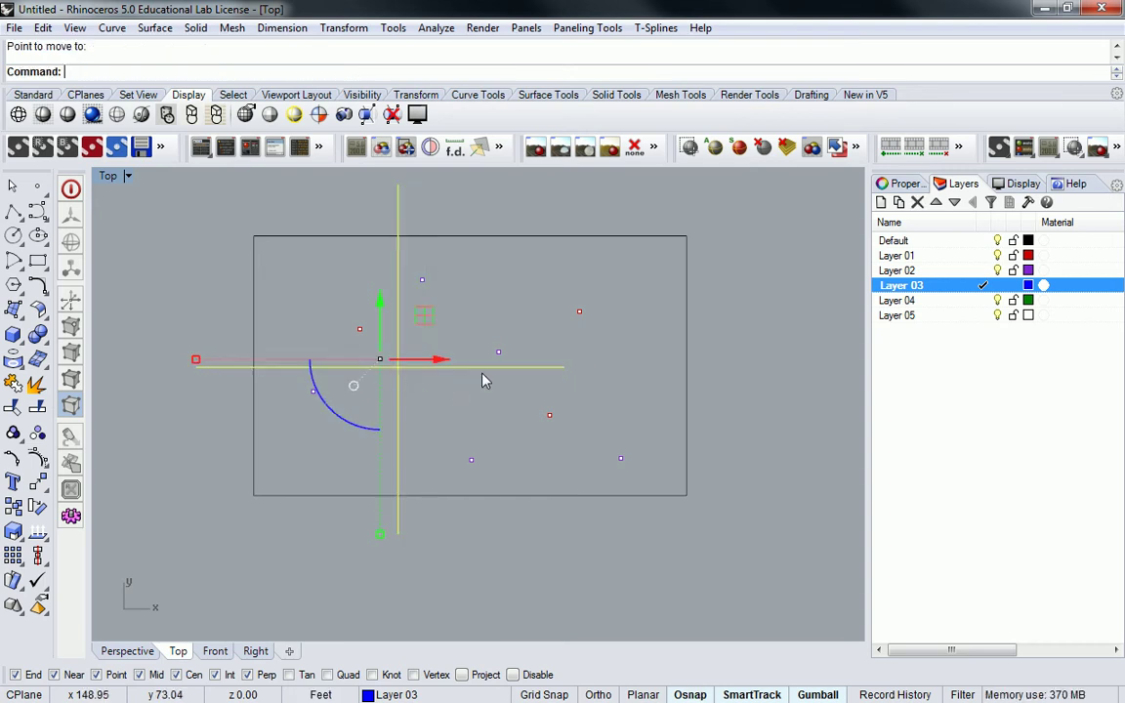
right_click(917, 301)
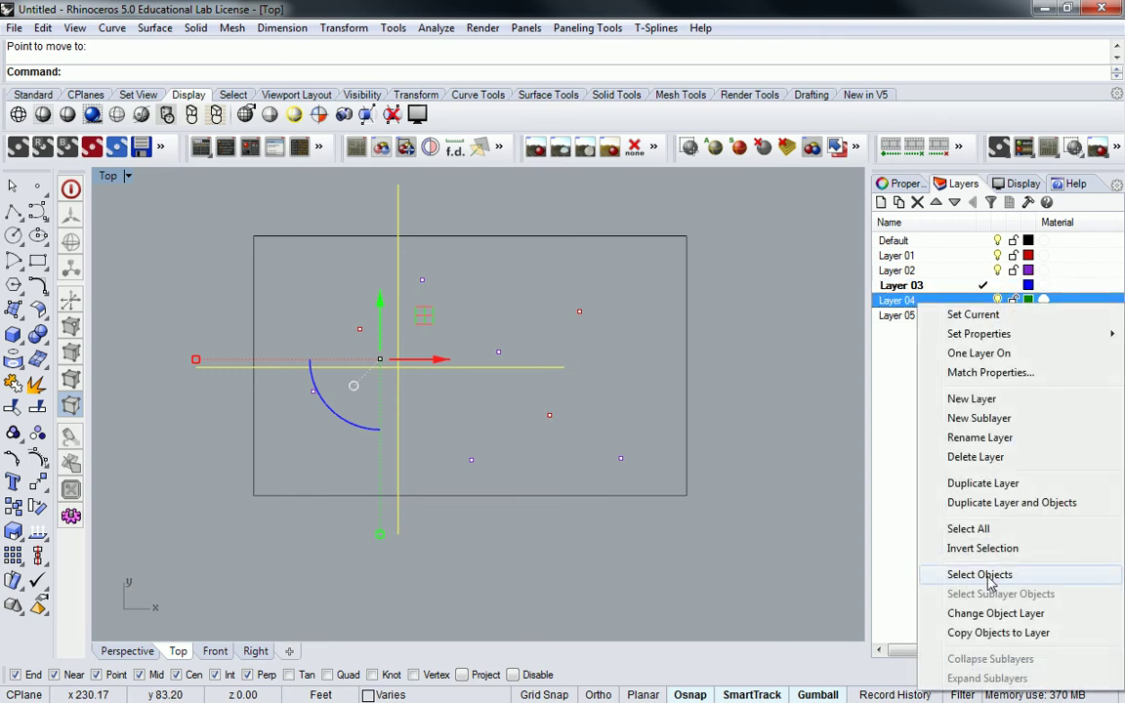
click(995, 613)
Step: Rotate the Layer 04 copies of the crossing lines by 5° about their intersection
text(rot)
key(Return)
click(399, 367)
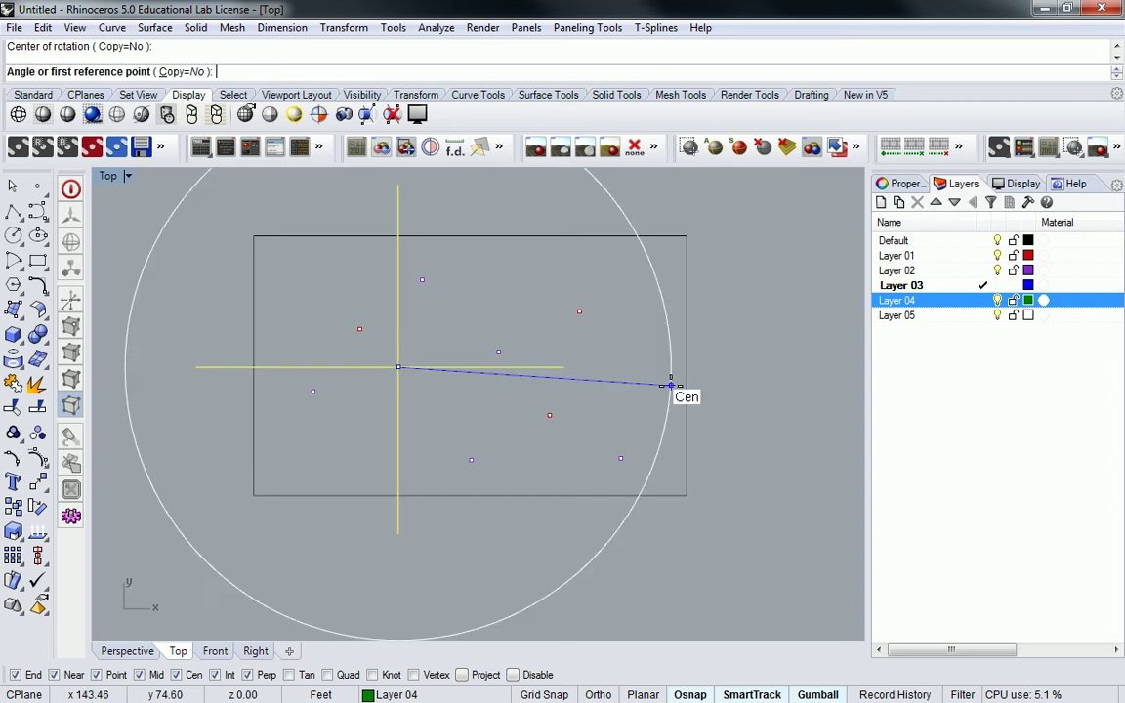
click(652, 367)
text(5)
key(Return)
key(Escape)
right_drag(454, 378, 480, 372)
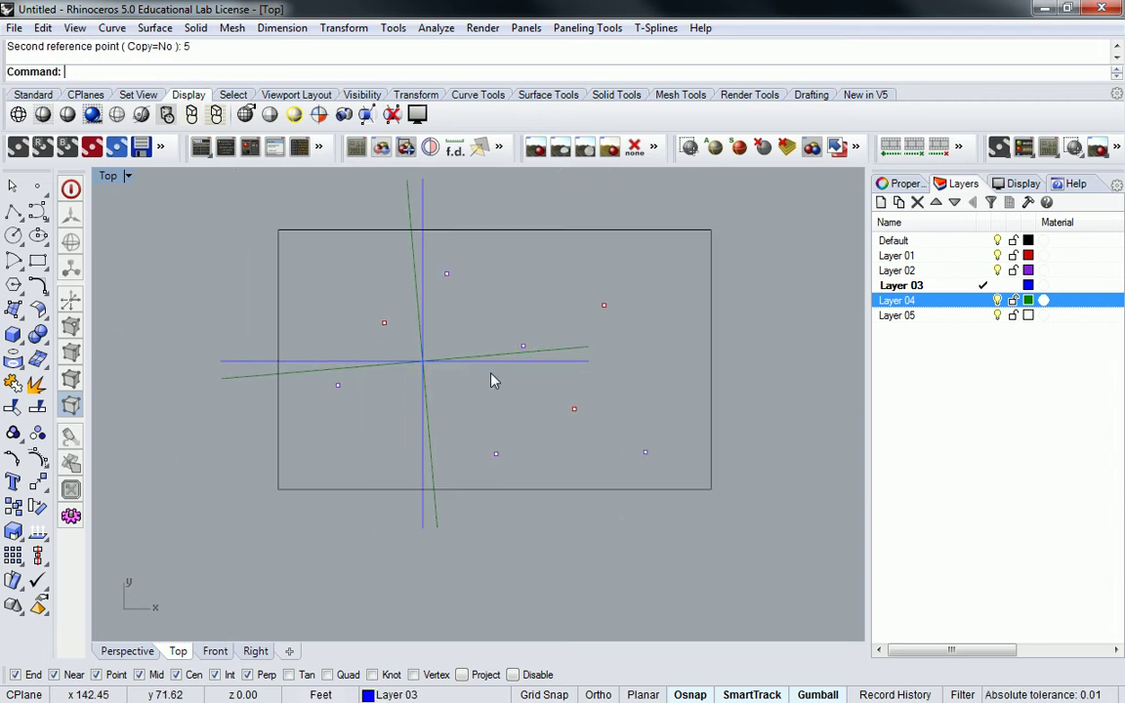
Step: Move all four crossing lines so the vertical line's intersection with the rectangle's top edge lands on its upper-left corner
drag(431, 372, 417, 381)
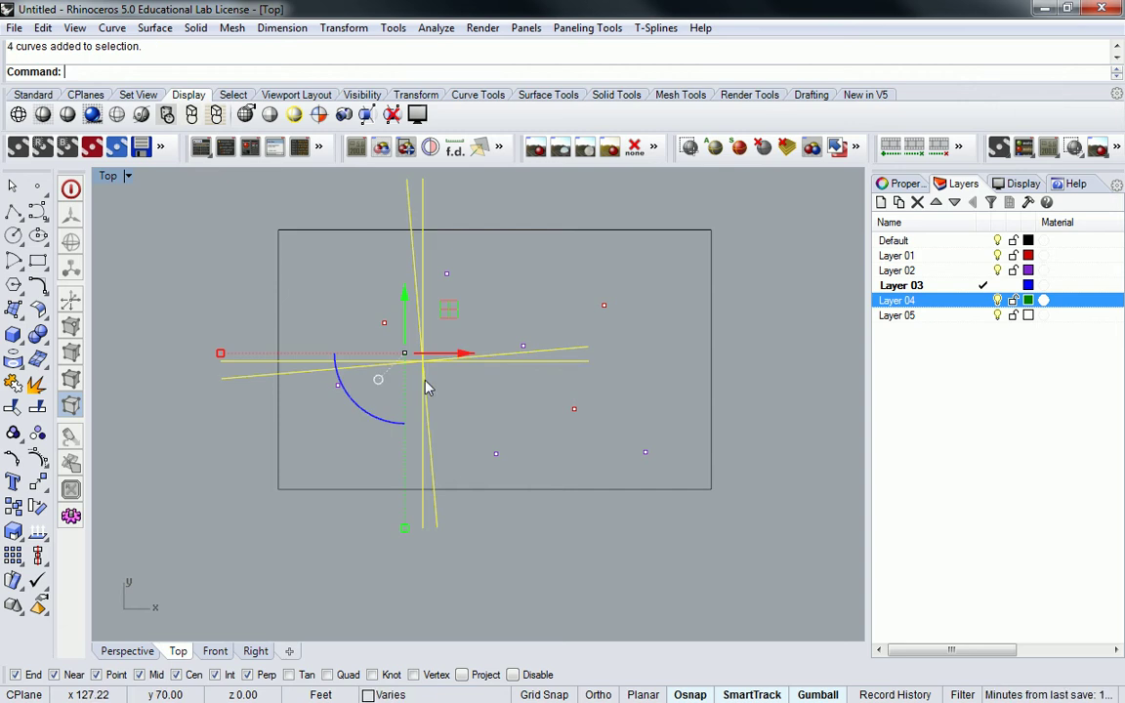
text(m)
key(Return)
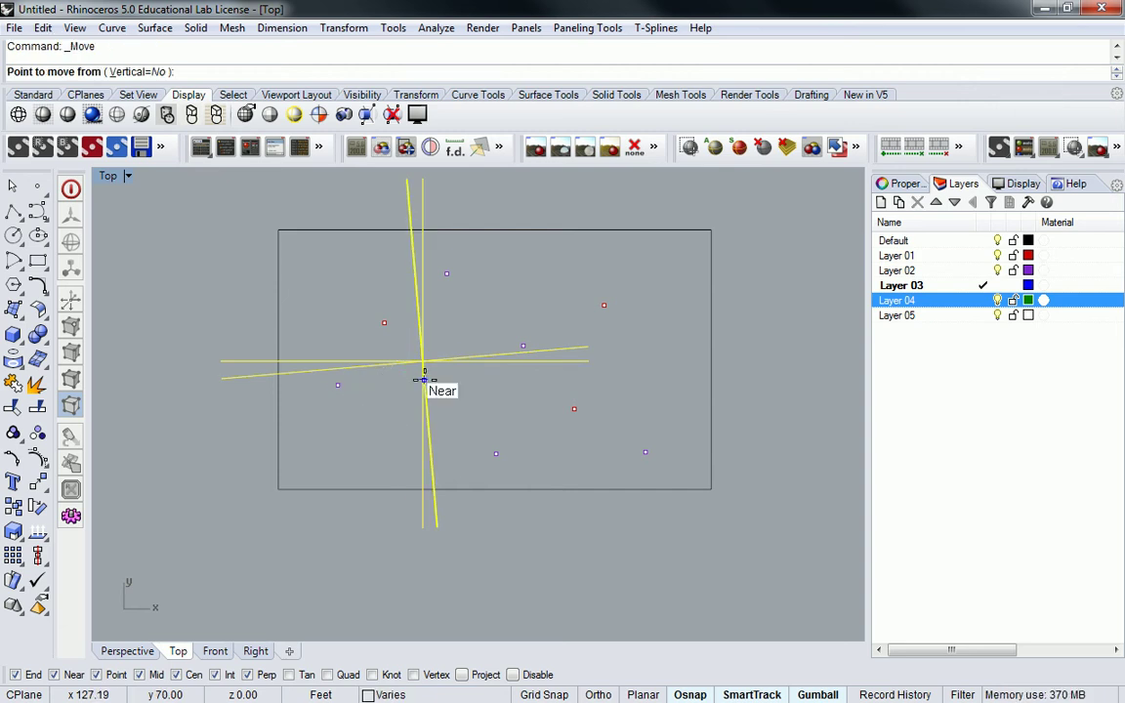
click(423, 229)
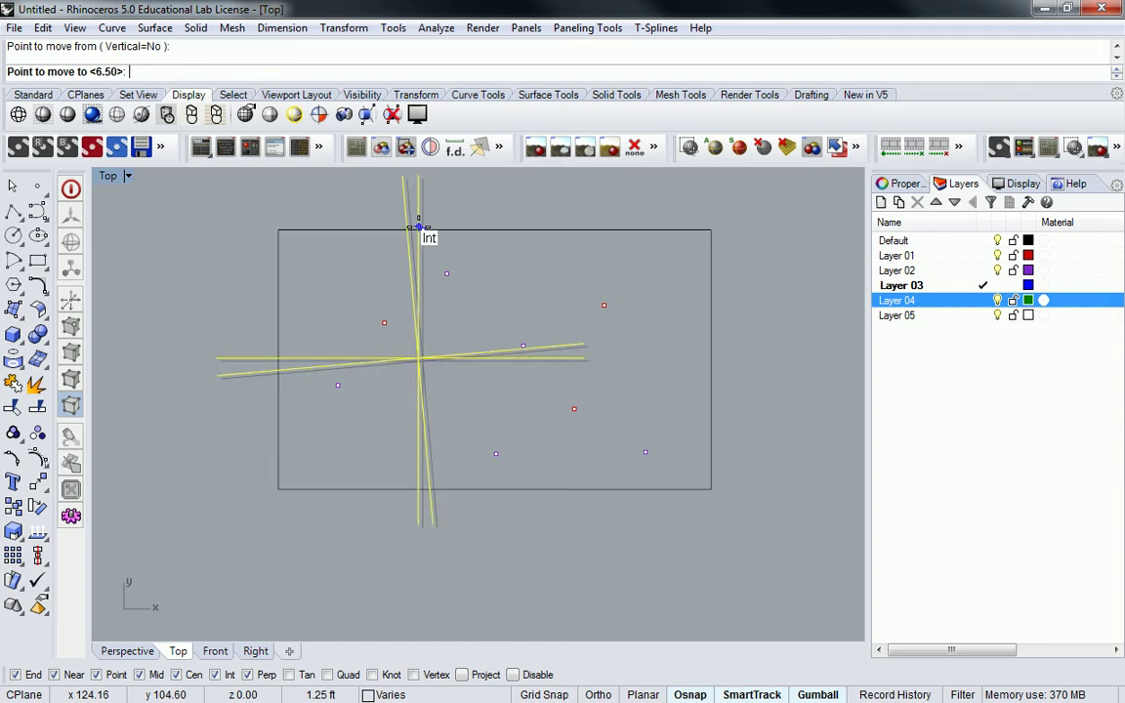
click(276, 227)
Step: Rotate all four crossing lines about 23.4° counterclockwise around the rectangle's upper-left corner
scroll(390, 293, up, 3)
drag(466, 512, 401, 478)
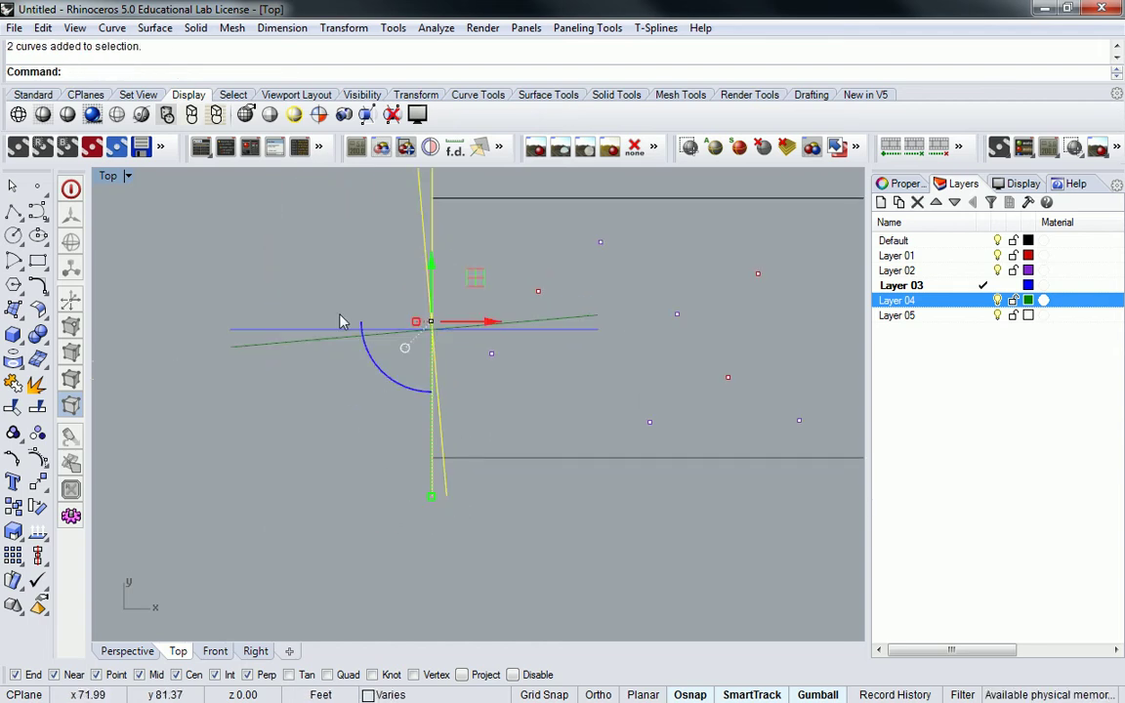
drag(335, 293, 272, 382)
right_drag(429, 250, 381, 312)
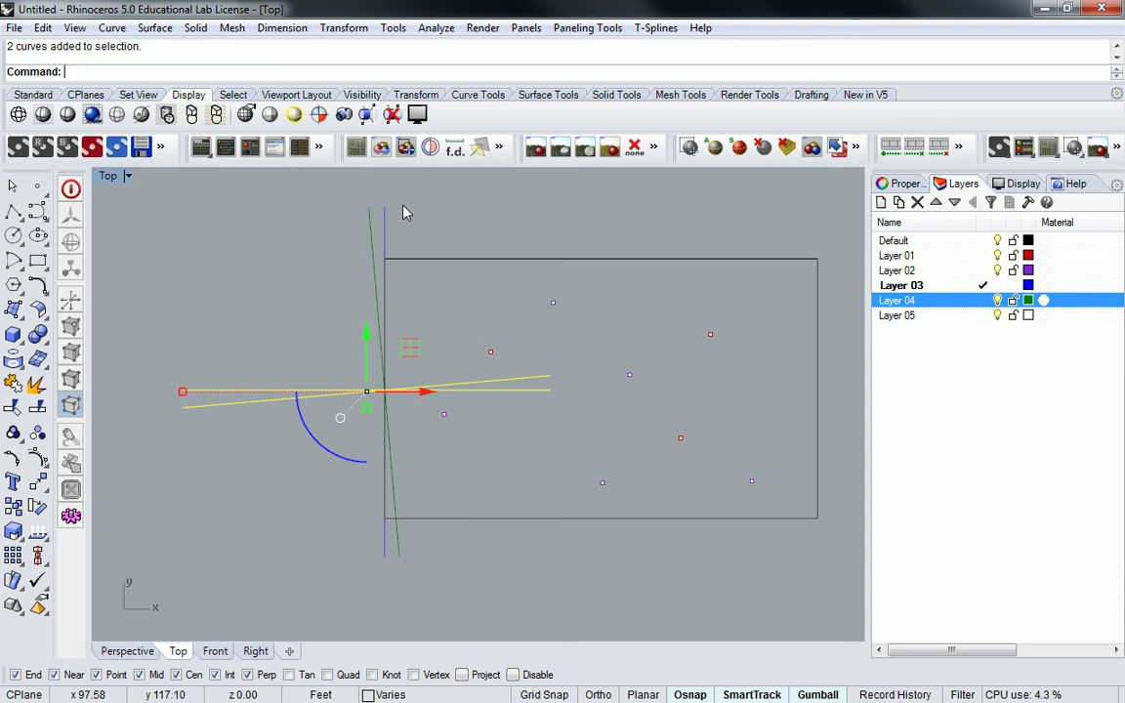
drag(427, 208, 328, 229)
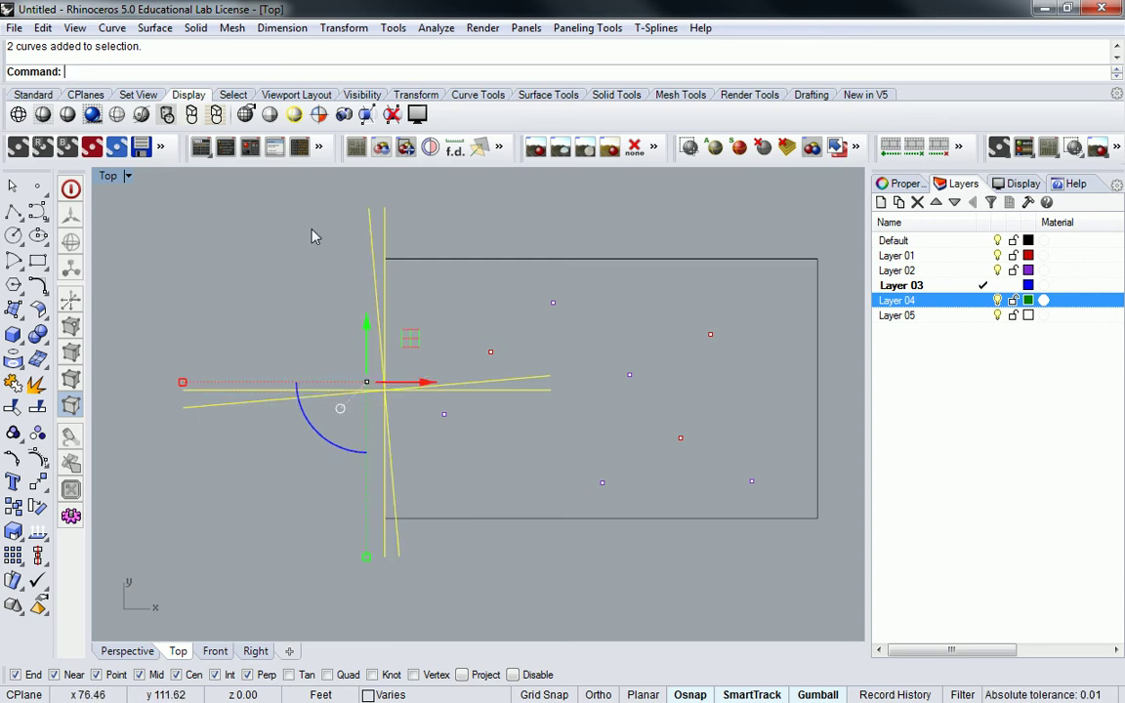
text(Rotate)
key(Return)
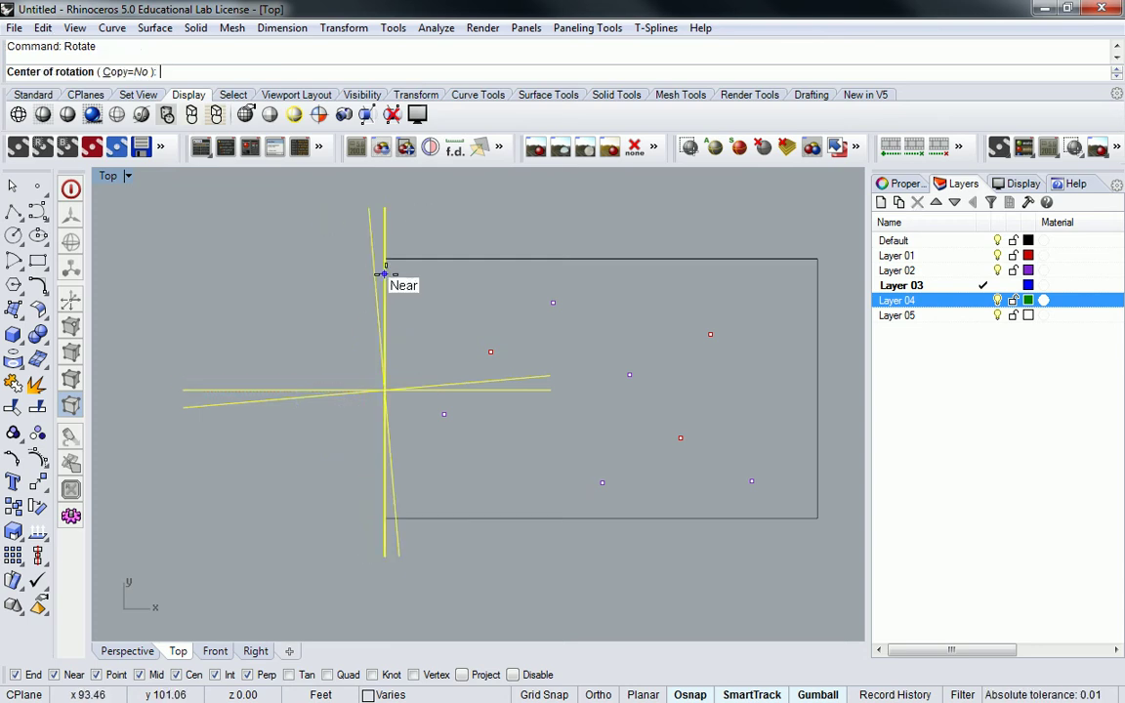
click(384, 261)
click(399, 557)
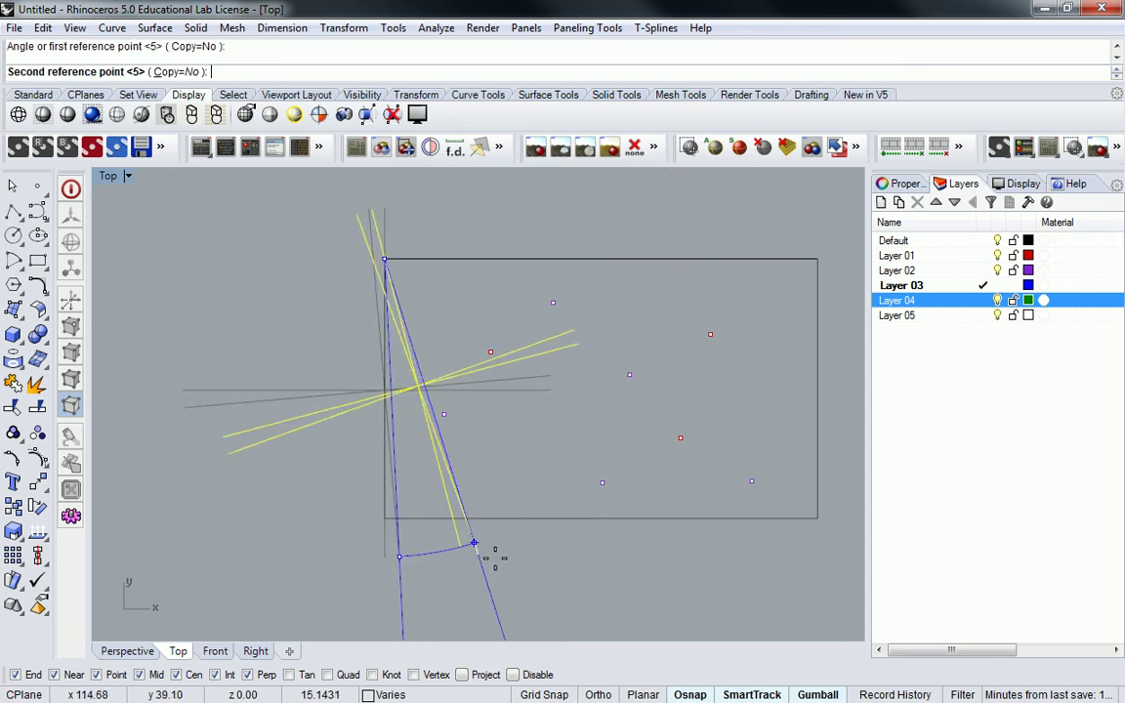
click(536, 574)
key(Escape)
right_drag(600, 378, 543, 370)
text(ExtrudeSrf)
key(Return)
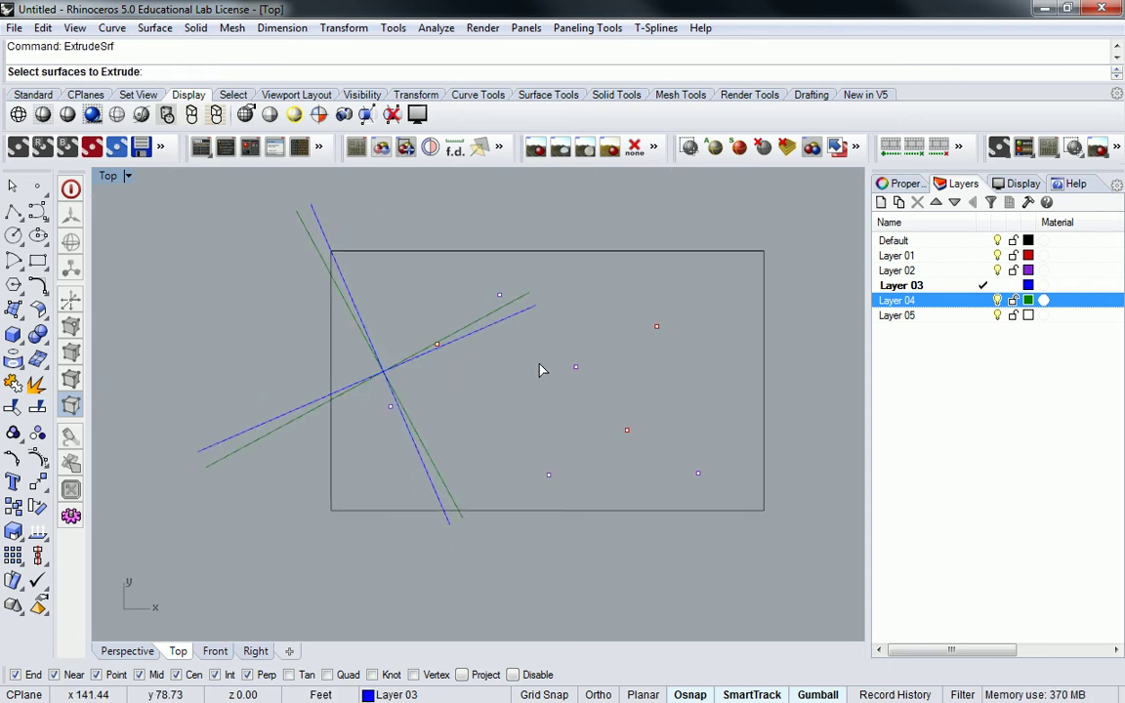
key(Escape)
Step: Extend the upper ends of the blue and green shallow-sloping lines to the rectangle's top edge
text(Exten)
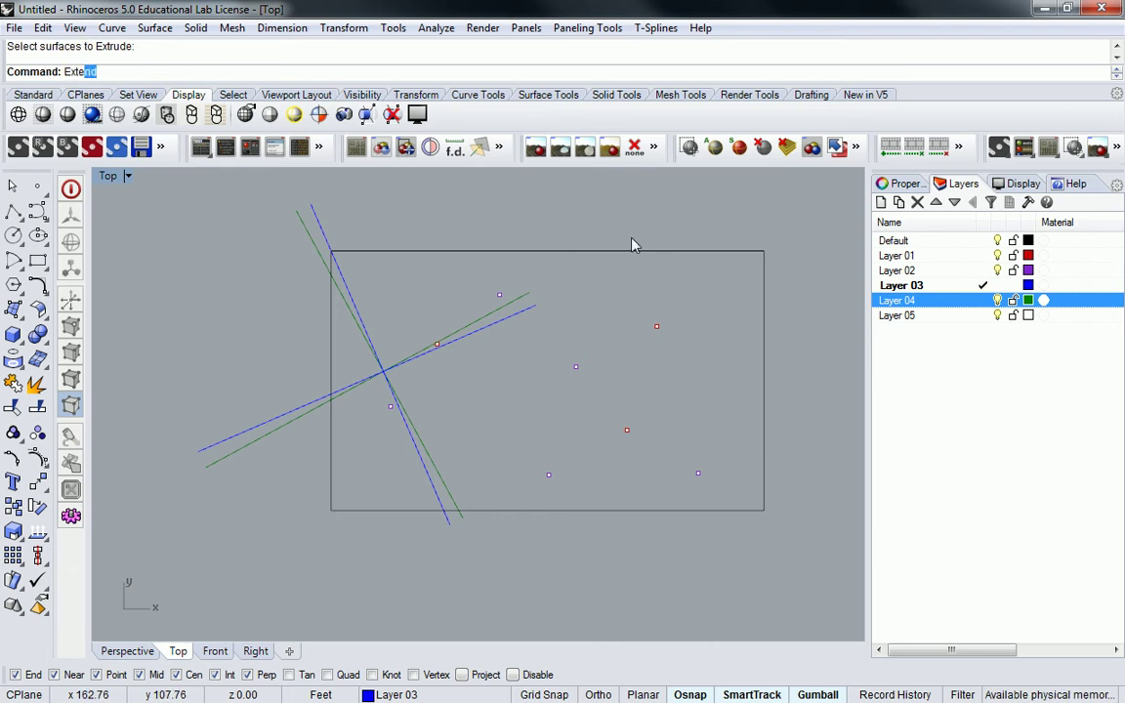
key(BackSpace)
key(BackSpace)
text(nd)
key(Return)
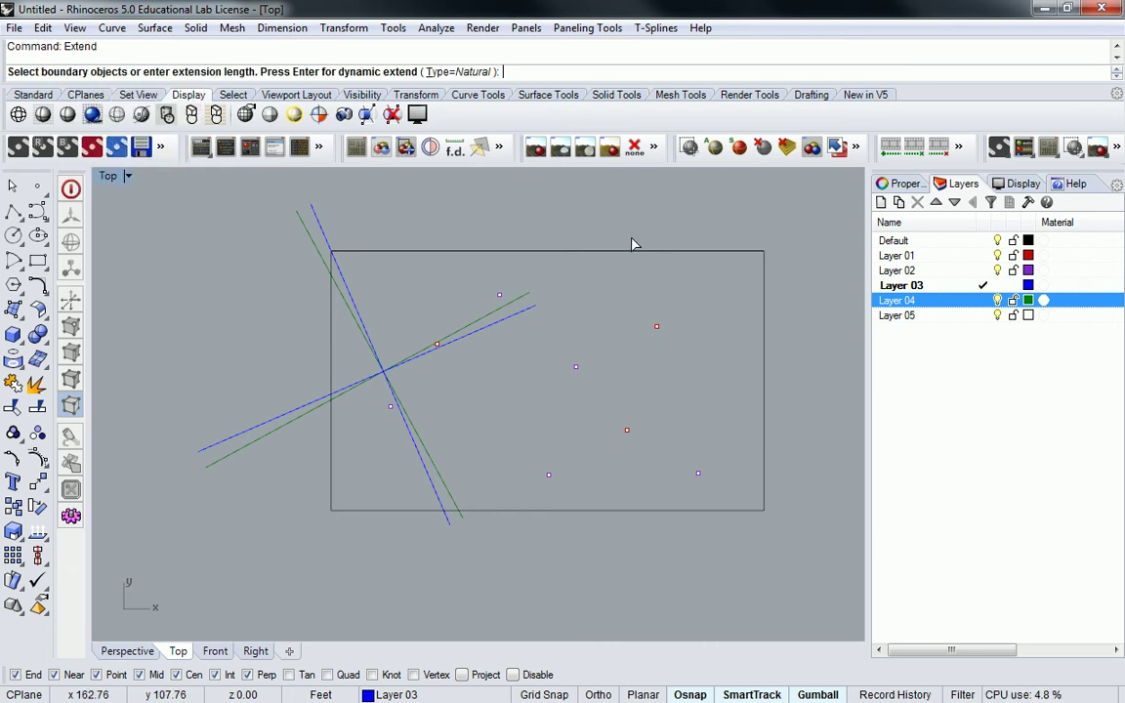
click(631, 249)
key(Return)
click(532, 304)
click(527, 295)
key(Return)
Step: Copy the four lines from the shallow blue line's left end to where the steep green line meets the rectangle's bottom edge
key(Right)
key(Right)
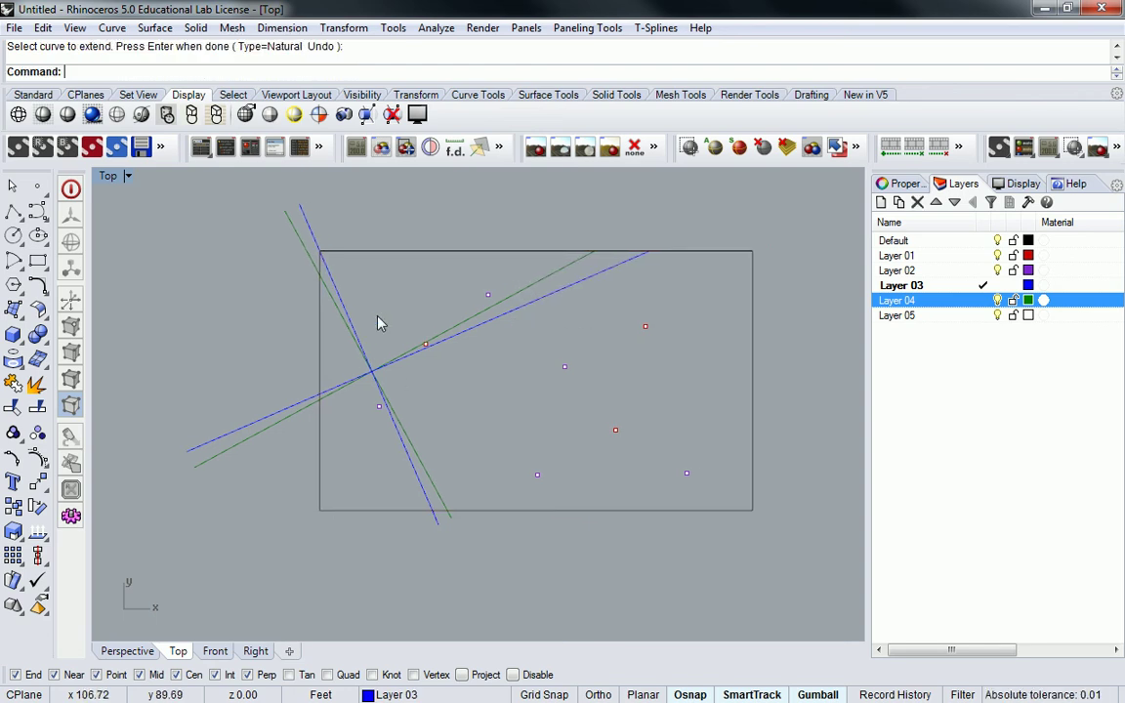
drag(376, 331, 364, 383)
text(Copy)
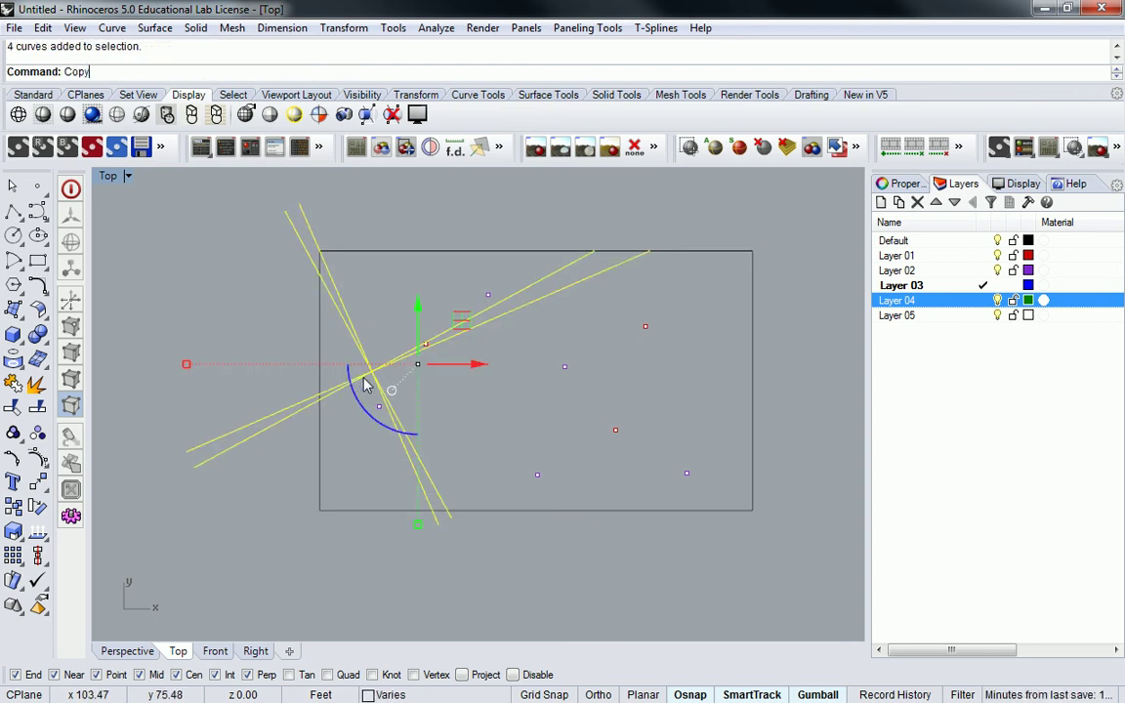
key(Return)
click(187, 452)
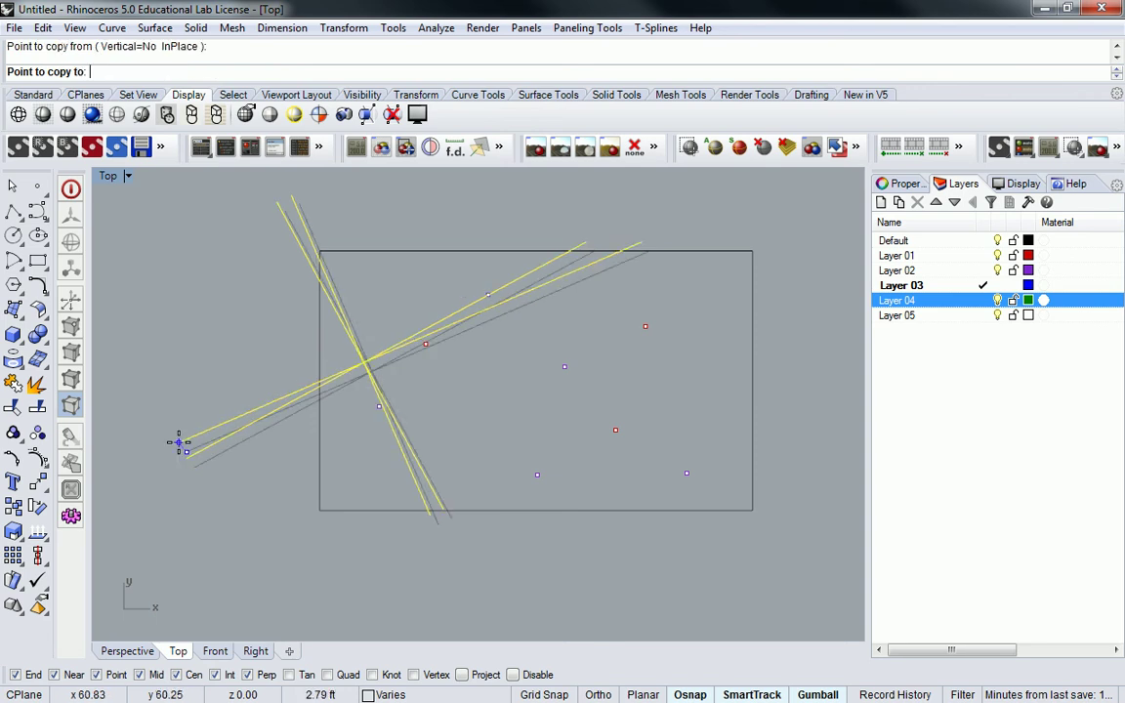
click(449, 517)
scroll(564, 447, down, 3)
key(Return)
scroll(571, 420, up, 3)
Step: Rotate the copied lines about their base point on the bottom edge, aiming the green line at the rectangle's upper-right corner
drag(571, 420, 552, 464)
text(Rotate)
key(Return)
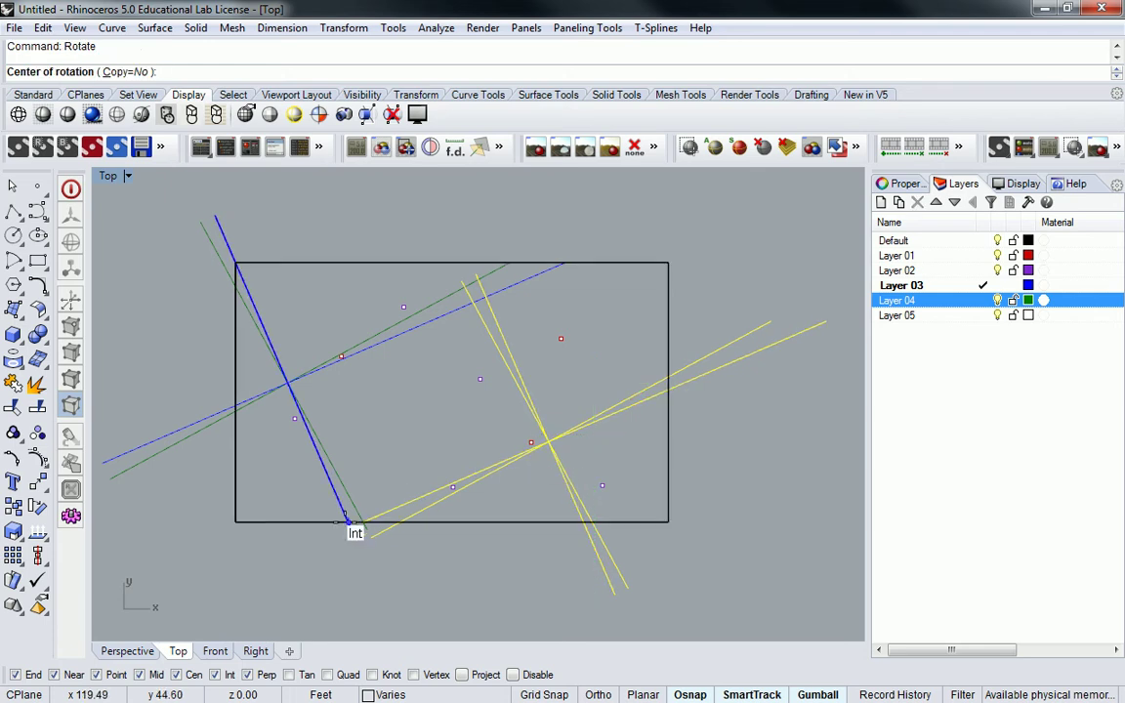
click(363, 522)
click(777, 284)
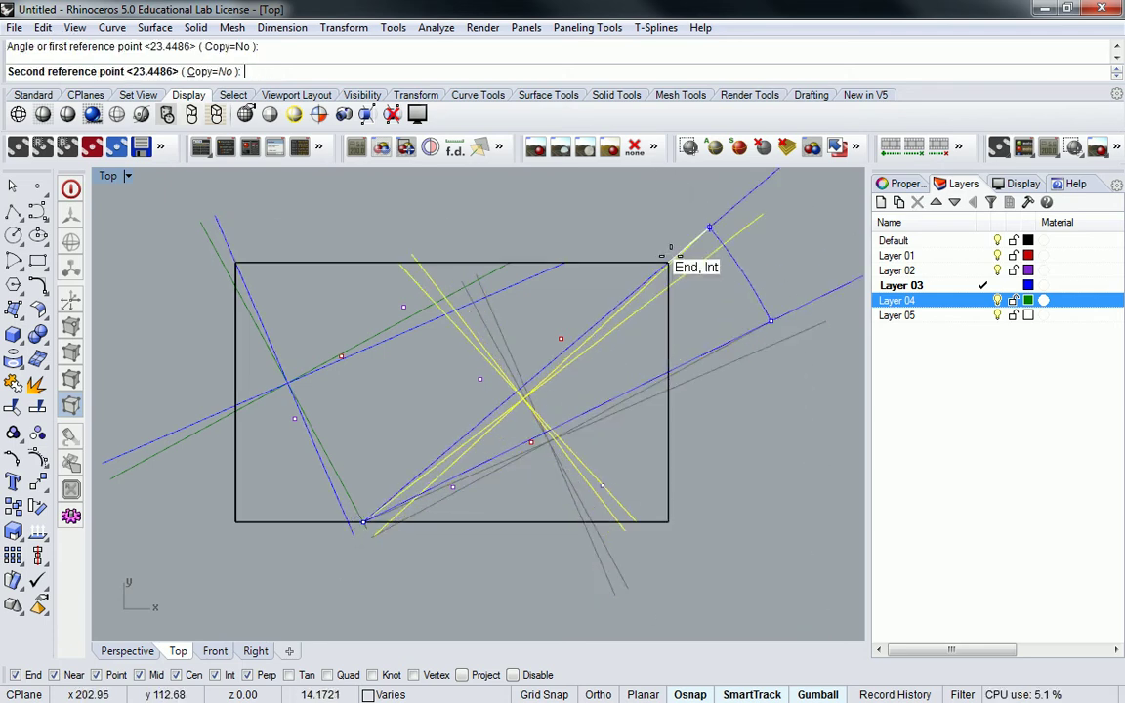
click(668, 263)
click(720, 279)
Step: Delete both sets of crossing lines, leaving only the rectangle and the points
scroll(699, 295, down, 3)
right_drag(677, 313, 632, 357)
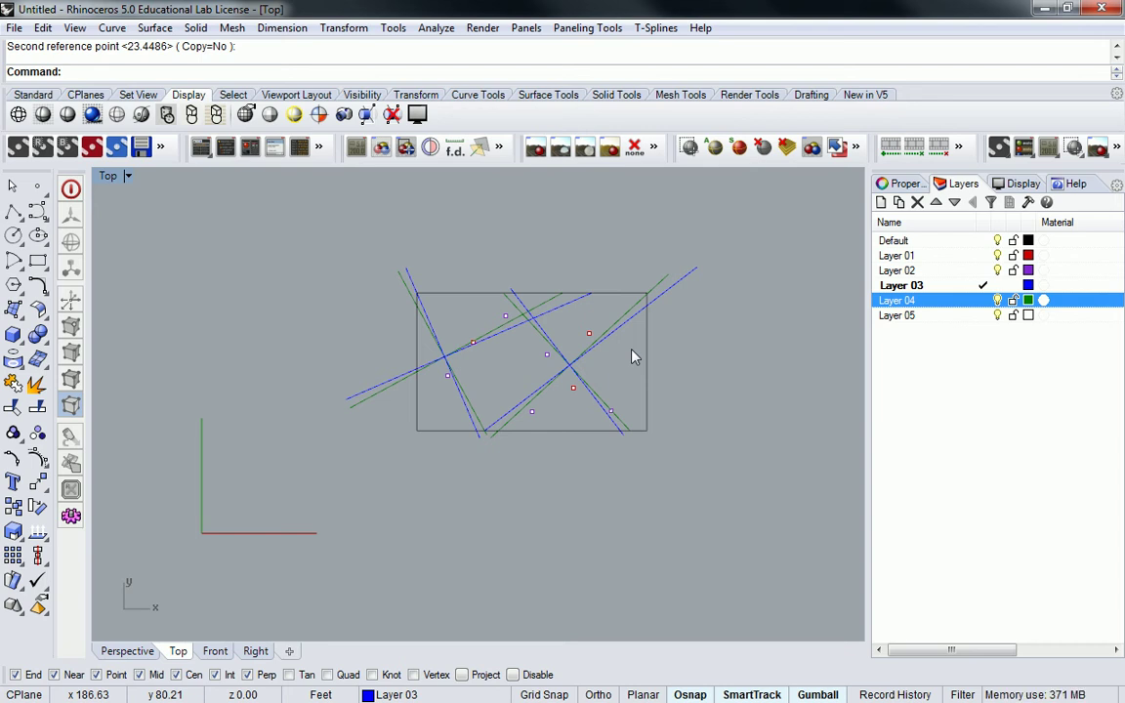
scroll(597, 377, up, 3)
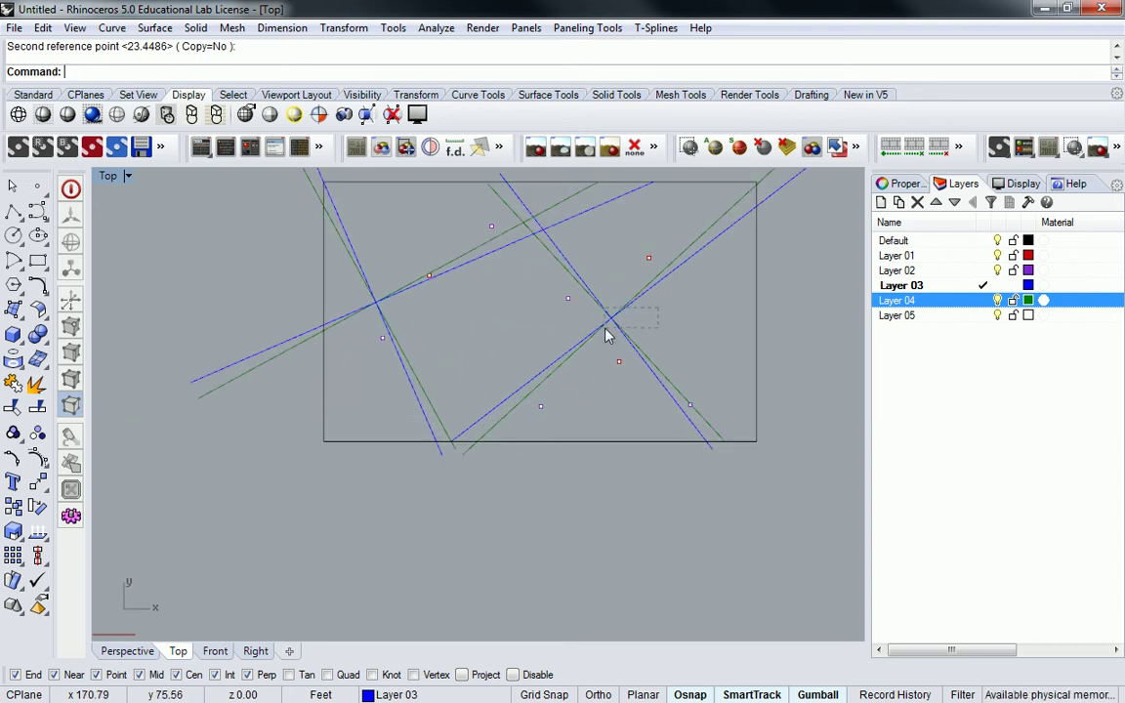
key(Delete)
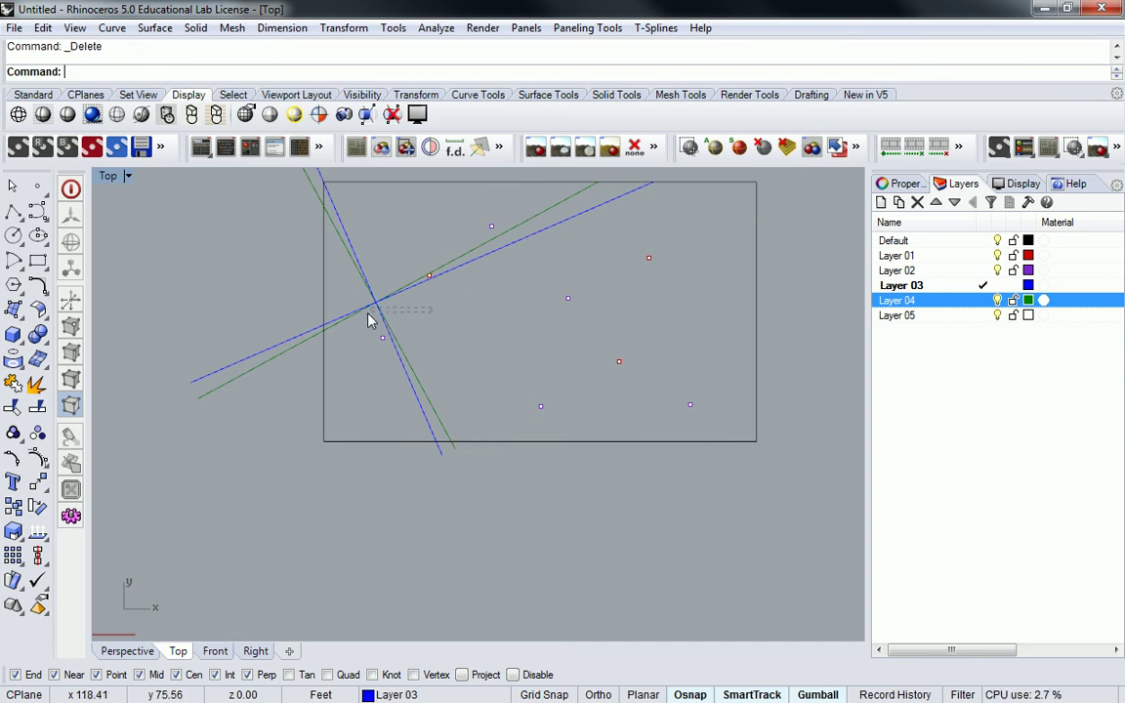
drag(365, 320, 359, 320)
key(Delete)
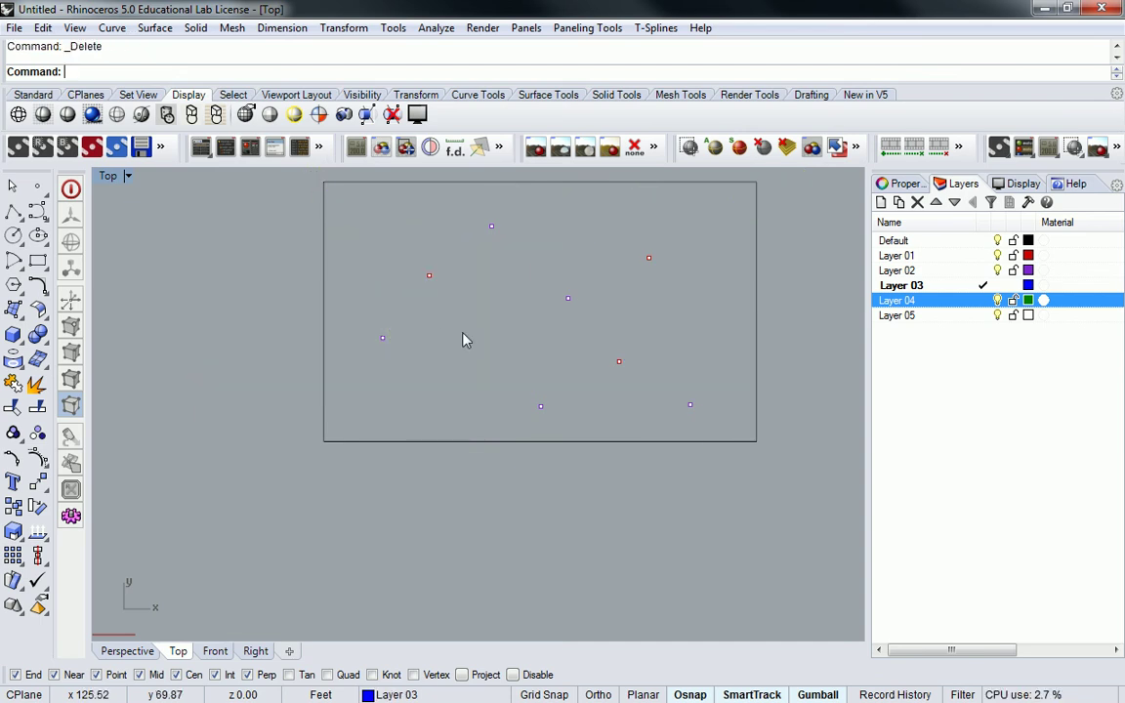
Step: Make Layer 01 current and draw a line from the upper-right red point to the lower red point
right_drag(632, 321, 563, 338)
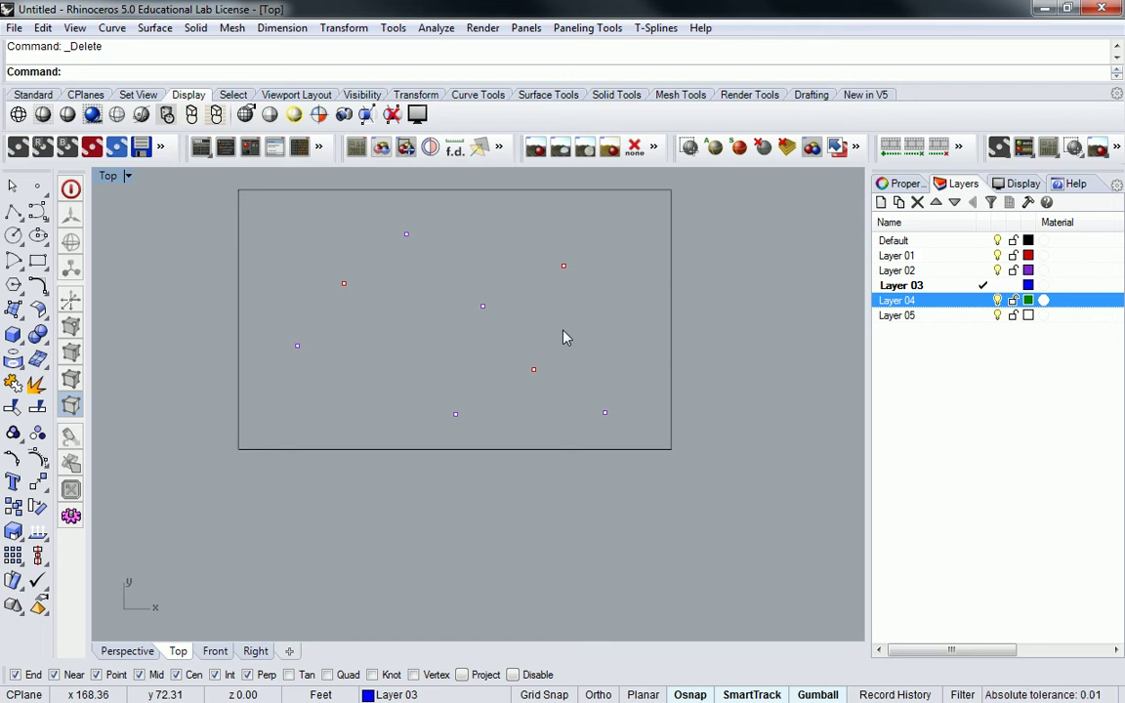
right_drag(564, 337, 526, 346)
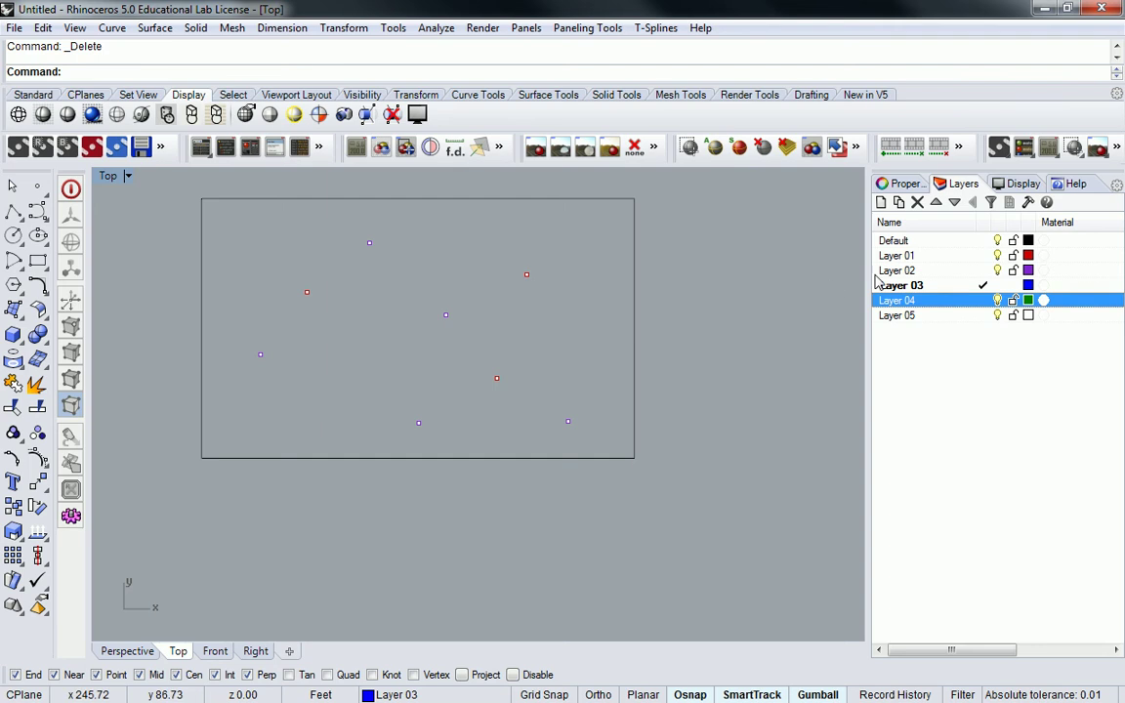
click(962, 256)
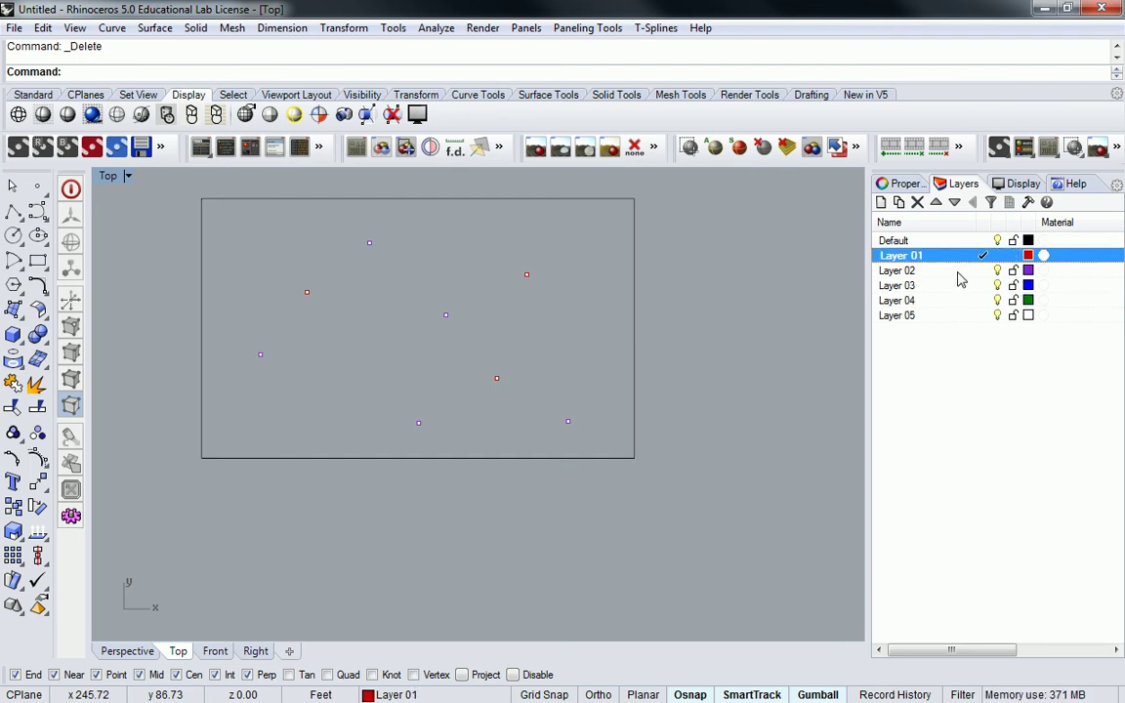
text(line)
key(Return)
right_drag(552, 255, 567, 322)
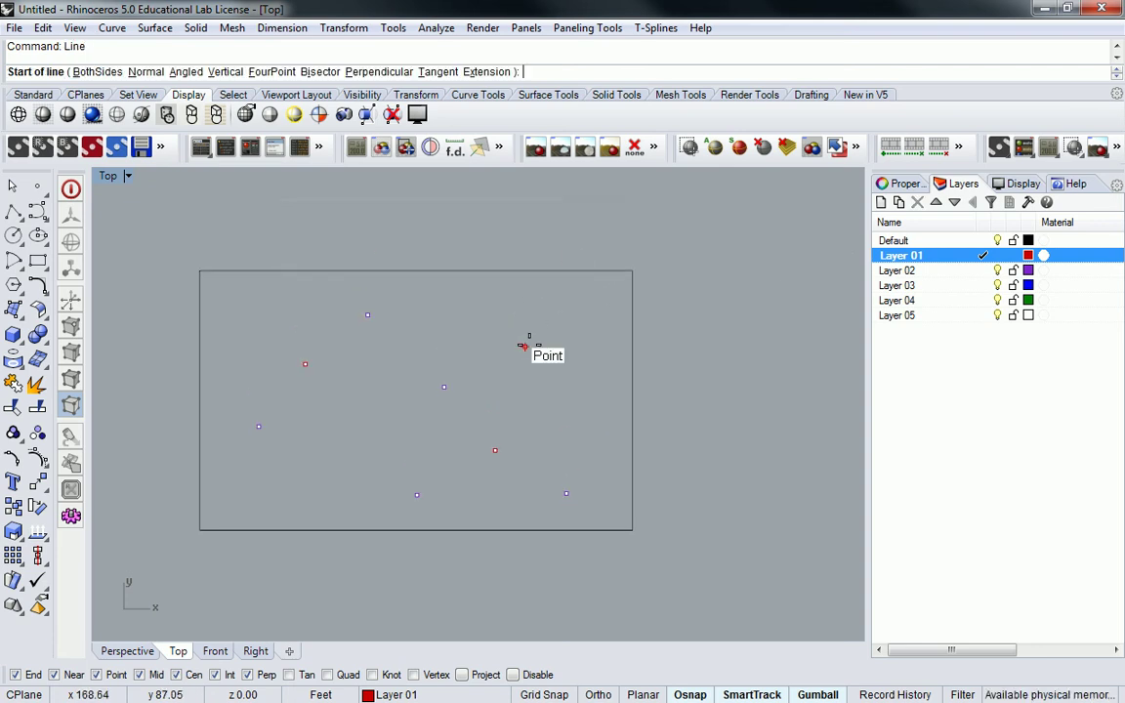
click(528, 345)
click(495, 450)
Step: Draw lines from the left red point to the other two red points to close the triangle
key(Return)
click(538, 349)
click(305, 364)
key(Return)
click(305, 364)
click(495, 450)
key(Return)
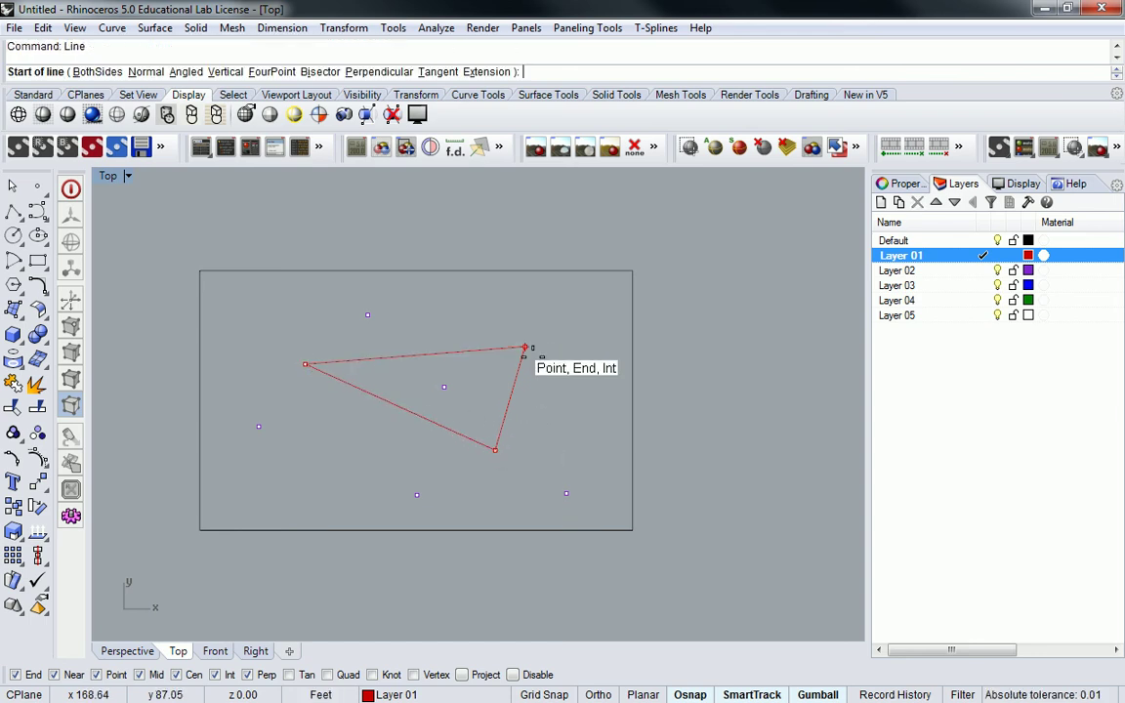
key(Escape)
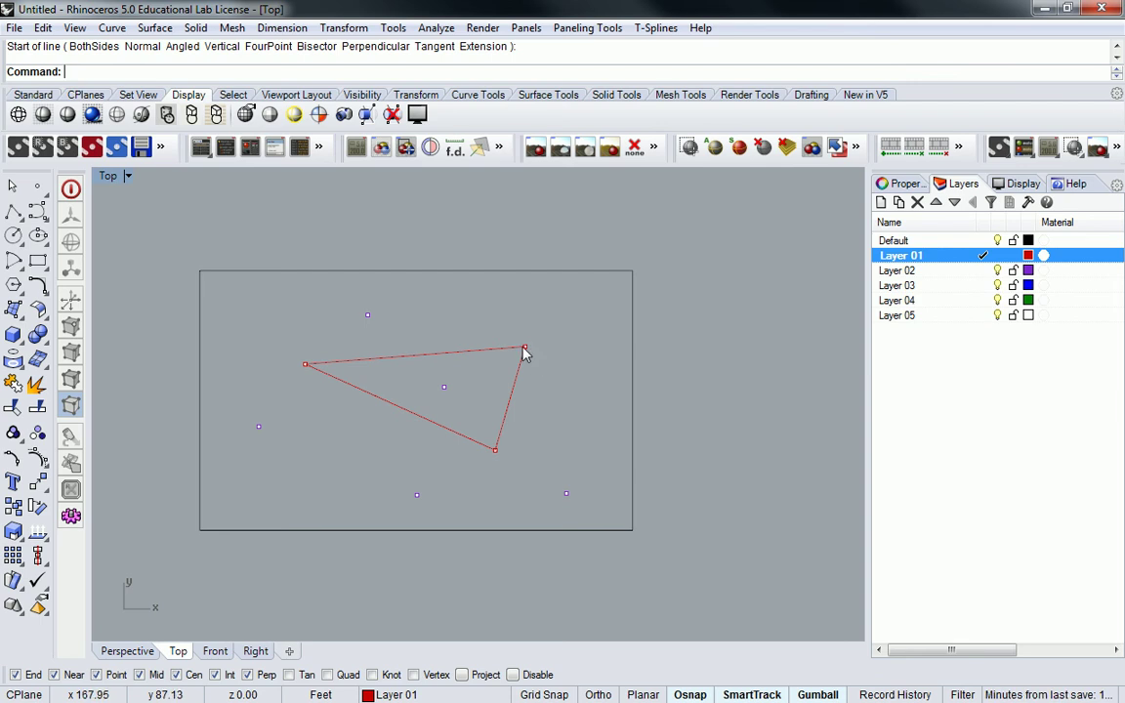
Step: Draw three lines from the upper-right red point to the lower-middle, central and left purple points
key(Return)
click(524, 347)
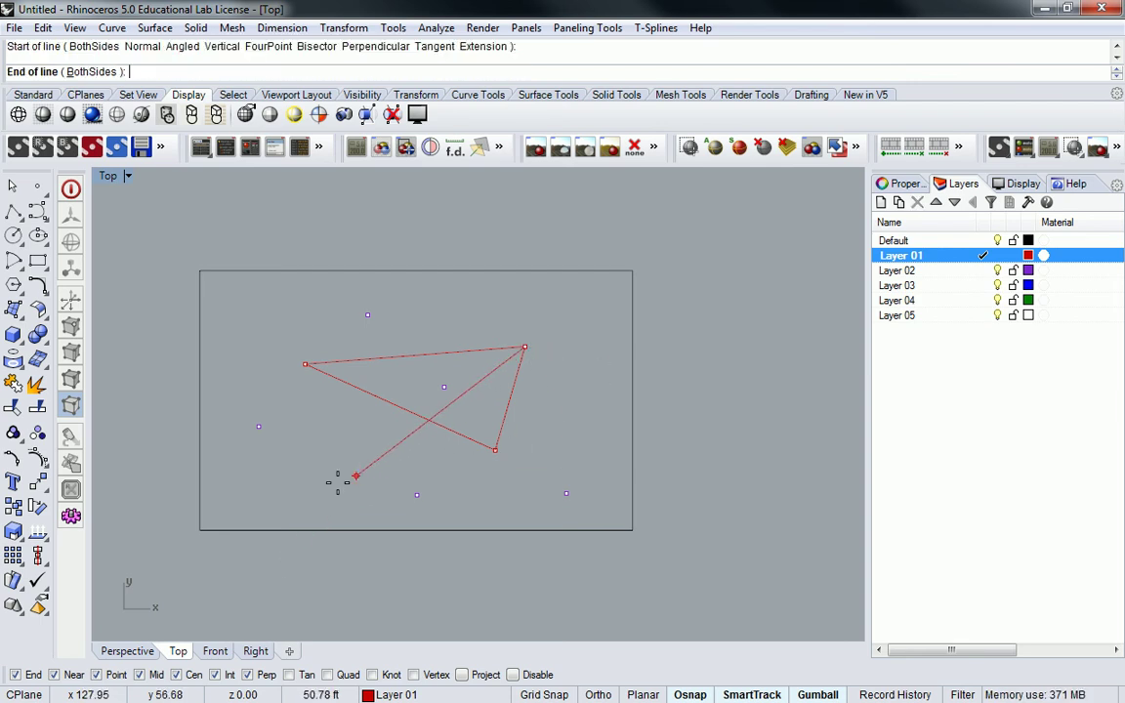
right_drag(323, 491, 441, 447)
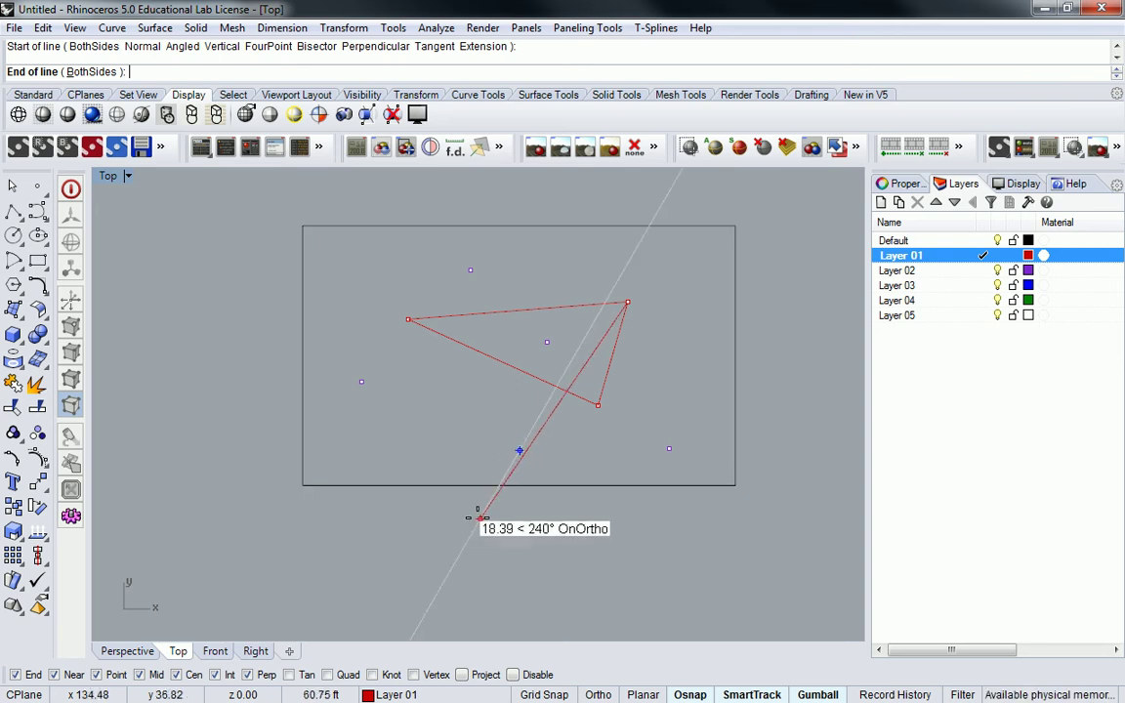
click(520, 450)
key(Return)
click(627, 303)
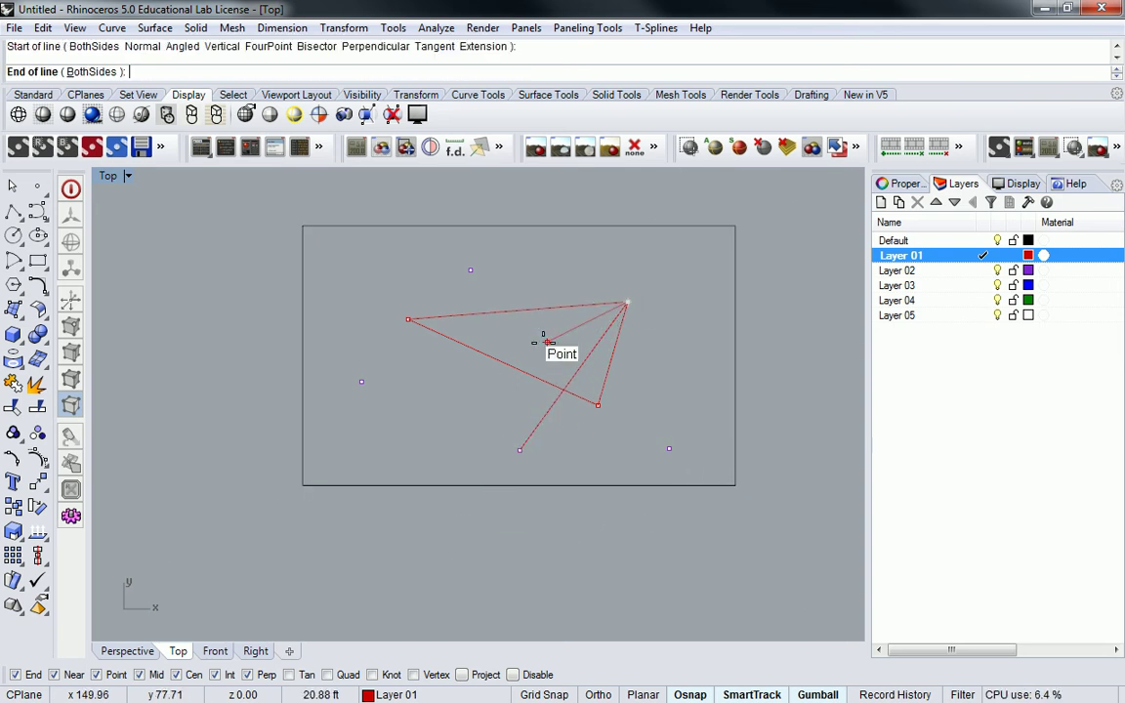
key(Return)
key(Return)
click(627, 302)
click(361, 380)
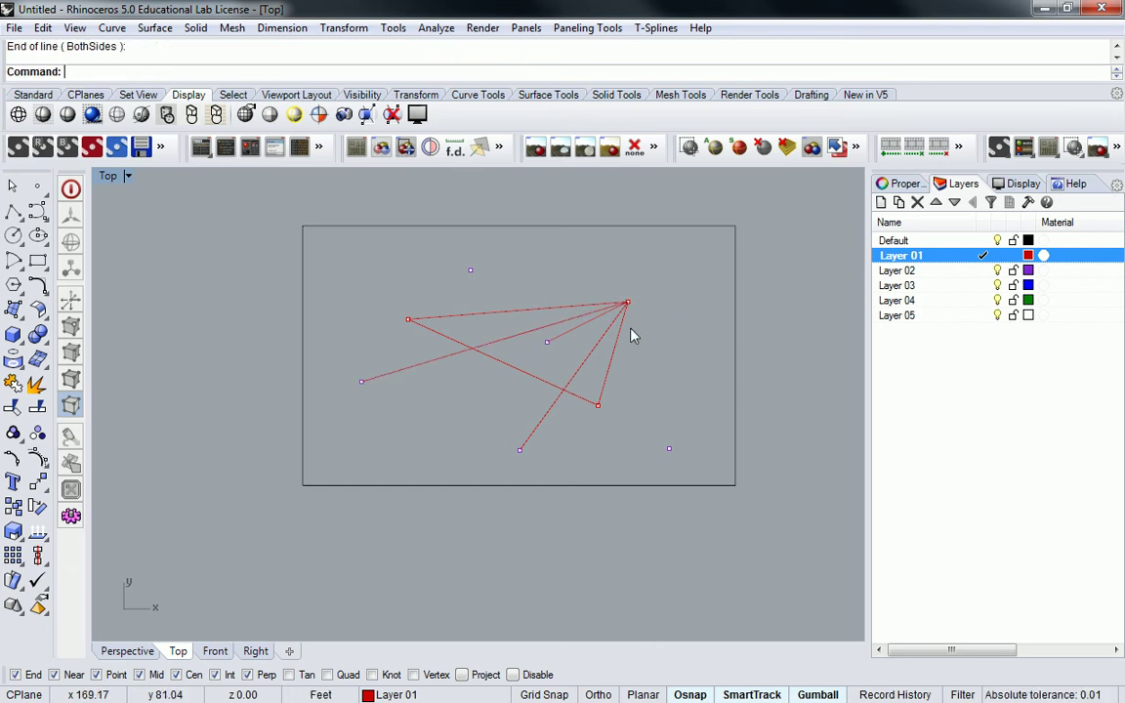
Step: Extend the three lines from the upper-right red point through the purple points to the rectangle's edges
text(extend)
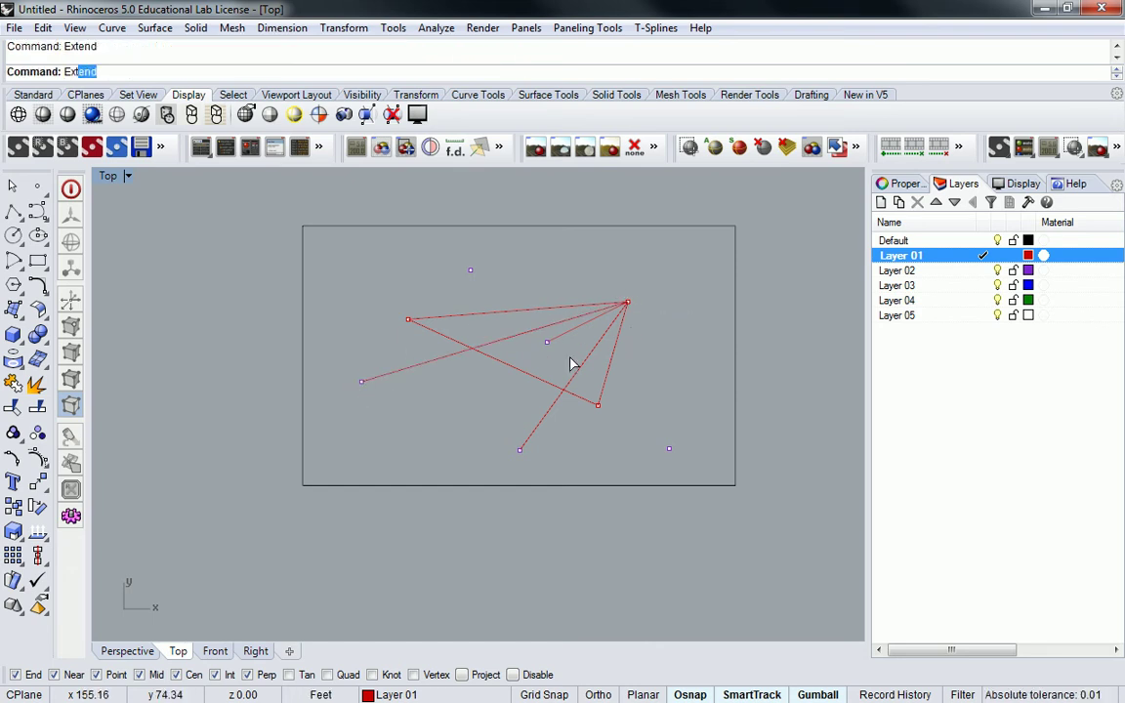
key(Return)
drag(298, 498, 298, 498)
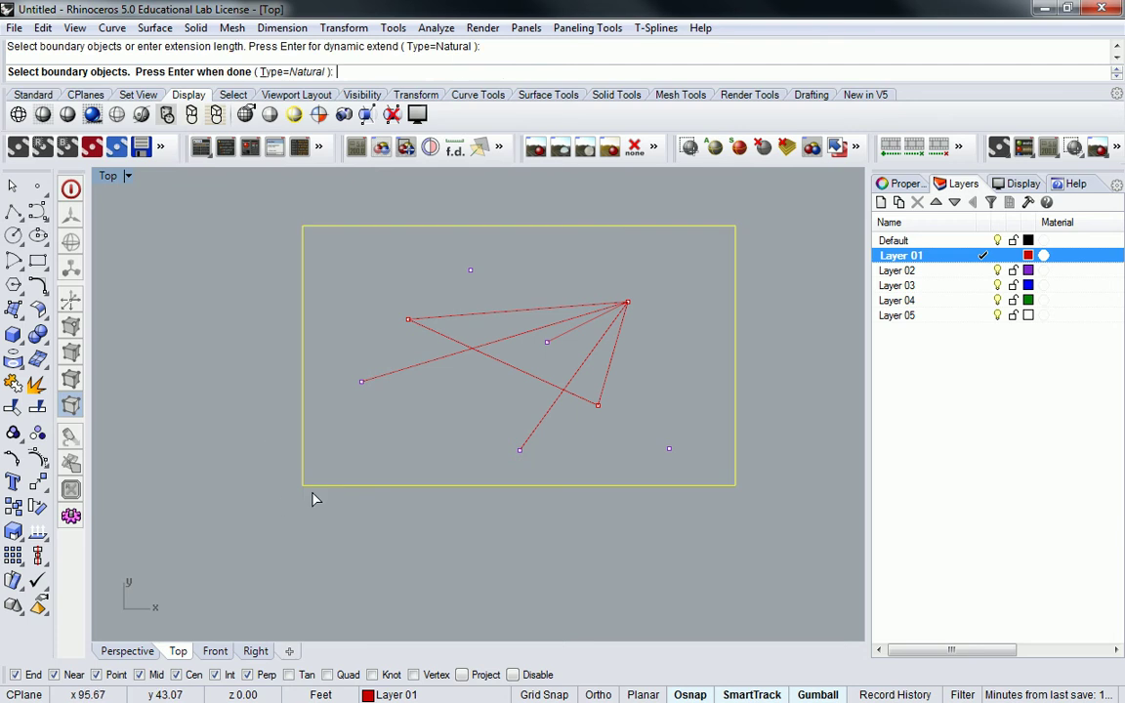
key(Return)
click(528, 442)
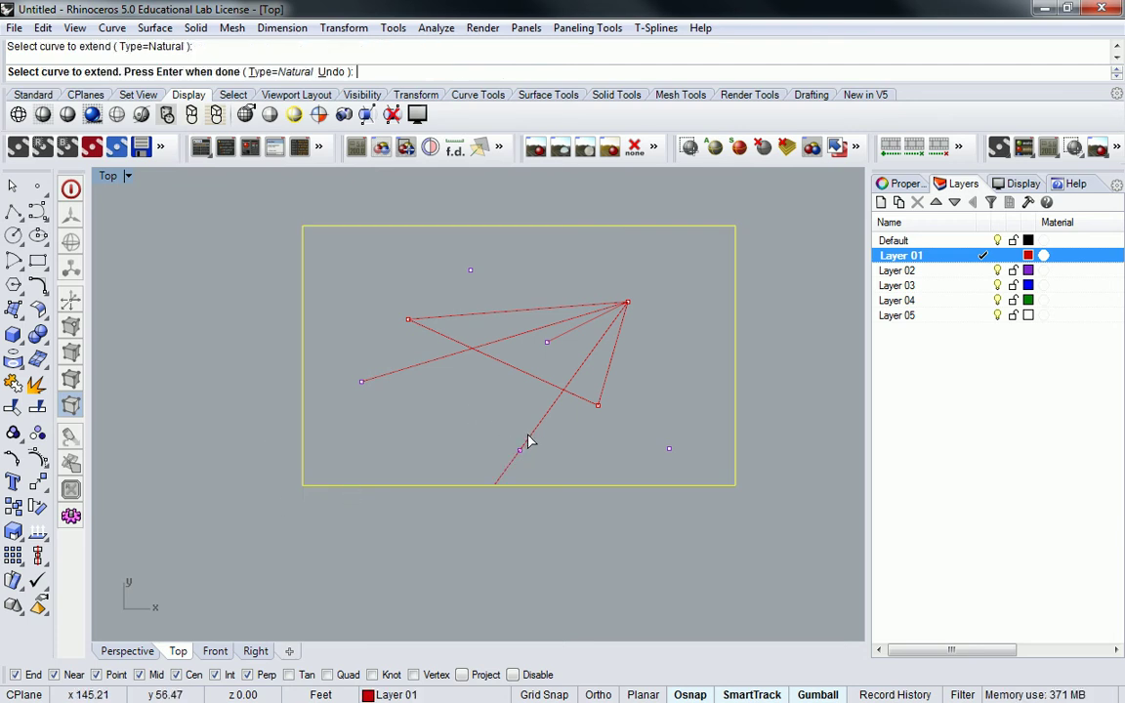
click(555, 340)
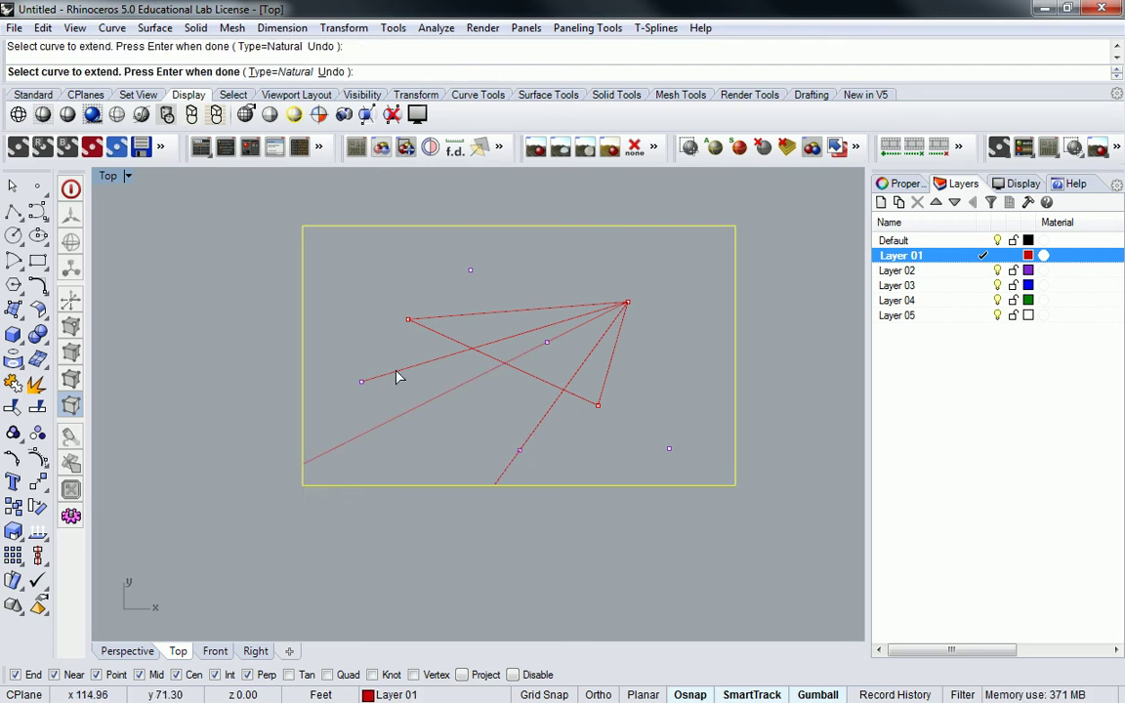
key(Return)
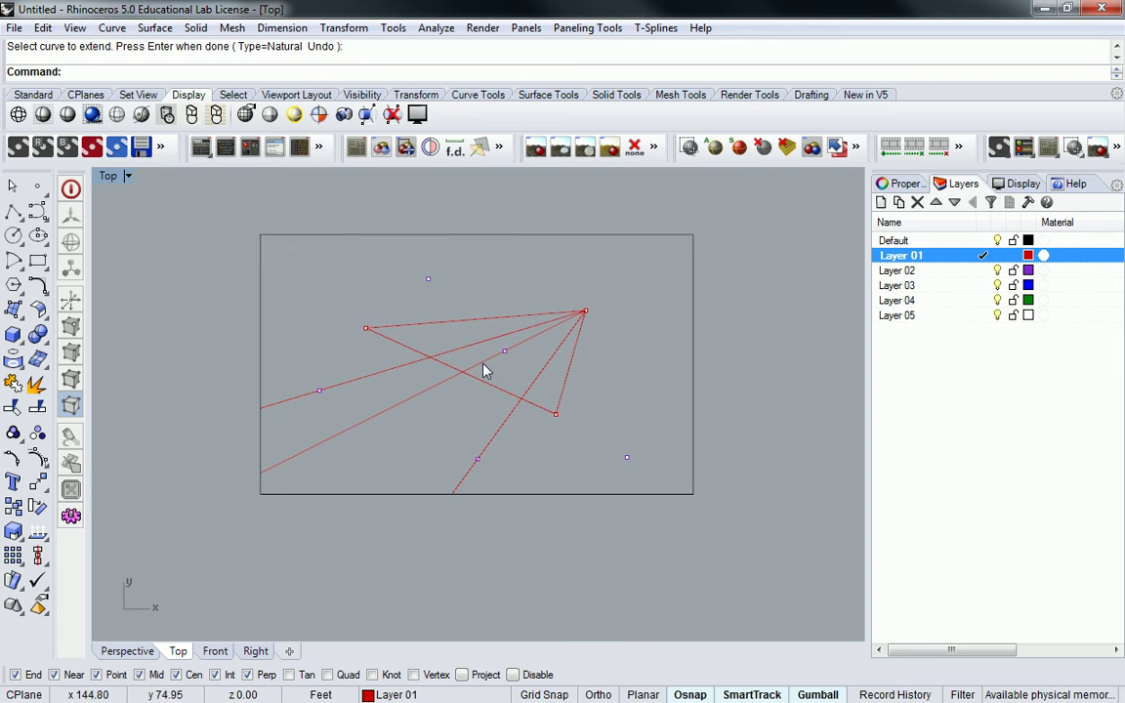
Step: Draw three lines from the left red point to the central, lower-right and lower-middle purple points
text(line)
key(Return)
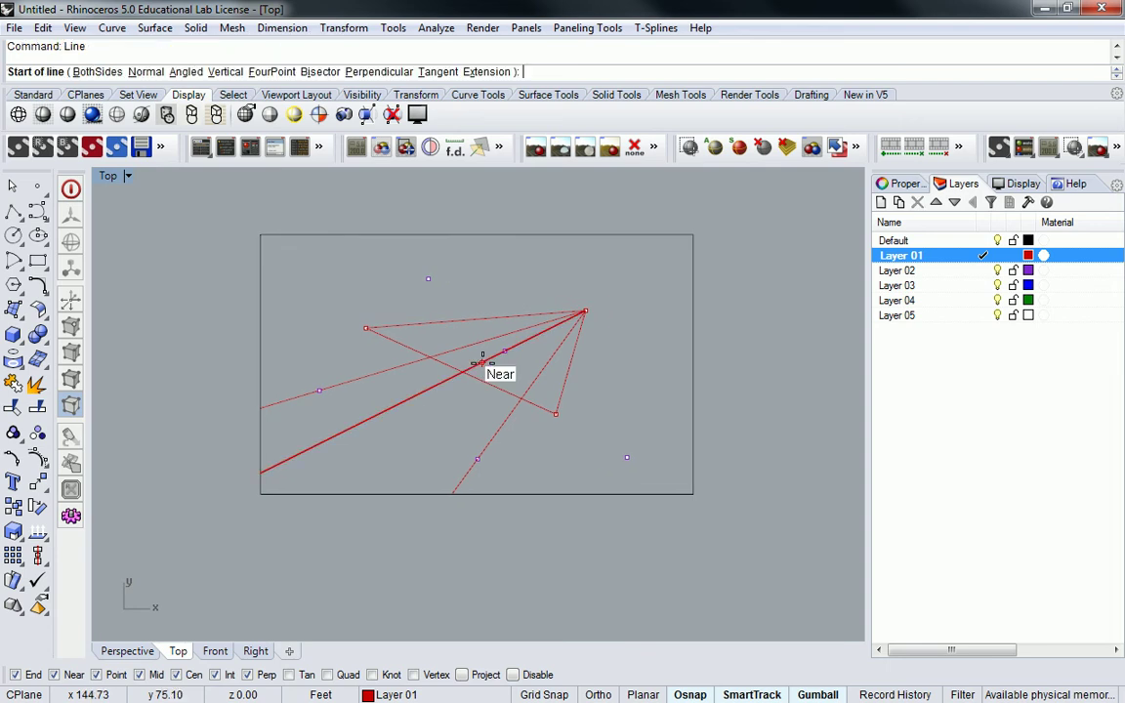
click(368, 328)
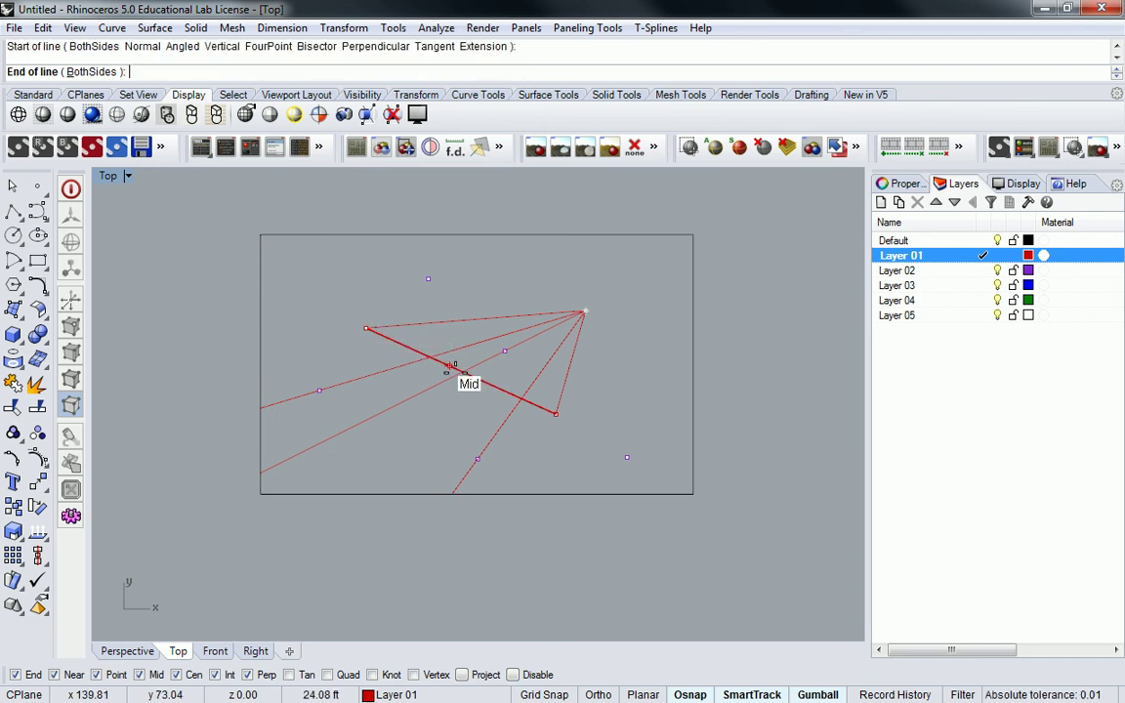
click(502, 348)
key(Return)
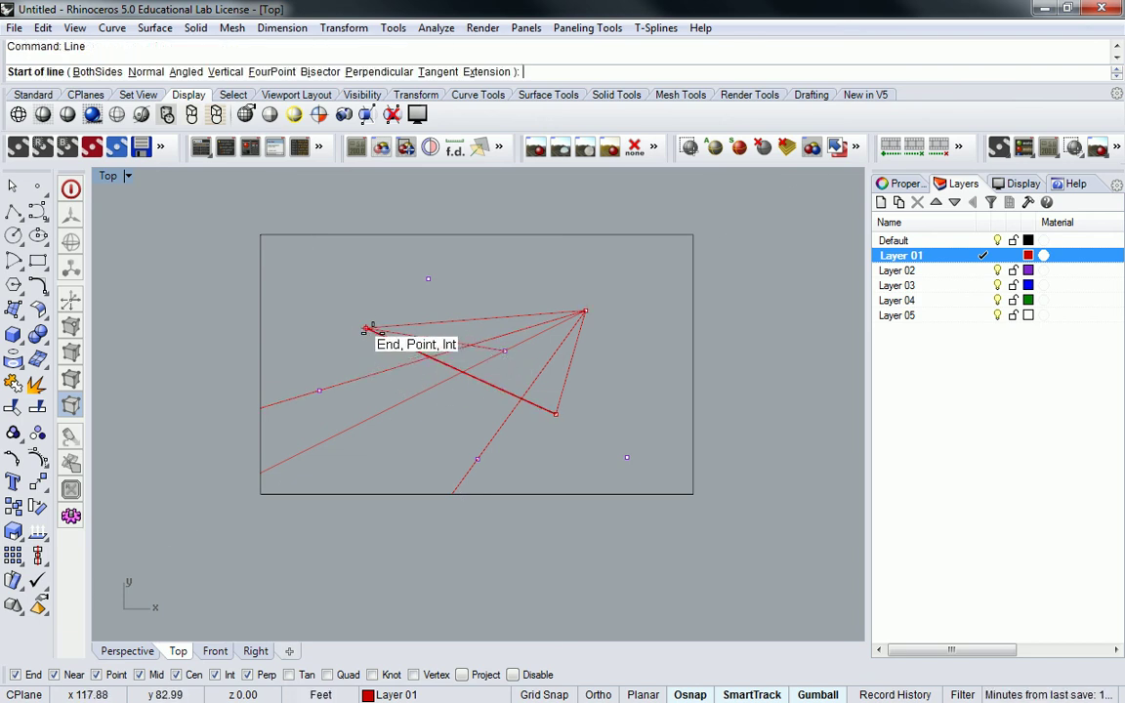
click(367, 329)
click(619, 449)
key(Return)
click(366, 330)
click(478, 459)
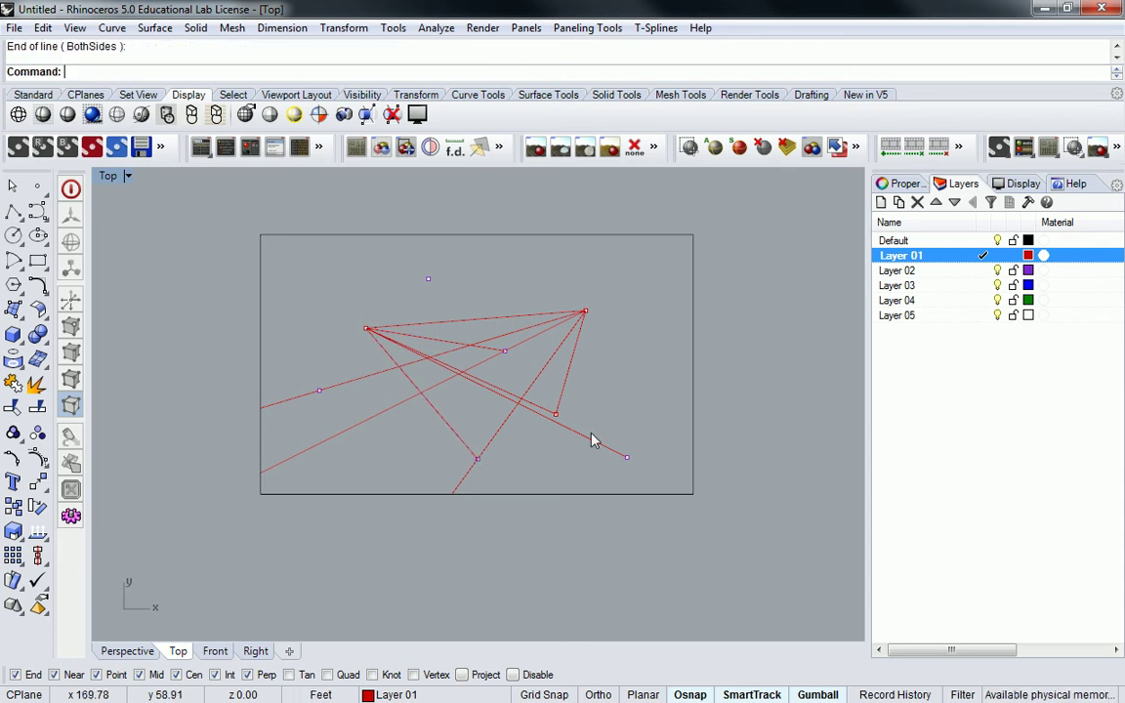
Step: Draw lines from the left red point to the left and upper purple points
key(Left)
key(Left)
key(Return)
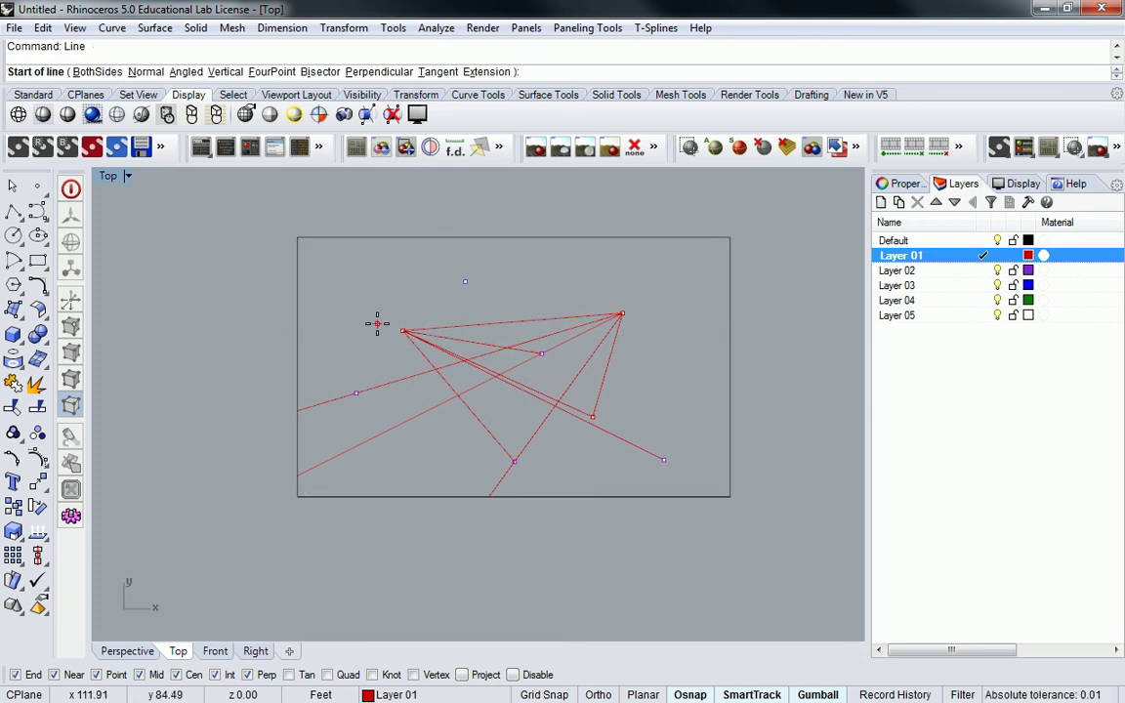
click(403, 332)
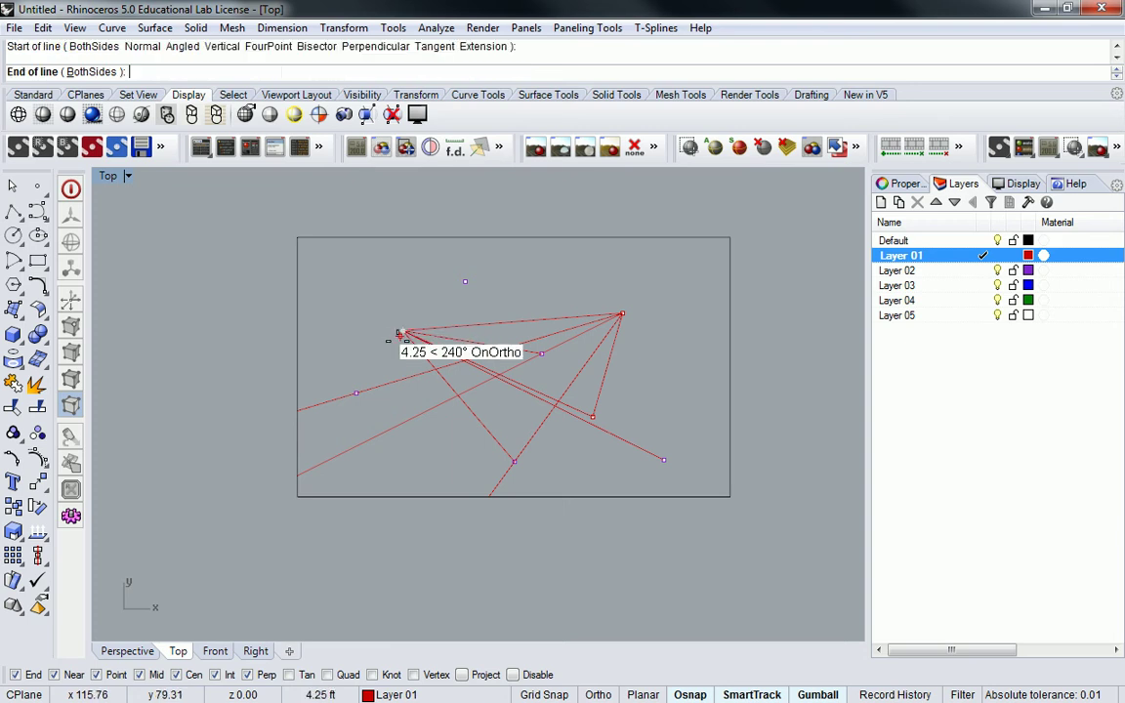
click(356, 393)
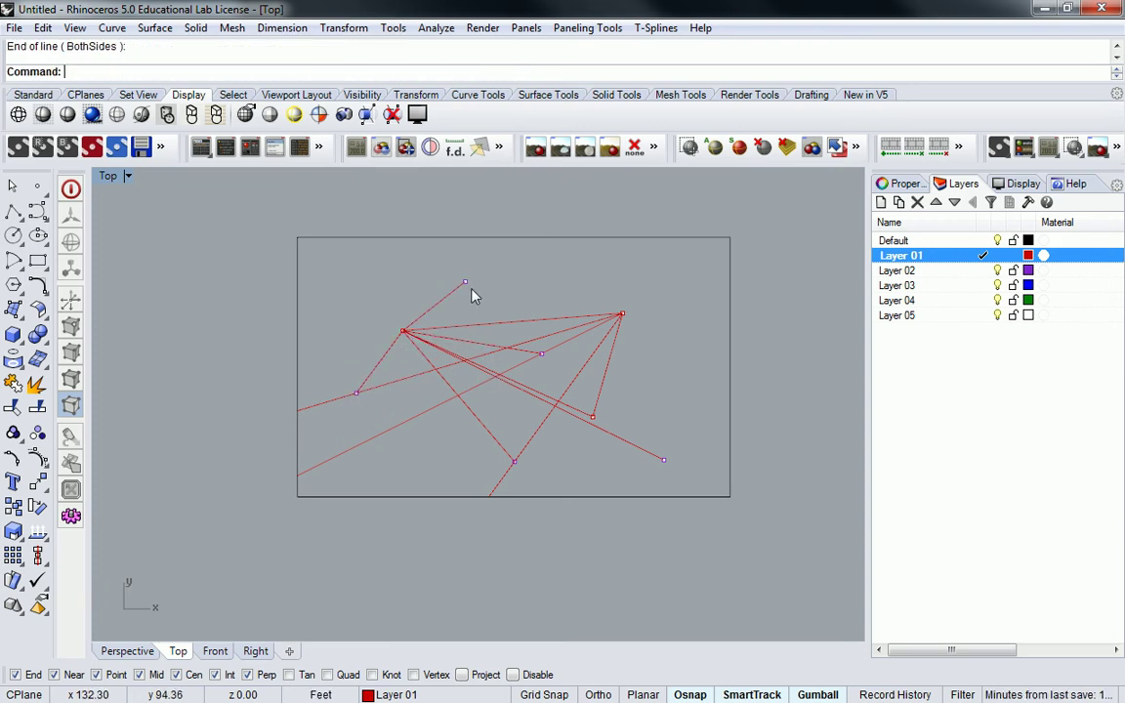
Step: Extend the five lines from the left red point through the purple points to the rectangle's edges
text(exte)
key(Return)
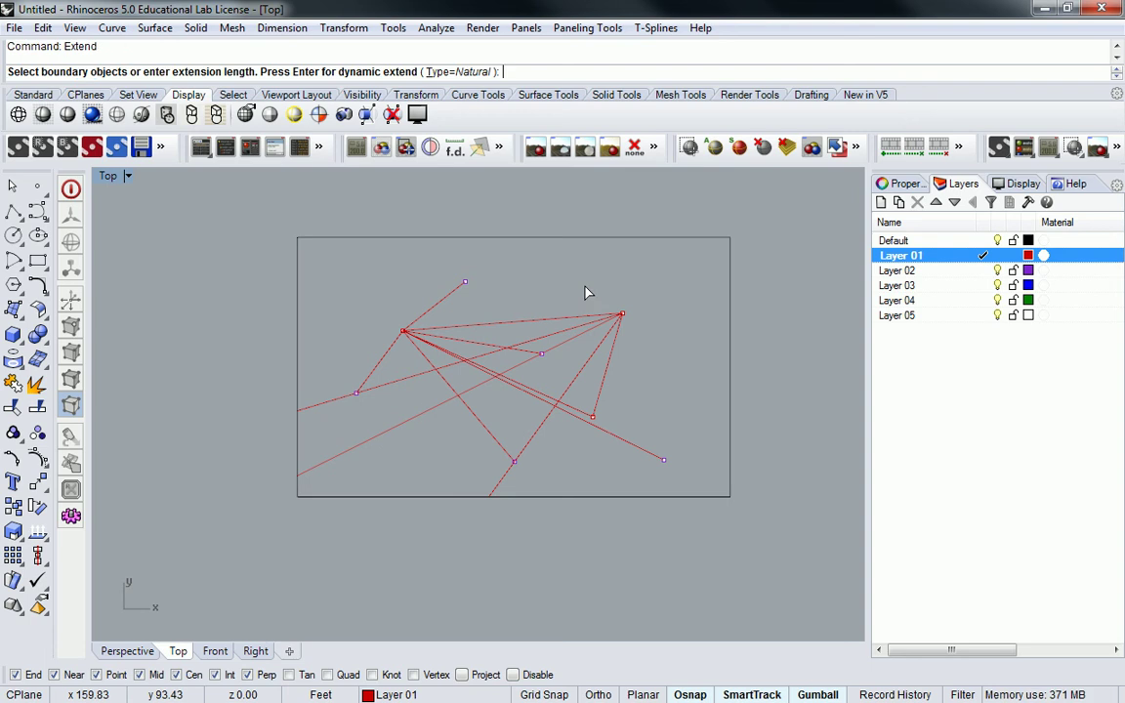
click(384, 495)
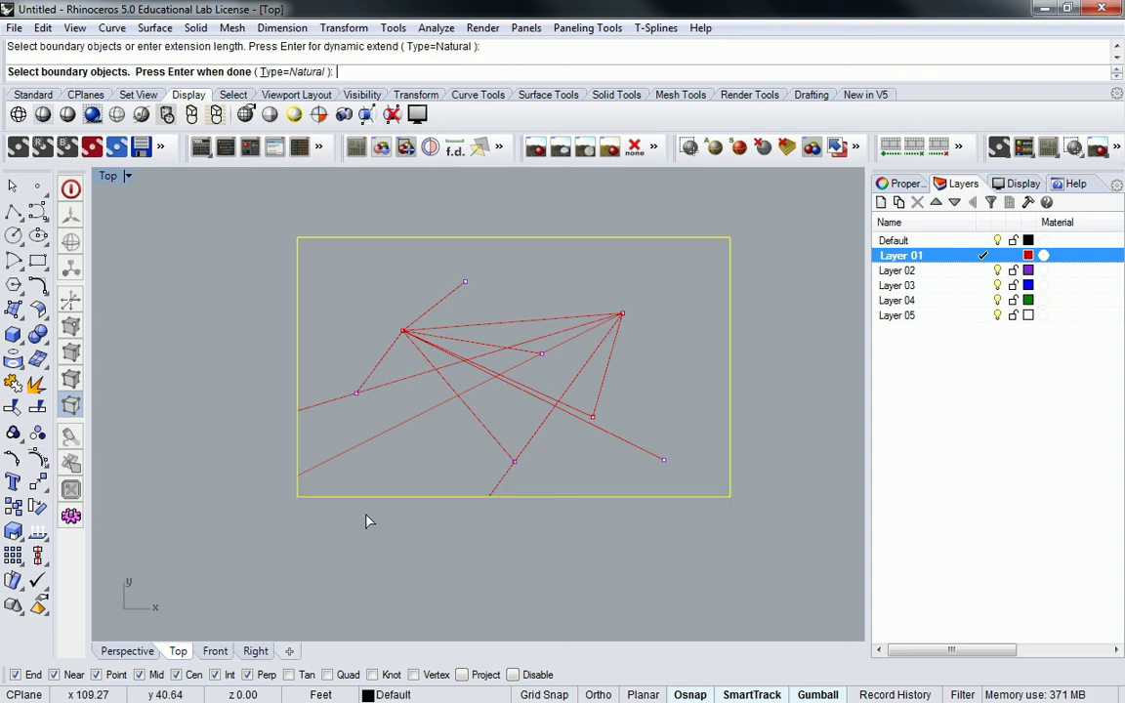
key(Return)
click(360, 394)
click(506, 457)
click(642, 451)
click(527, 357)
key(Return)
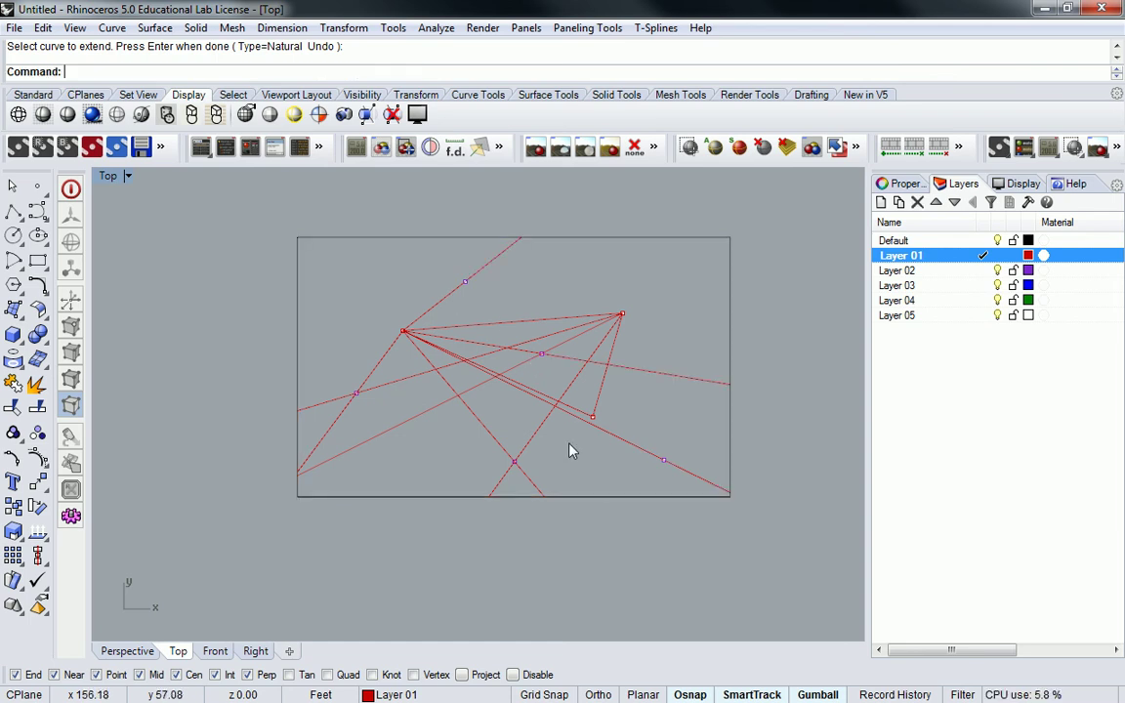
Step: Draw lines from the lower red point to the lower-middle and left purple points
text(line)
key(Return)
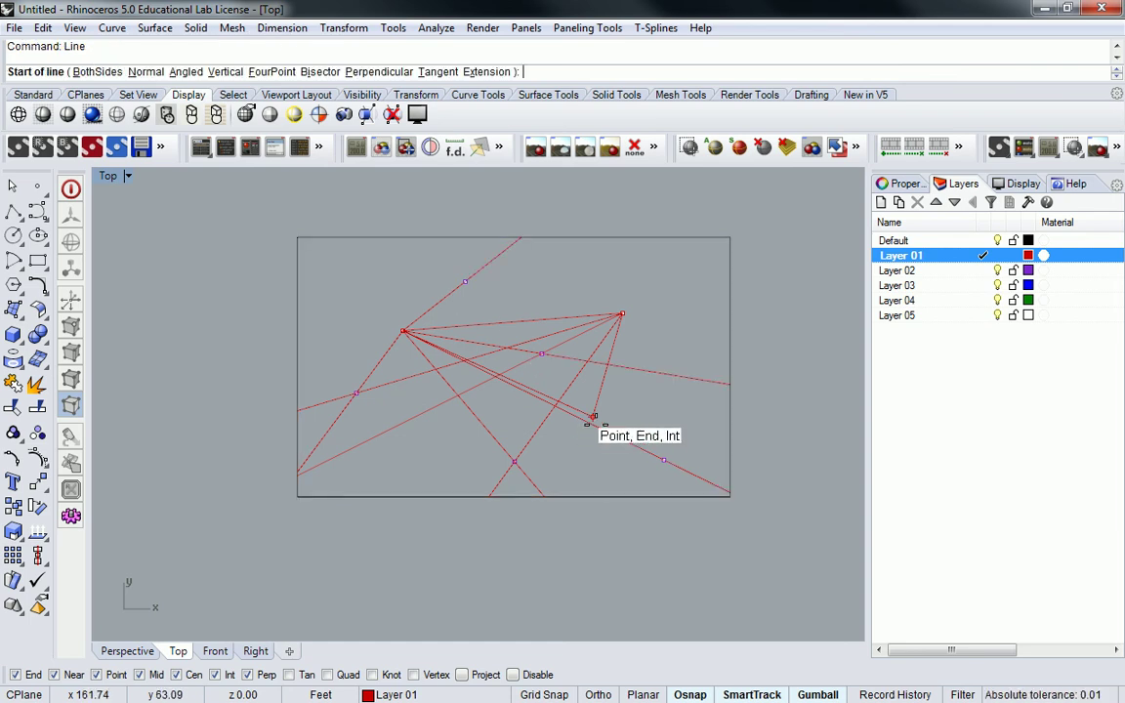
click(593, 422)
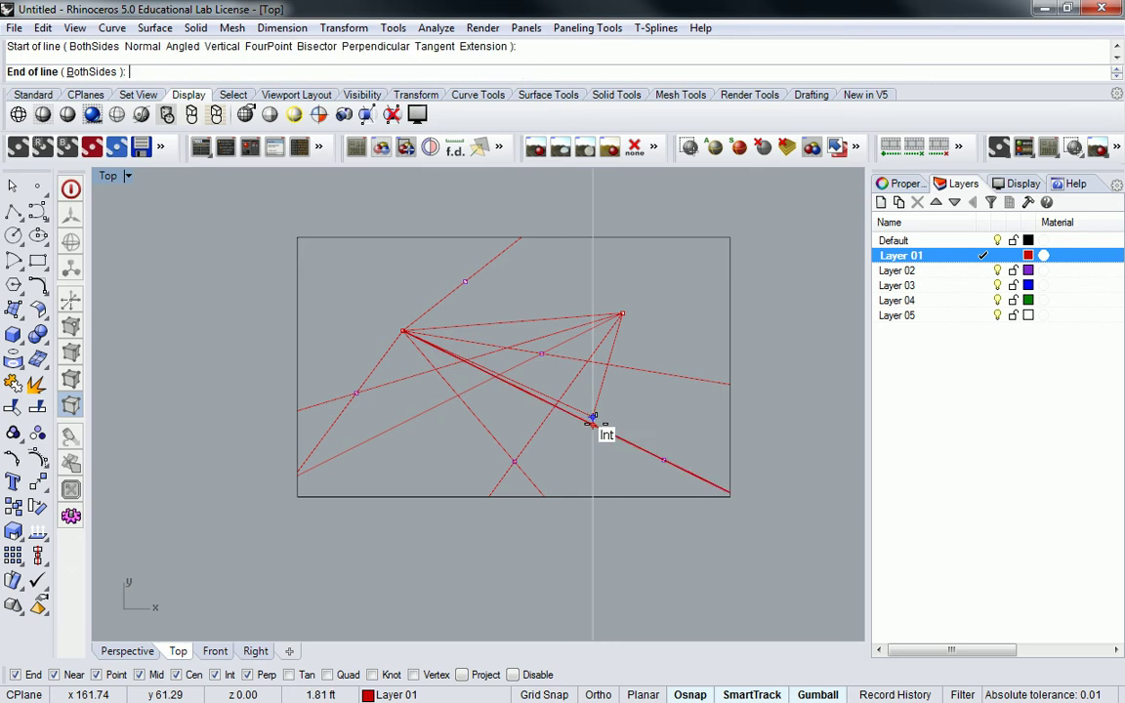
click(514, 457)
key(Return)
click(591, 417)
click(358, 395)
Step: Draw lines from the lower red point to the central and upper purple points
key(Return)
click(591, 417)
key(Escape)
key(Return)
click(592, 418)
key(Escape)
key(Return)
click(591, 416)
click(465, 282)
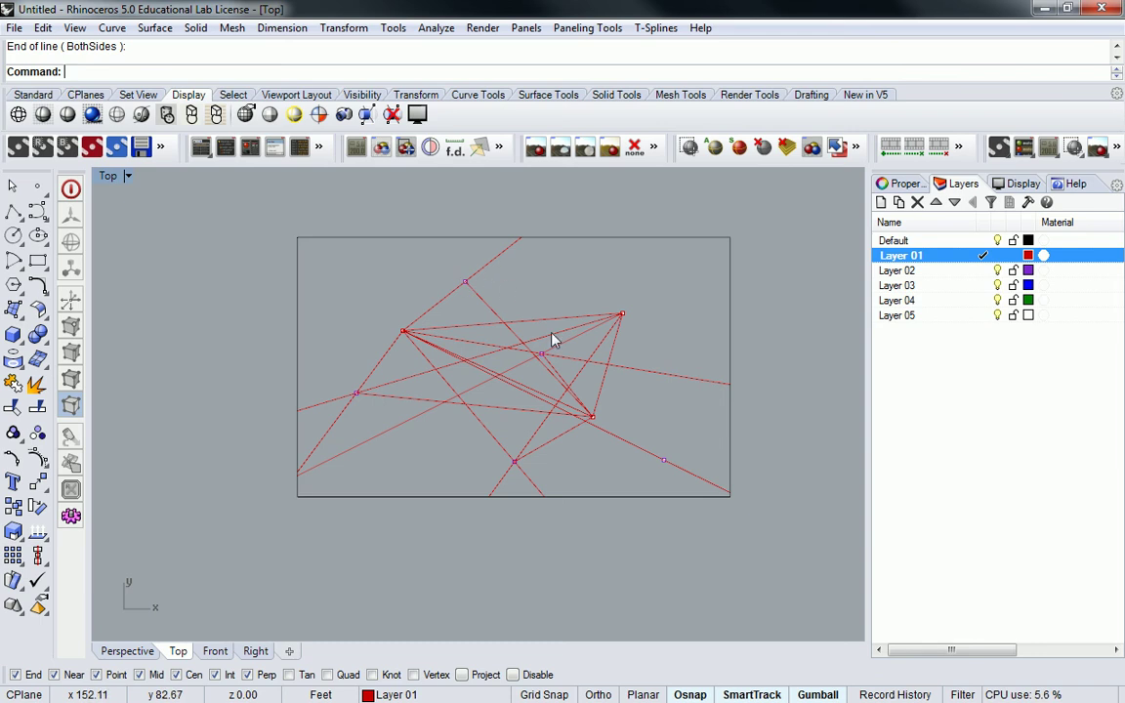
Step: Extend the four lines from the lower red point through the purple points to the rectangle's edges
text(Extend)
key(Return)
click(444, 243)
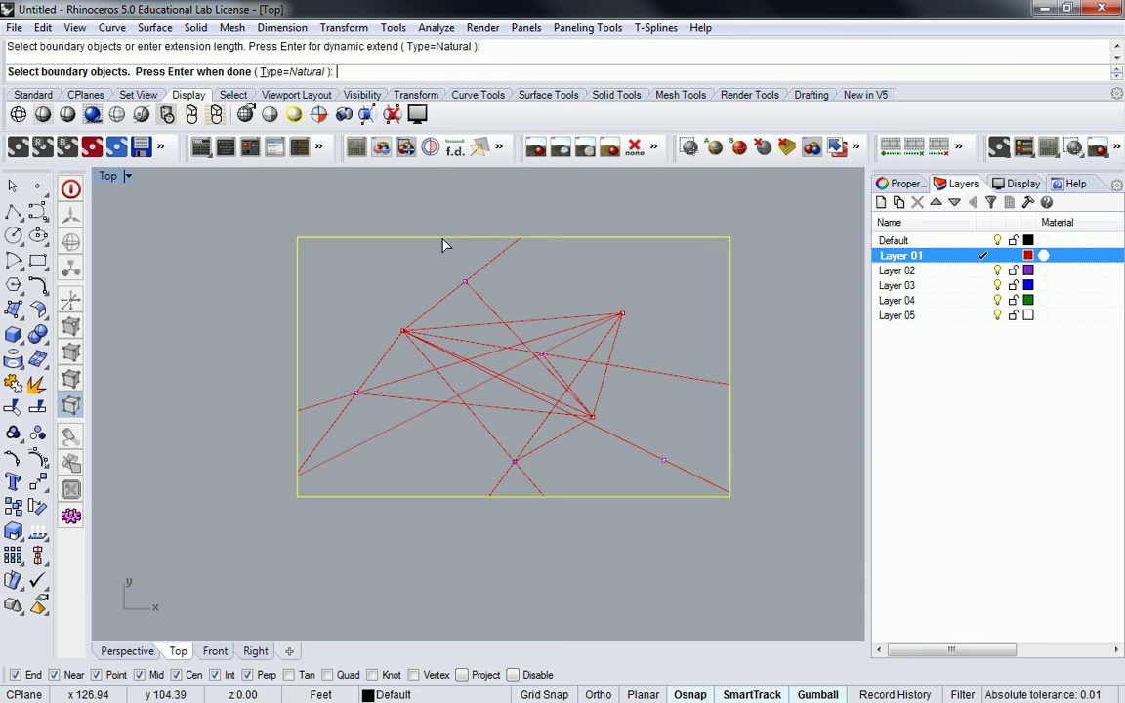
key(Return)
click(464, 289)
click(376, 398)
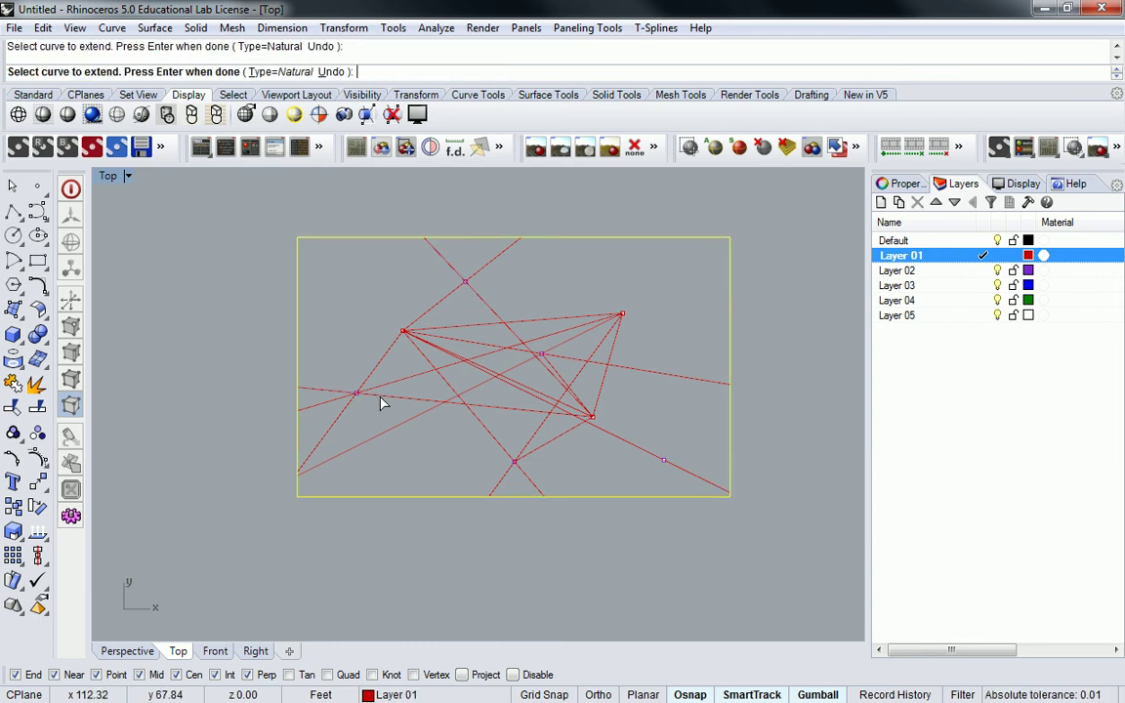
click(527, 455)
click(551, 368)
key(Return)
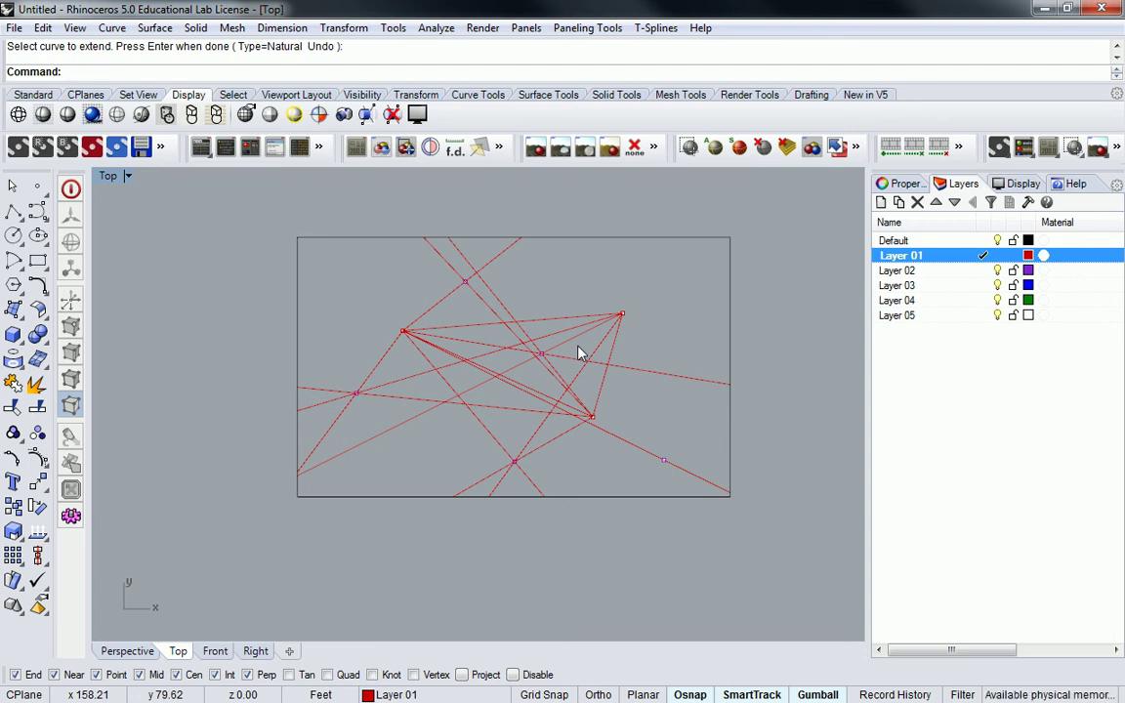
Step: Make Layer 03 the current layer
click(975, 286)
click(979, 286)
right_drag(444, 372, 399, 387)
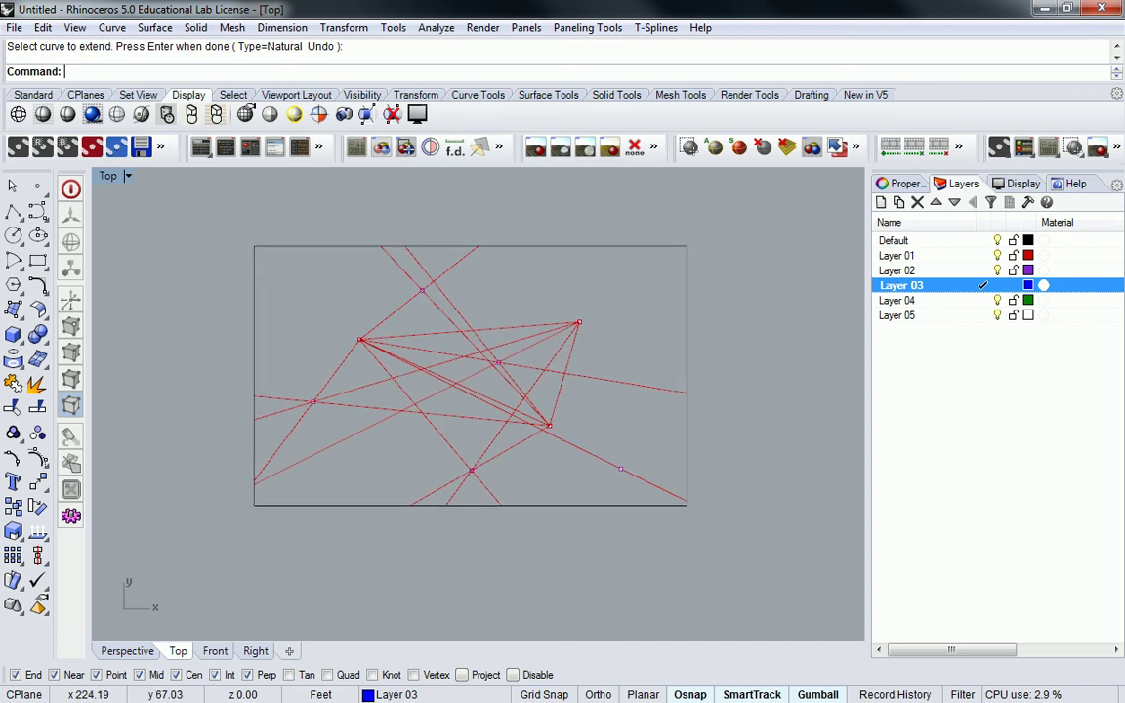
Step: Switch to the Word notes, review the nodal points and semi-circular encapsulations entries, and return to Rhino
key(alt+Tab)
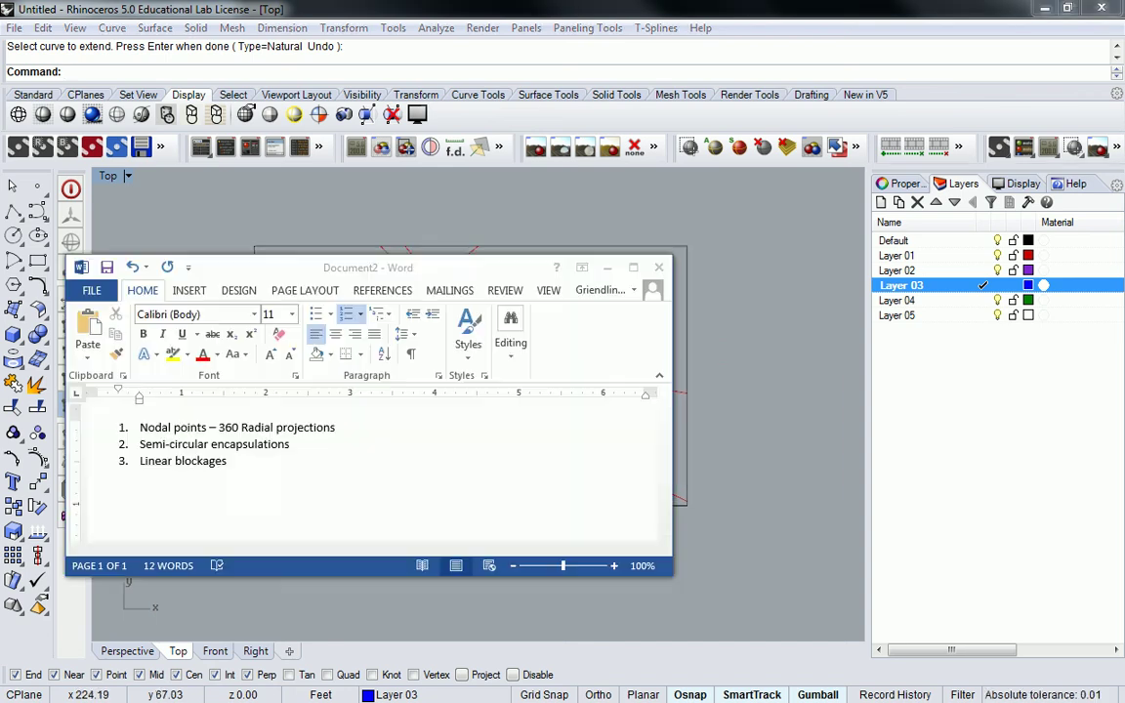
drag(350, 427, 144, 433)
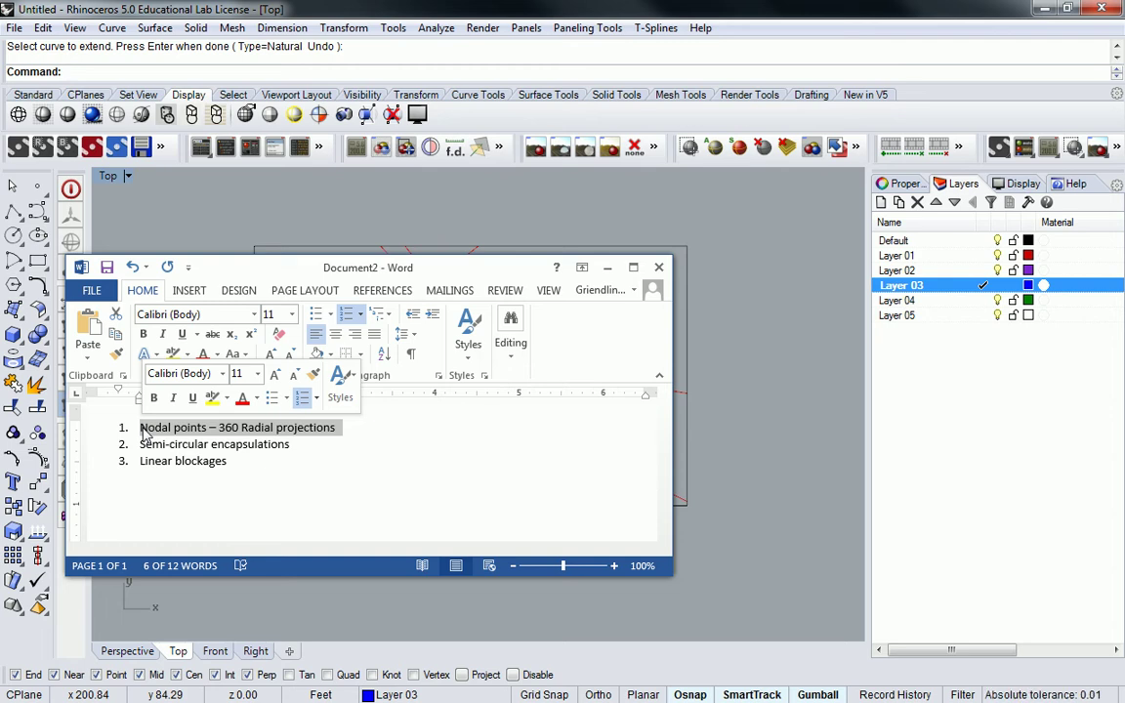
drag(293, 444, 118, 444)
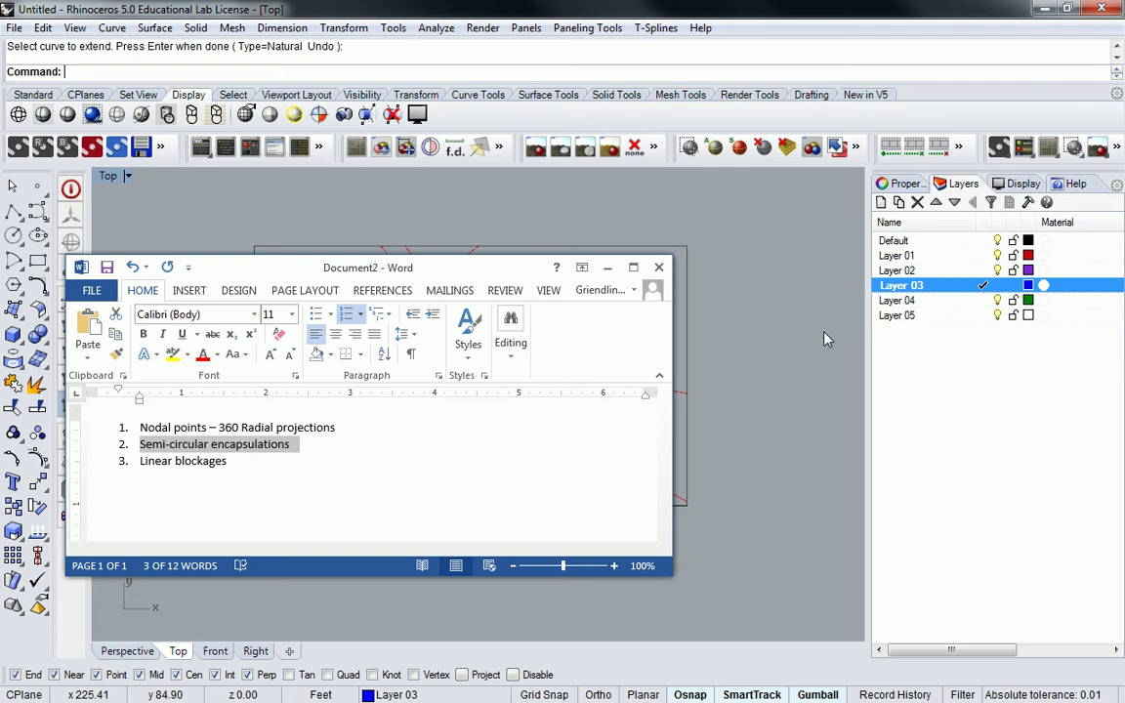
click(786, 326)
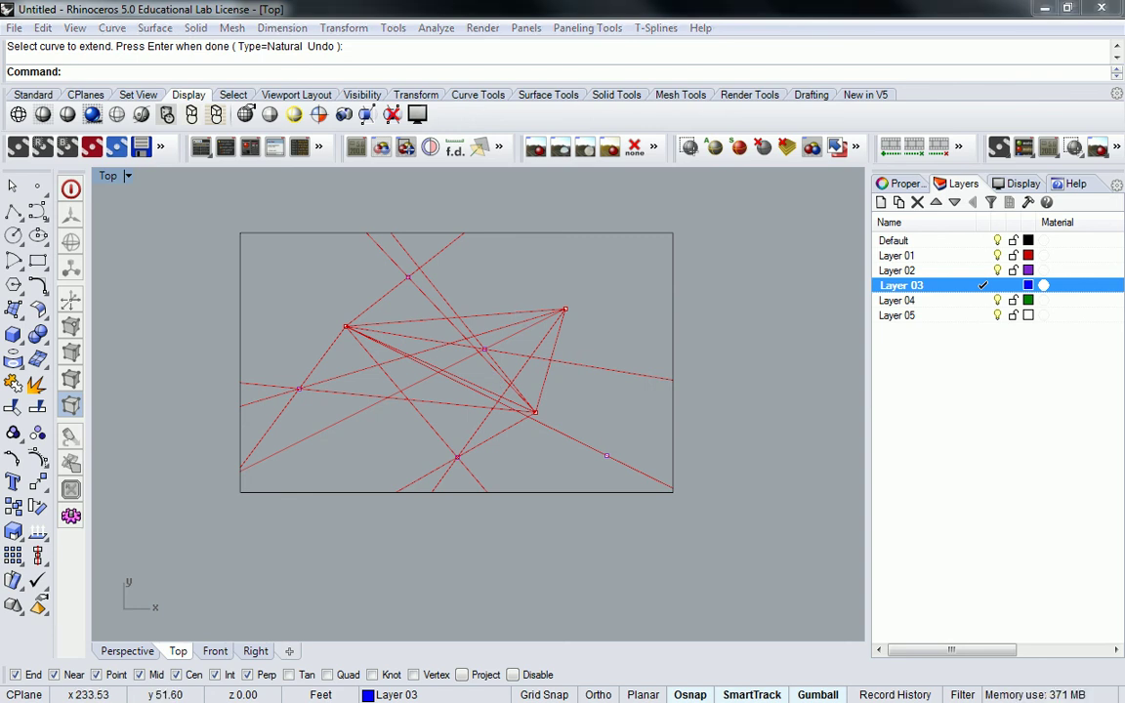
Step: Draw a circle with a radius of about 12.5 ft centred on the lower-right purple point
right_drag(655, 279, 637, 256)
text(Circle)
key(Return)
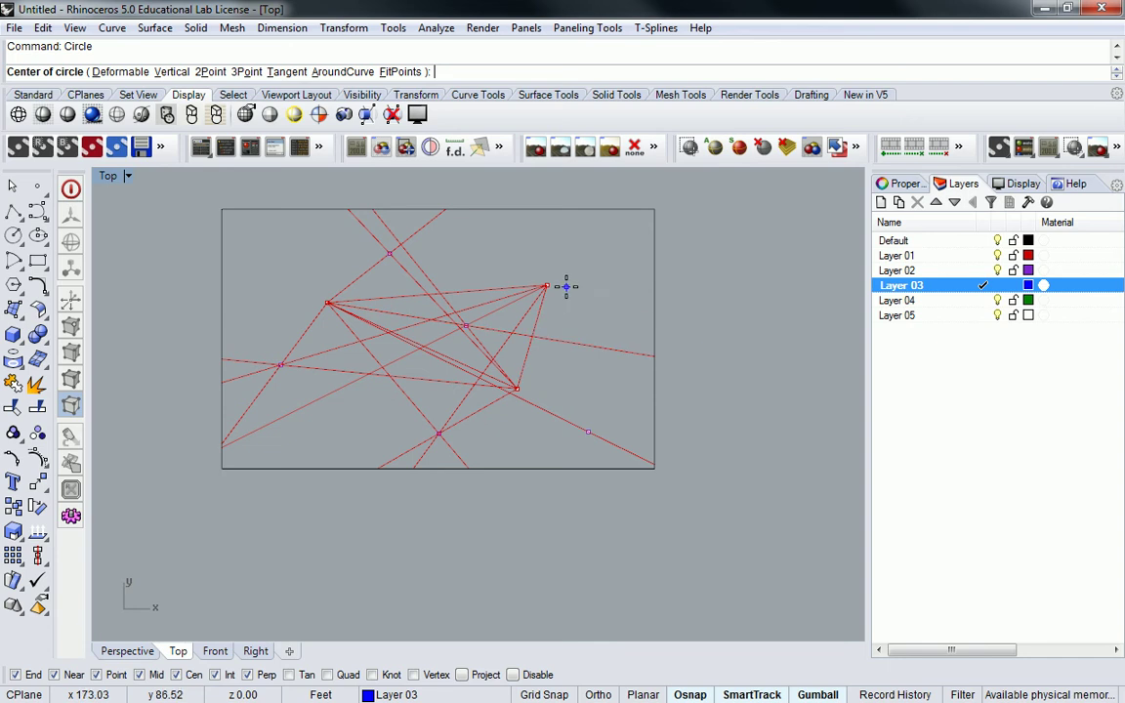
scroll(568, 281, up, 4)
scroll(527, 283, up, 2)
scroll(581, 418, down, 2)
scroll(566, 449, up, 2)
click(570, 460)
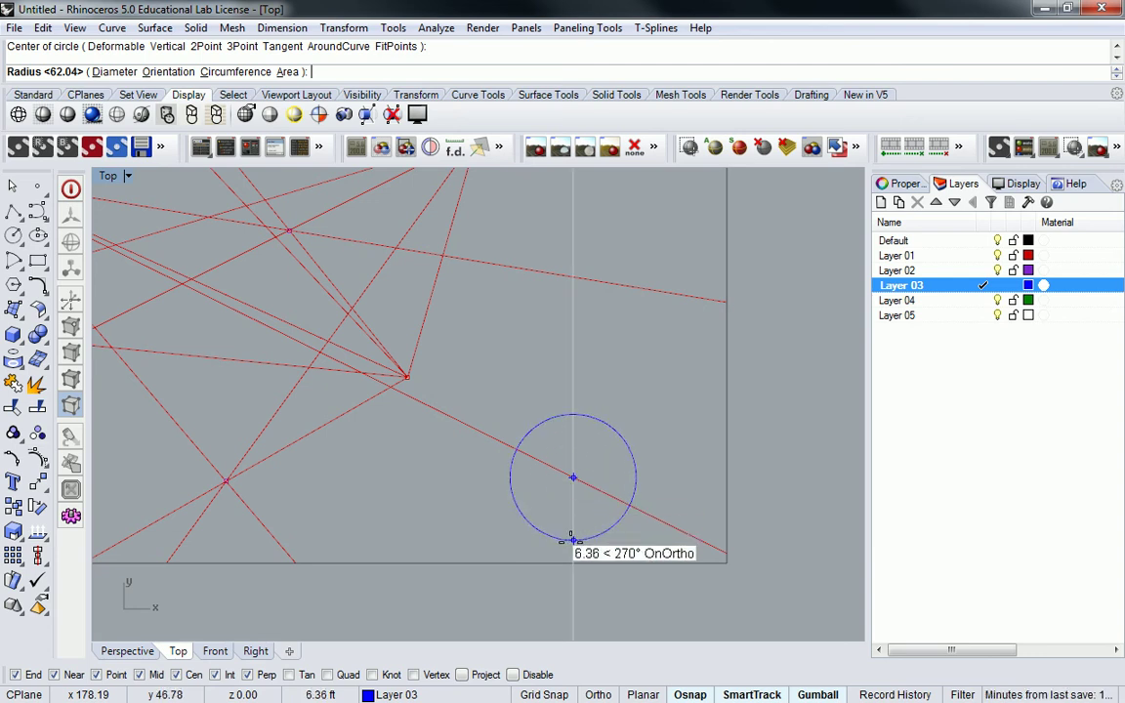
scroll(571, 555, down, 2)
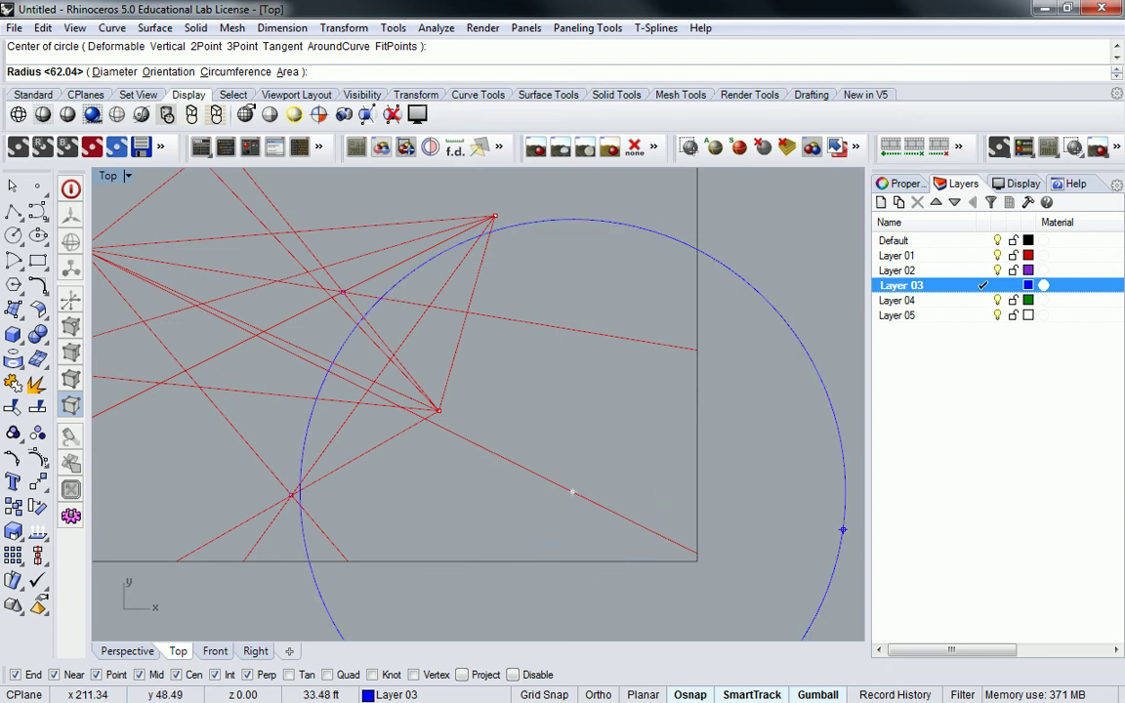
click(470, 492)
Step: Measure the area of the blue circle
text(area)
key(Return)
click(623, 406)
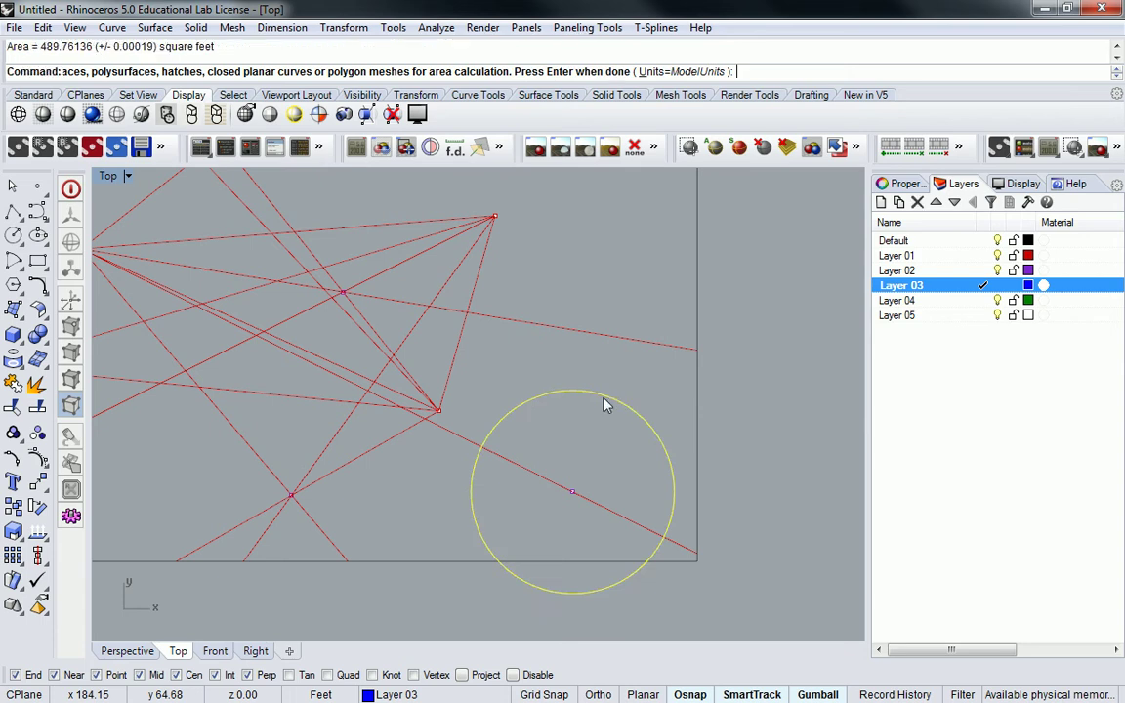
key(Return)
Step: Measure the distance from the lower-right purple point to the blue circle's edge
scroll(504, 377, down, 3)
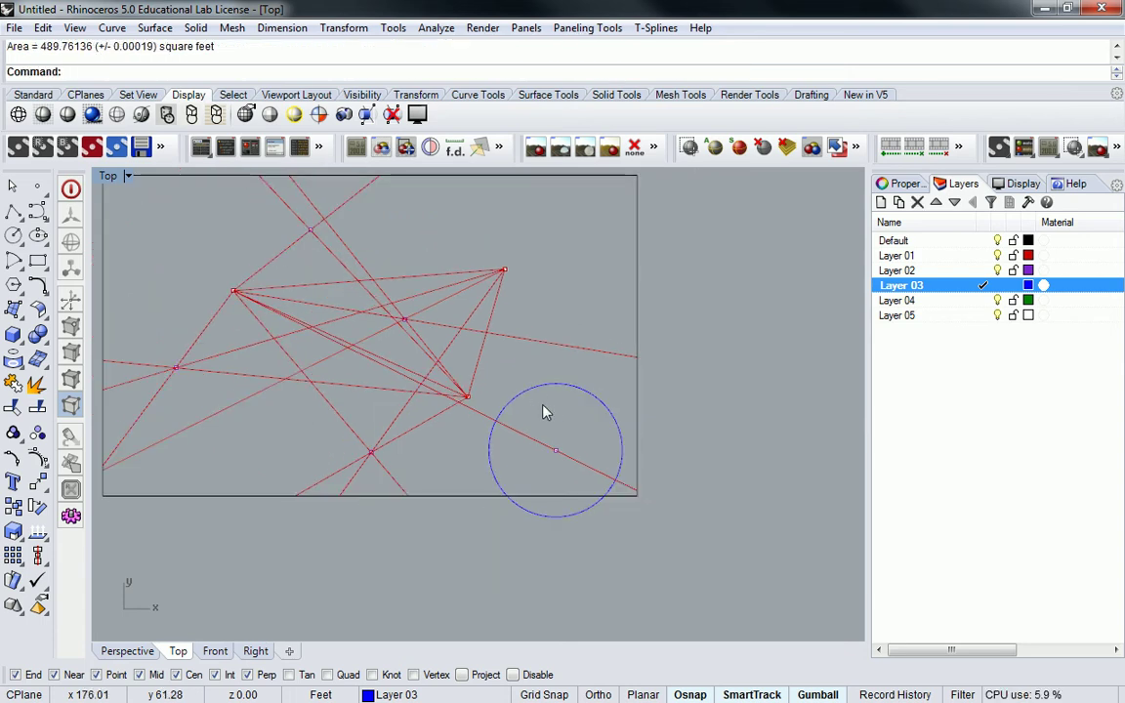
text(dis)
key(Return)
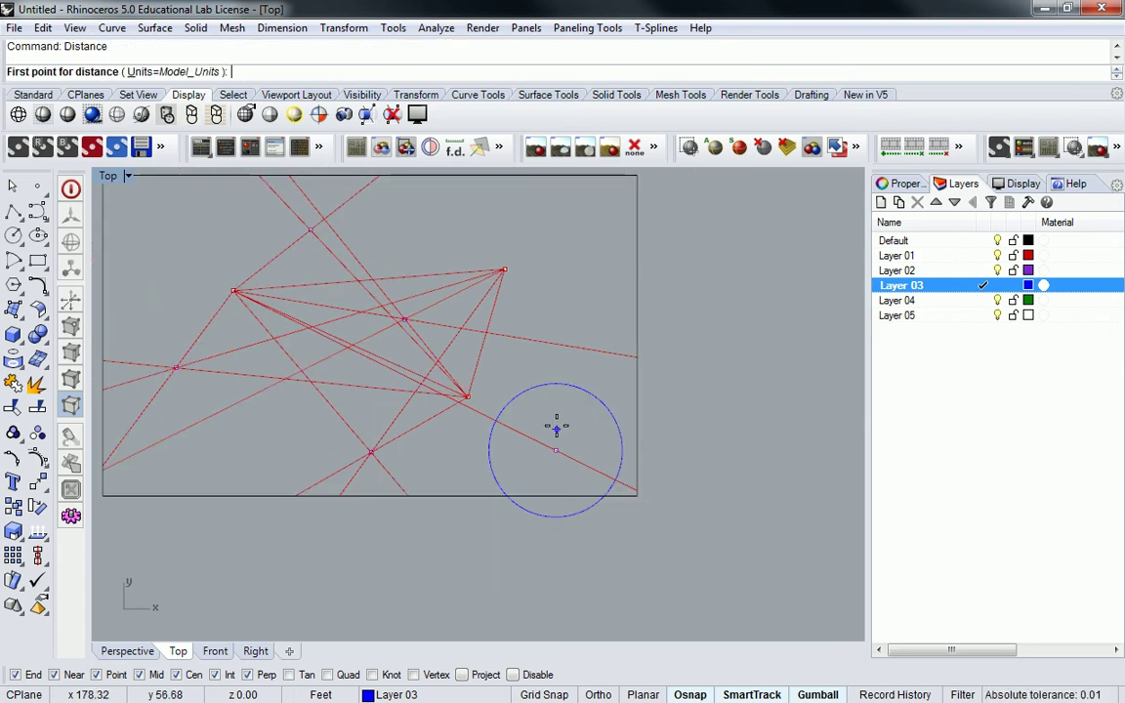
click(555, 450)
click(550, 393)
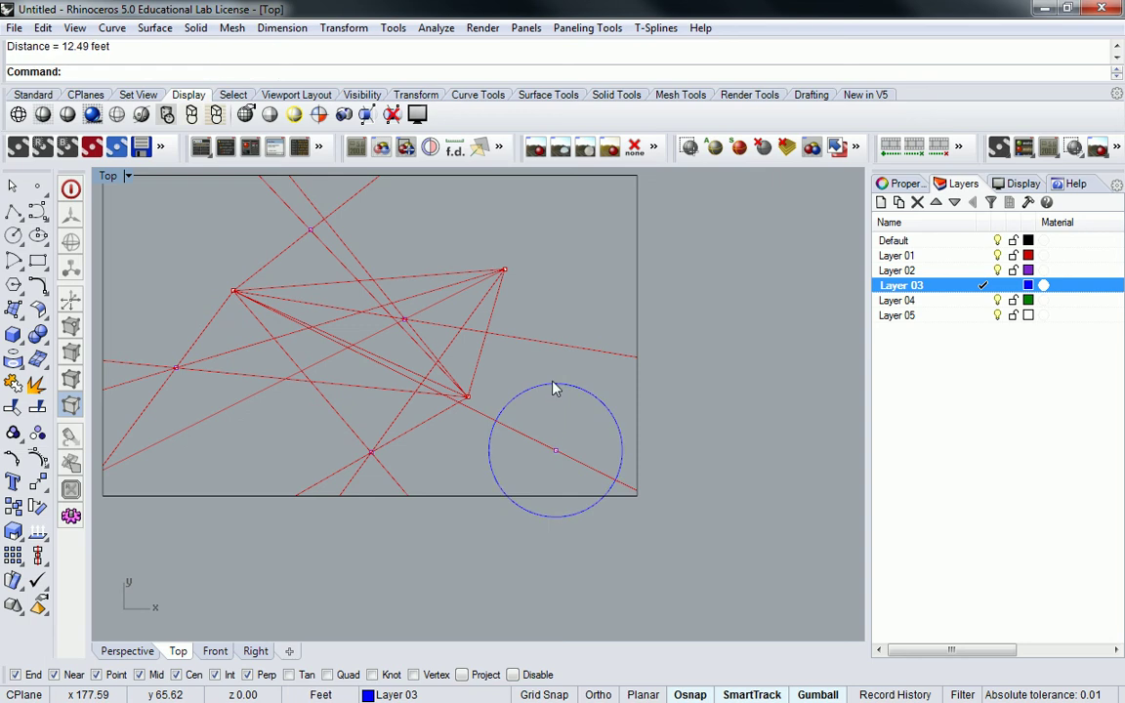
click(594, 399)
scroll(594, 400, down, 4)
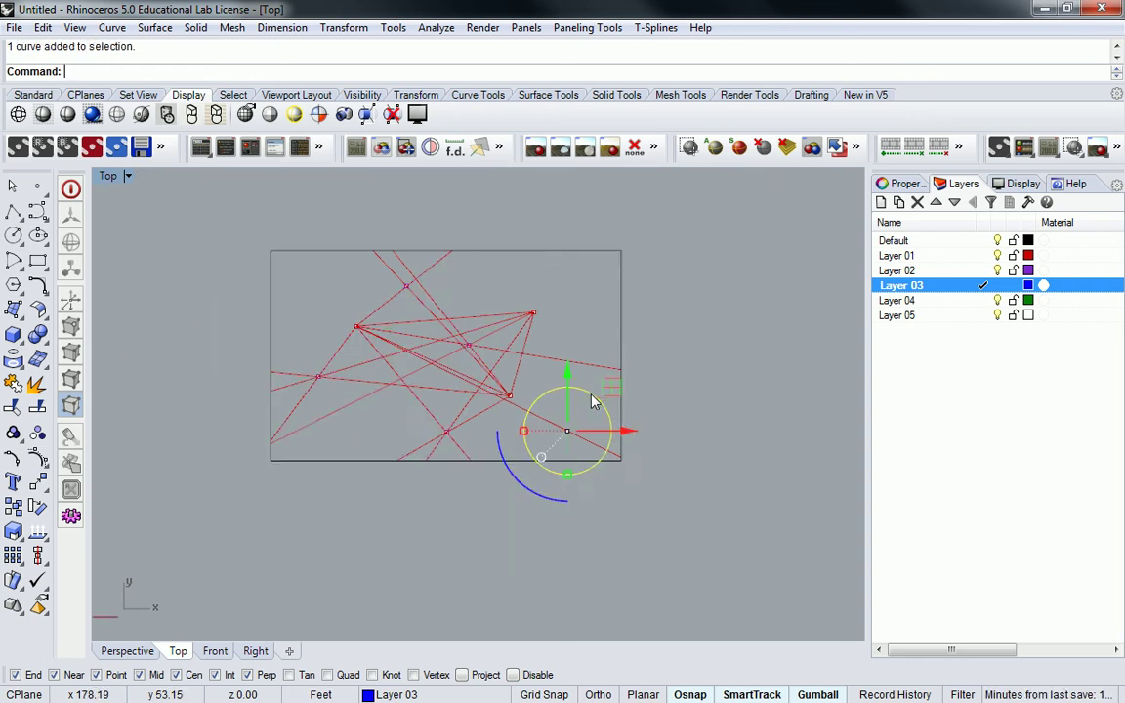
scroll(632, 405, up, 4)
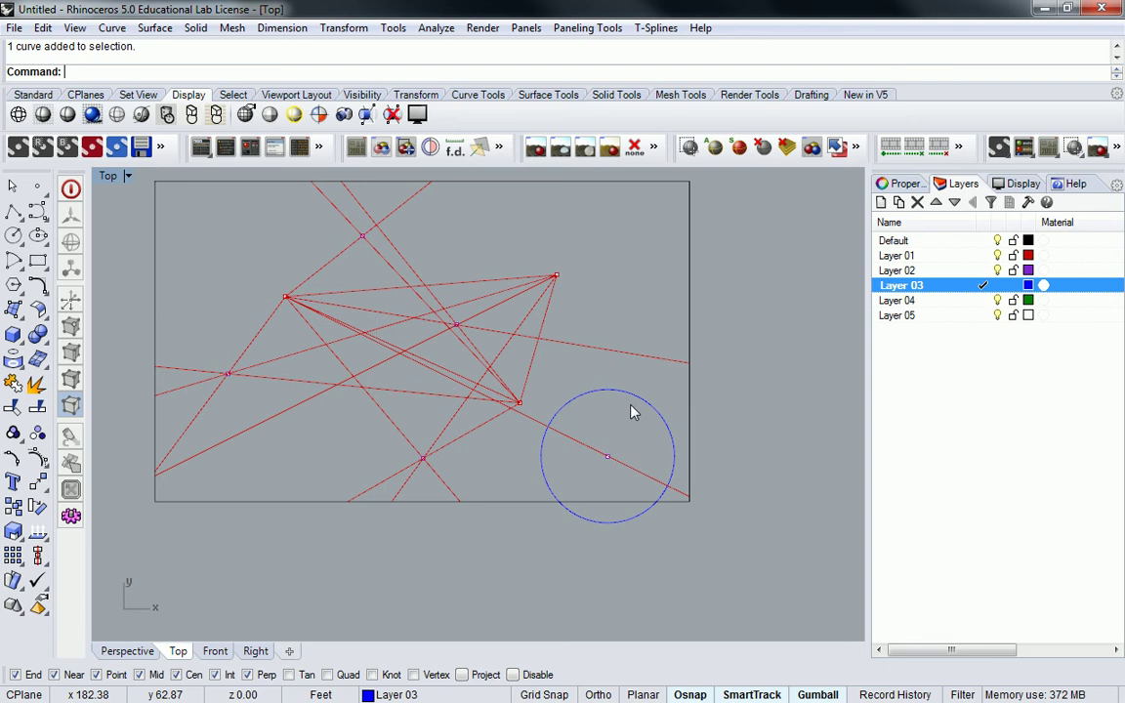
Step: Draw a slightly tilted line across the blue circle just left of its centre point, overshooting the circle at both ends
scroll(601, 426, down, 2)
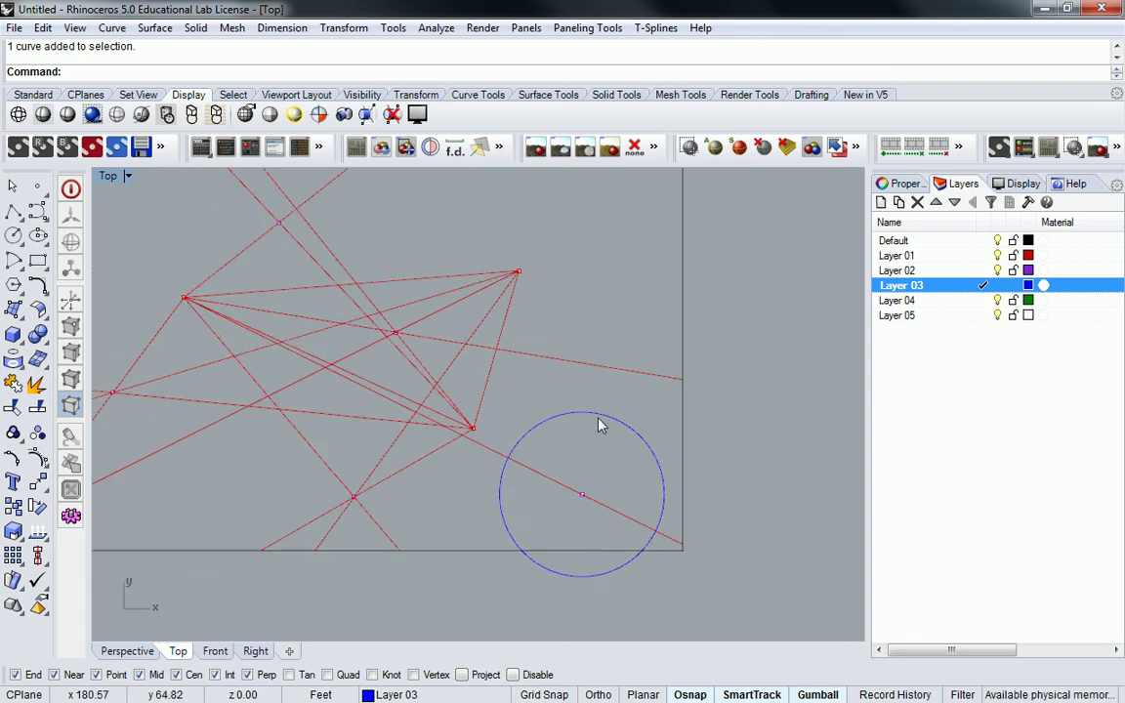
scroll(601, 426, up, 4)
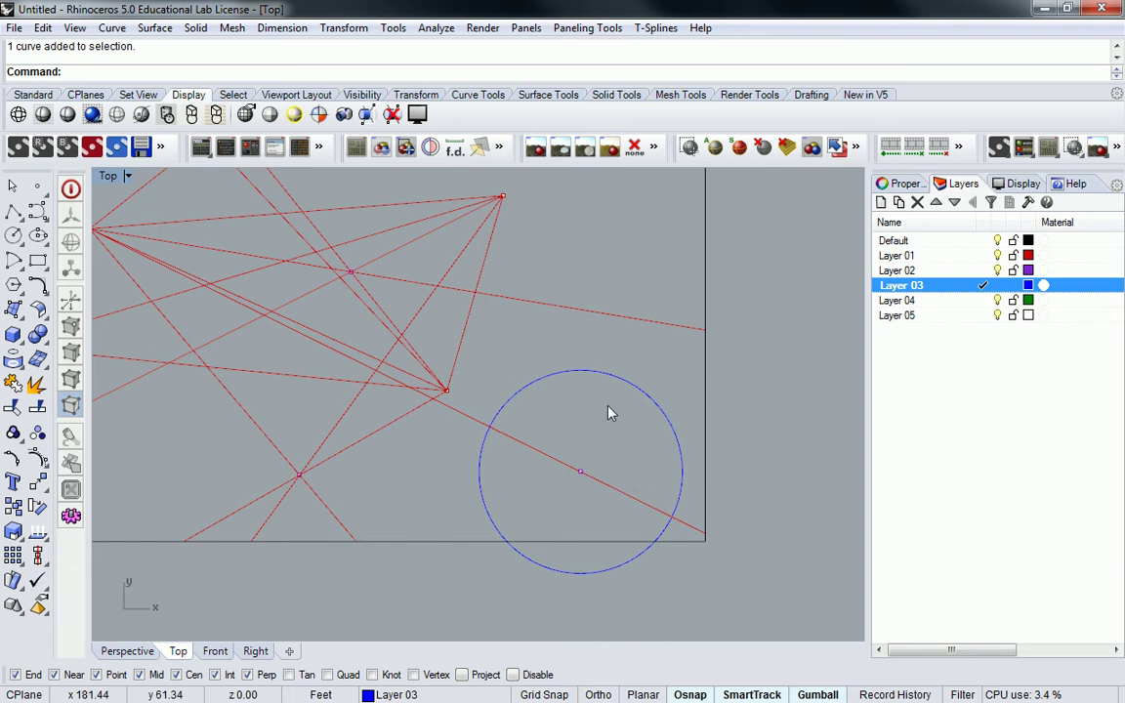
scroll(609, 413, down, 1)
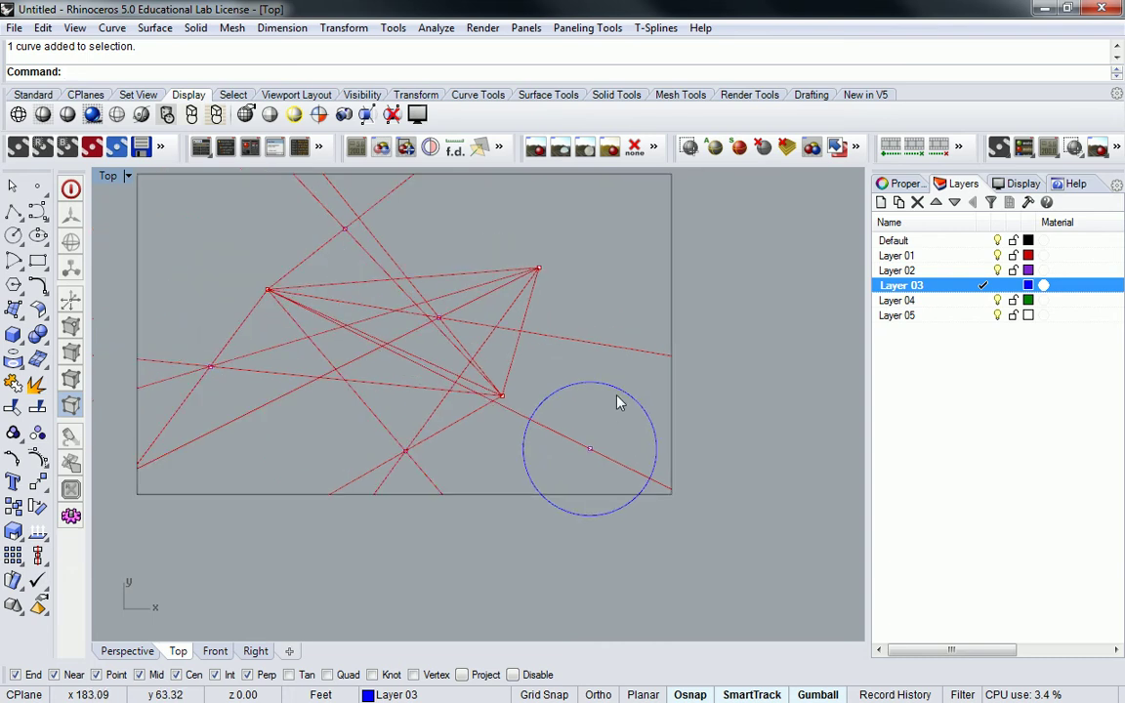
text(Line)
key(Return)
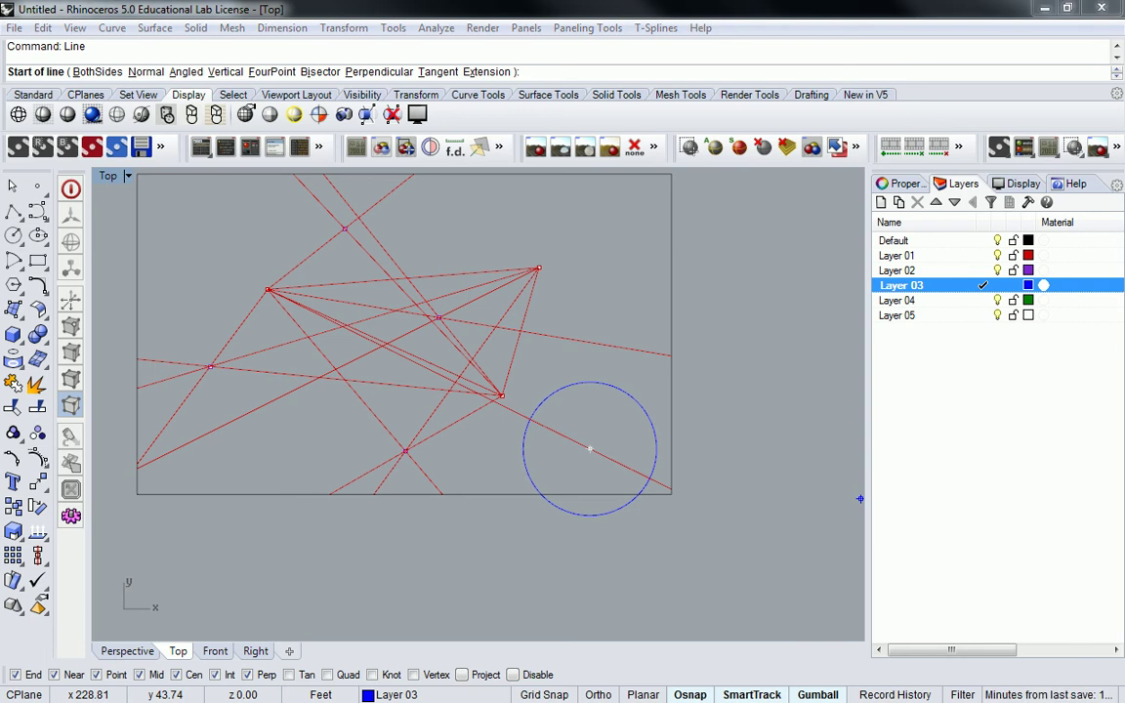
key(alt+Tab)
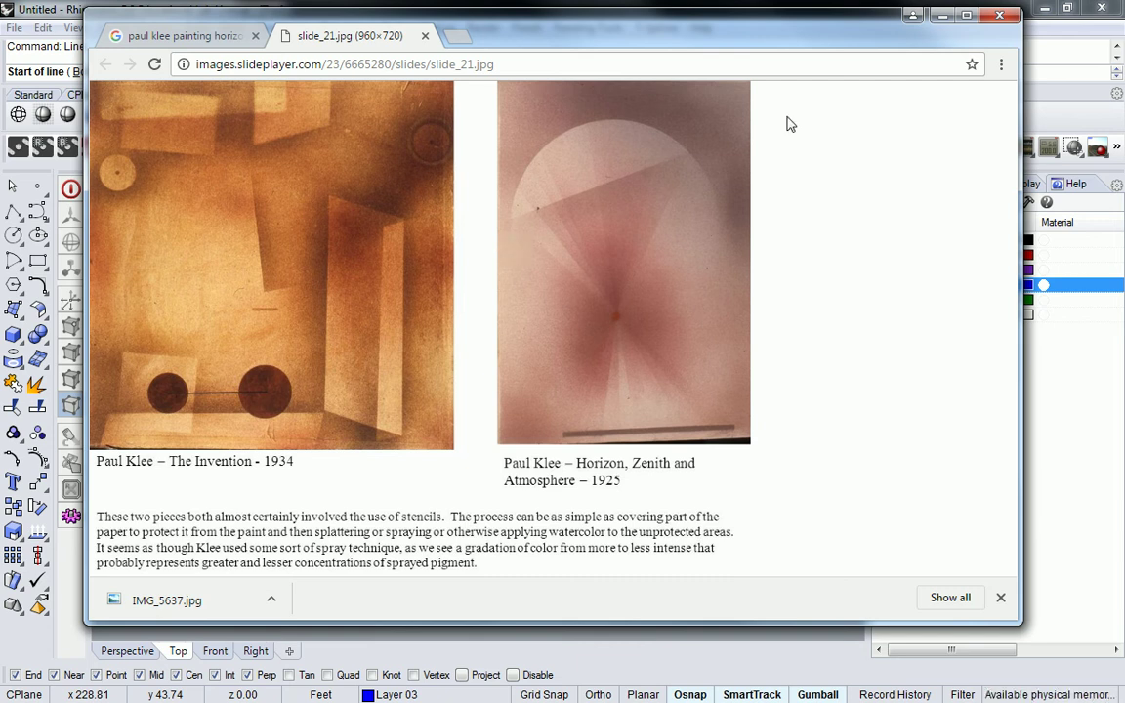
click(942, 16)
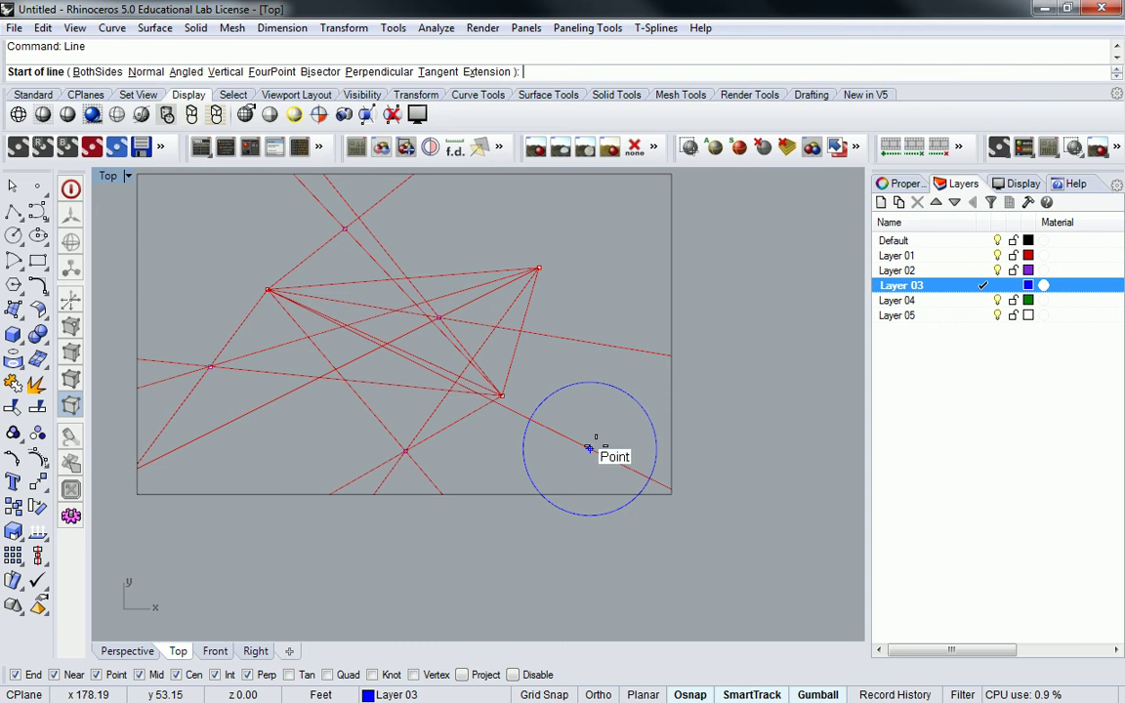
click(584, 365)
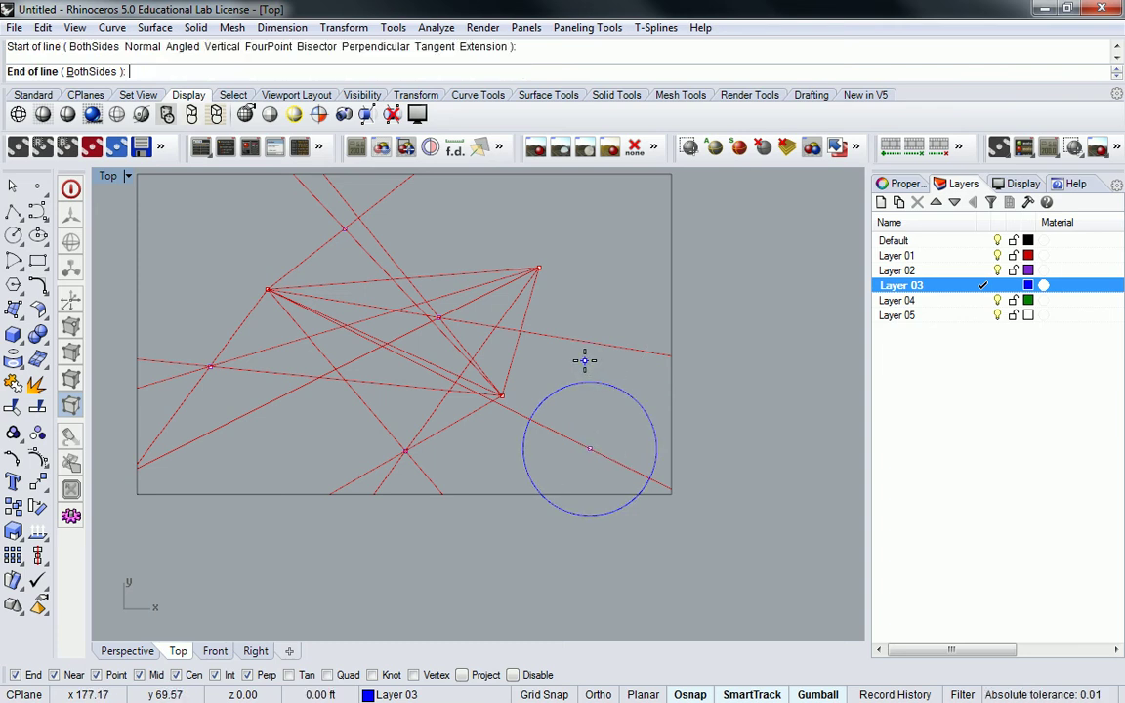
click(568, 550)
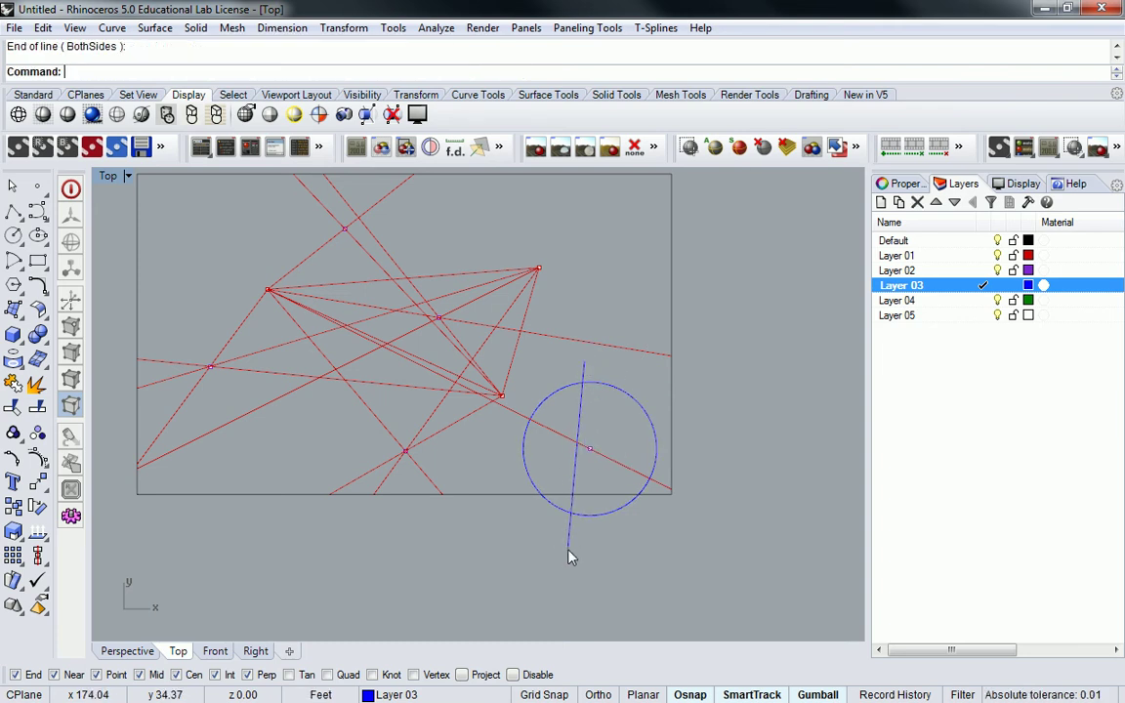
Step: Trim away the blue circle's left part using the tilted line as the cutter, and delete the line
text(Trim)
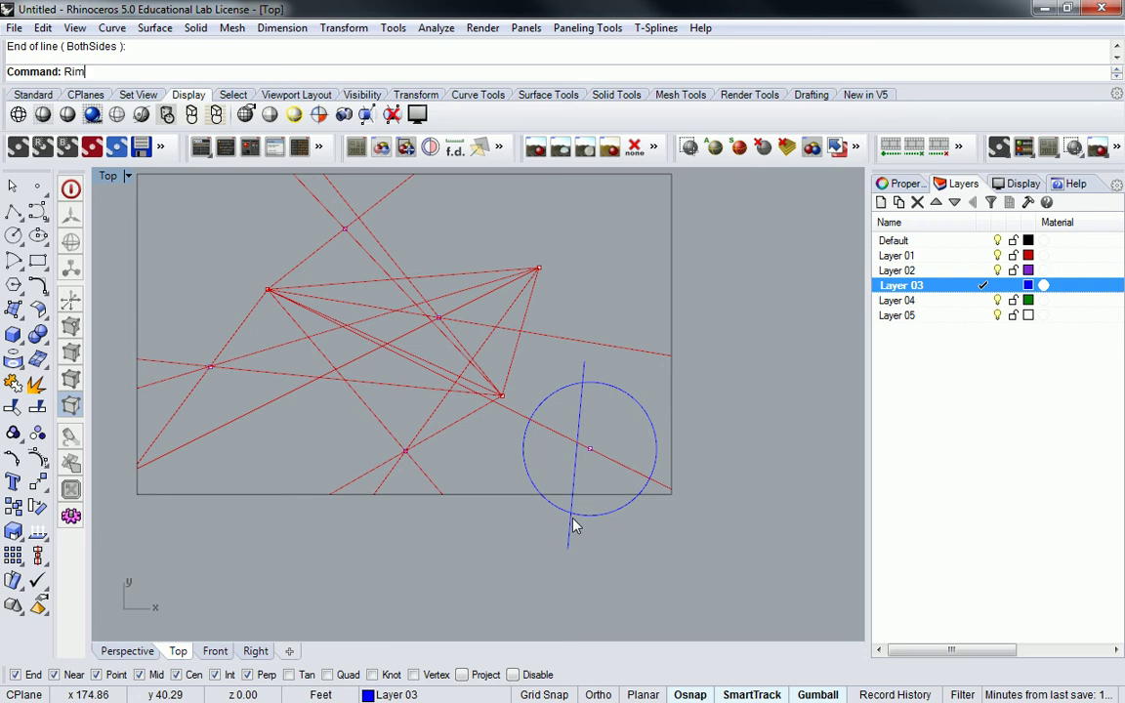
key(Return)
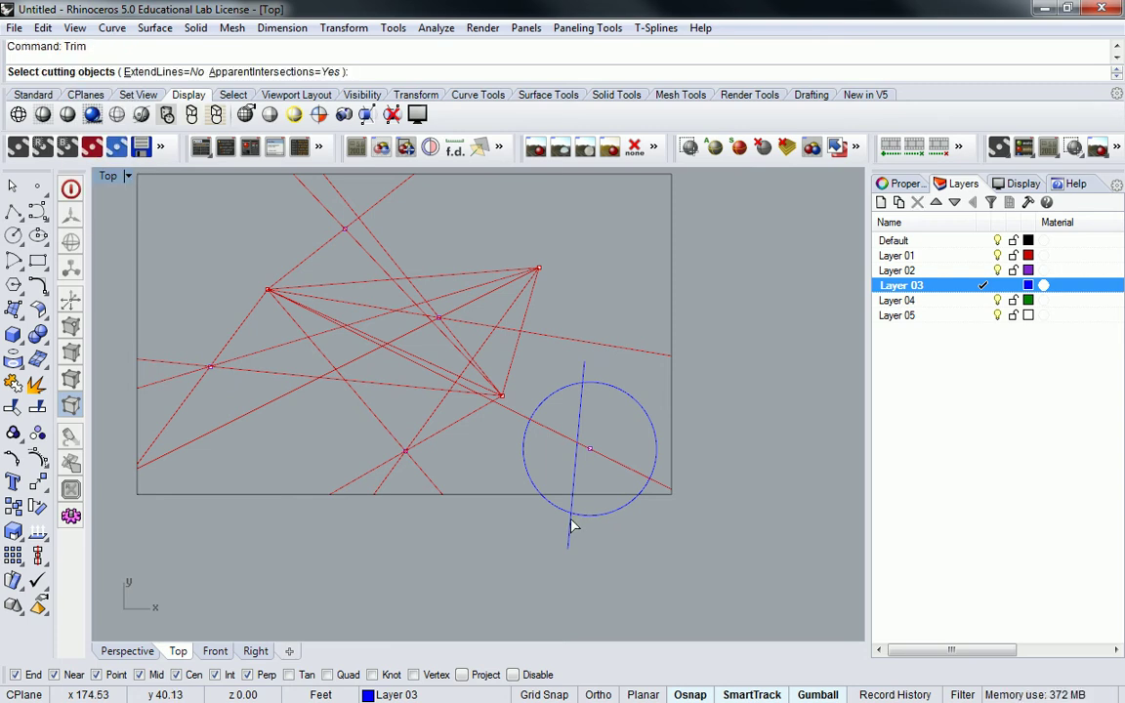
click(582, 411)
key(Return)
click(564, 390)
key(Return)
click(581, 415)
key(Delete)
click(649, 420)
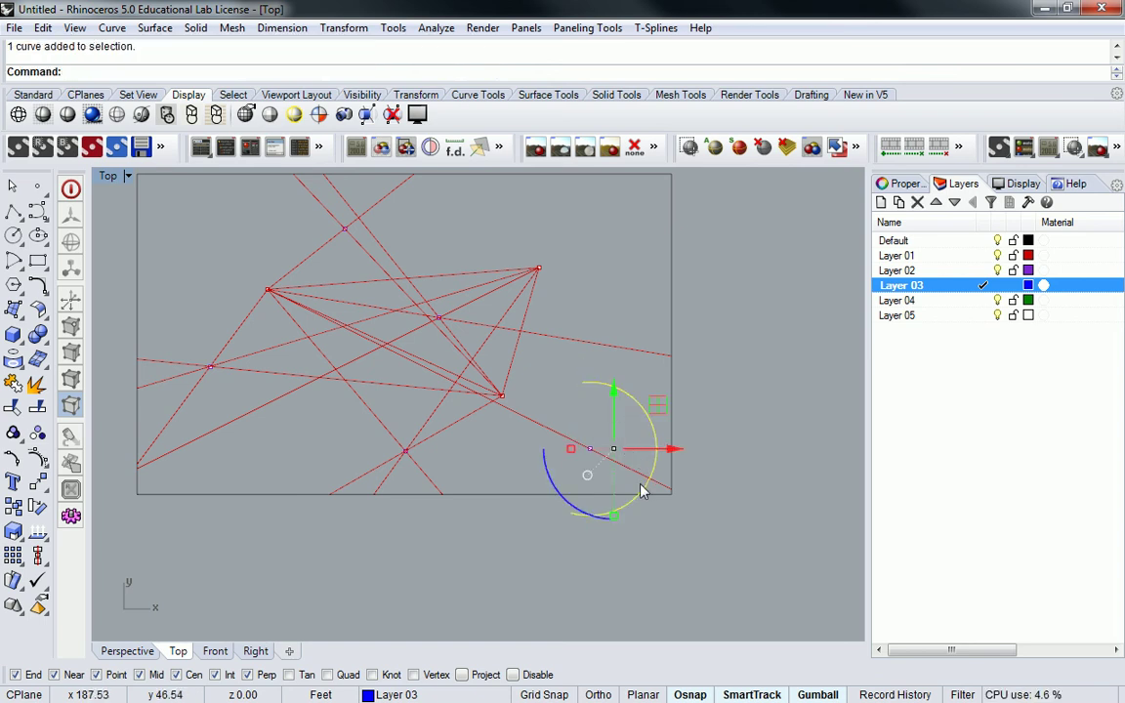
text(m)
key(Return)
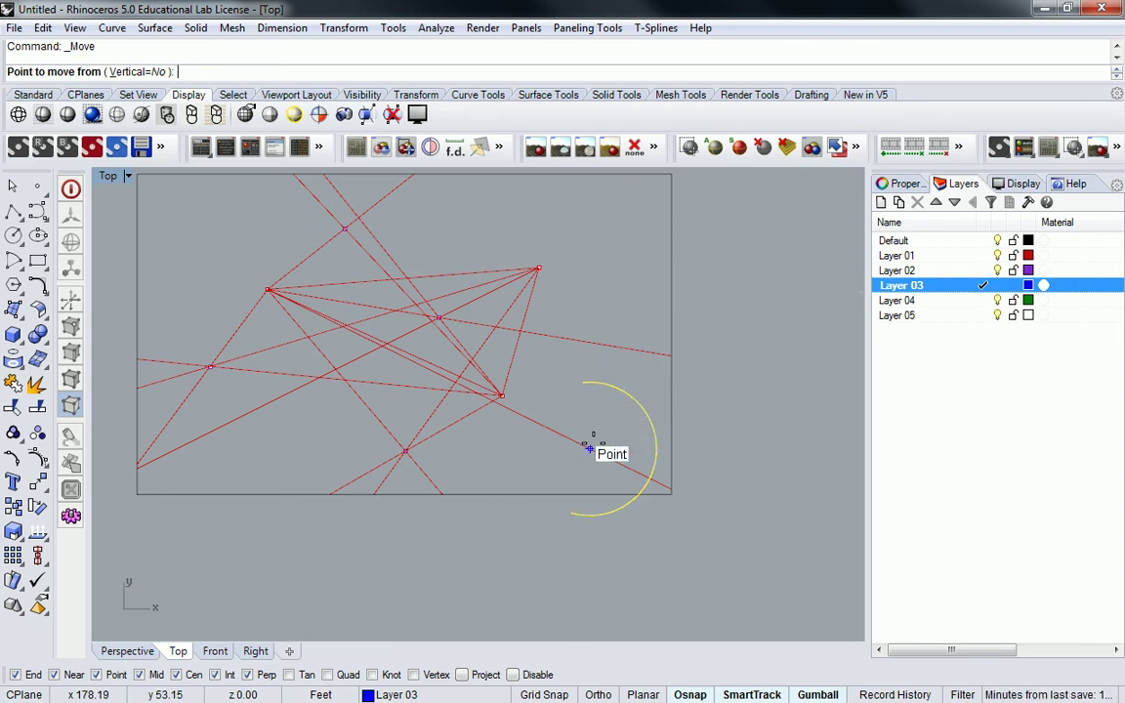
key(Escape)
Step: Copy the blue arc from the lower-right purple point to the bottom, left and top purple points
text(Copy)
key(Return)
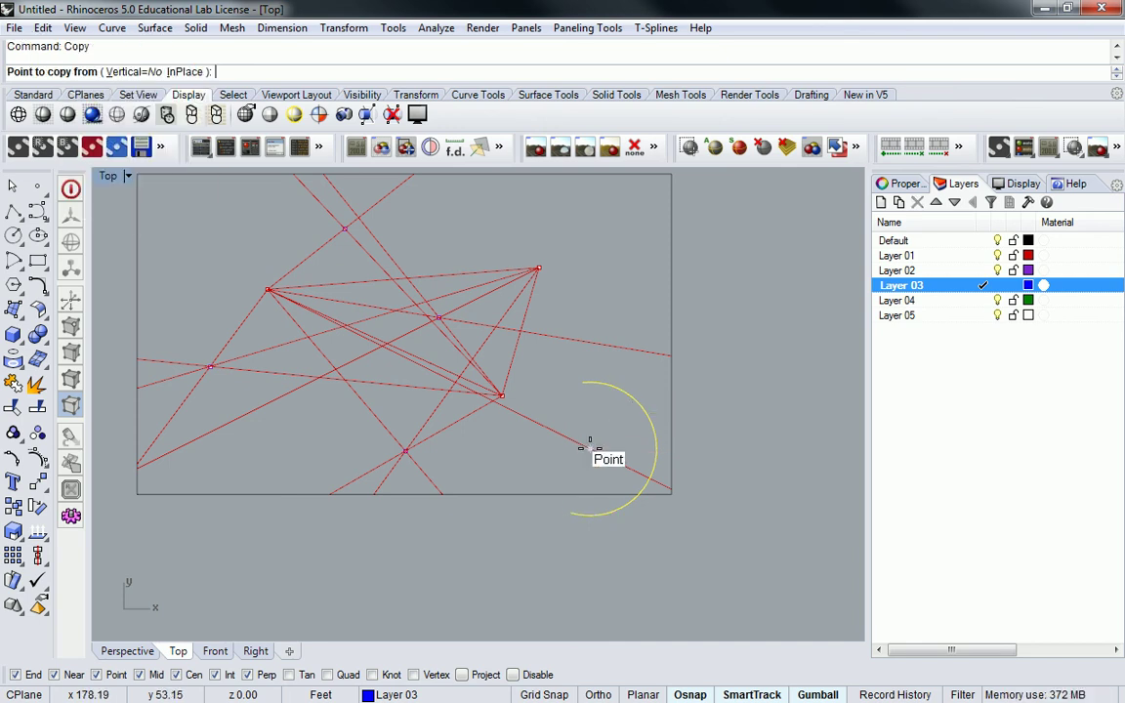
click(590, 448)
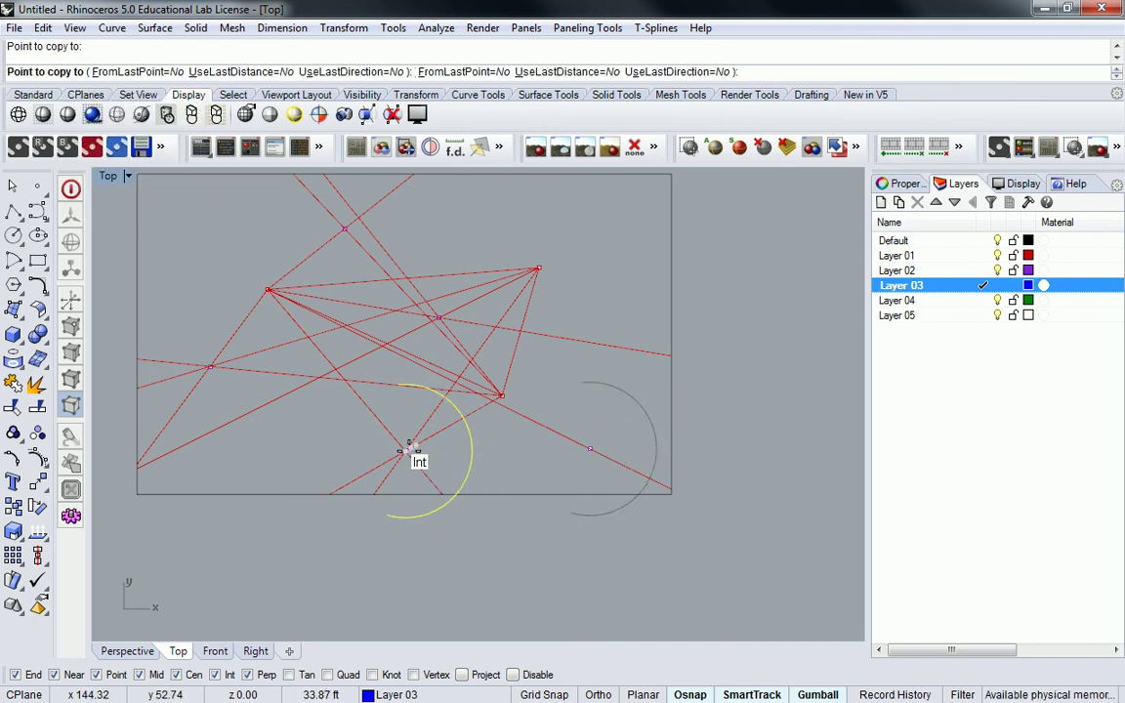
click(408, 451)
right_drag(337, 424, 527, 459)
click(399, 397)
right_drag(549, 354, 507, 427)
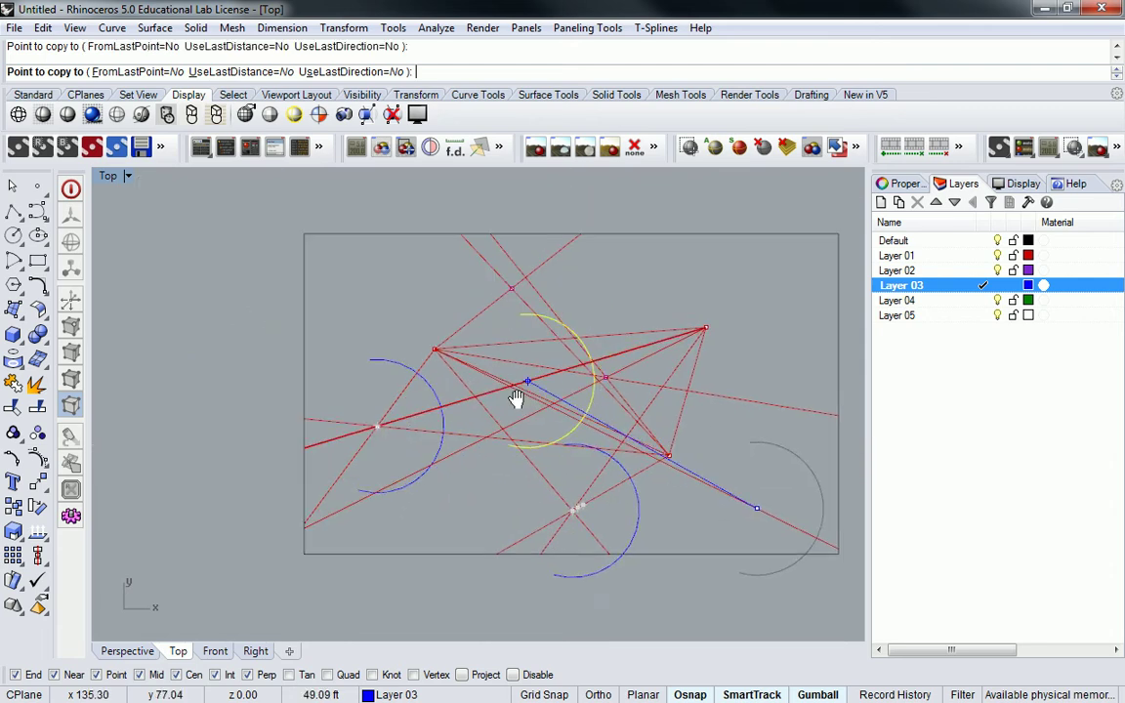
click(492, 335)
right_drag(492, 335, 392, 295)
key(Return)
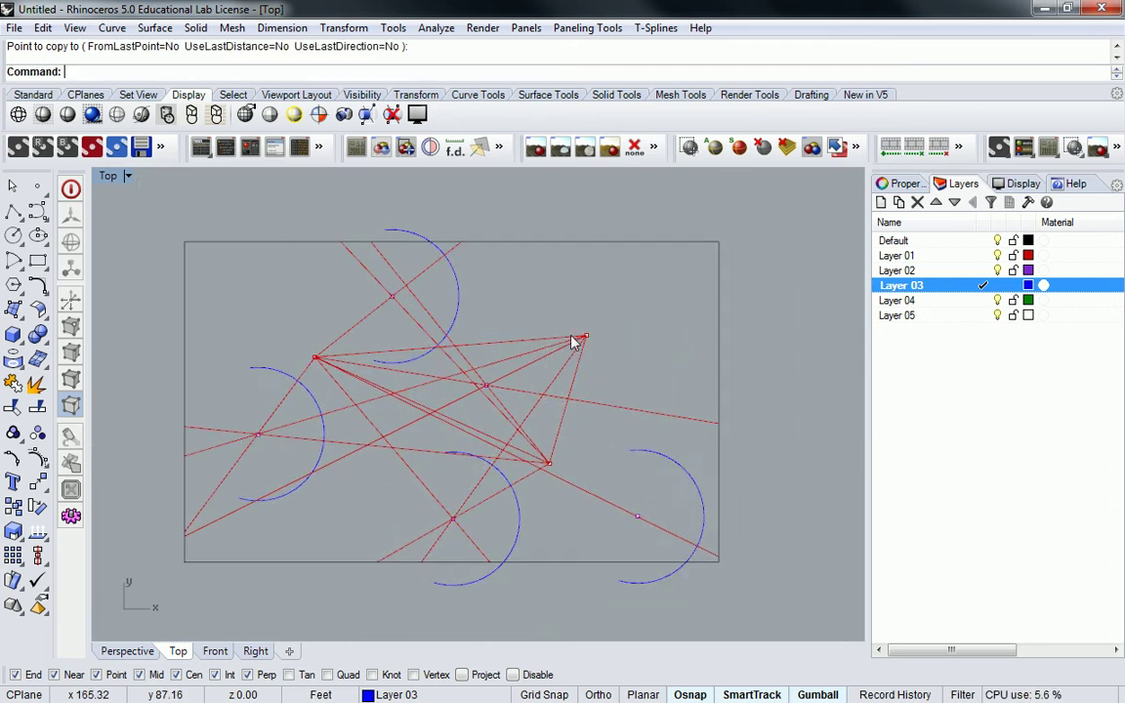
Step: Assign the three red lines forming the triangle between the three red points to Layer 04
right_drag(596, 341, 559, 338)
click(960, 303)
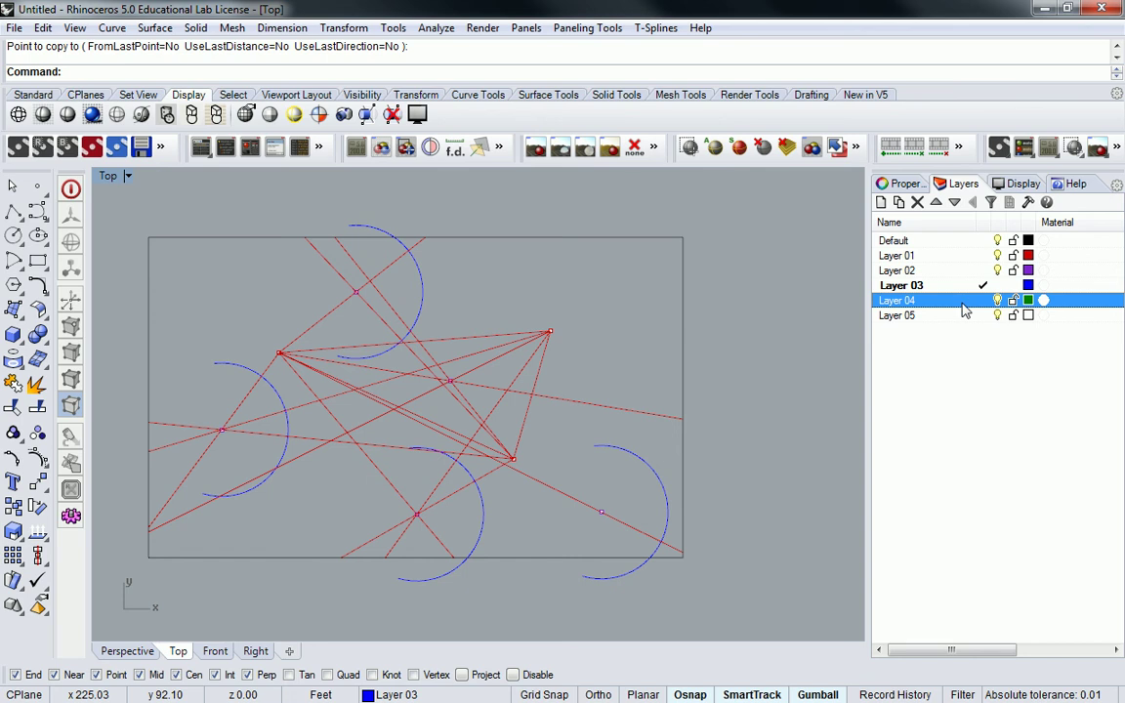
click(960, 304)
click(542, 371)
click(586, 399)
shift+click(503, 339)
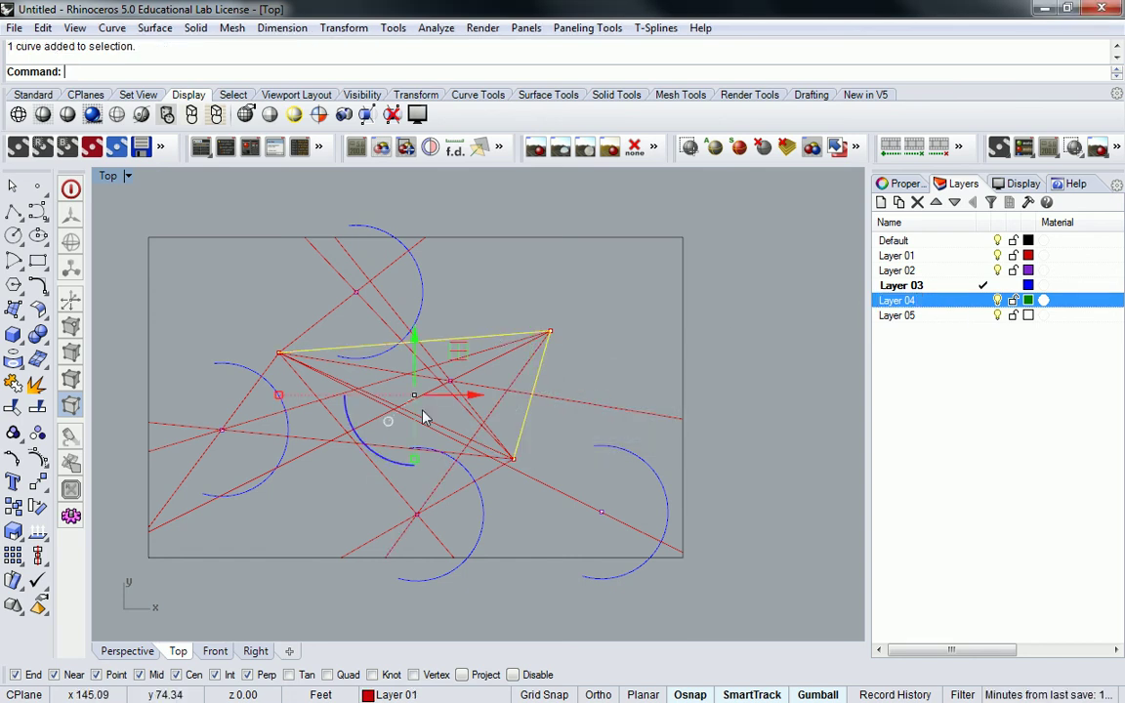
scroll(451, 441, up, 3)
shift+click(466, 436)
scroll(462, 439, down, 3)
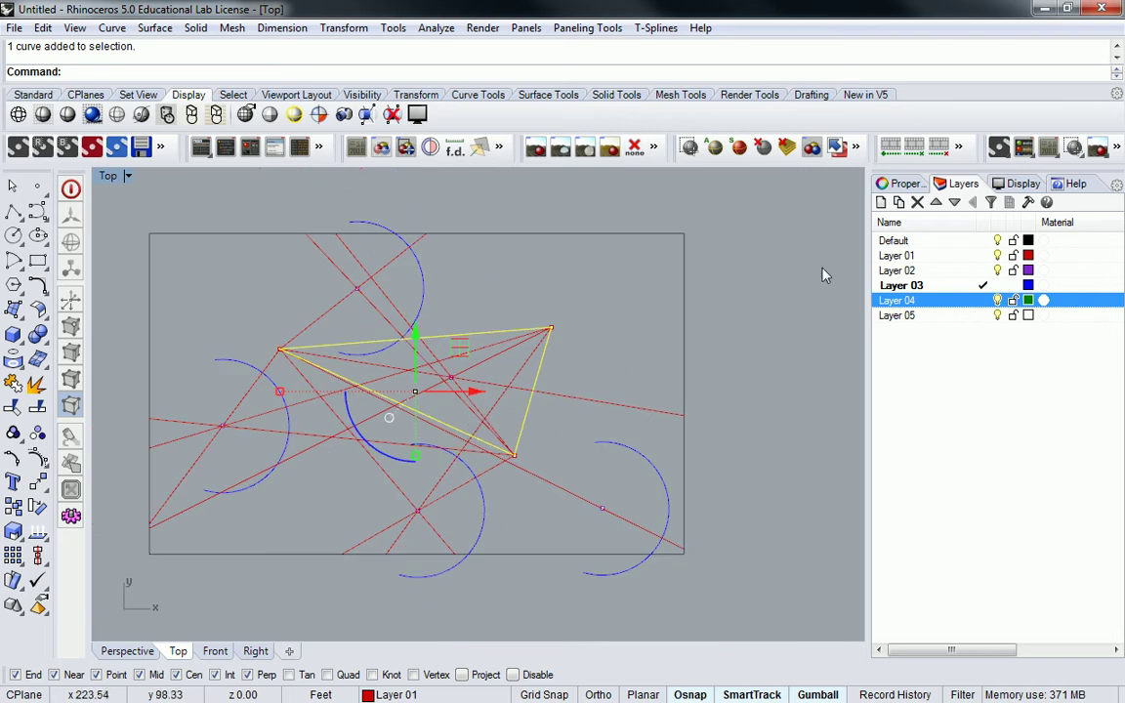
right_click(935, 305)
click(1027, 608)
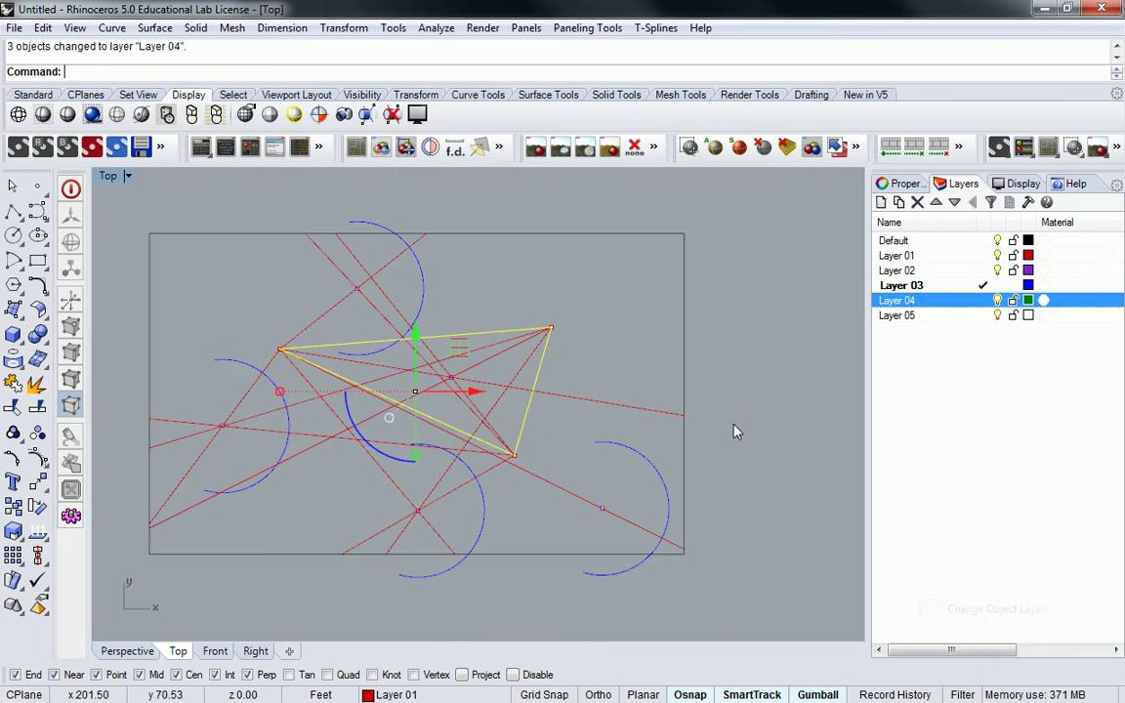
scroll(556, 298, down, 1)
scroll(489, 390, up, 1)
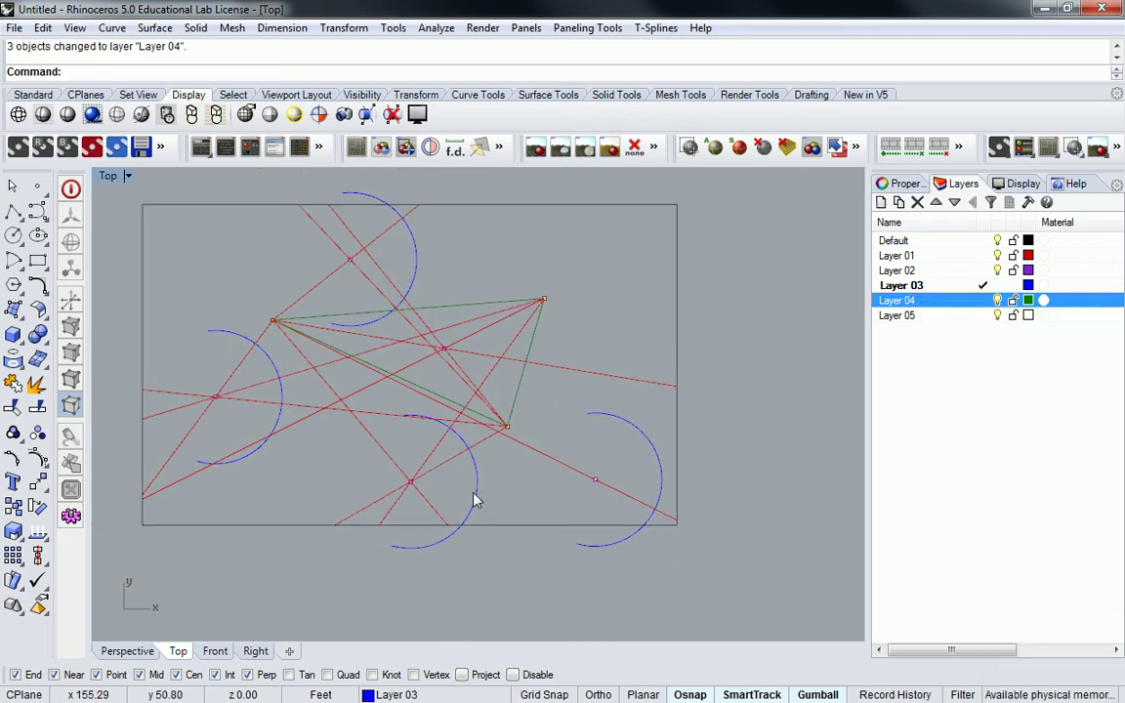
click(473, 499)
text(Rotatw)
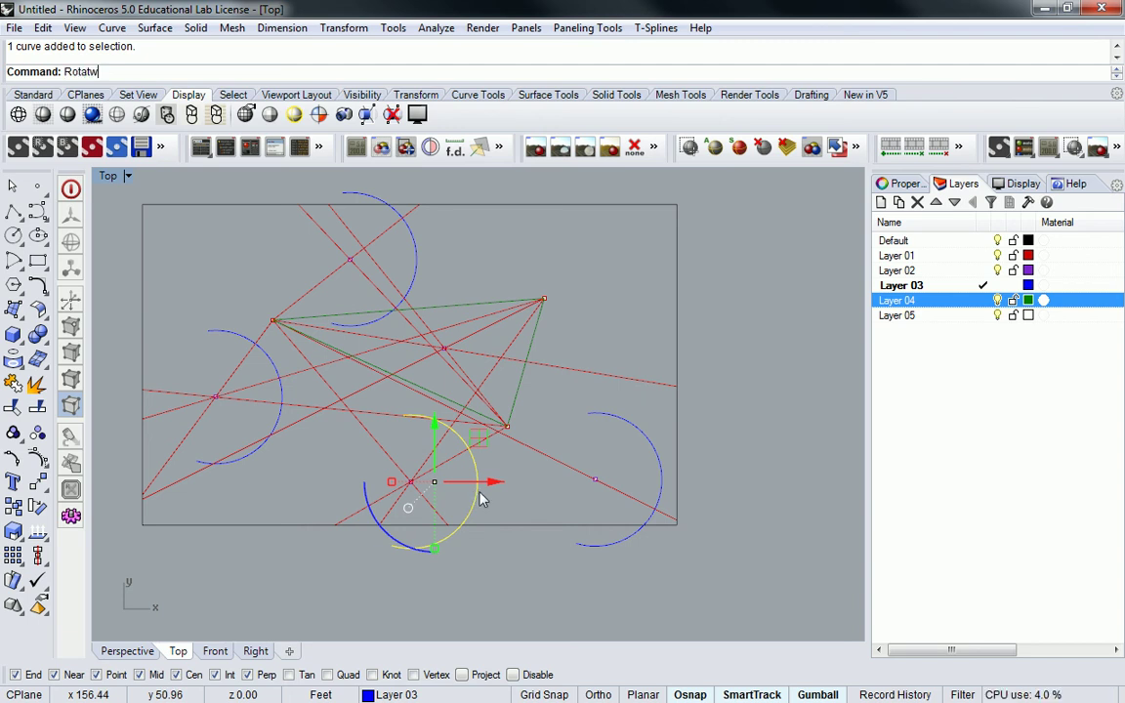
key(BackSpace)
key(Return)
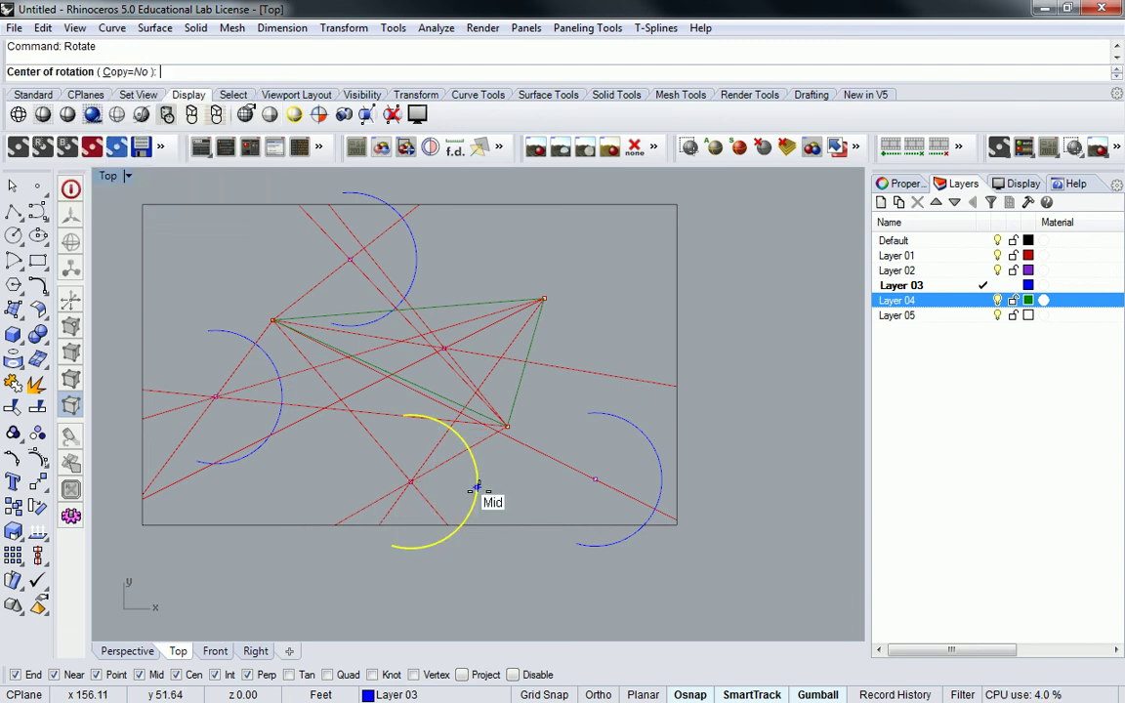
click(410, 481)
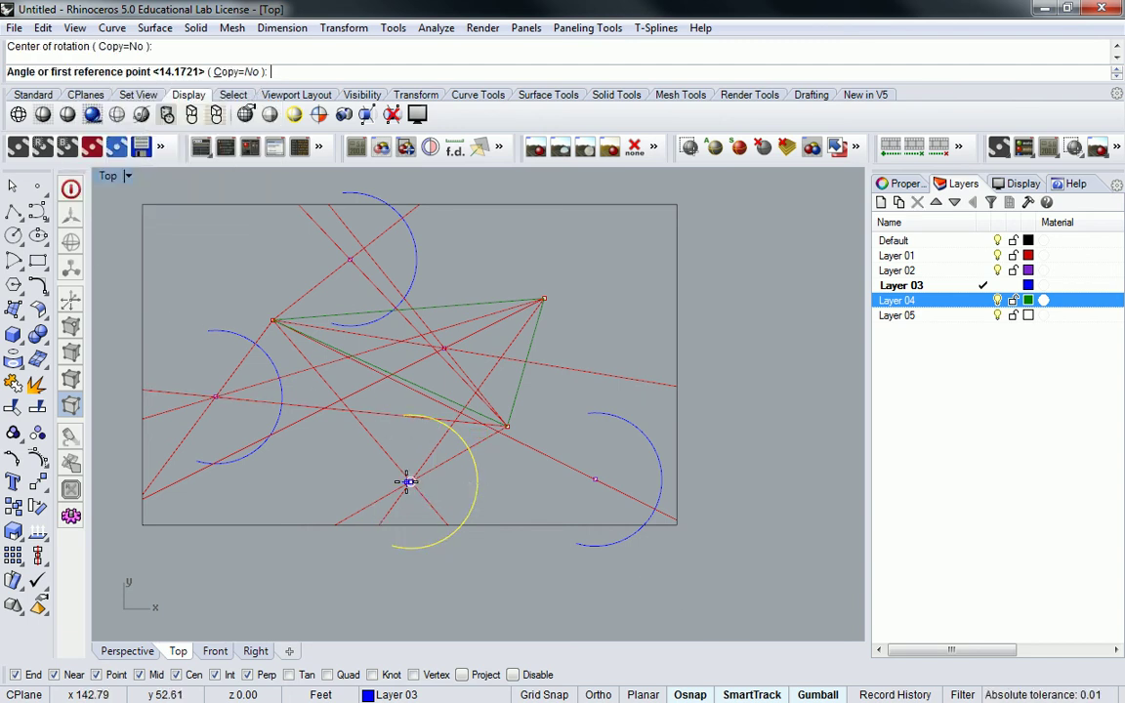
click(519, 490)
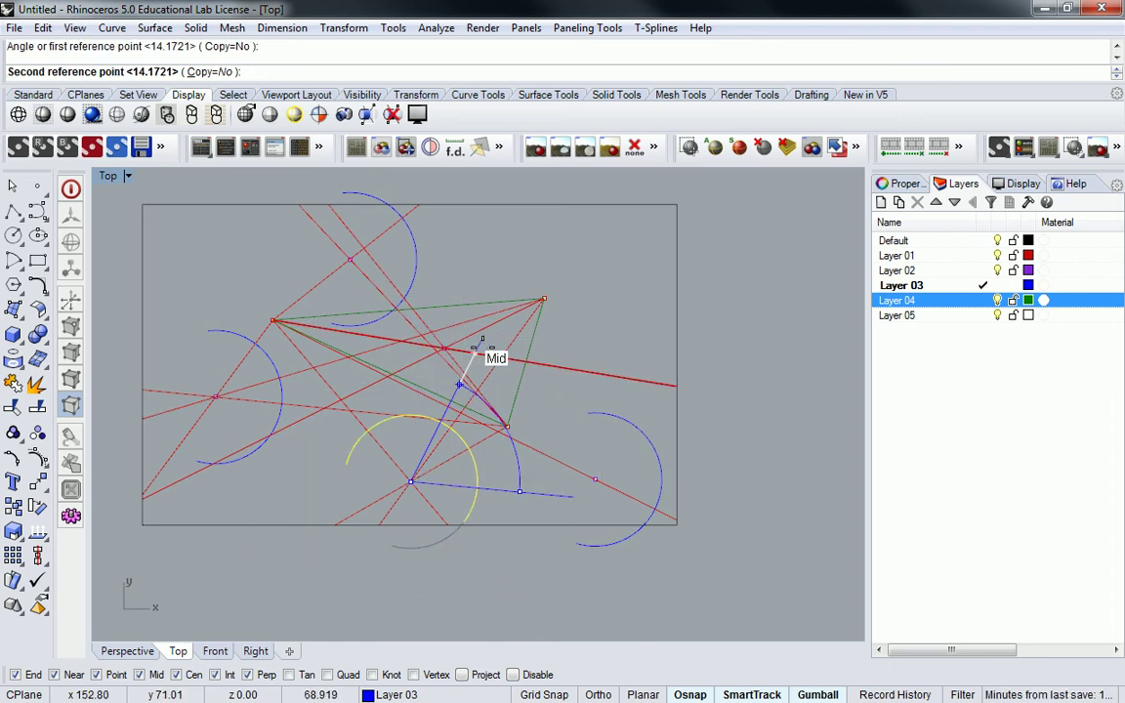
click(475, 482)
Step: Rotate the bottom blue arc about 66° counterclockwise around its purple centre point
key(Return)
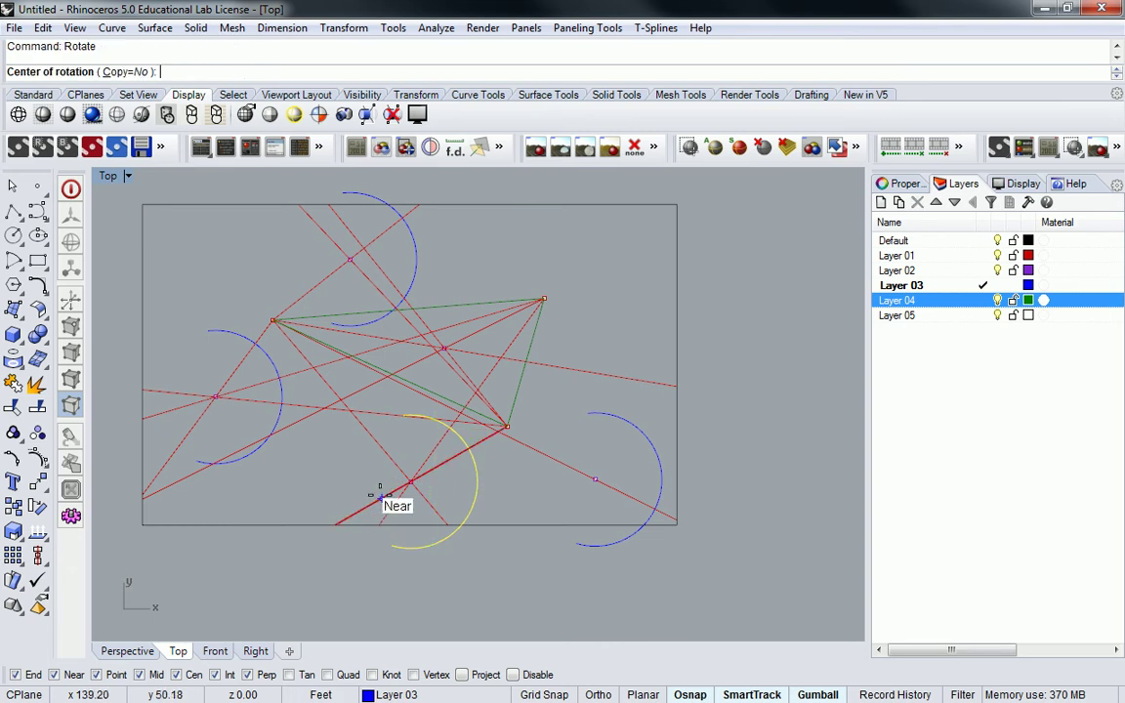
click(411, 482)
click(391, 540)
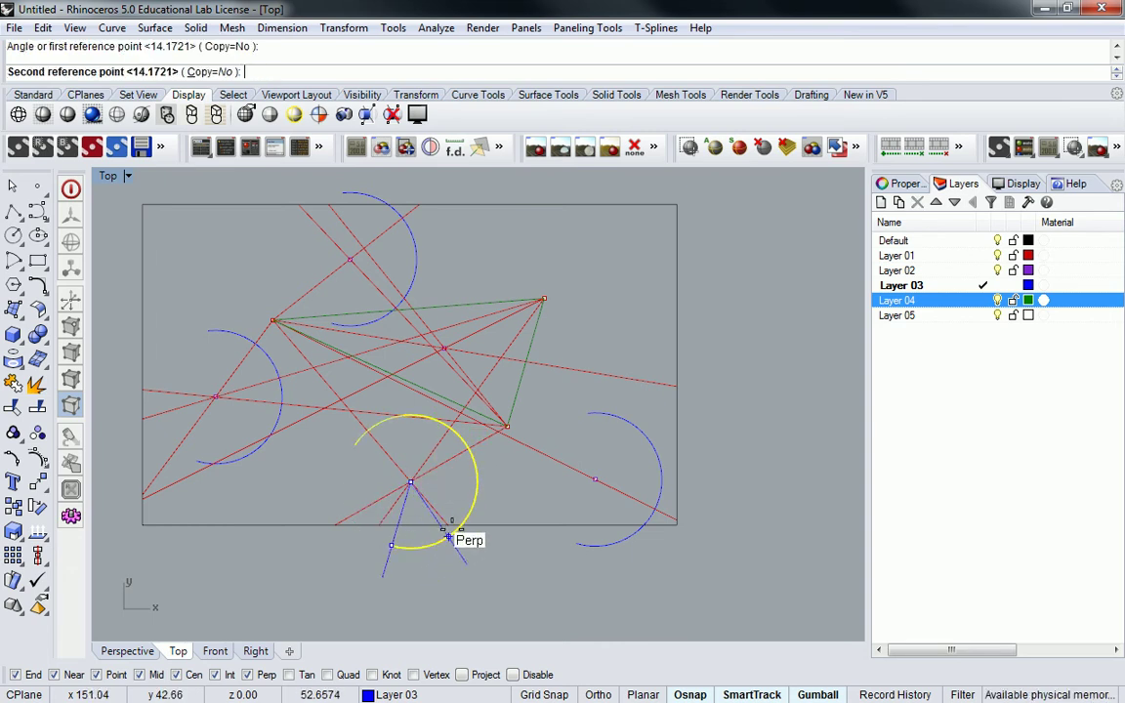
click(463, 530)
right_drag(638, 429, 593, 427)
key(Escape)
right_drag(513, 376, 569, 352)
click(641, 400)
key(Return)
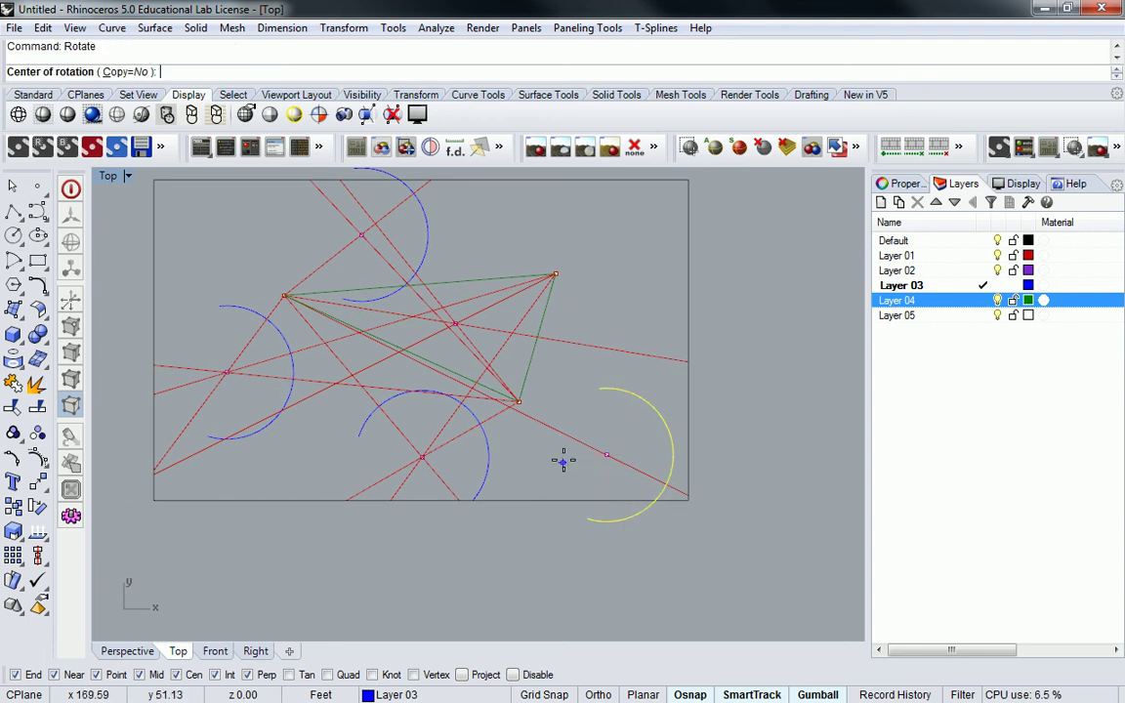
click(606, 455)
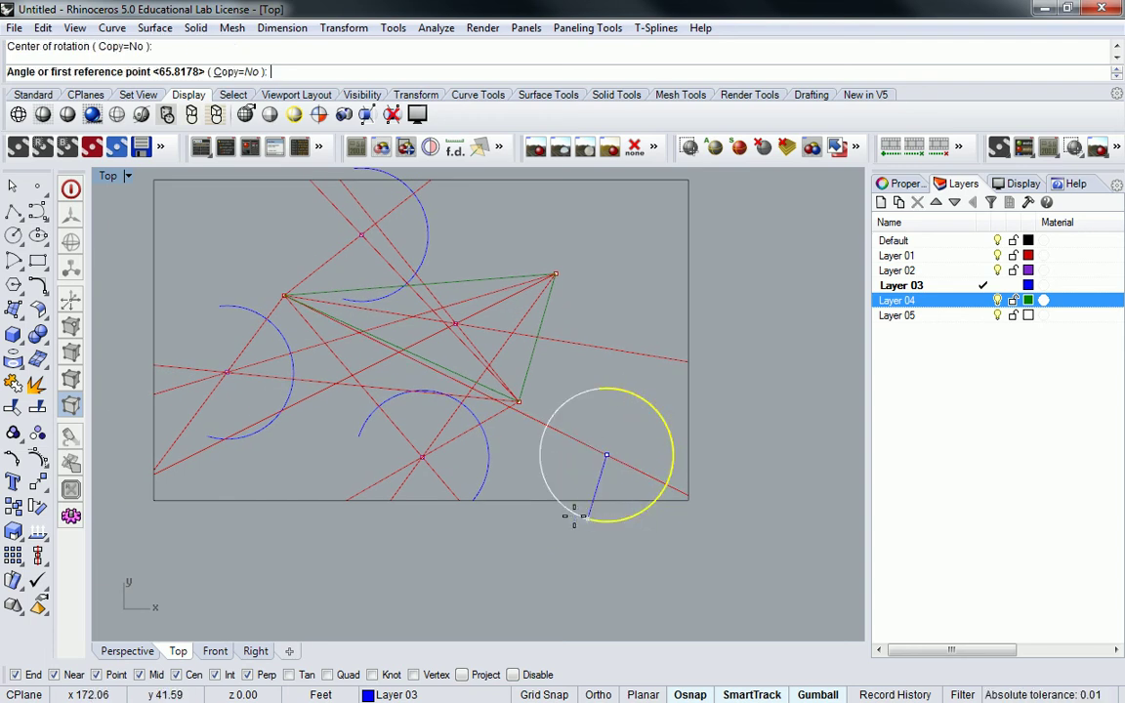
click(587, 518)
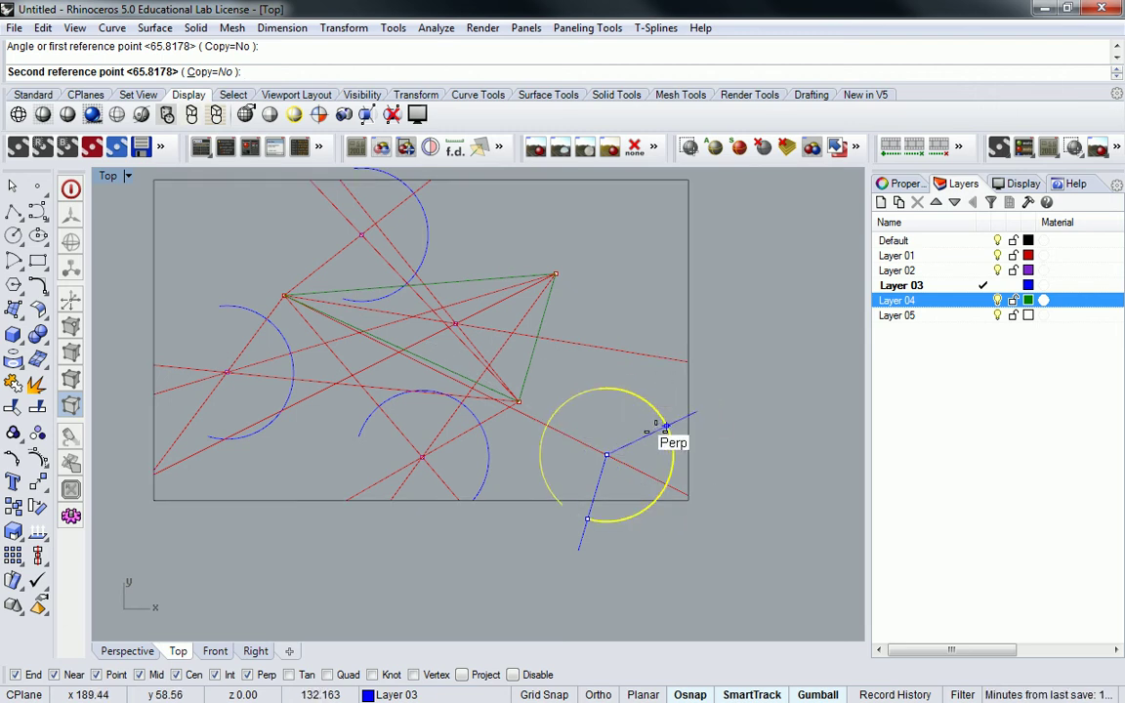
click(664, 426)
Step: Rotate the lower-right blue arc about 127° counterclockwise around its purple centre point
key(Return)
click(606, 455)
click(598, 389)
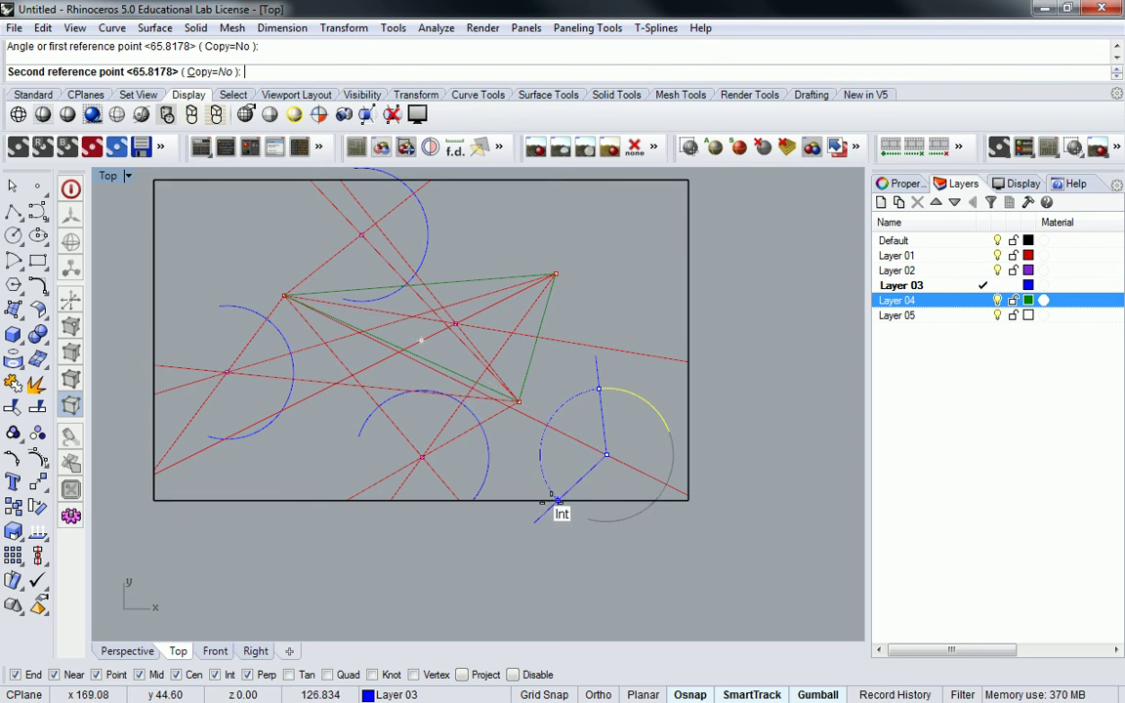
click(546, 493)
right_drag(367, 471, 487, 468)
right_drag(357, 344, 351, 396)
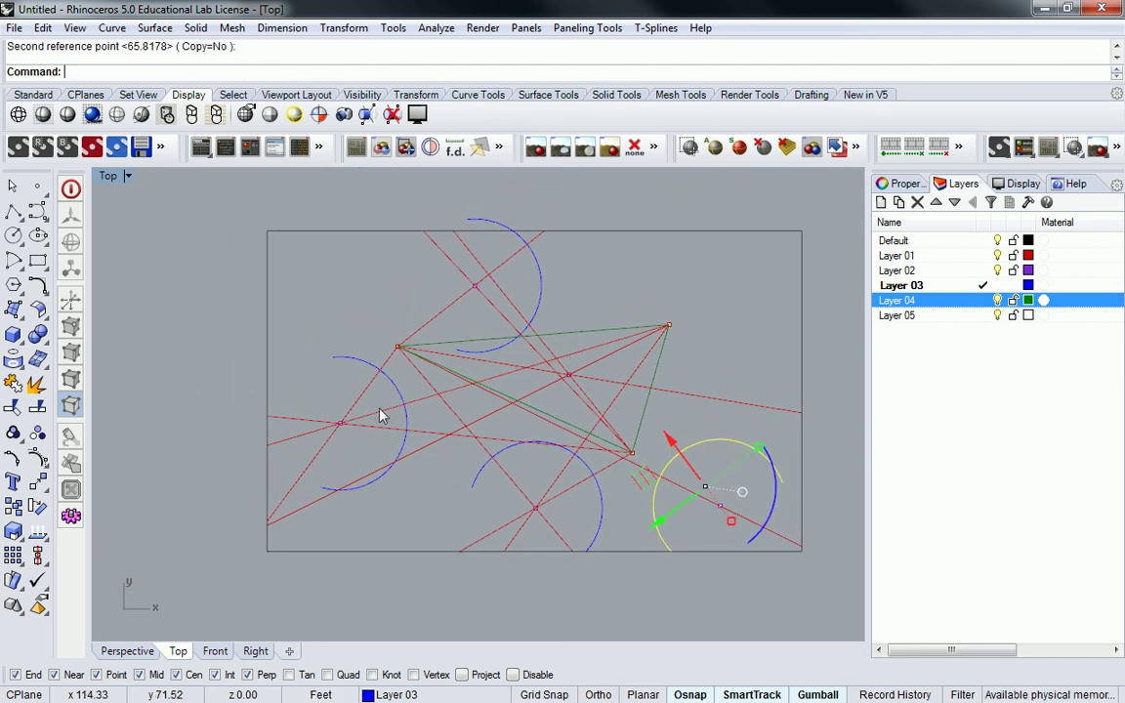
key(Escape)
Step: Rotate the top blue arc about 231° counterclockwise around its purple centre point
click(490, 229)
key(Return)
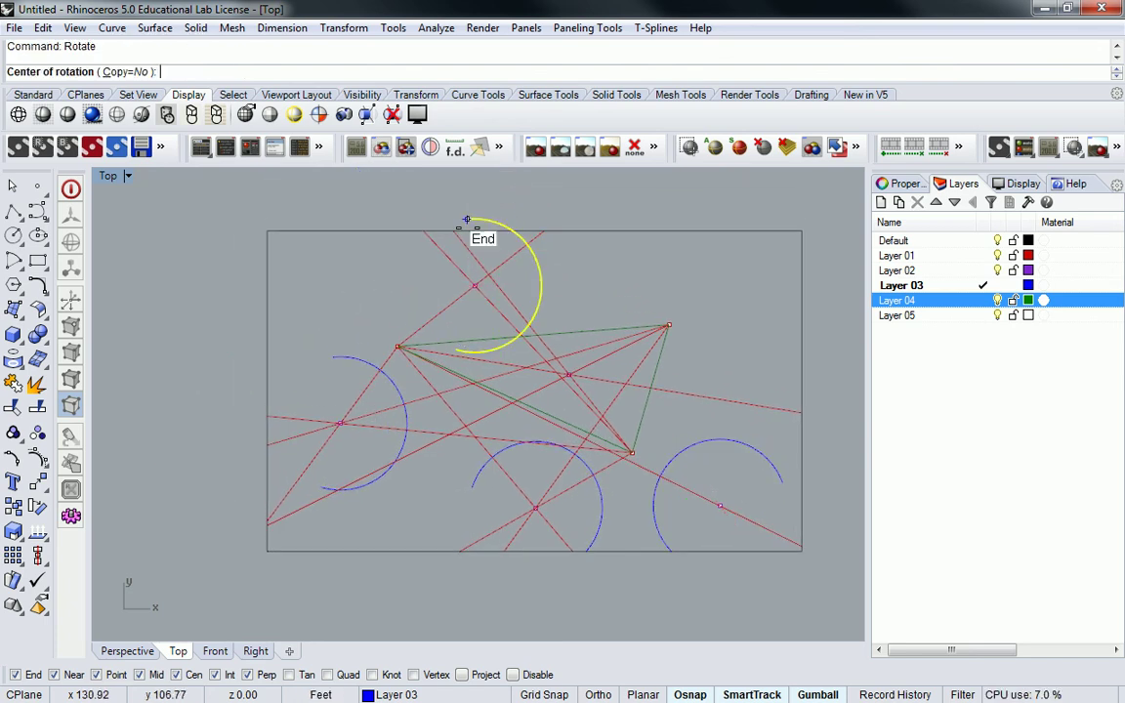
click(473, 285)
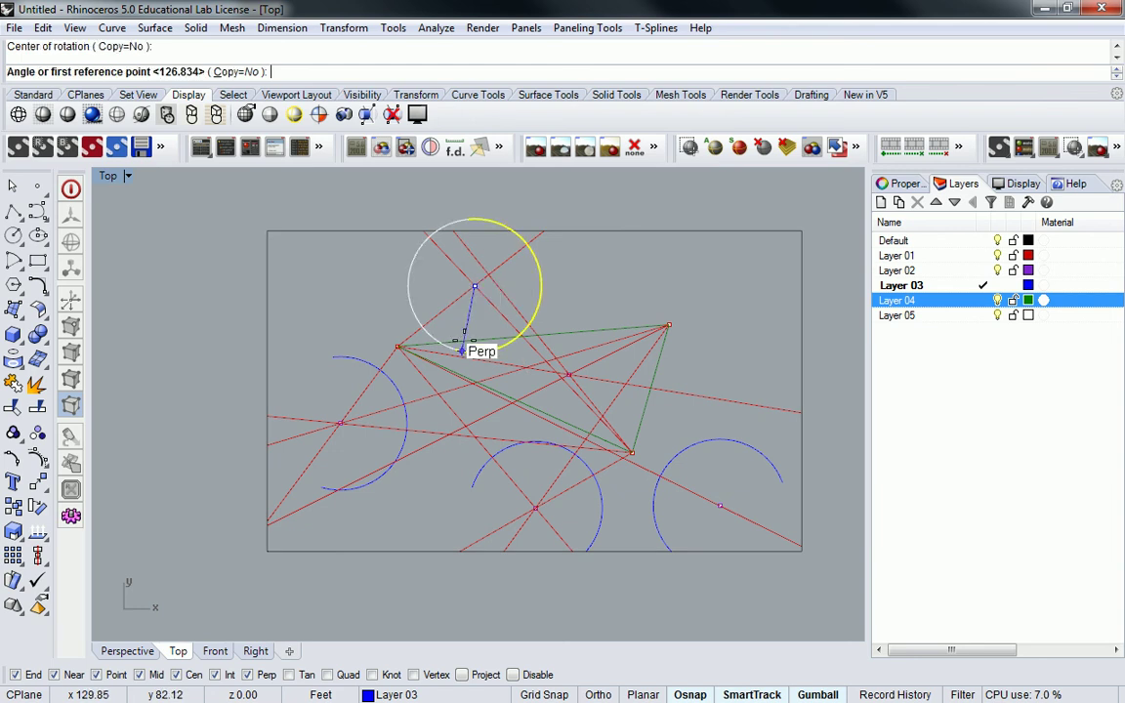
click(454, 346)
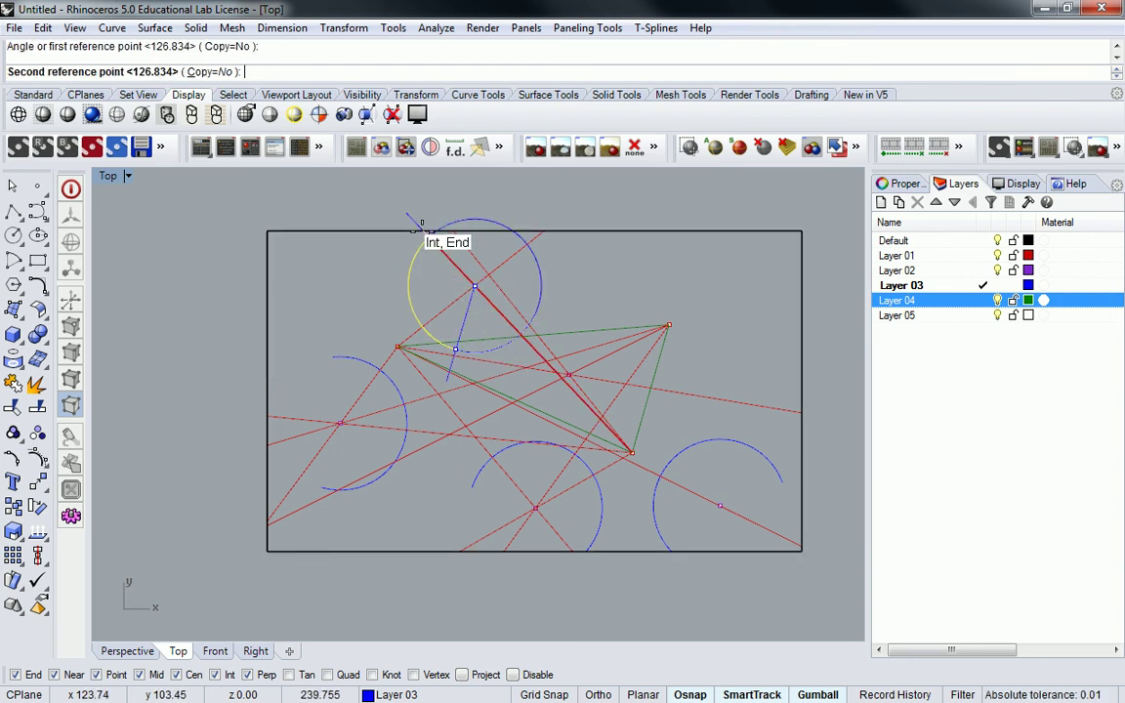
click(420, 221)
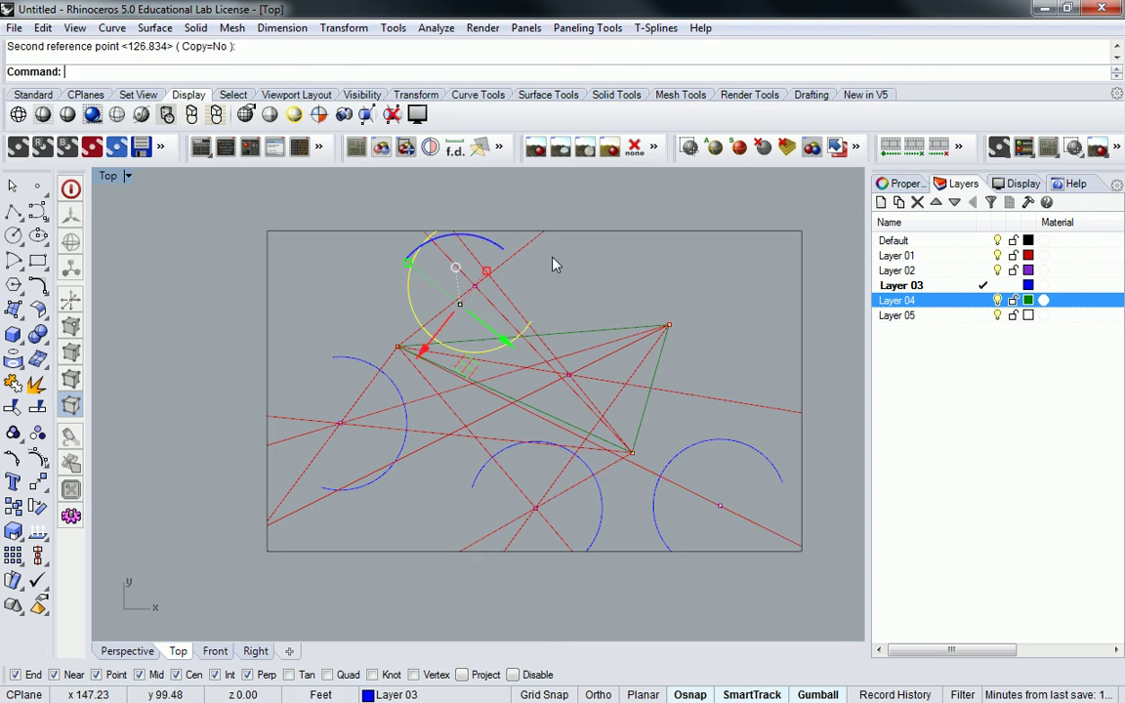
right_drag(454, 351, 493, 332)
key(Escape)
Step: Rotate the left blue arc about 212° counterclockwise around its purple centre point
right_drag(421, 366, 412, 348)
click(427, 352)
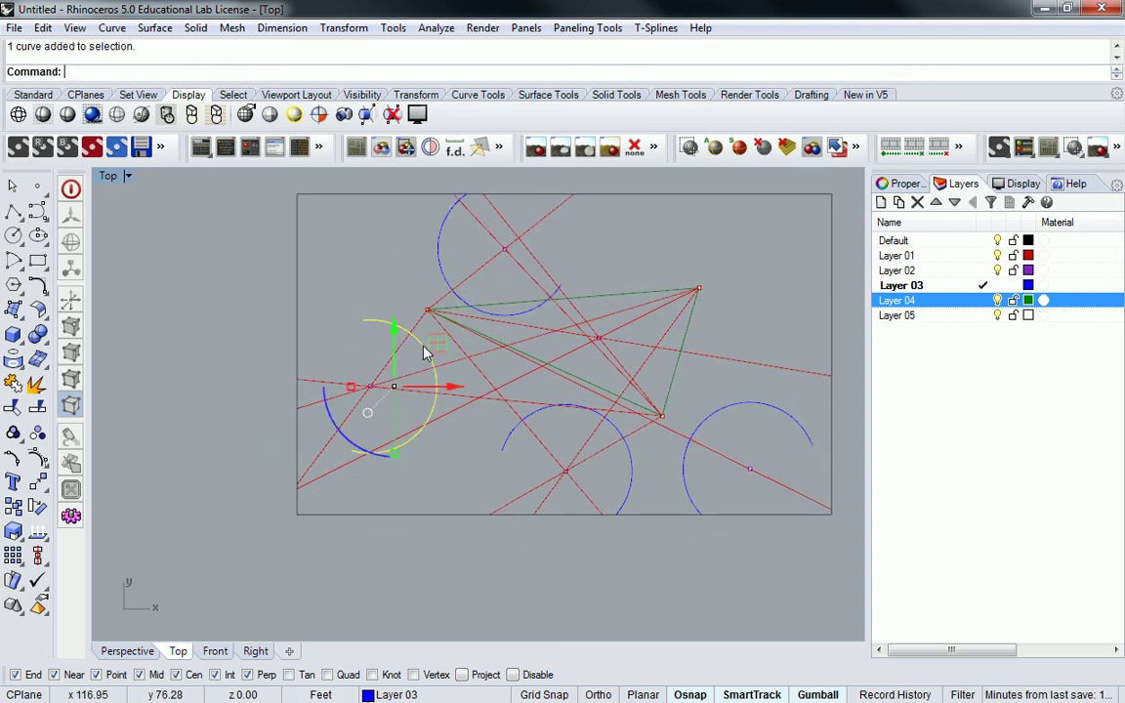
key(Return)
click(370, 386)
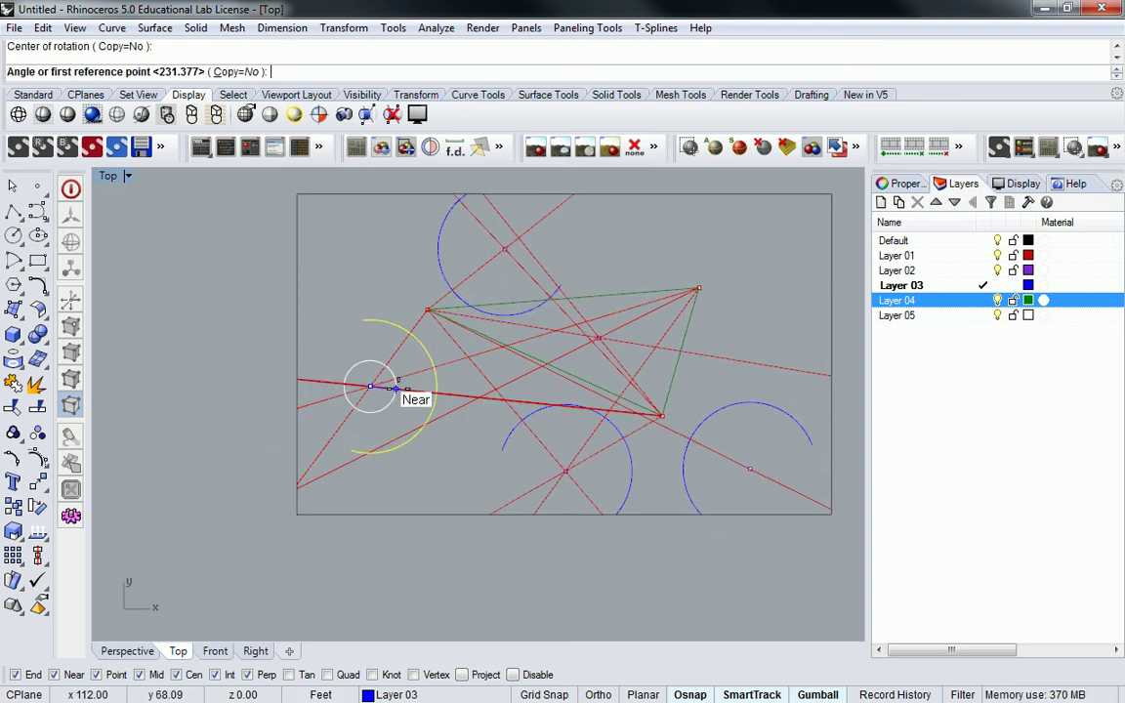
click(436, 395)
click(205, 469)
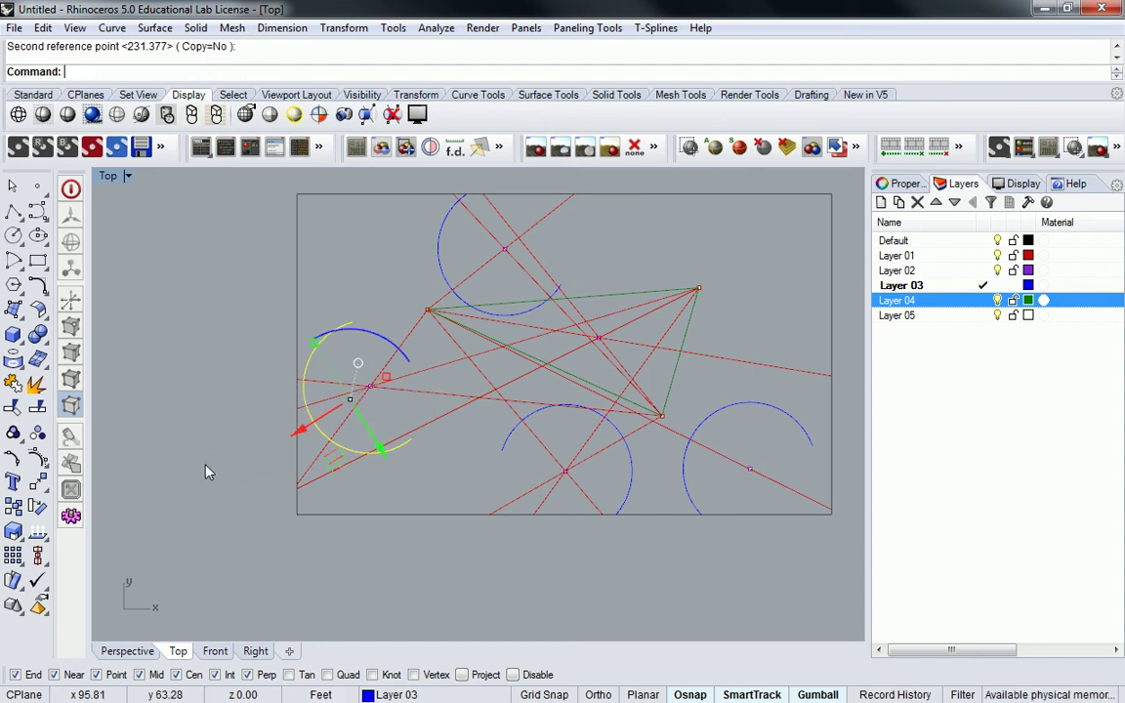
key(Escape)
scroll(212, 244, down, 4)
right_drag(303, 383, 327, 371)
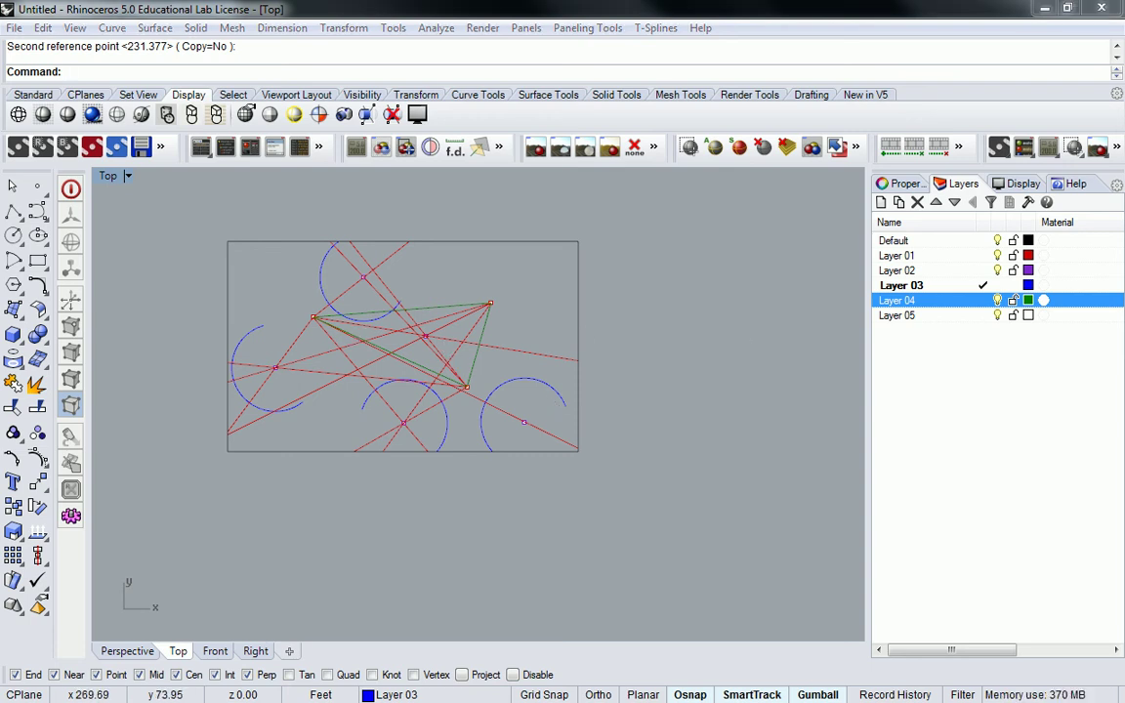
Step: Switch to the Word notes and extend the "Linear blockages" item with "– vertical plane dramatic changes"
key(alt+Tab)
click(260, 469)
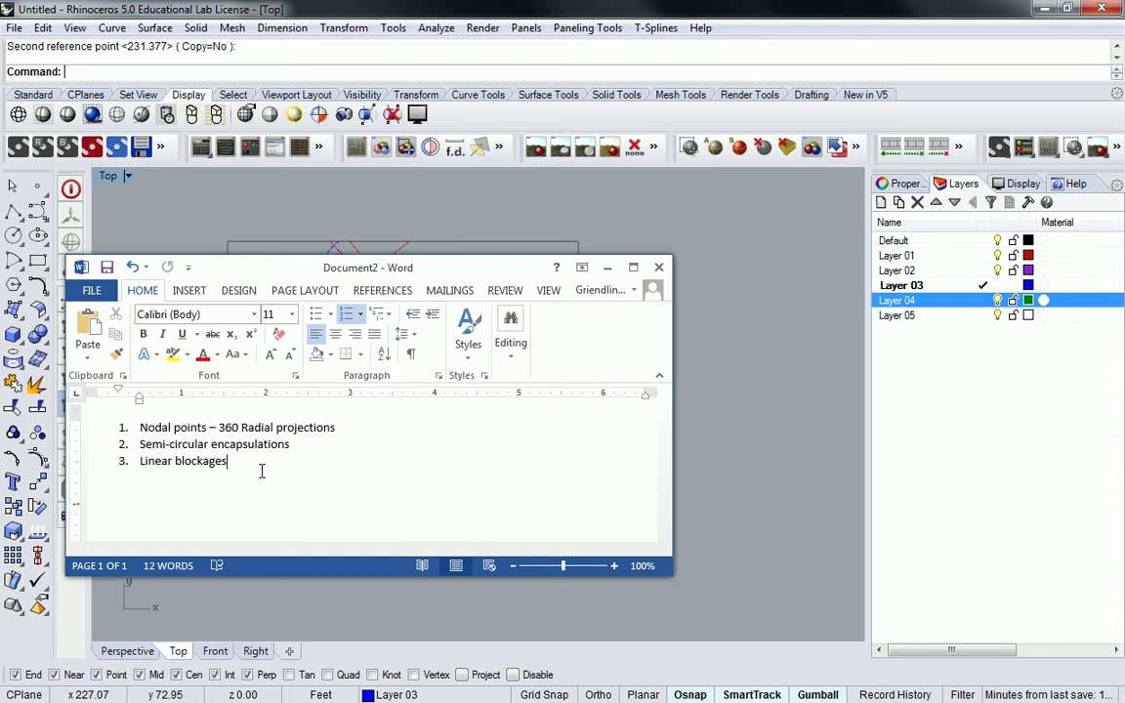
text(- )
text(vertical plane change)
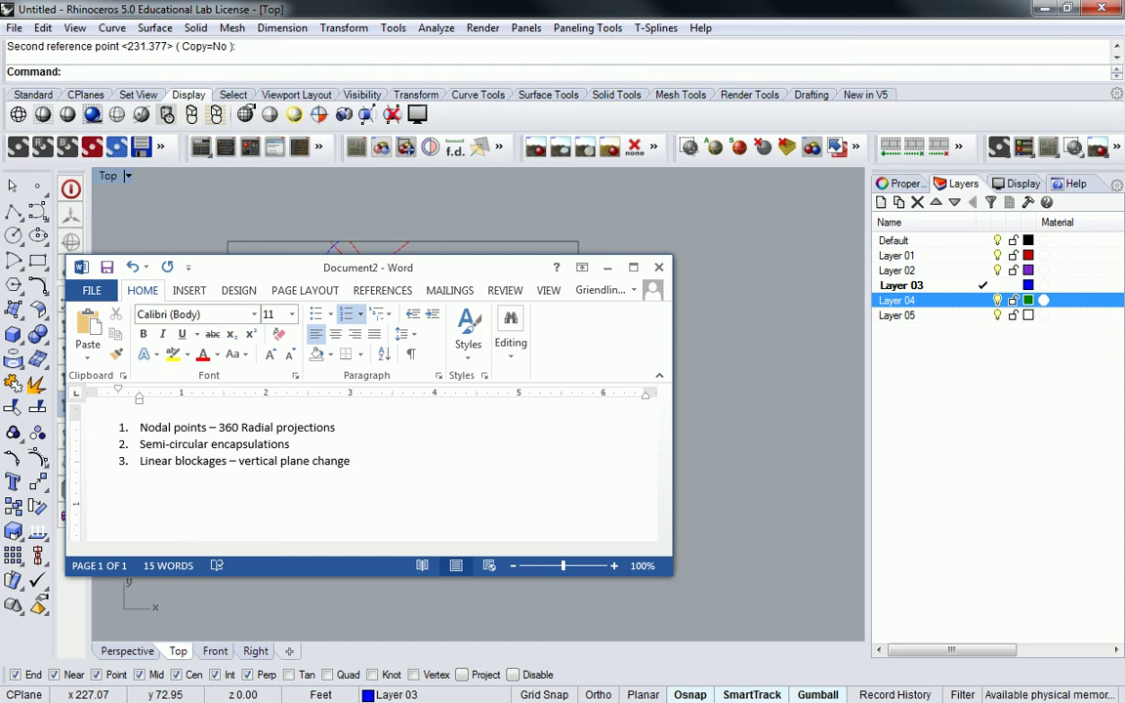
key(BackSpace)
key(BackSpace)
key(BackSpace)
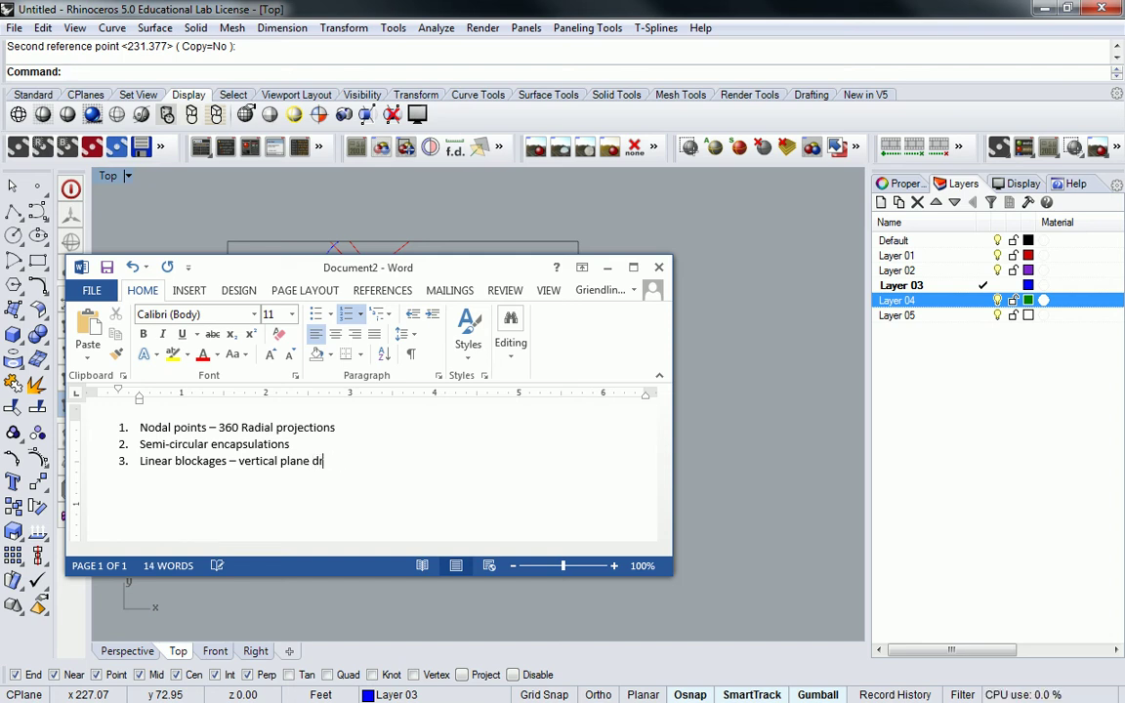
text(c)
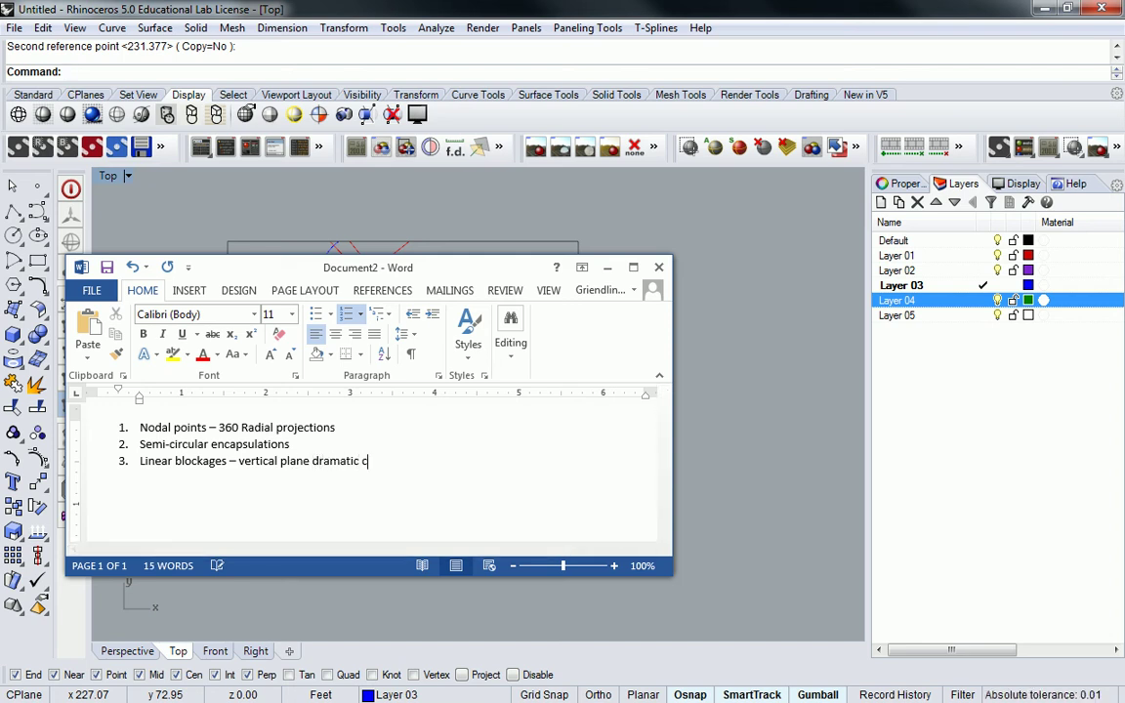
text(hanges)
Step: Switch back to Rhinoceros and make Layer 05 the current layer
click(452, 176)
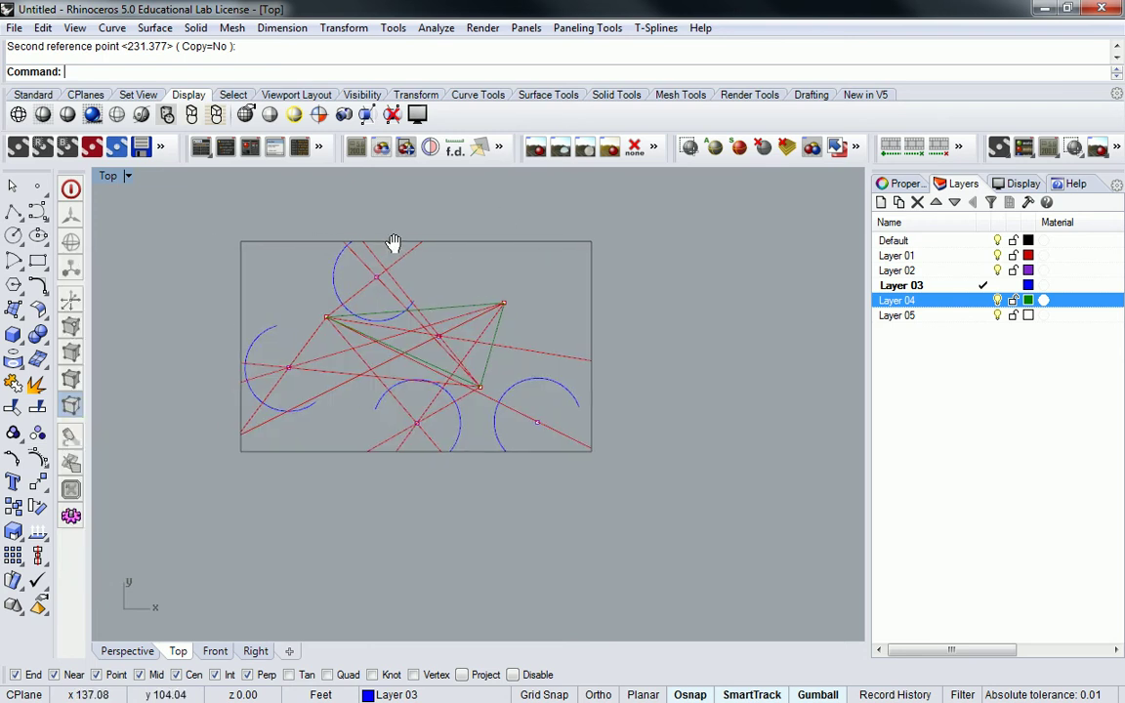
double_click(946, 313)
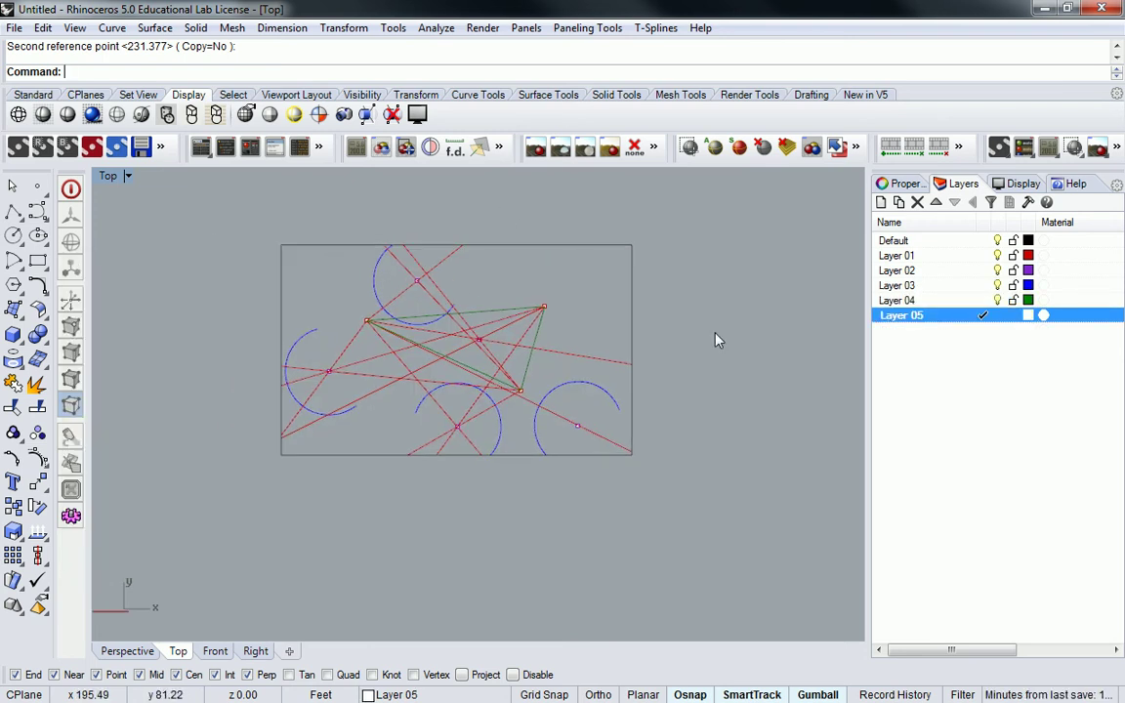
right_drag(461, 296, 497, 320)
text(Line)
key(Return)
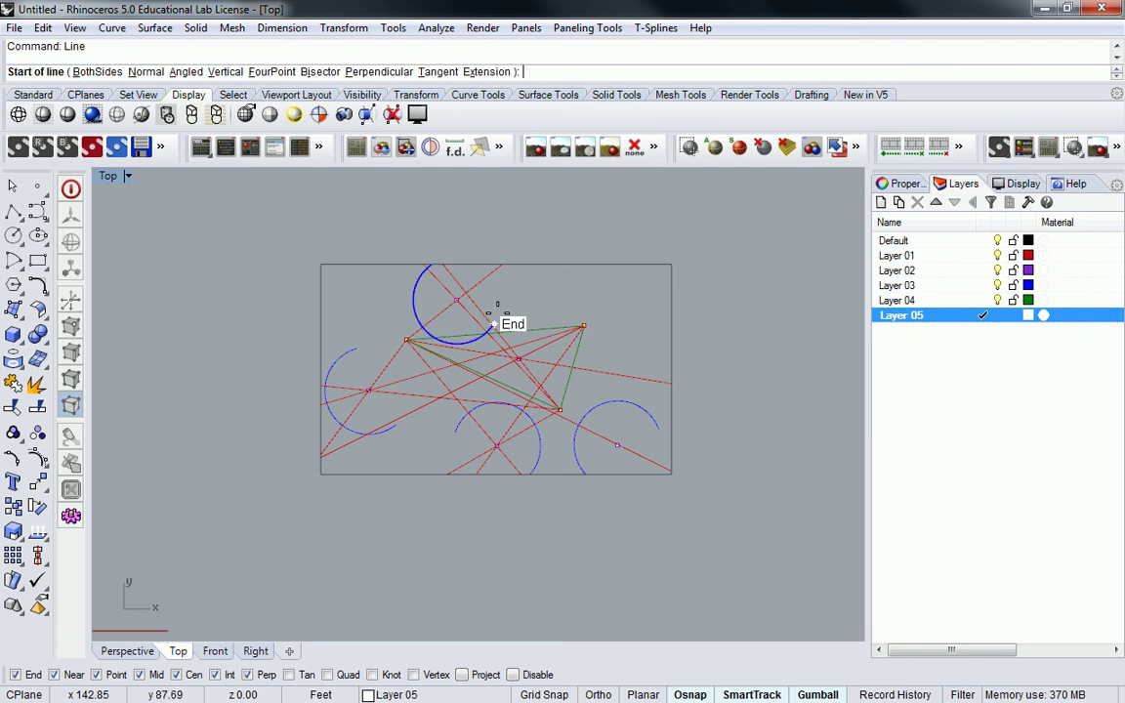
scroll(518, 416, up, 2)
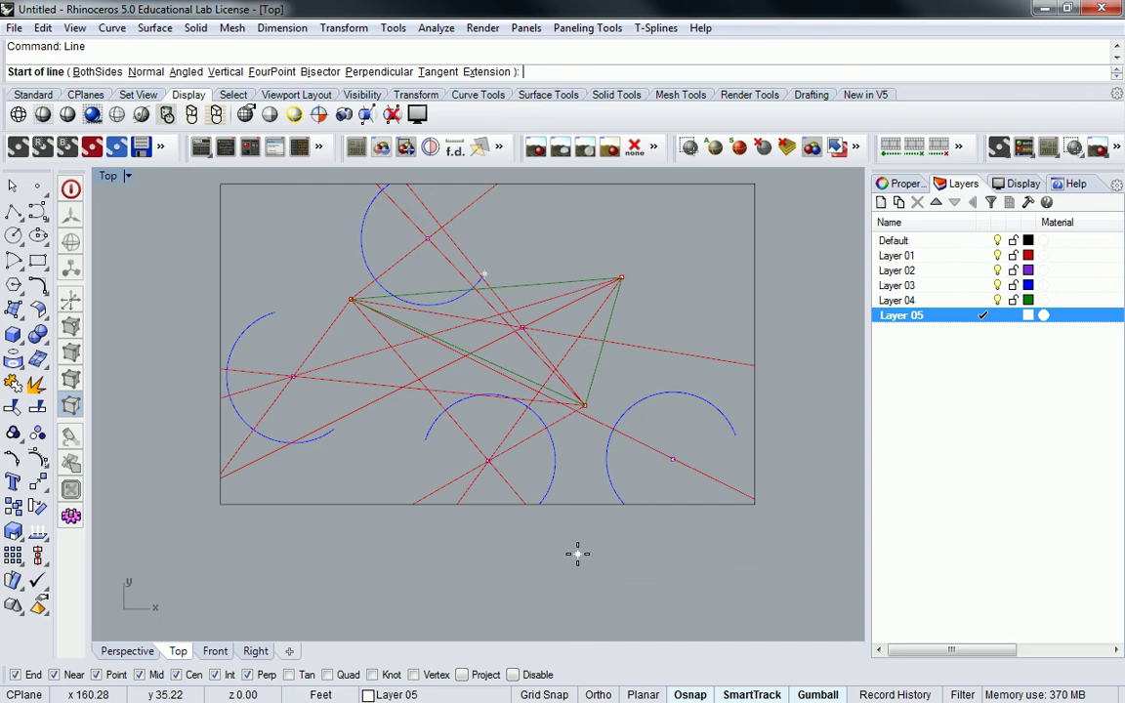
key(Escape)
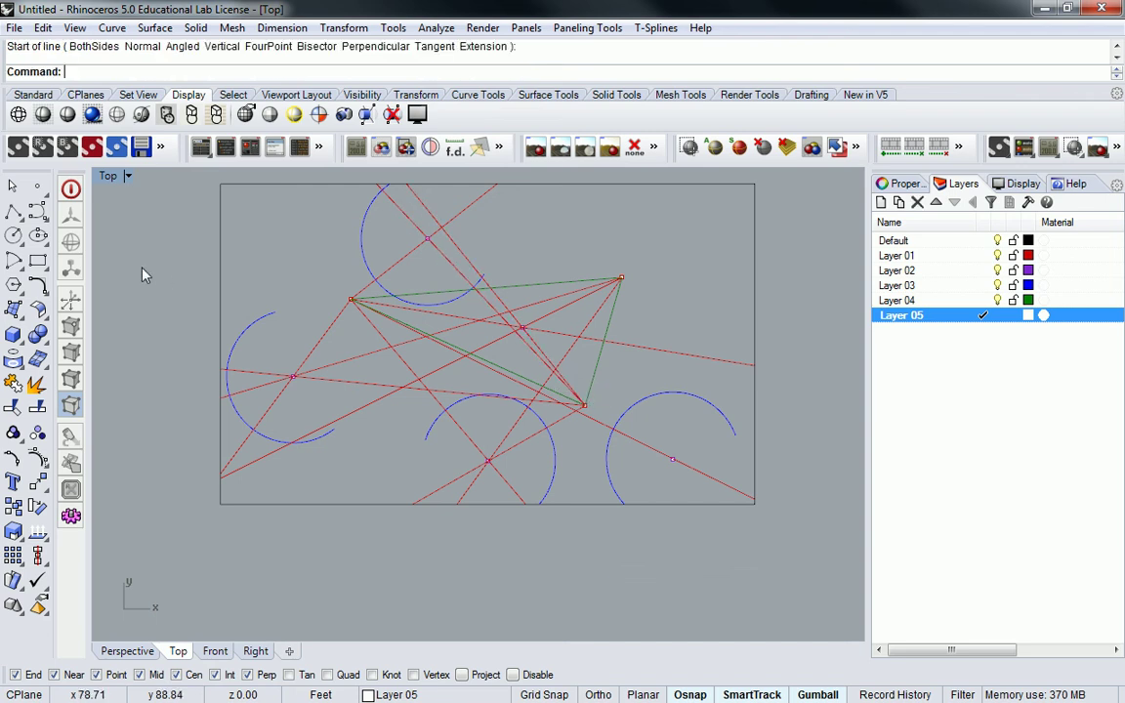
Step: Draw a narrow rectangle about 44.6 ft long below the frame and move it straight up into the composition
click(36, 264)
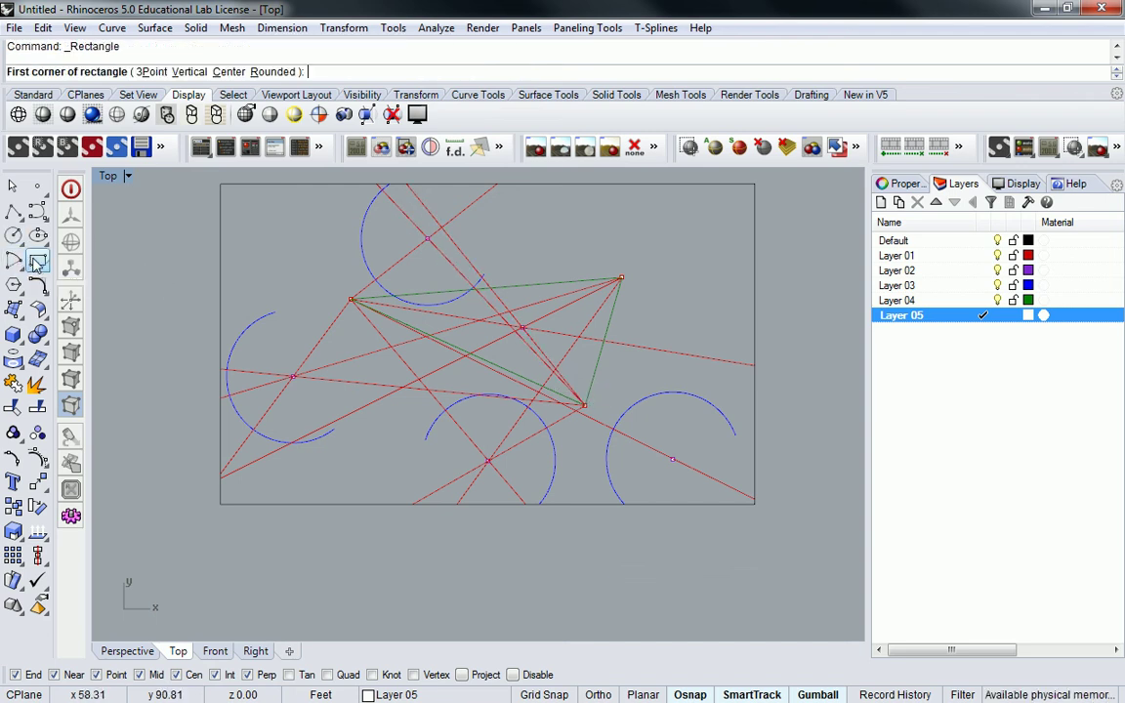
click(389, 542)
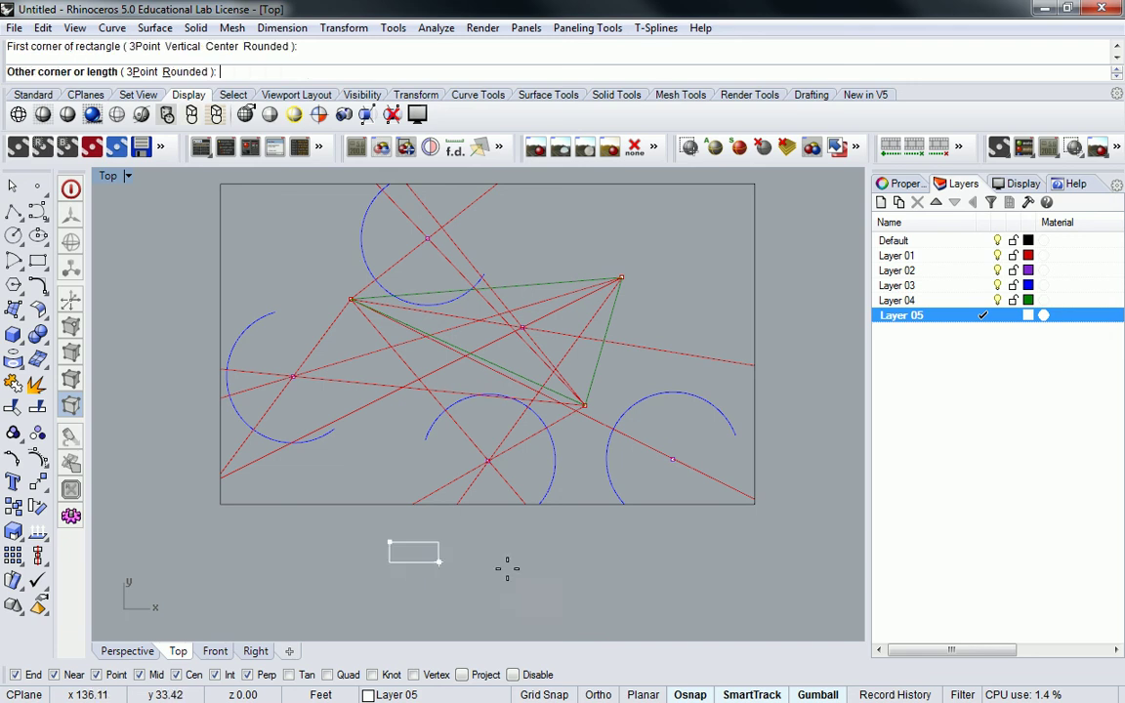
click(627, 561)
click(555, 562)
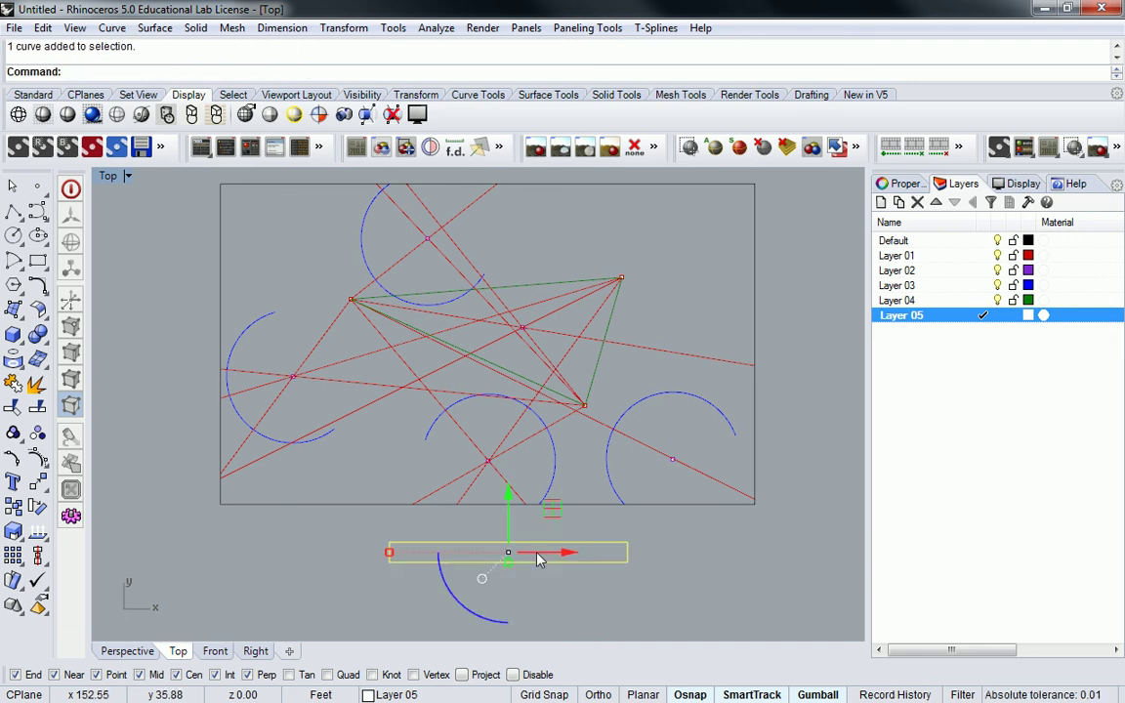
drag(507, 514, 523, 348)
Step: Try shifting the rectangle freehand toward the triangle's lower vertex
drag(465, 456, 527, 452)
key(Escape)
scroll(576, 390, up, 5)
key(ctrl+z)
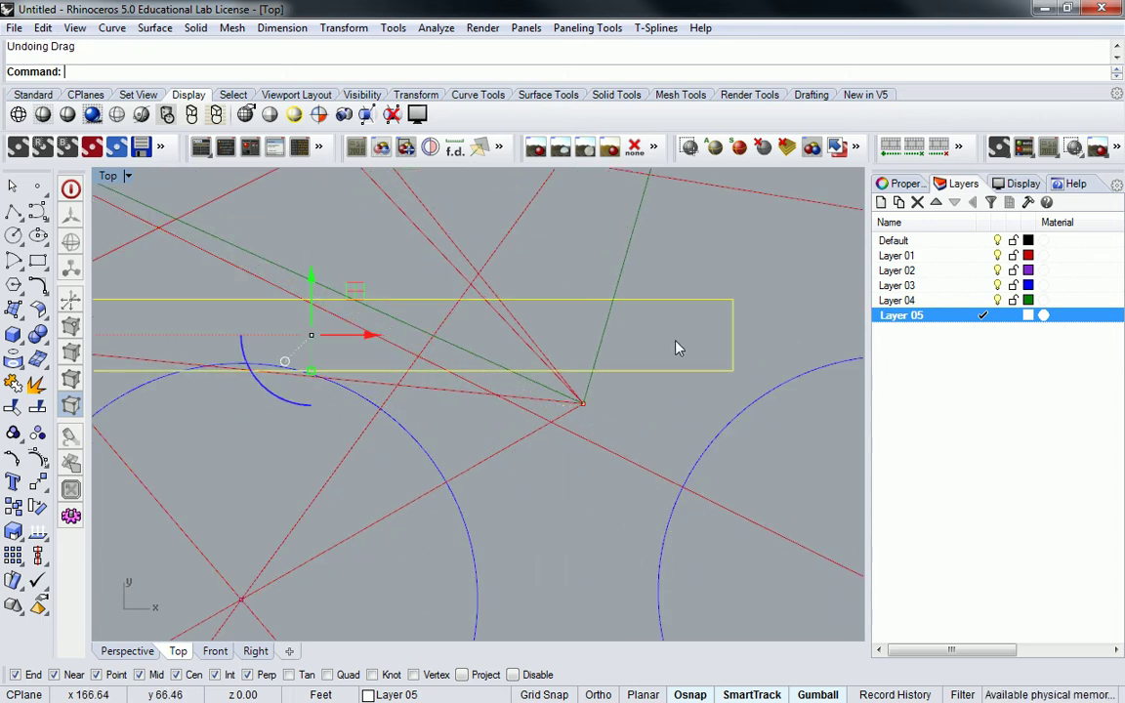
Step: Move the rectangle by its upper-right corner onto the red point at the triangle's lower vertex
text(m)
key(Return)
click(733, 299)
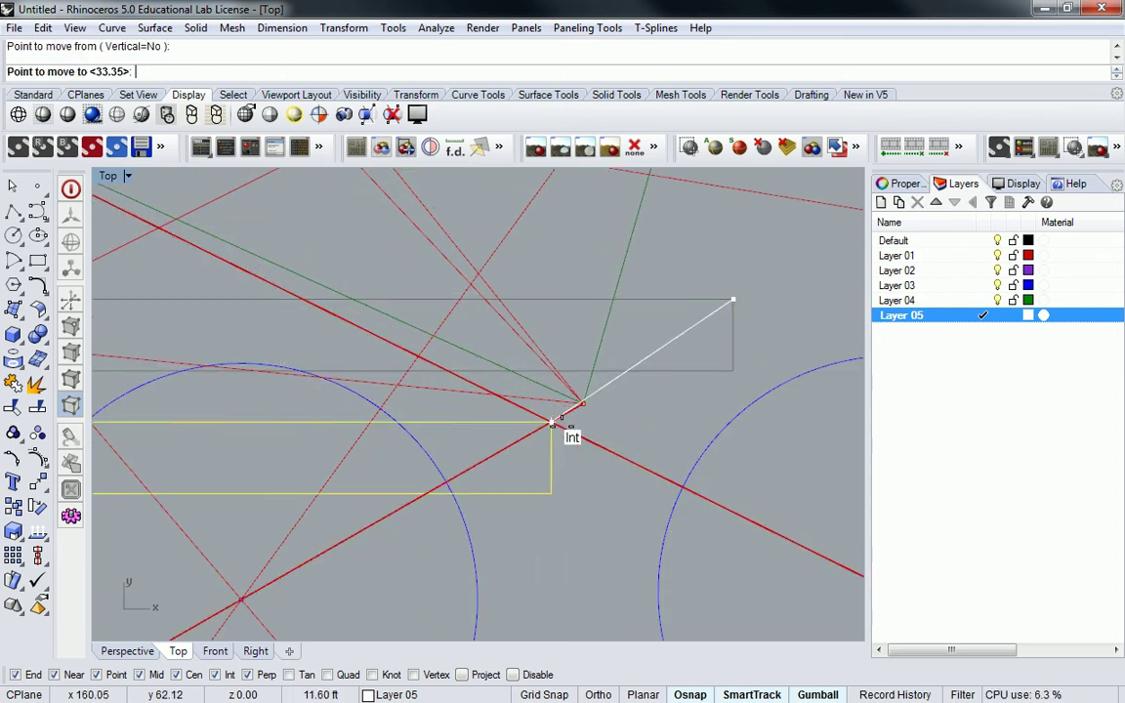
click(583, 402)
Step: Rotate the rectangle about 335.6° counterclockwise around the lower red point to align its upper edge with the long green triangle side
scroll(595, 400, down, 3)
text(rotate)
key(Return)
click(658, 371)
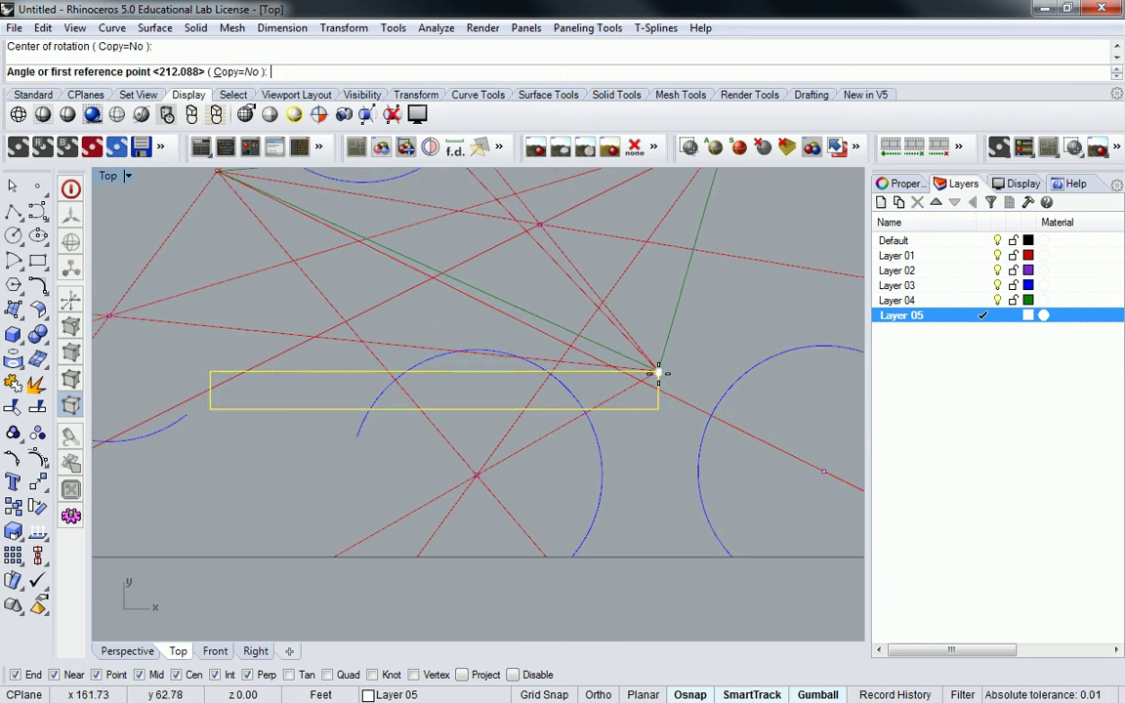
click(210, 372)
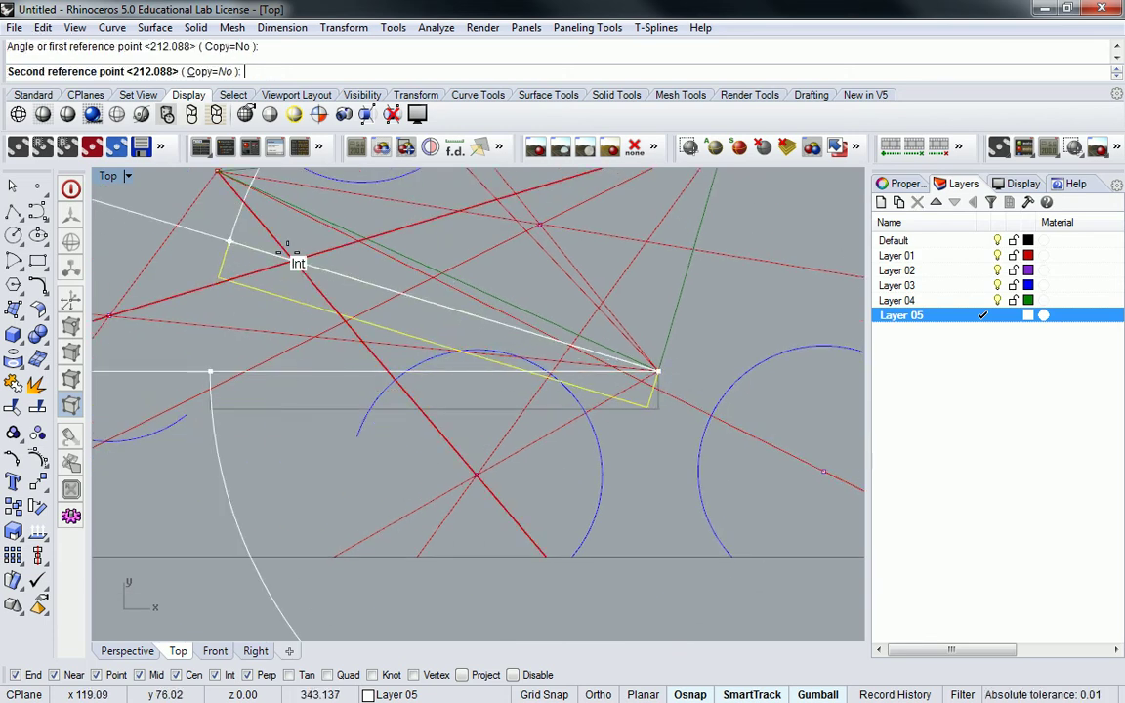
click(304, 211)
right_drag(260, 205, 395, 282)
key(Escape)
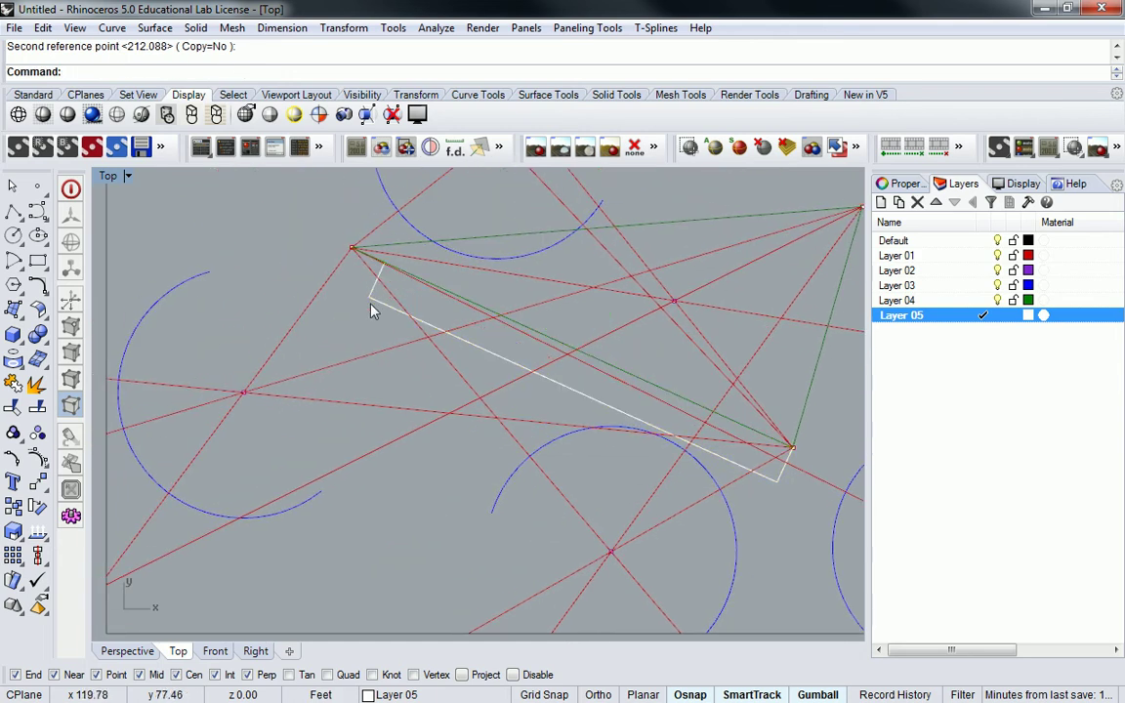
Step: Try to stretch the rectangle with Scale1D from the lower red point to the triangle's left red point
text(Scale1D)
key(Return)
click(493, 360)
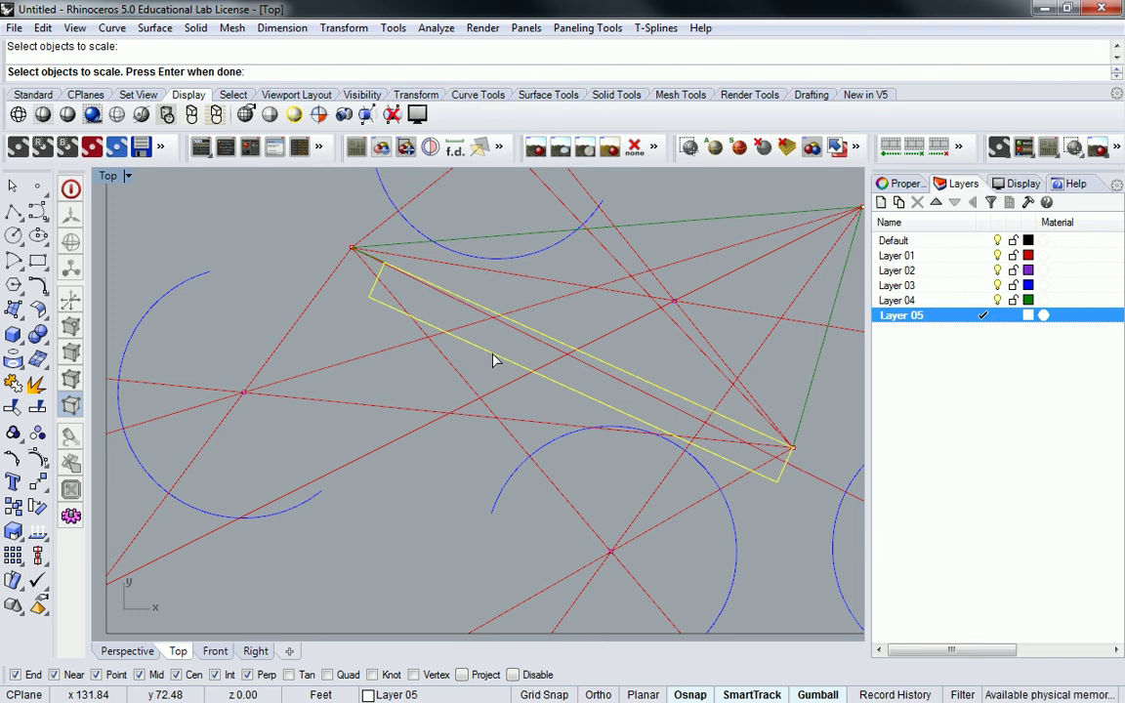
key(Return)
click(791, 447)
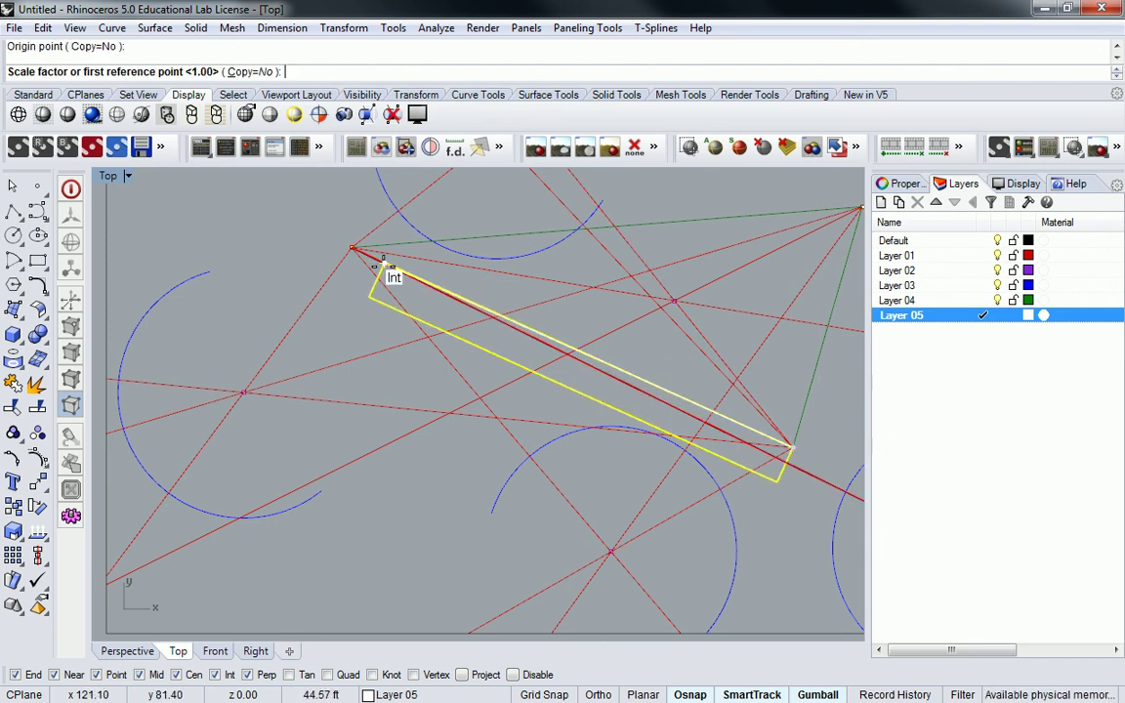
click(351, 246)
click(354, 246)
Step: Undo the rectangle's one-directional scaling
scroll(352, 249, up, 8)
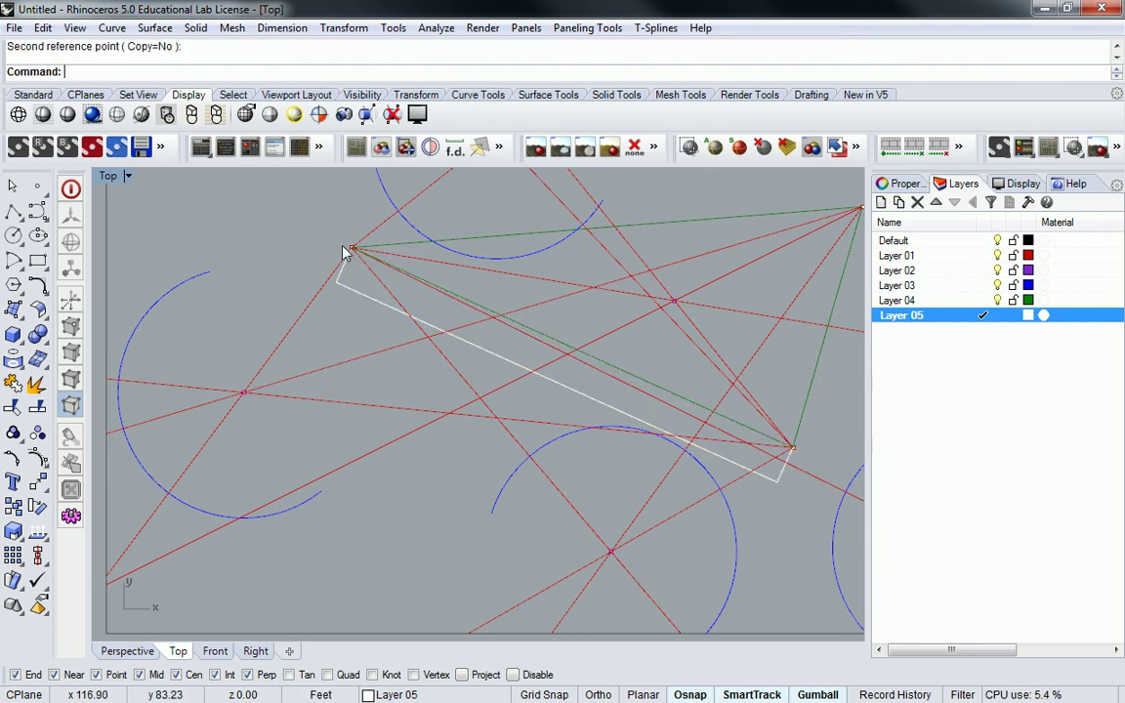
scroll(395, 277, down, 5)
scroll(326, 388, up, 3)
click(311, 422)
right_drag(311, 421, 368, 390)
key(ctrl+z)
key(Escape)
Step: Rotate the rectangle slightly around the lower red point to bring its upper edge in line with the left red point
click(439, 485)
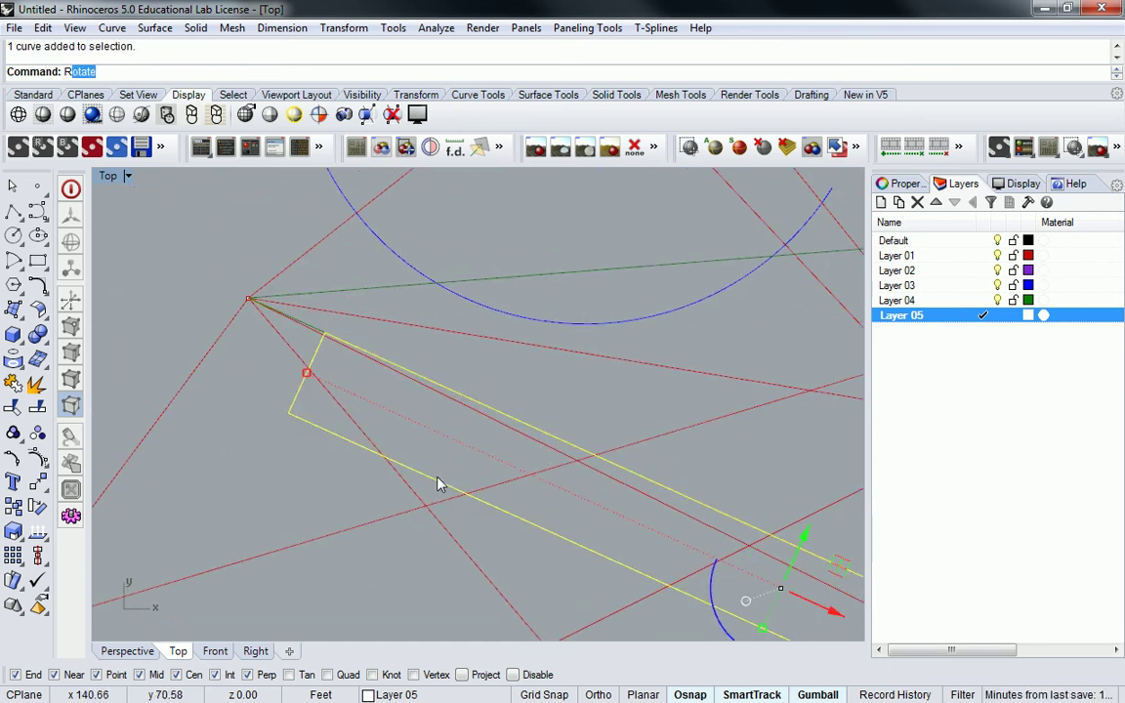
key(Return)
scroll(440, 478, down, 3)
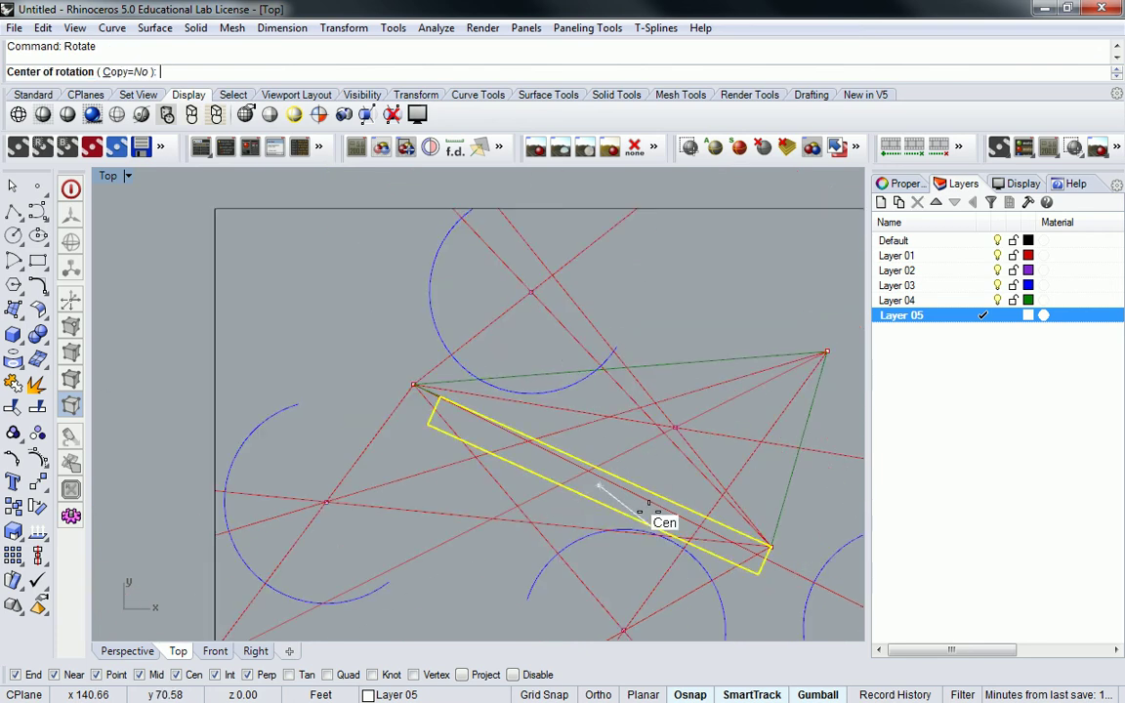
click(770, 547)
scroll(427, 401, up, 5)
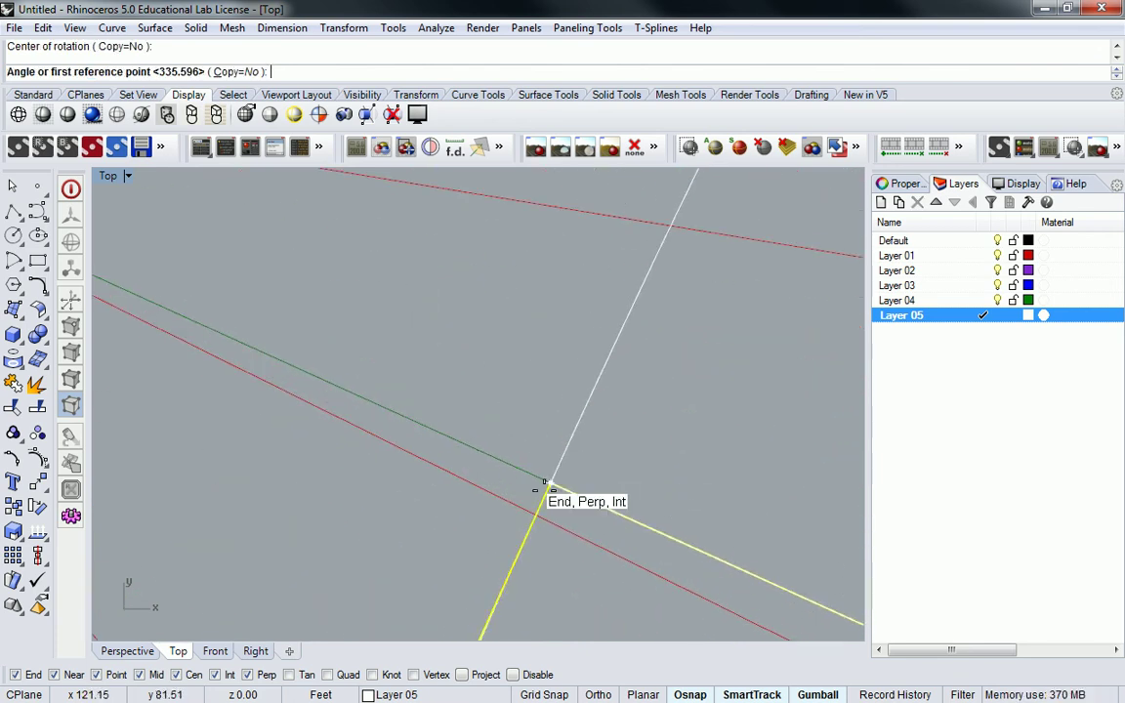
right_drag(575, 441, 452, 382)
click(454, 378)
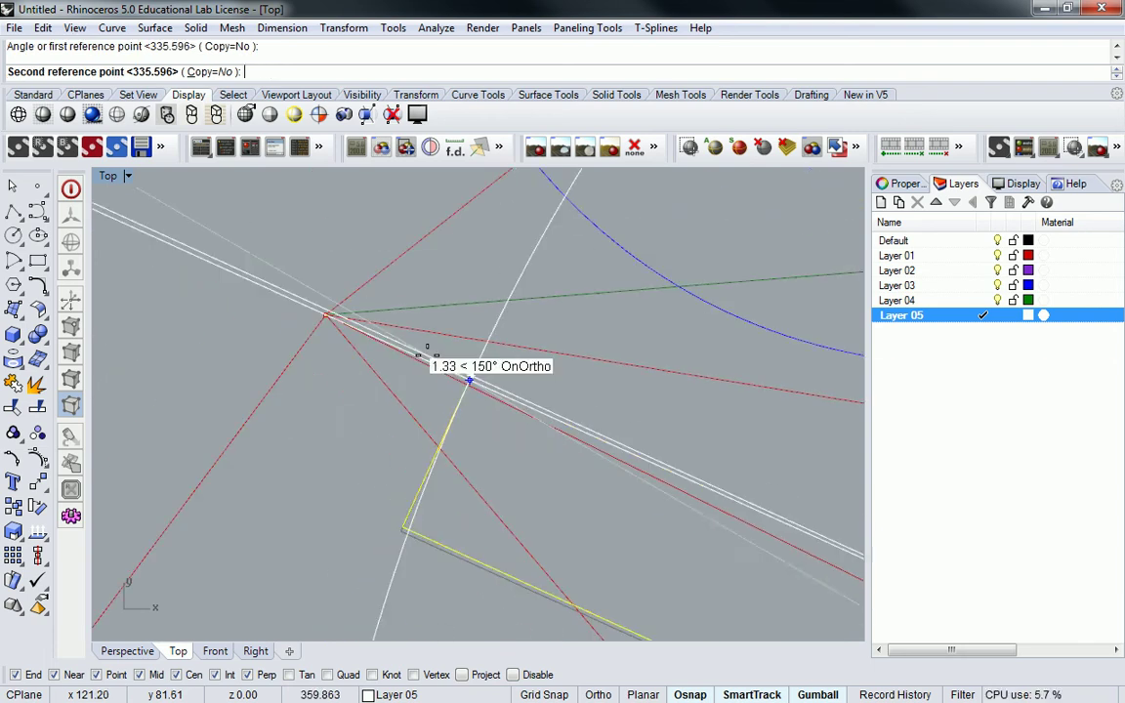
click(322, 320)
Step: Stretch the rectangle along its length with Scale1D from the lower red point to the triangle's left red point
scroll(322, 321, down, 4)
scroll(327, 317, down, 3)
text(Scale1D)
key(Return)
click(459, 414)
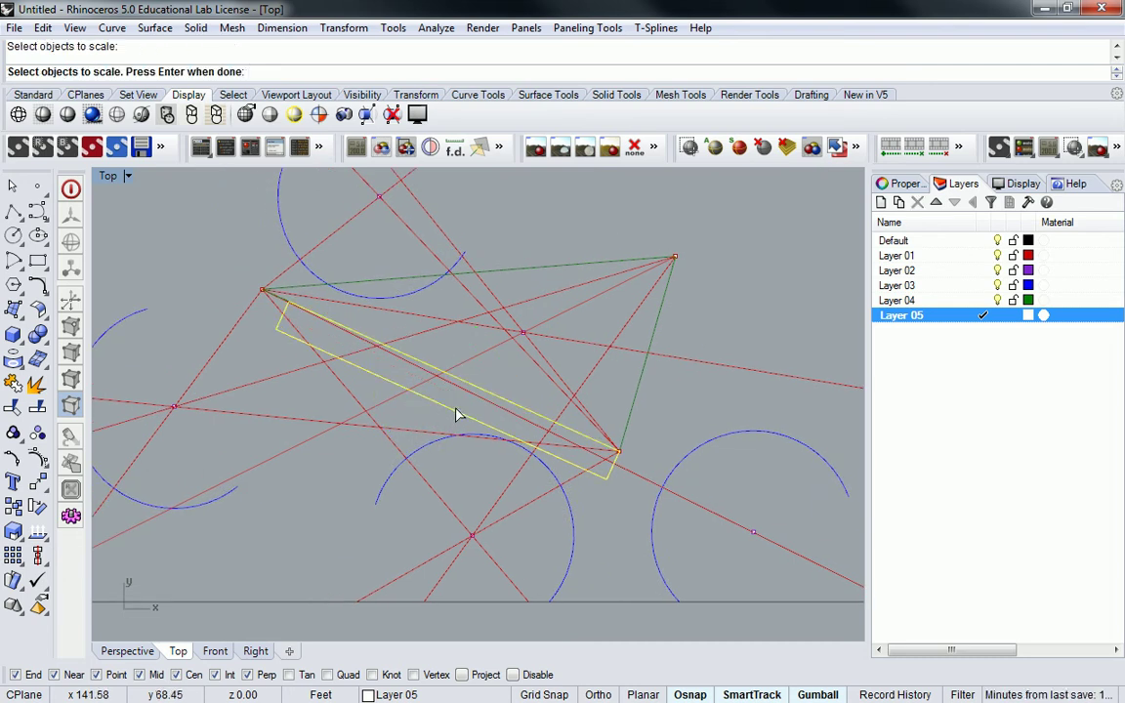
key(Return)
click(619, 450)
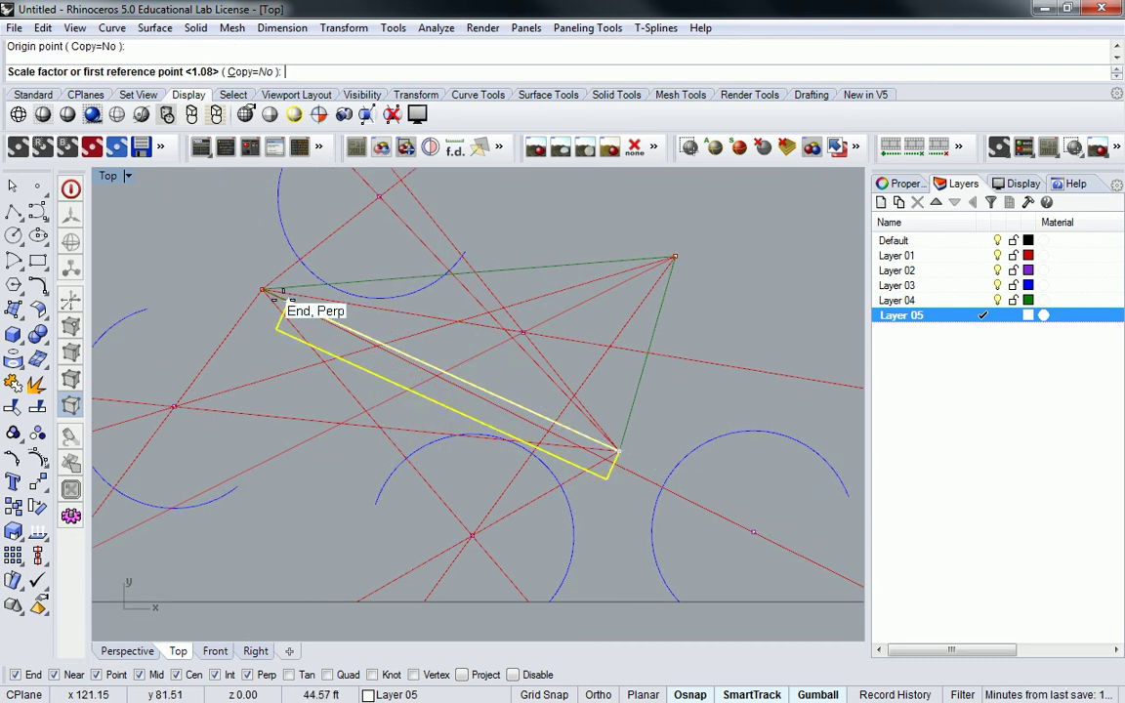
scroll(275, 299, up, 5)
click(319, 310)
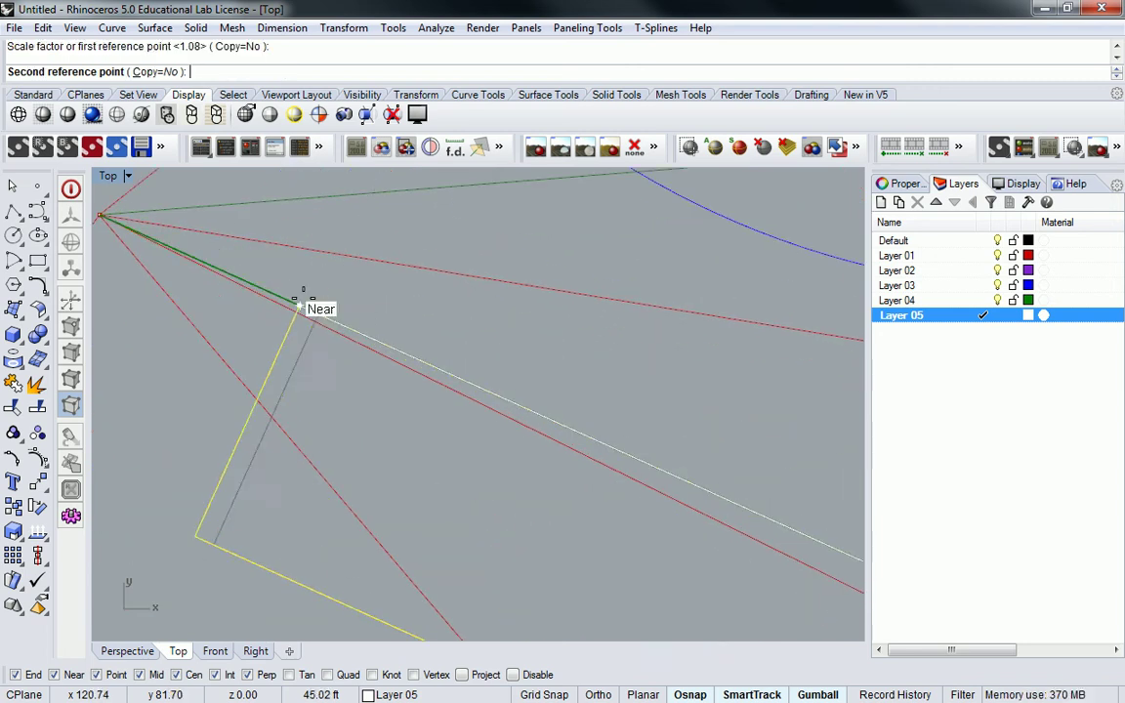
right_drag(135, 222, 337, 308)
click(312, 294)
scroll(431, 317, down, 6)
scroll(493, 368, up, 2)
Step: Copy the rectangle from its corner at the lower red point straight down to the frame's bottom edge
click(503, 390)
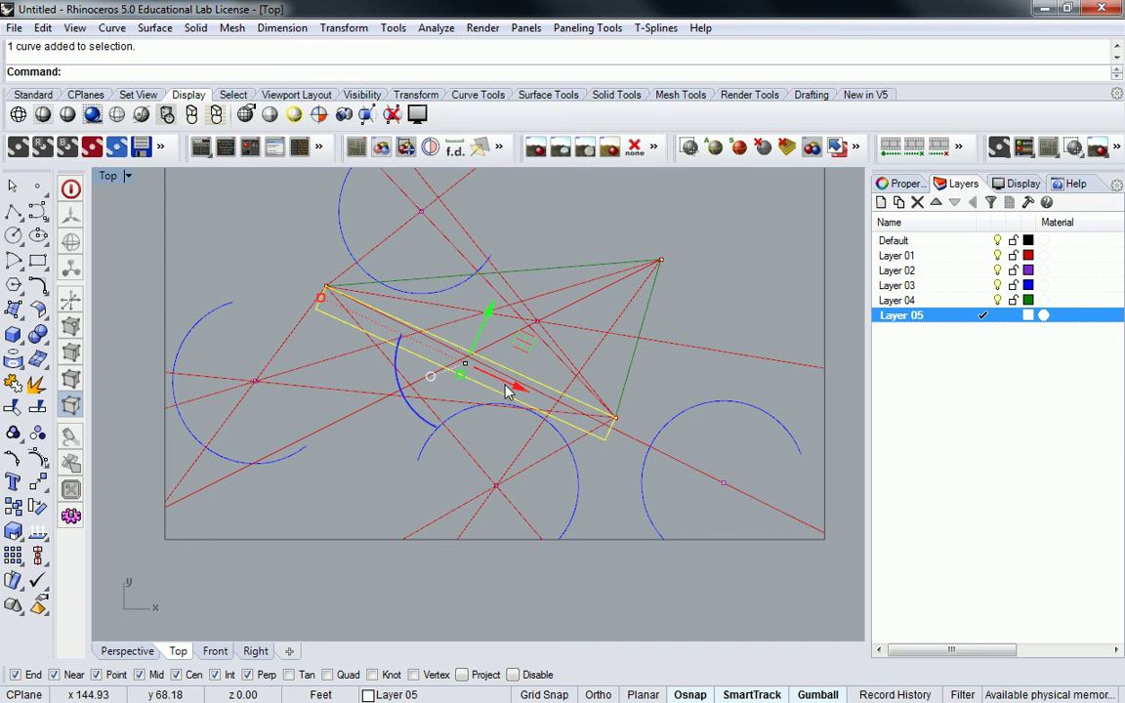
key(Escape)
click(507, 392)
text(opy)
key(Return)
click(606, 415)
scroll(596, 449, down, 4)
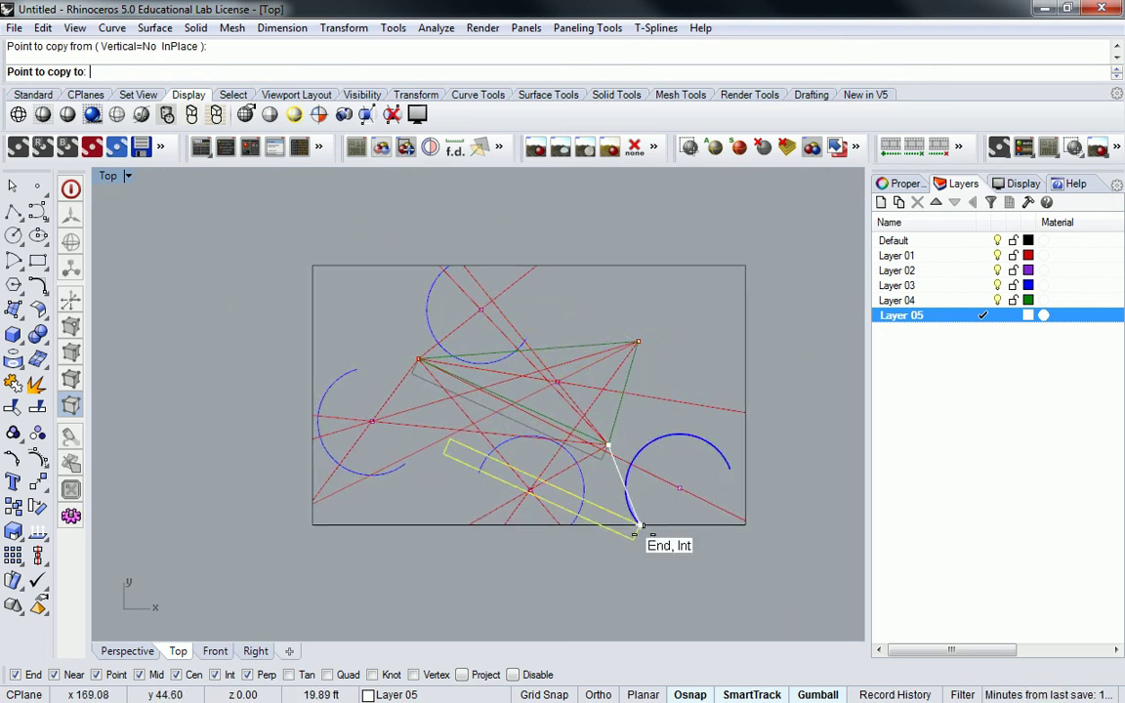
click(608, 517)
scroll(625, 469, up, 4)
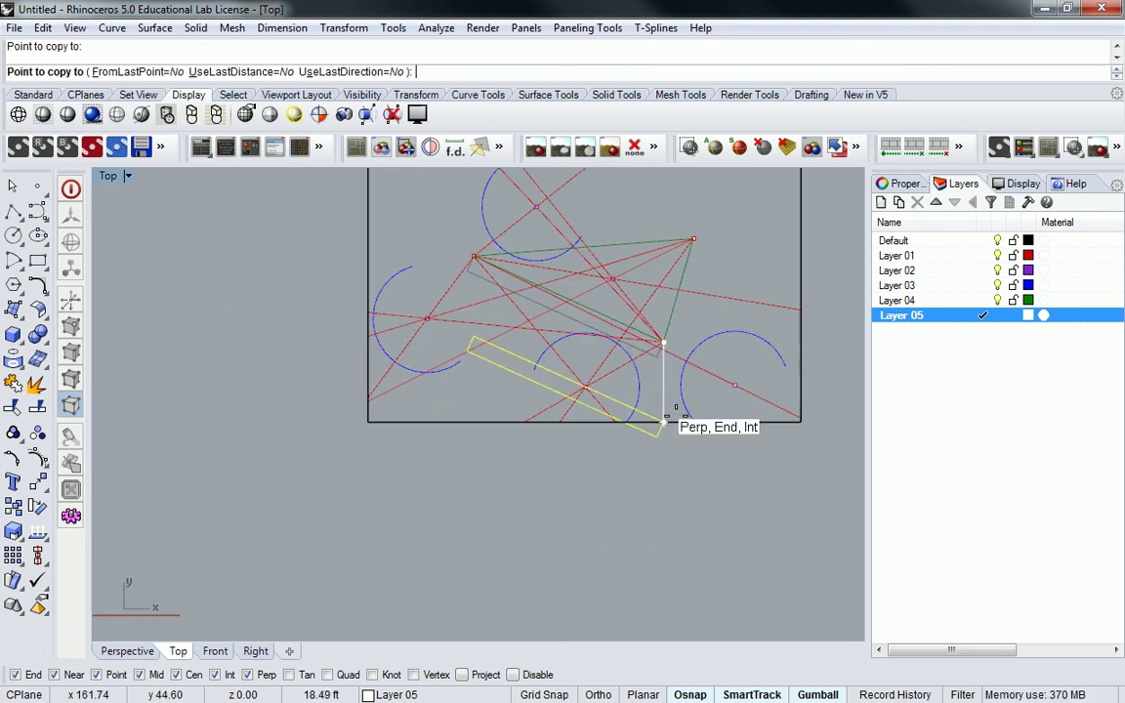
key(Return)
Step: Rotate the copied rectangle clockwise about its corner on the frame's bottom edge until it stands roughly parallel to the triangle's short side
click(646, 425)
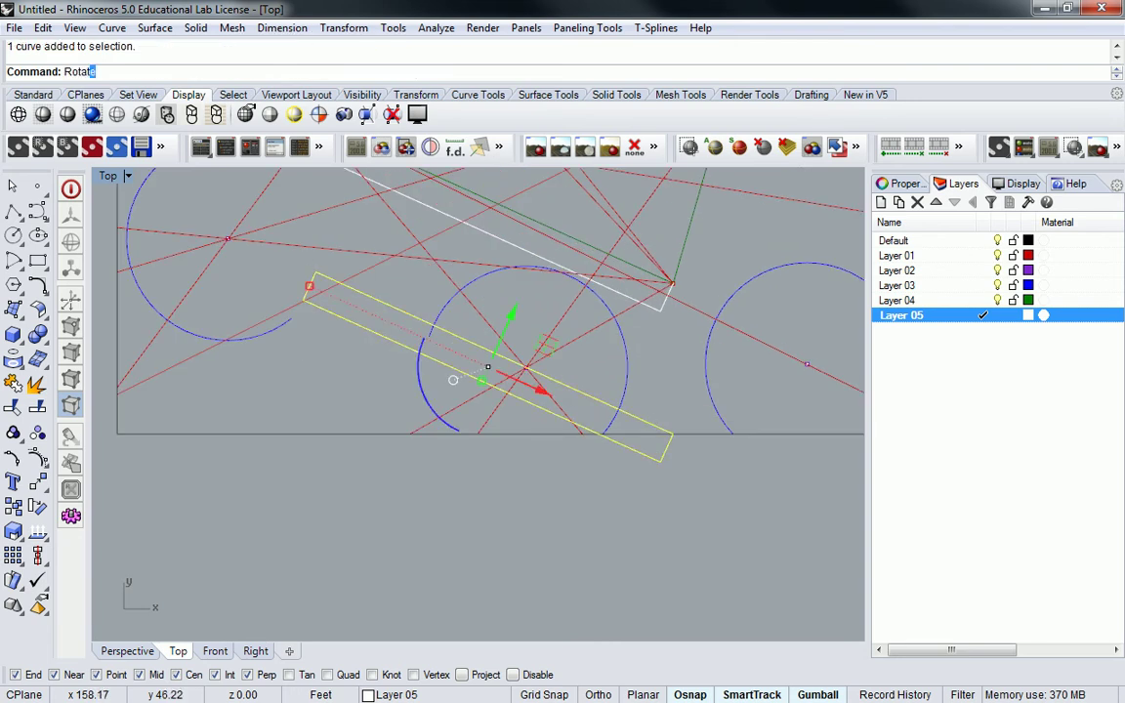
key(Return)
click(672, 433)
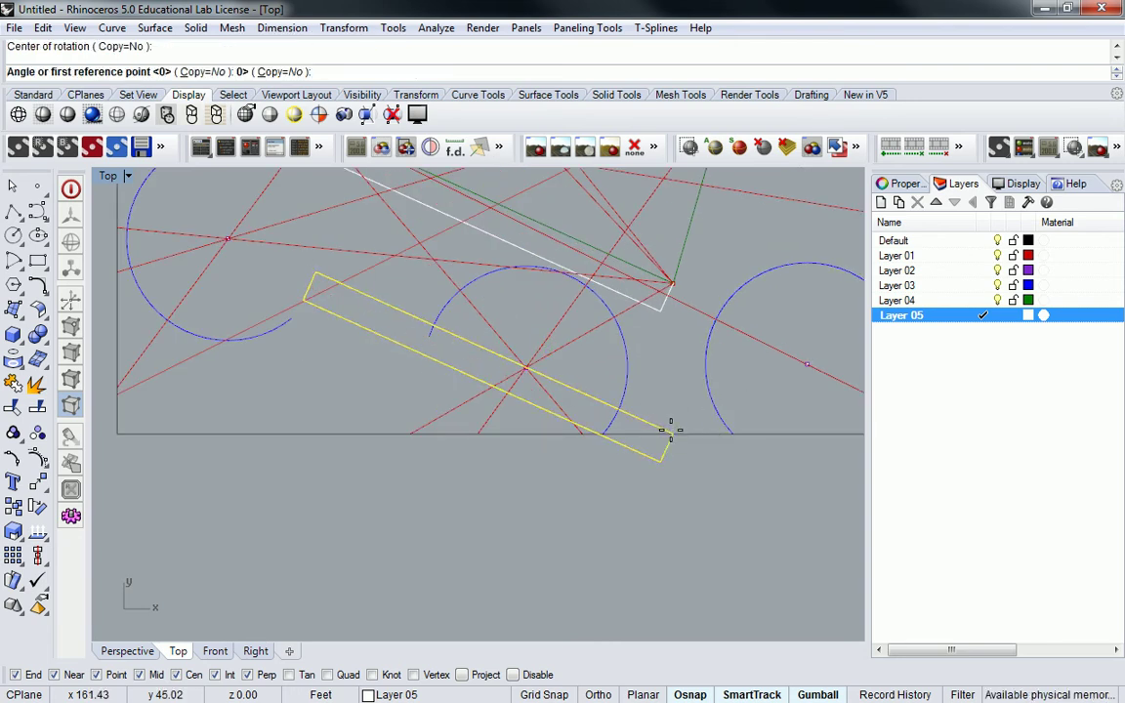
click(310, 264)
right_drag(766, 211, 645, 298)
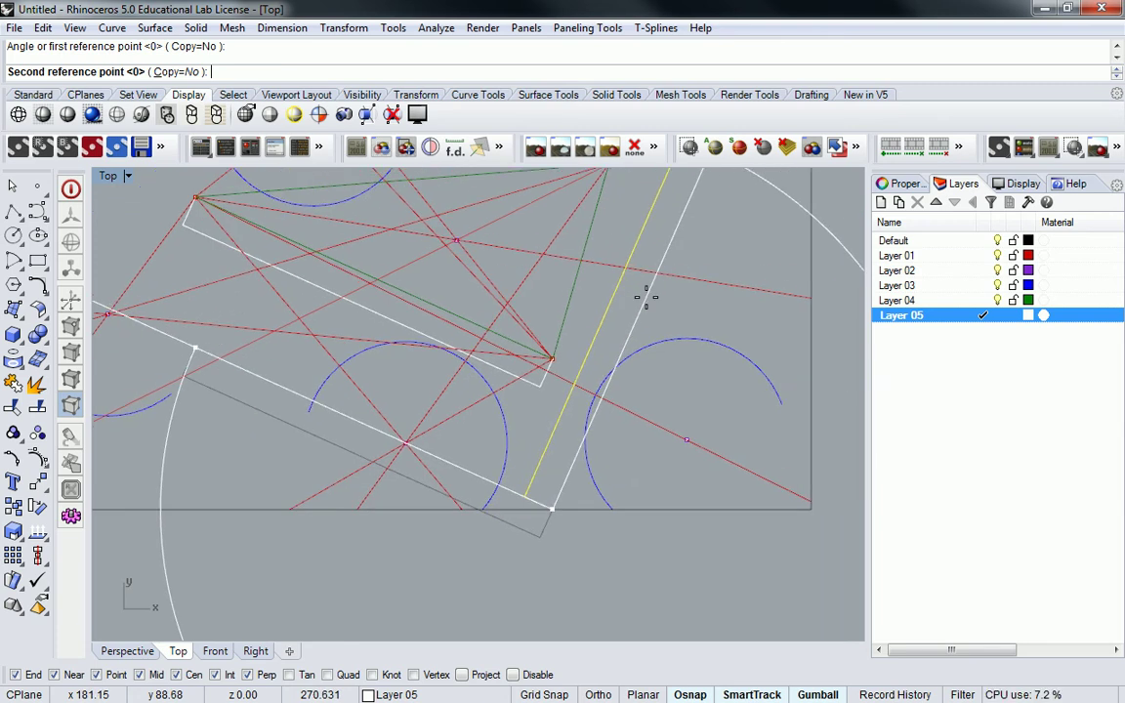
scroll(683, 207, down, 3)
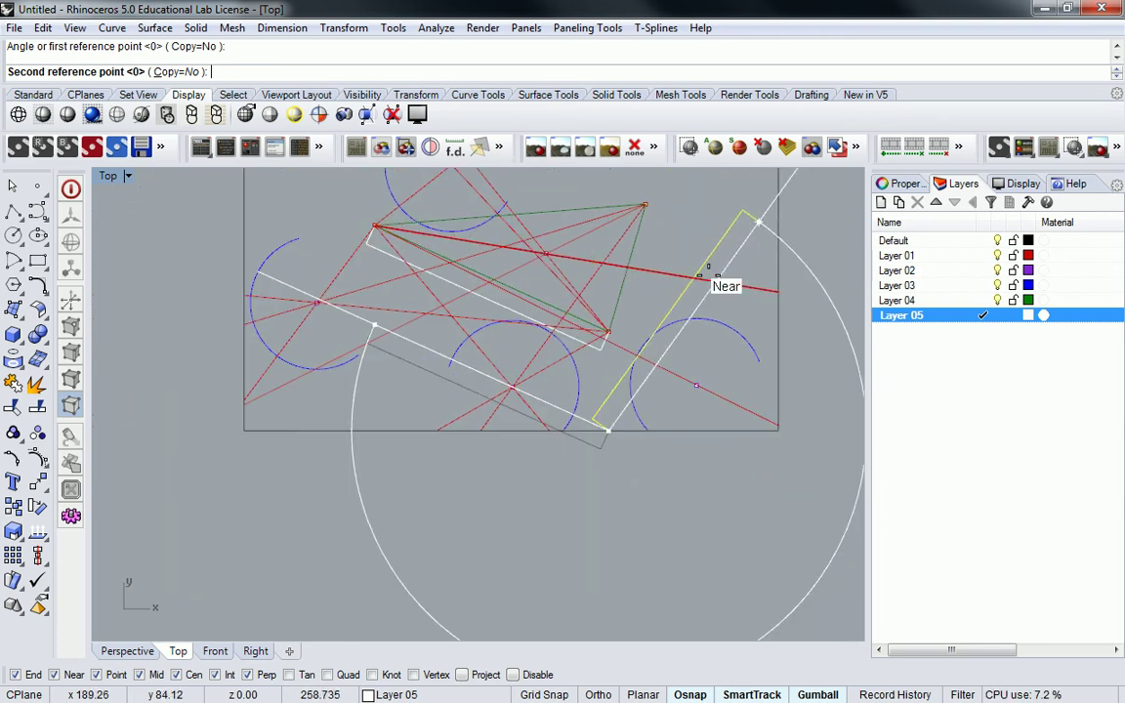
click(678, 208)
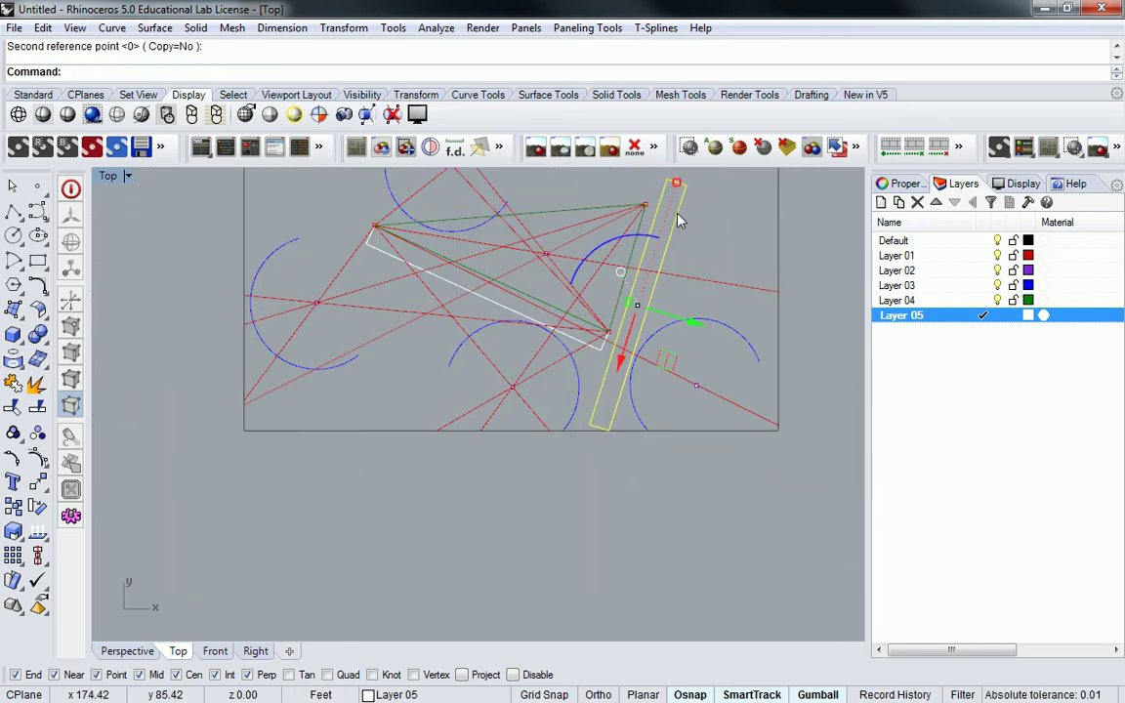
key(Escape)
Step: Slide the steep rectangle down along its length past the frame's bottom edge and tilt it slightly clockwise beside the triangle's lower point
click(657, 226)
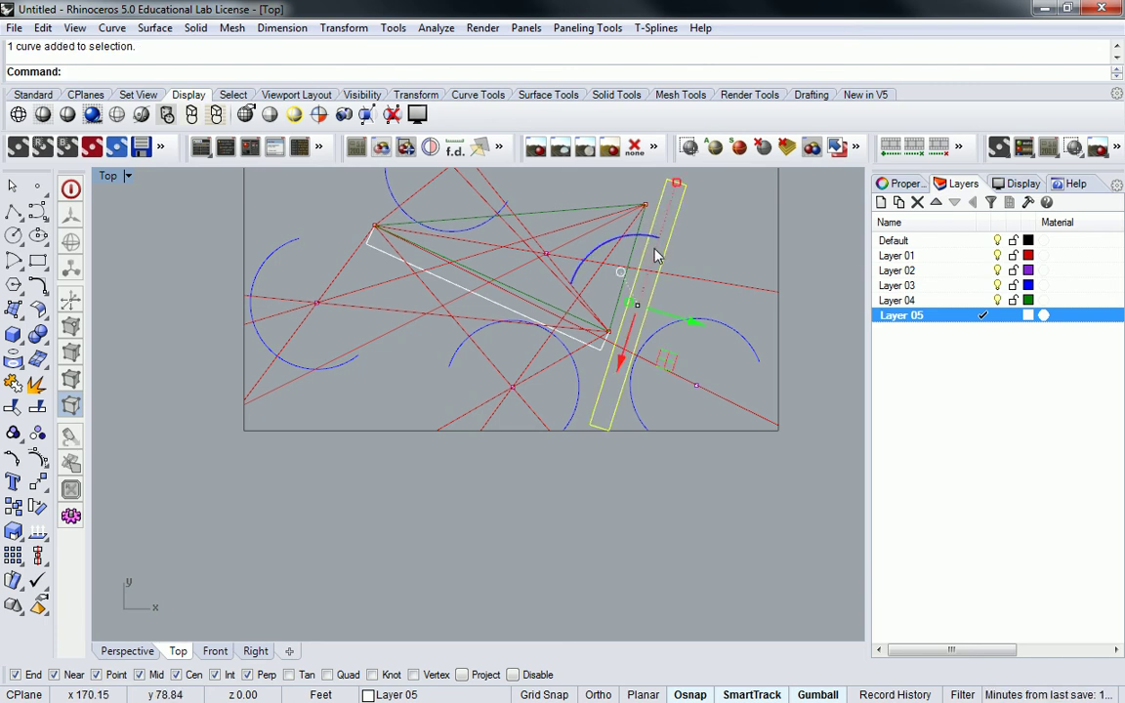
drag(633, 339, 607, 402)
scroll(667, 335, down, 3)
scroll(667, 335, up, 5)
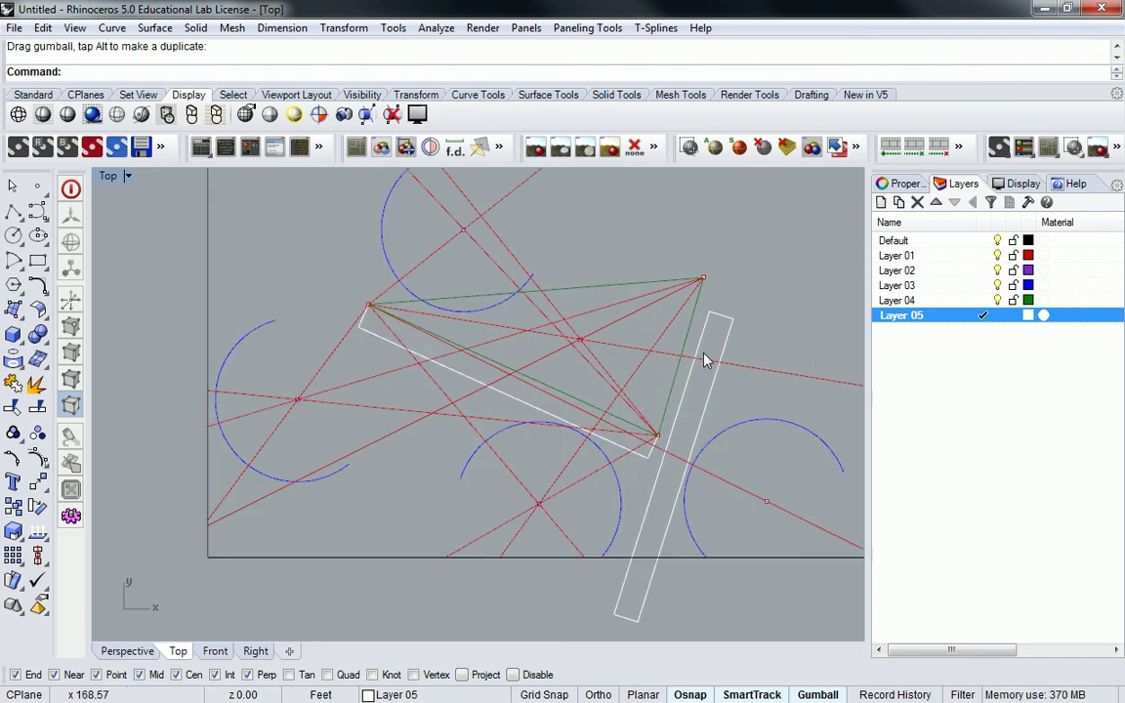
click(700, 342)
drag(670, 414, 691, 396)
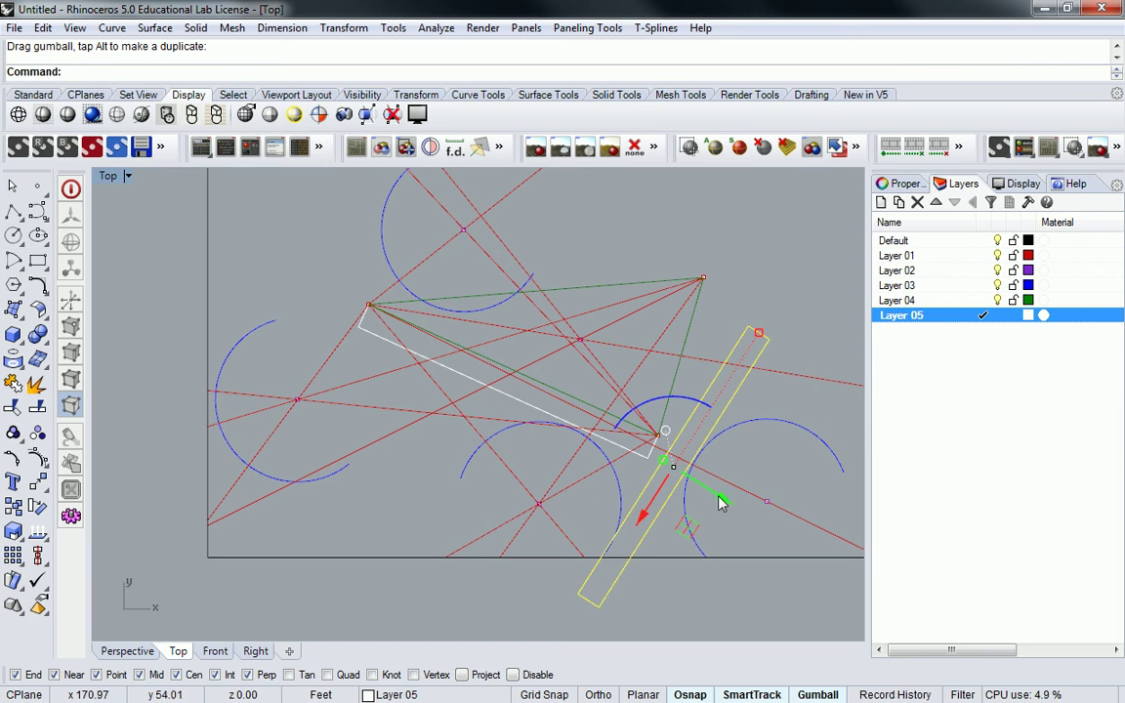
drag(724, 502, 721, 501)
scroll(722, 447, down, 2)
Step: Copy the steep rectangle from its upper corner to a spot near the frame's lower-left corner
text(opy)
key(Return)
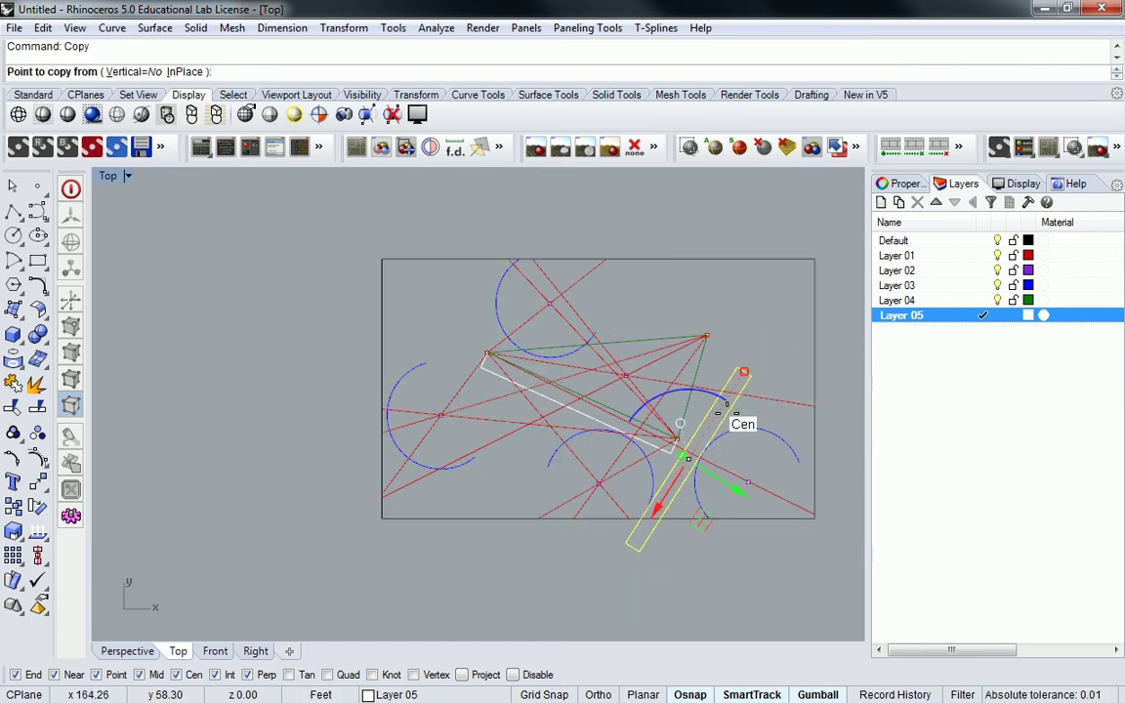
click(737, 368)
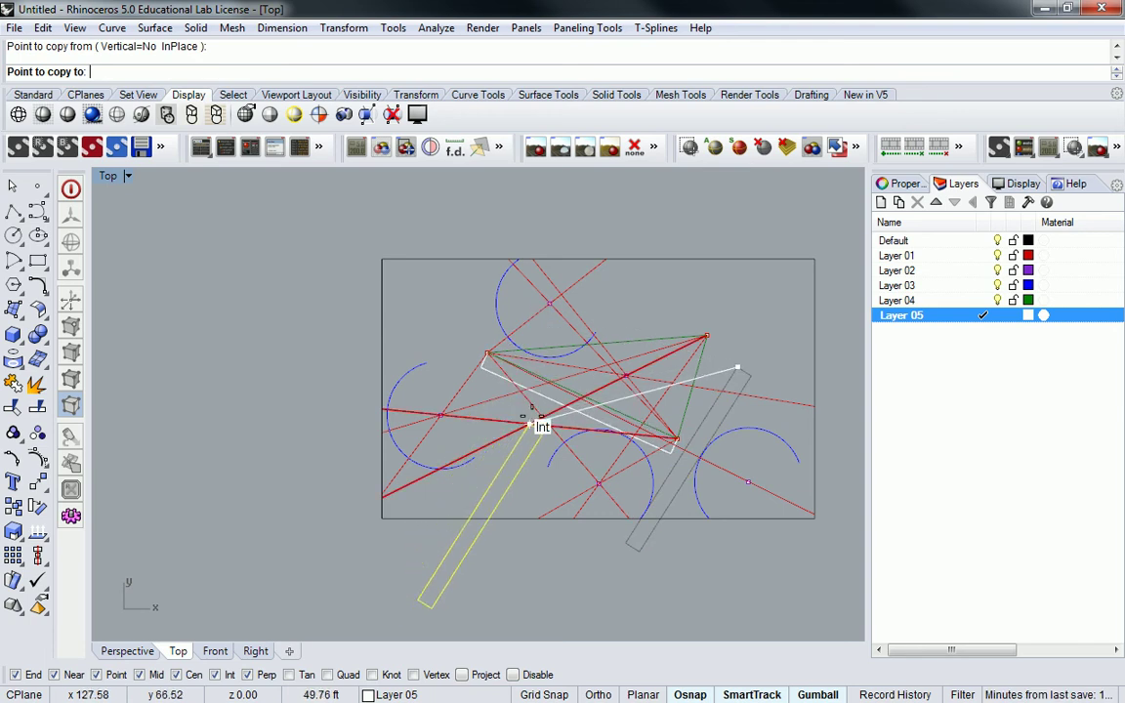
click(477, 452)
right_drag(472, 457, 554, 343)
key(Return)
Step: Move and rotate the new copy to a shallow upward slope, with its lower end at the frame's bottom-left corner
click(519, 439)
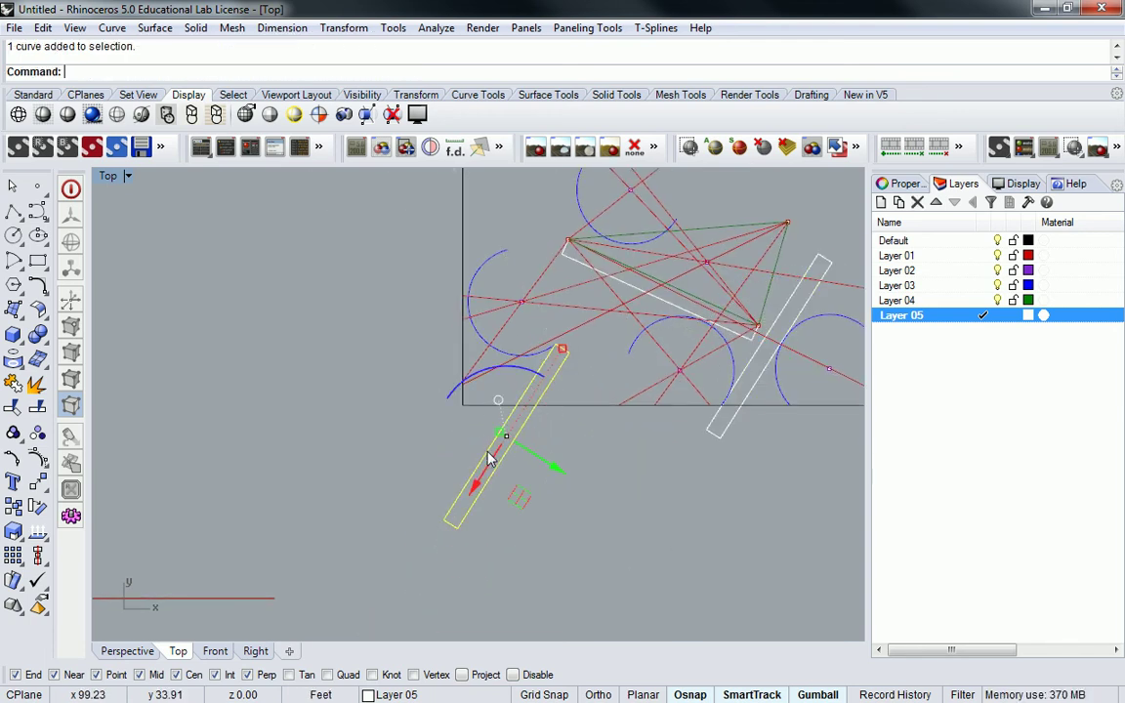
drag(490, 466, 556, 412)
drag(539, 293, 574, 372)
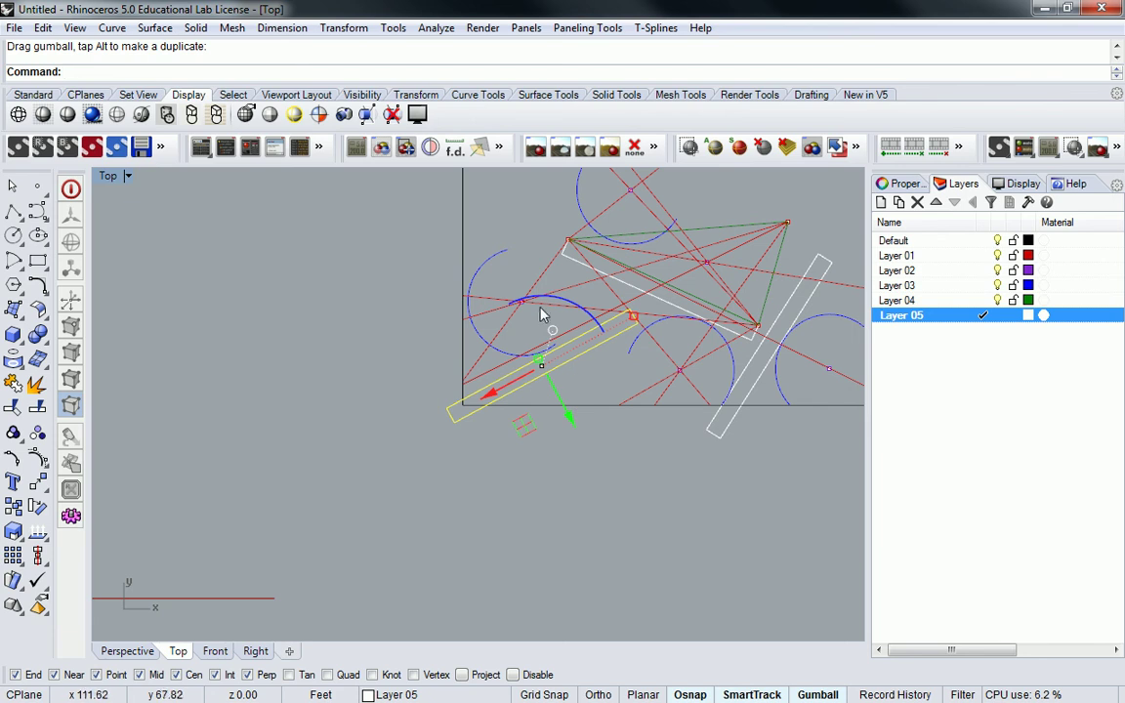
drag(552, 331, 564, 306)
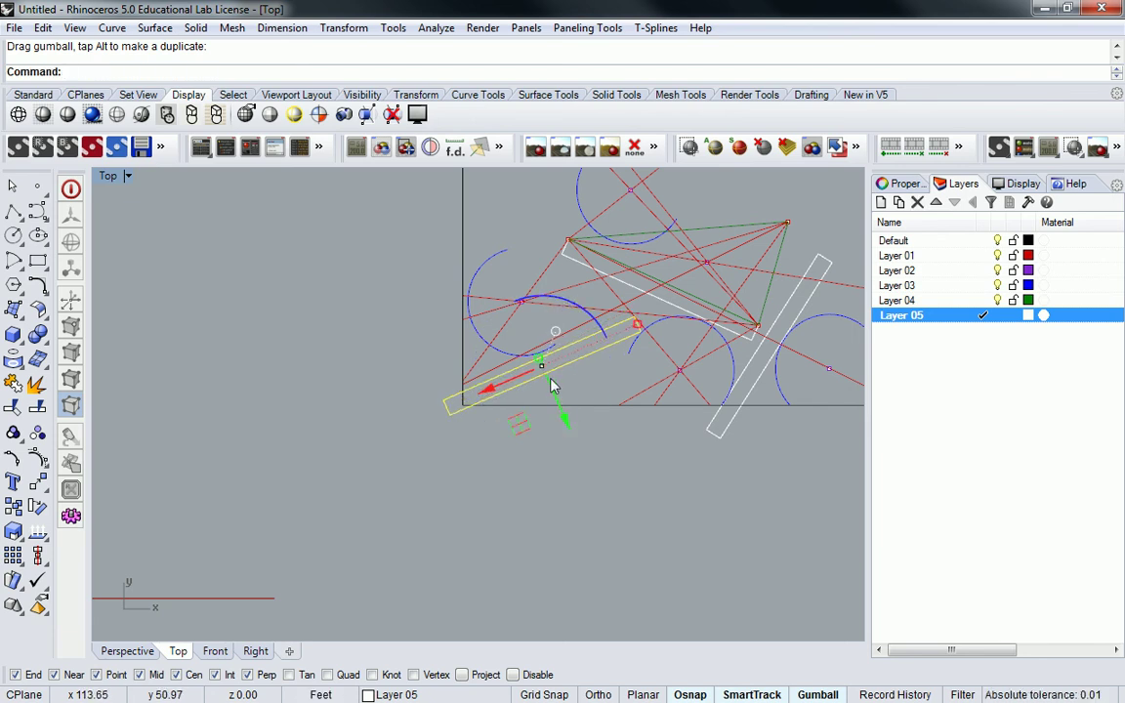
drag(559, 412, 514, 384)
scroll(647, 289, down, 3)
right_drag(648, 289, 635, 377)
scroll(662, 334, up, 3)
key(Escape)
Step: Stretch the steep rectangle to about 1.89 times its length with Scale1D from its lower end, past the frame's top edge
right_drag(662, 334, 577, 329)
scroll(572, 322, down, 4)
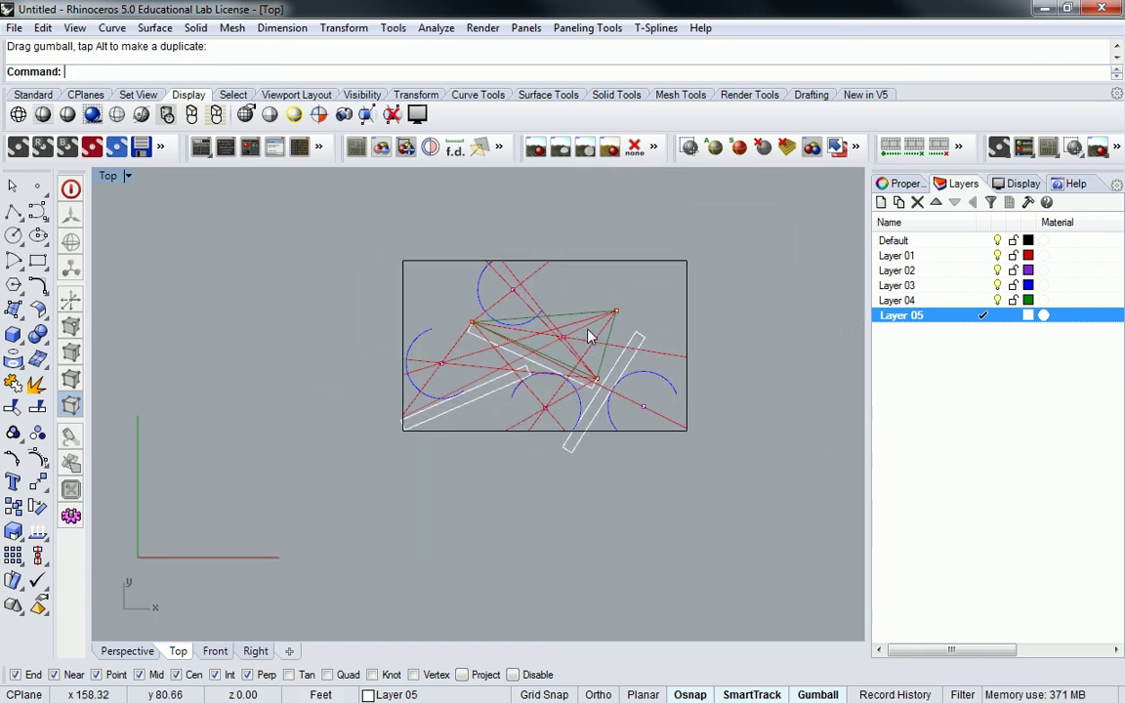
scroll(618, 314, up, 2)
scroll(648, 305, up, 1)
scroll(648, 302, down, 1)
scroll(648, 304, down, 1)
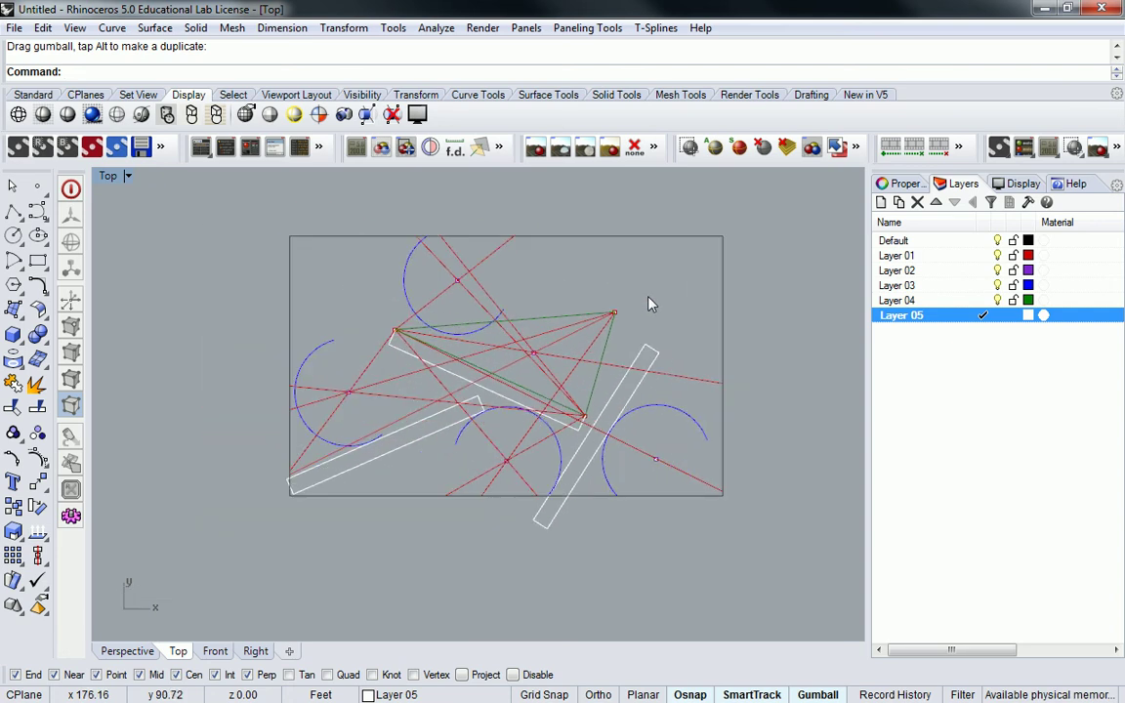
click(651, 354)
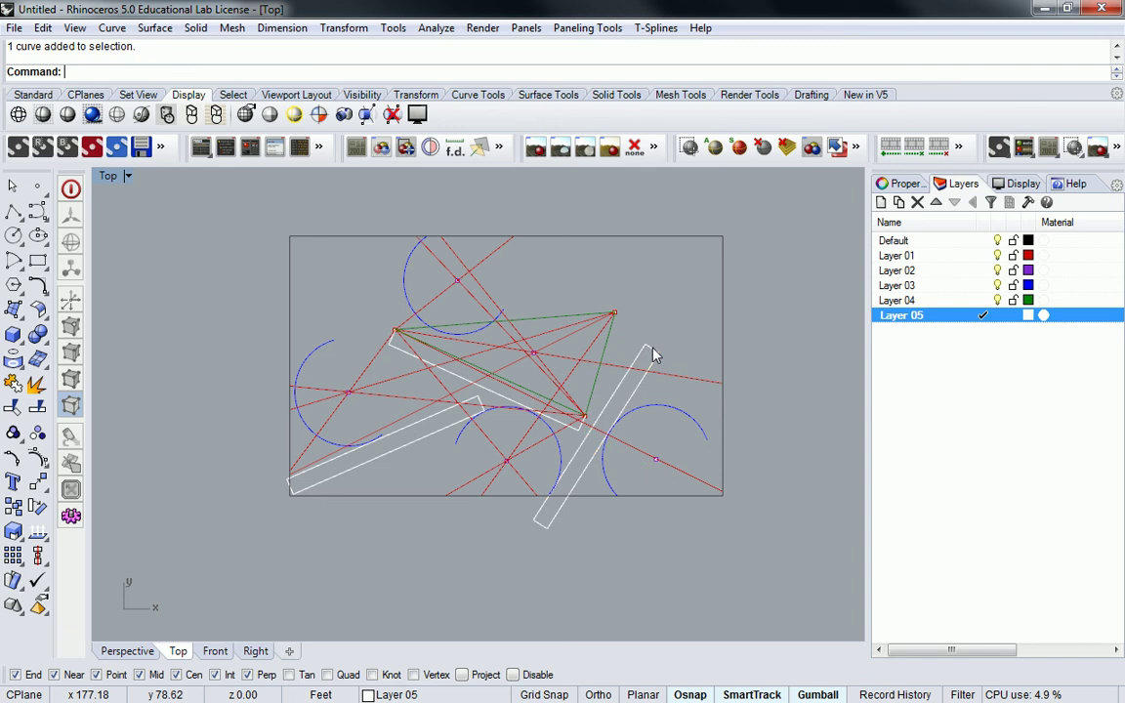
click(655, 355)
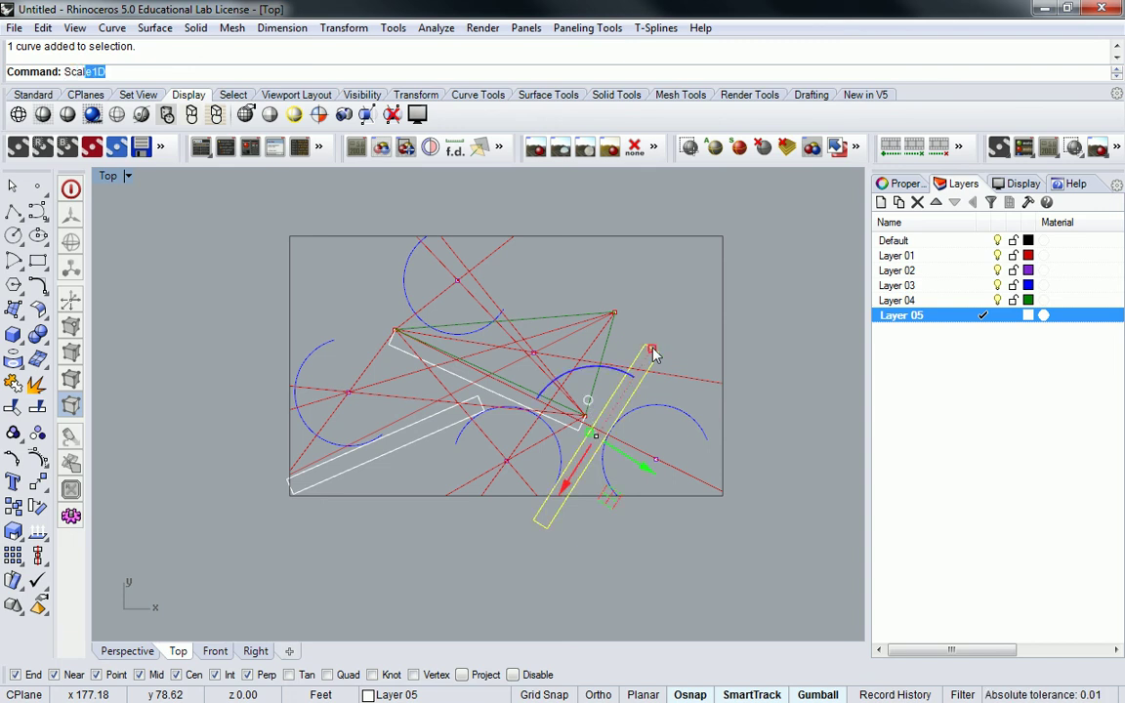
key(Return)
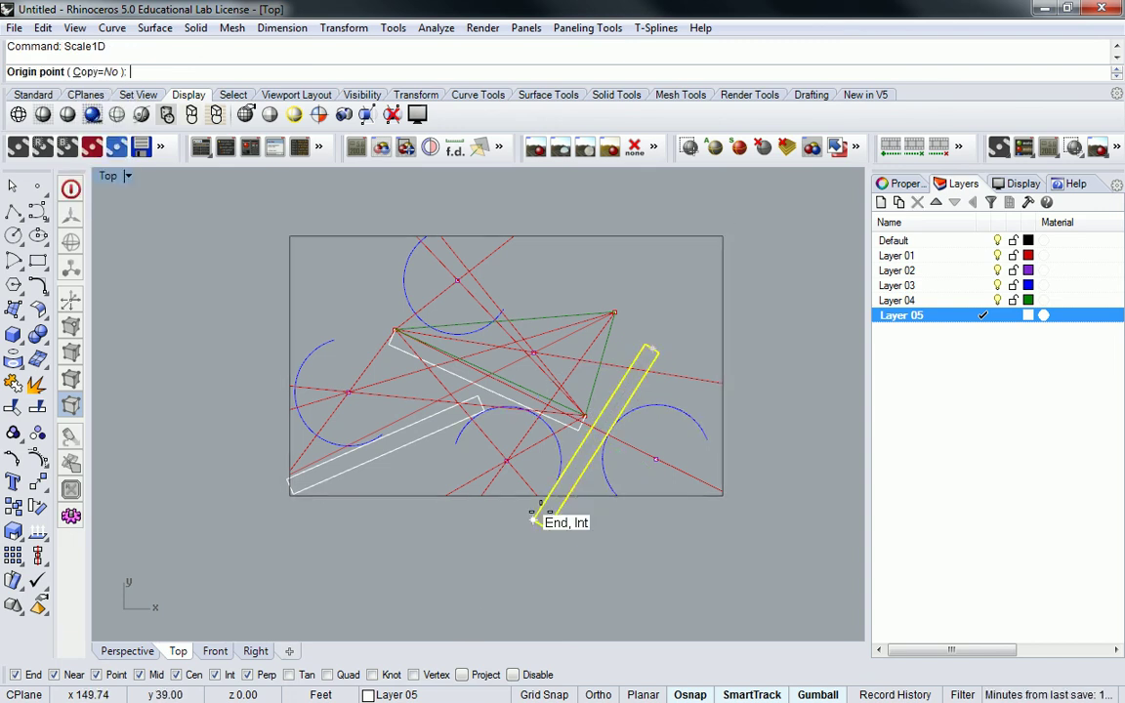
click(534, 519)
click(651, 348)
click(745, 190)
Step: Stretch the lower-left rectangle to about 1.32 times its length with Scale1D from its upper end, past the frame's left edge
key(Left)
key(Left)
key(Down)
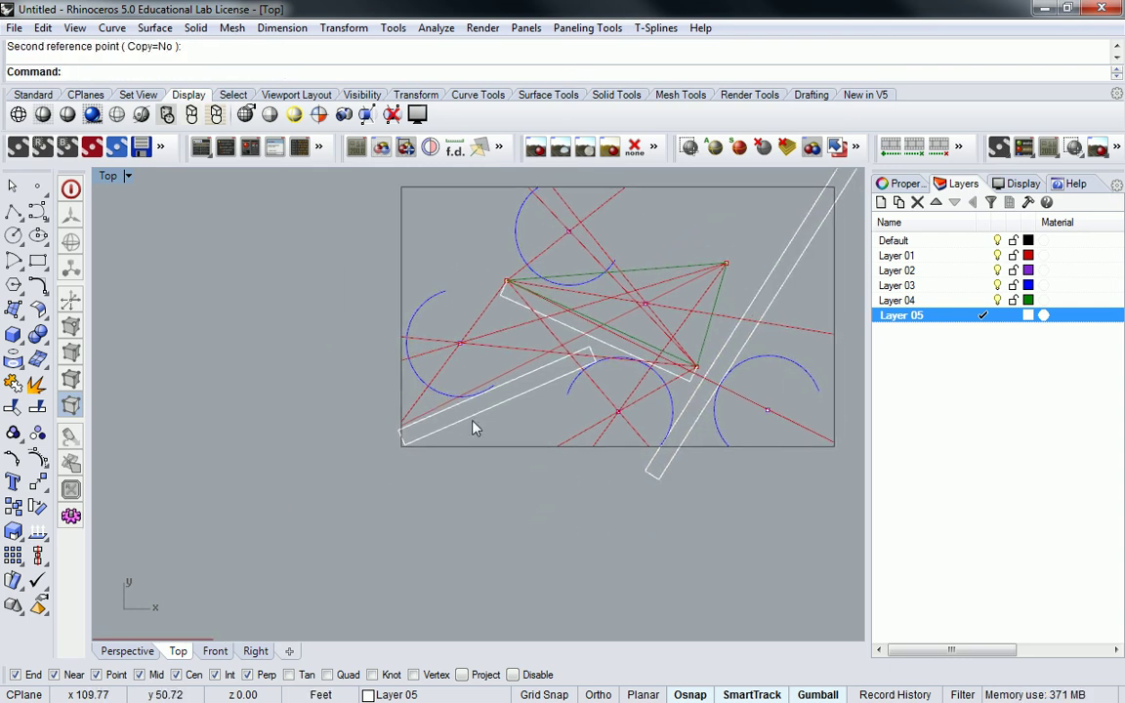
click(475, 427)
text(Scale1D)
key(Return)
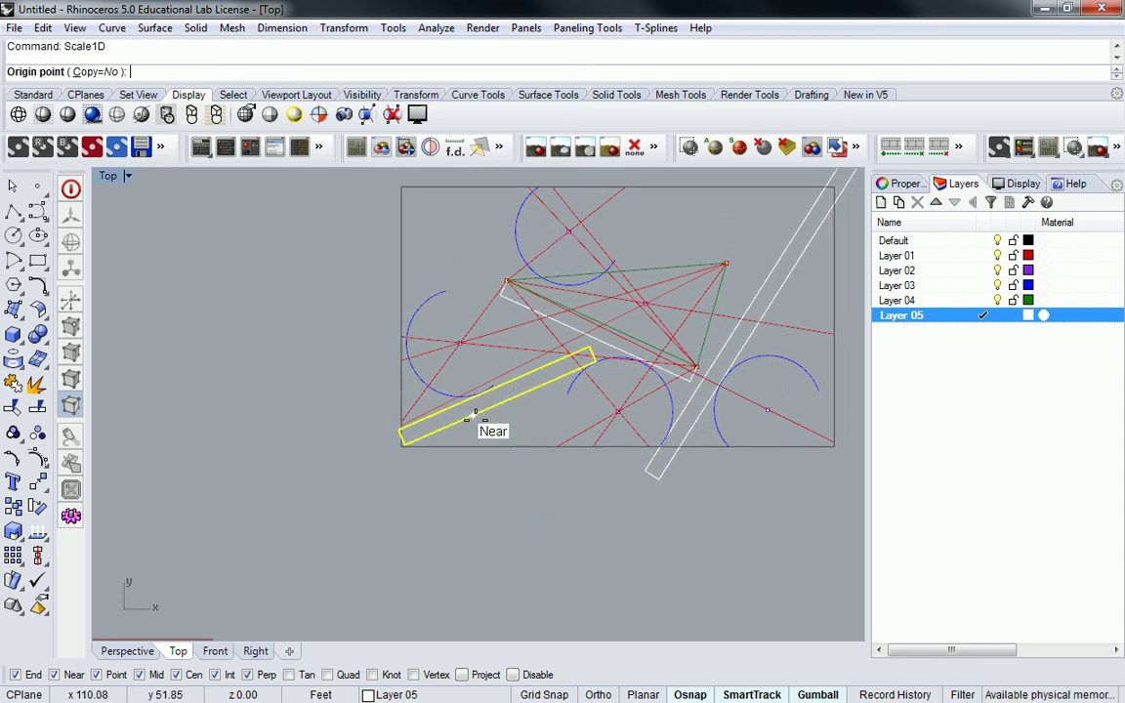
click(589, 340)
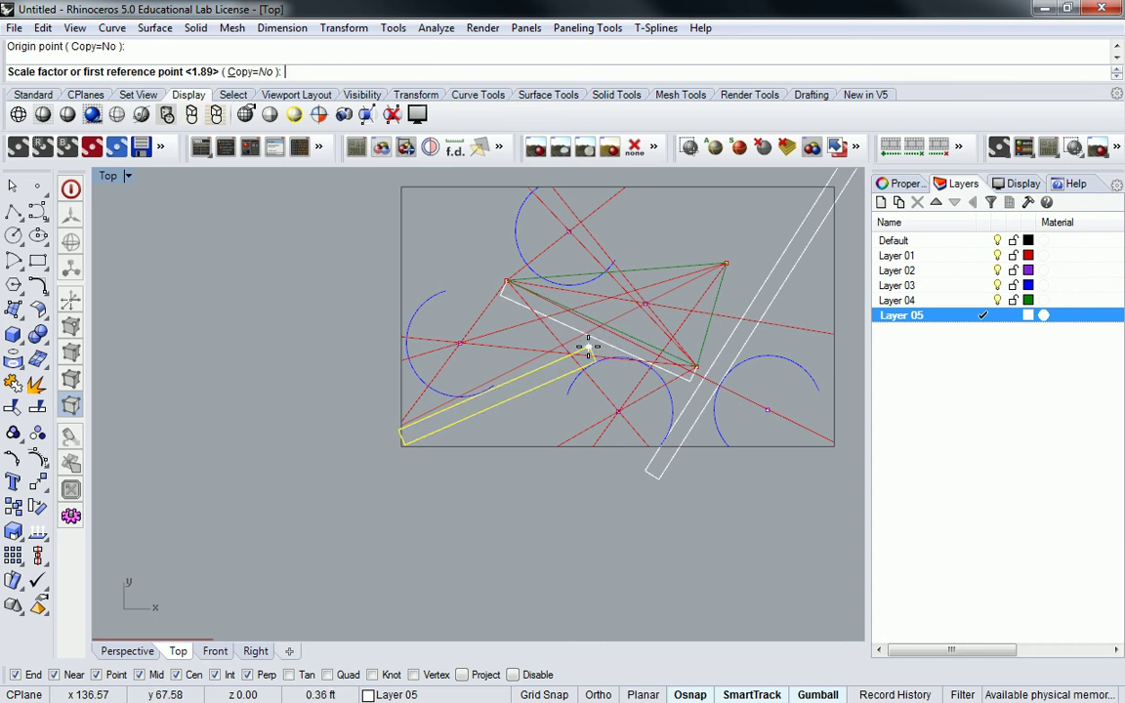
click(399, 431)
click(340, 461)
Step: Stretch the rectangle along the triangle's long side with Scale1D from the lower red point to beyond the frame's left edge
right_drag(602, 319, 547, 381)
scroll(457, 391, up, 3)
right_drag(382, 352, 444, 391)
click(438, 392)
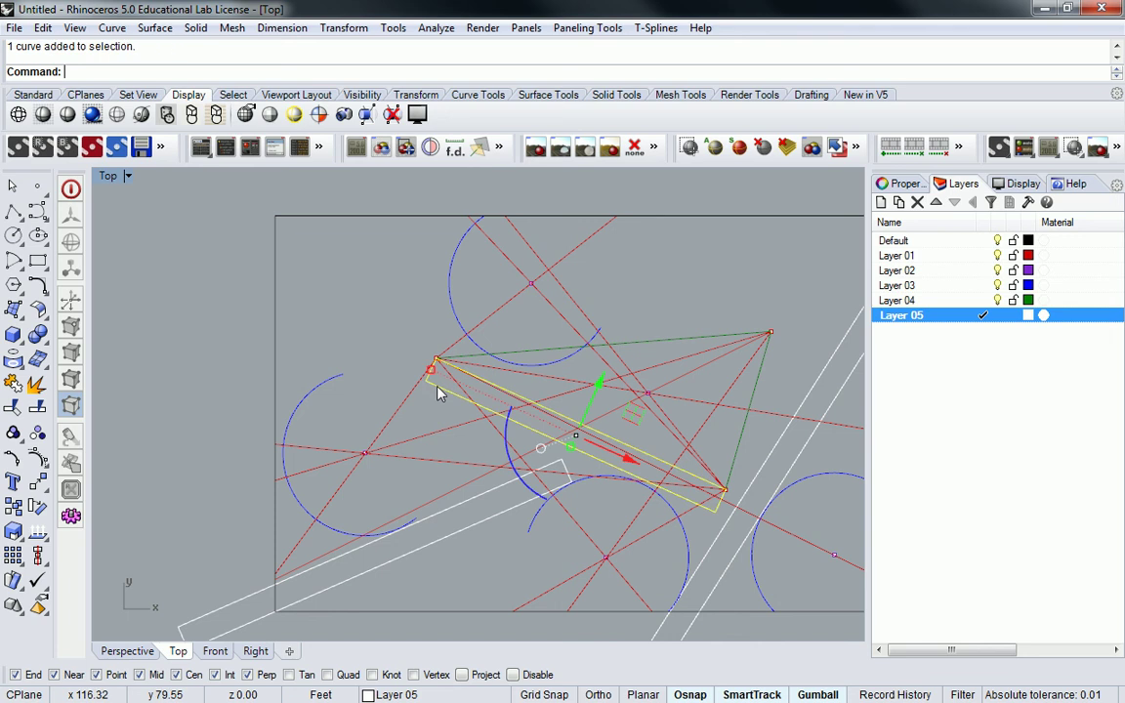
text(1D)
key(Return)
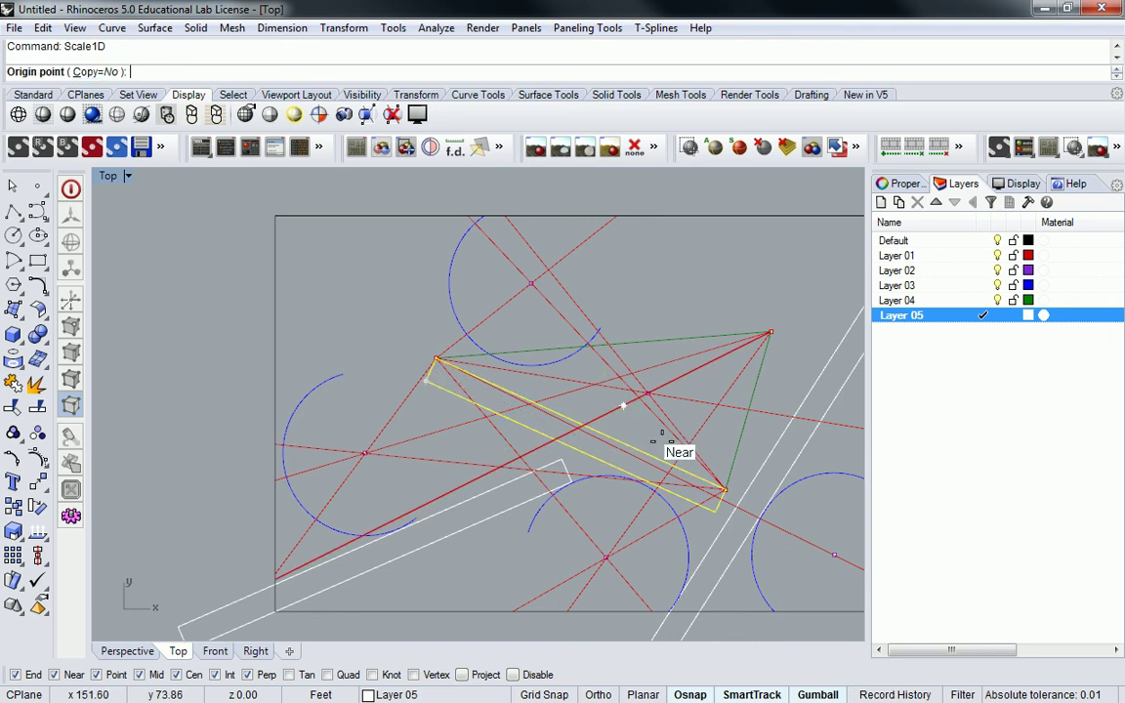
click(724, 490)
click(436, 360)
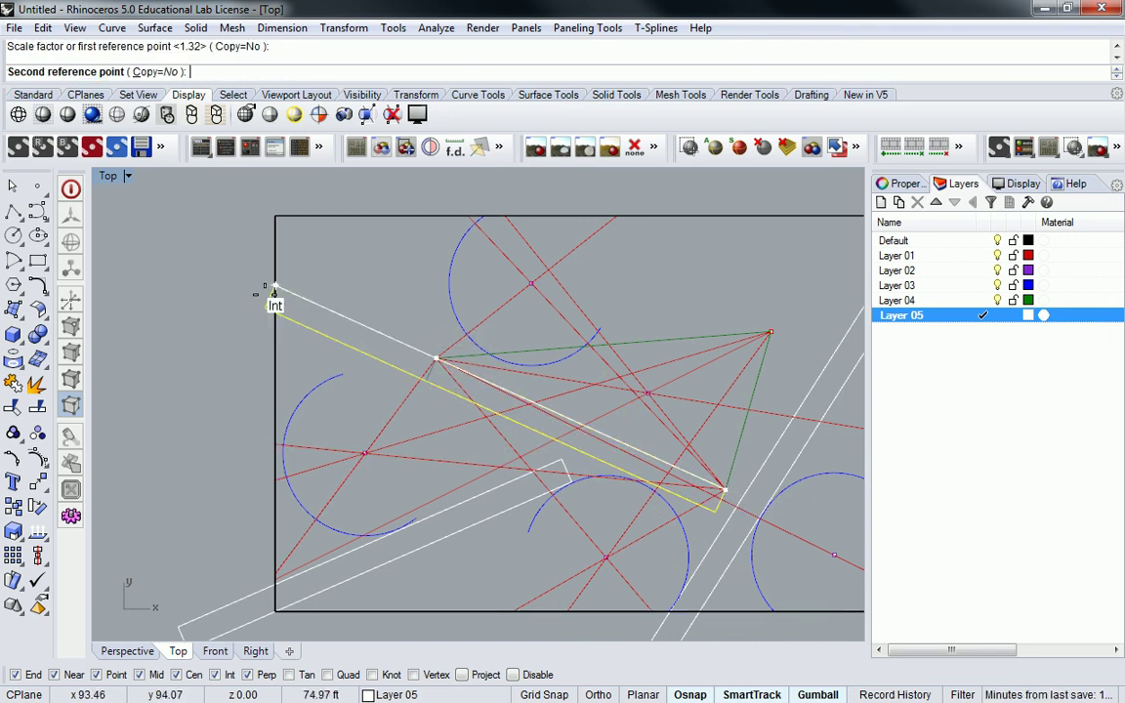
click(237, 273)
scroll(237, 273, down, 5)
scroll(302, 281, up, 6)
scroll(418, 313, down, 2)
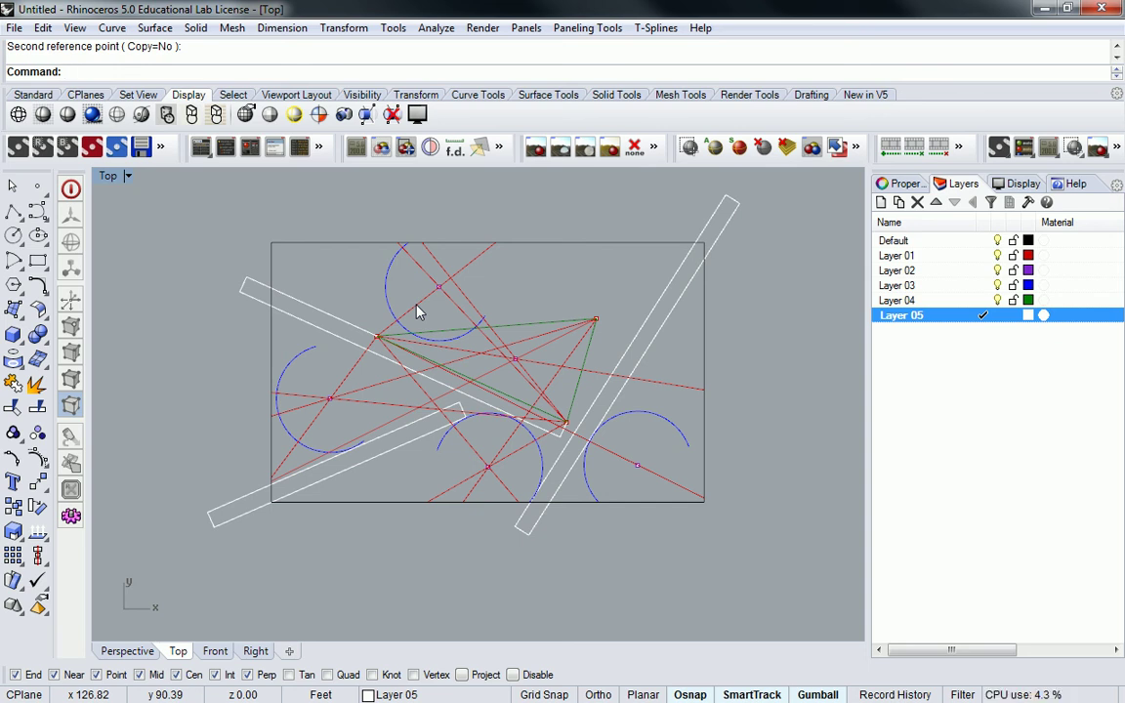
click(964, 349)
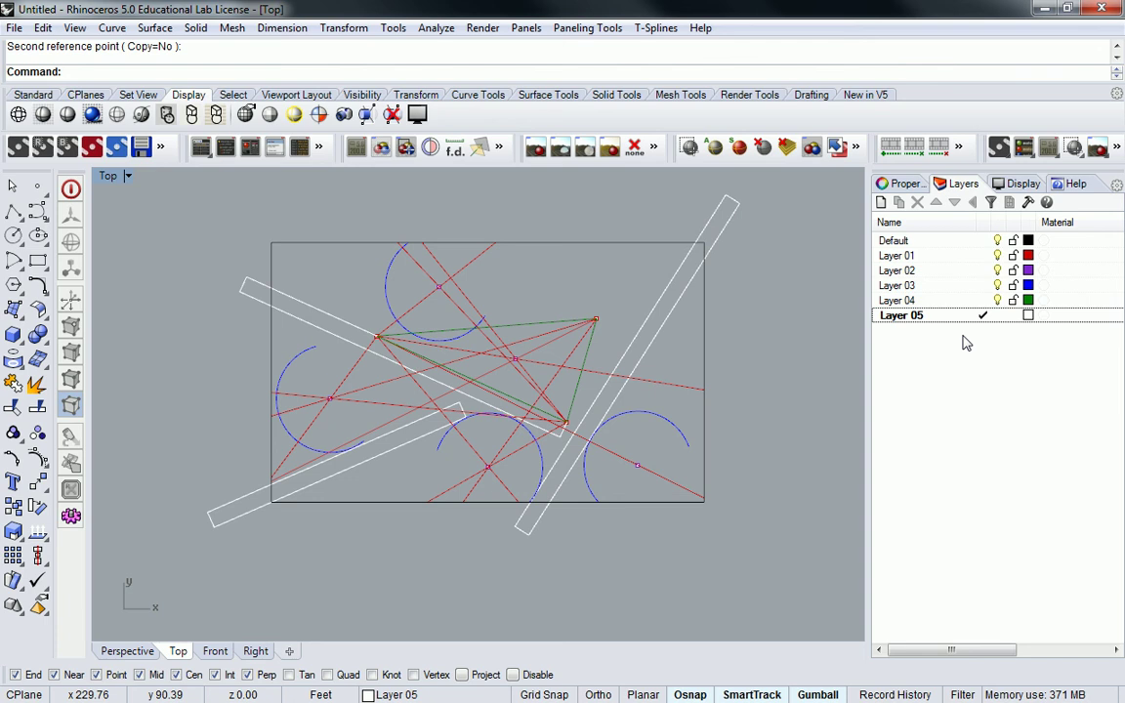
right_drag(498, 374, 493, 359)
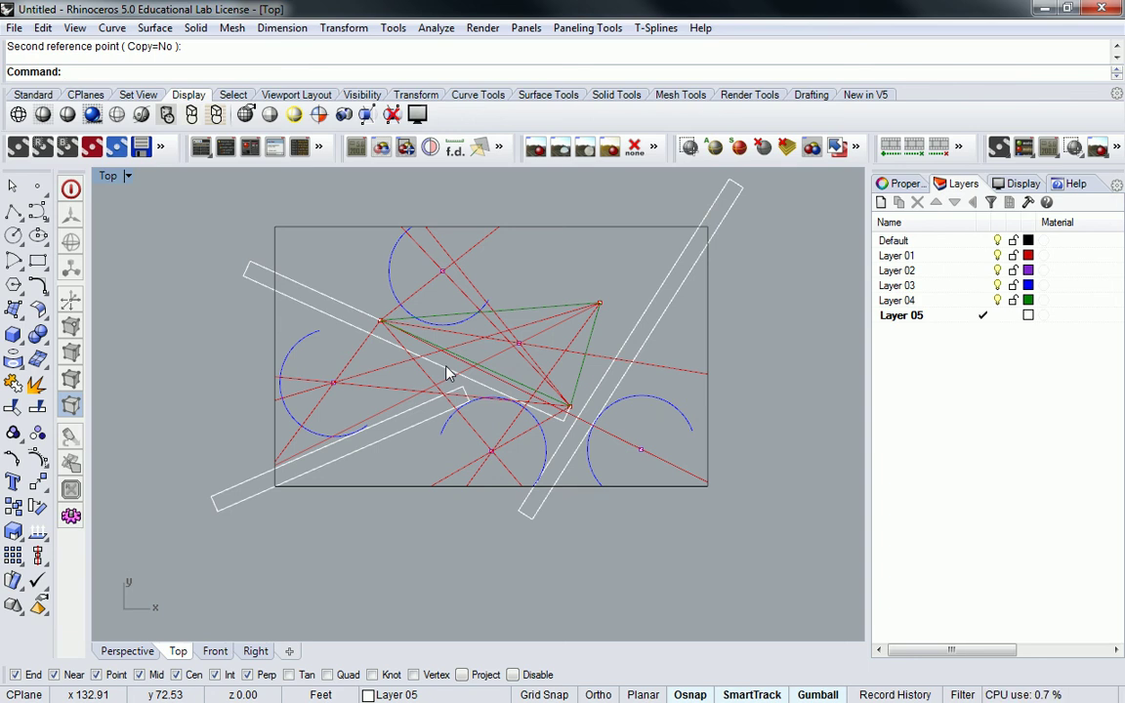
scroll(450, 371, up, 5)
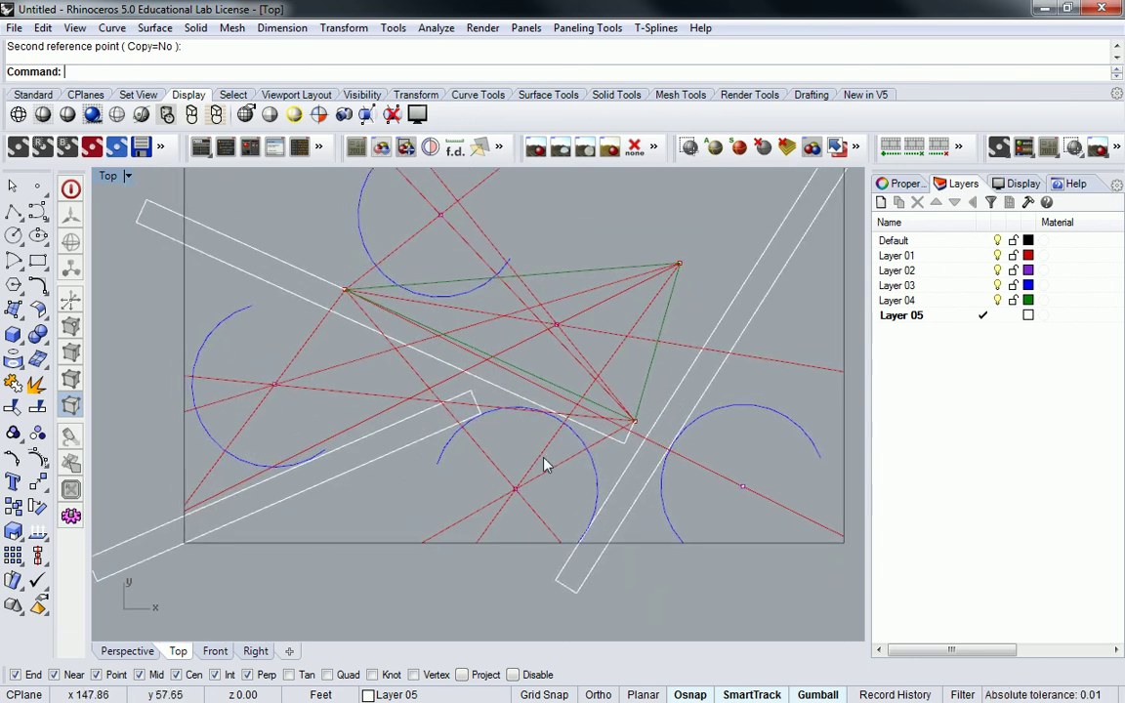
scroll(527, 326, up, 3)
click(620, 316)
scroll(623, 314, down, 8)
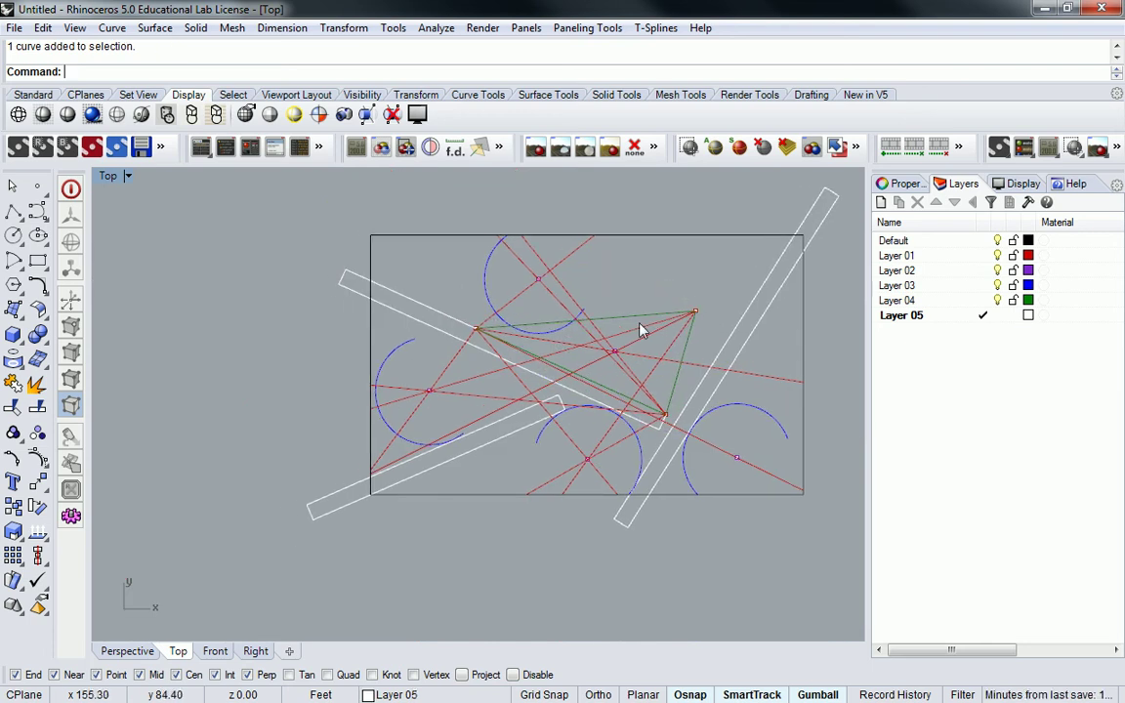
click(637, 319)
click(617, 394)
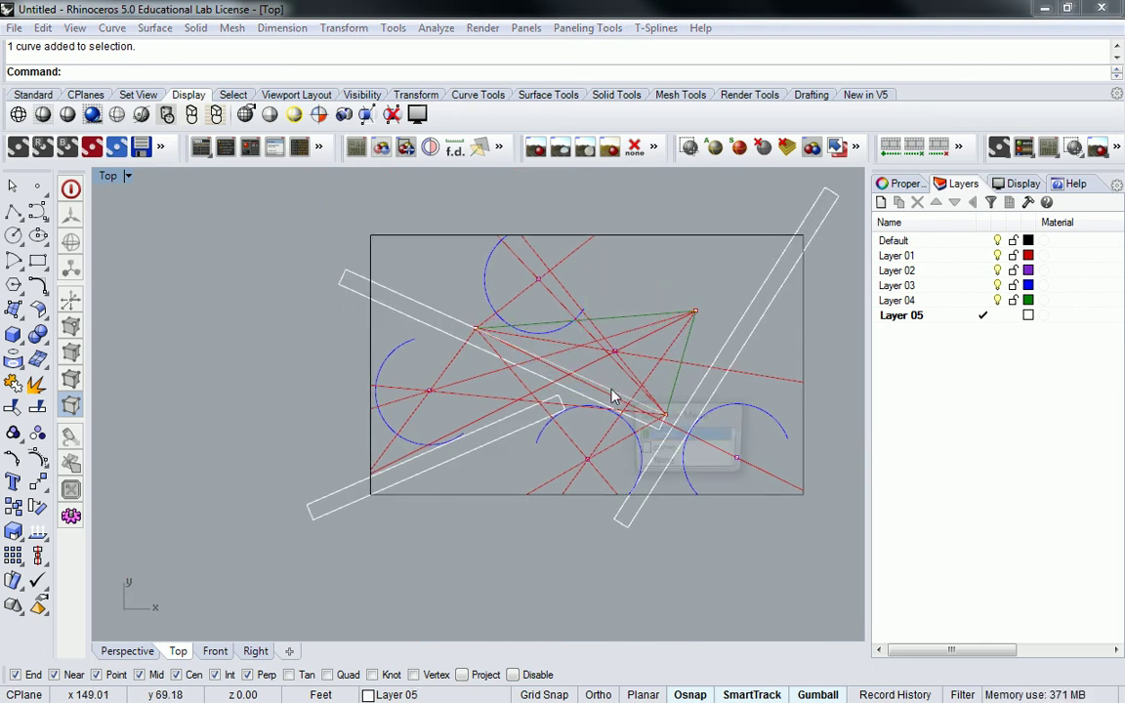
click(646, 431)
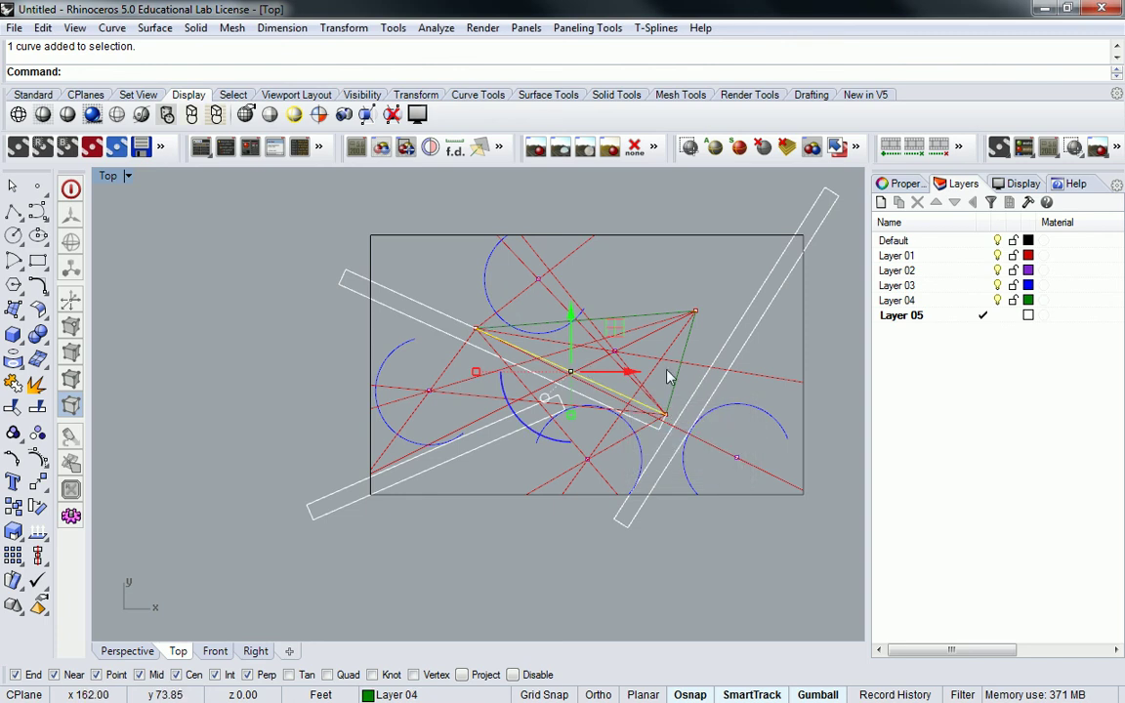
key(Escape)
Step: Extend the triangle's short side from its upper-right vertex to the frame's top edge, using the frame as boundary
text(Extend)
key(Return)
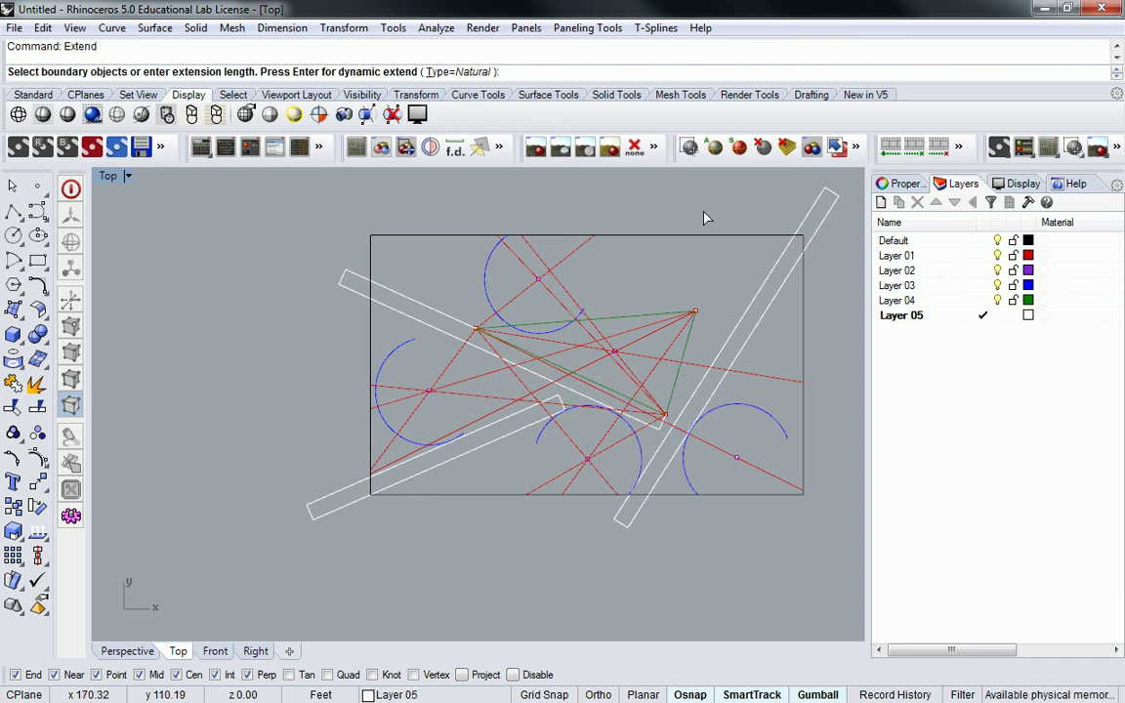
click(706, 236)
key(Return)
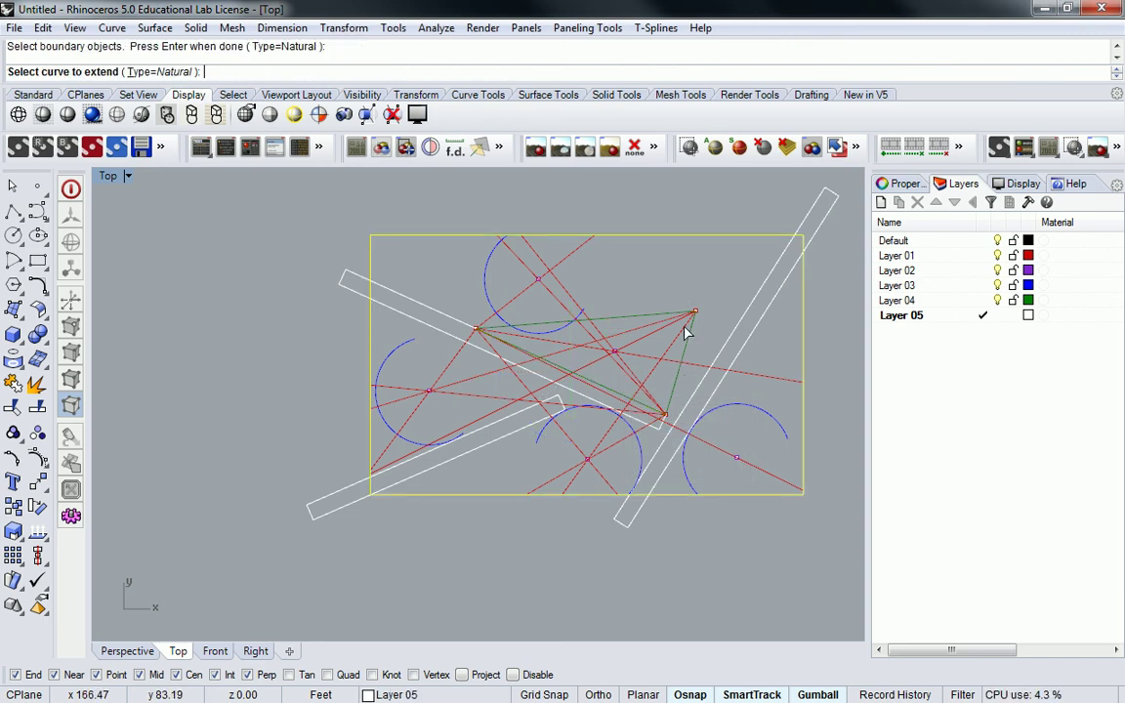
click(690, 339)
key(Return)
Step: Make Layer 03 current and draw a tangent line from the lower-right arc's open end to the frame's right edge
right_drag(715, 271, 696, 285)
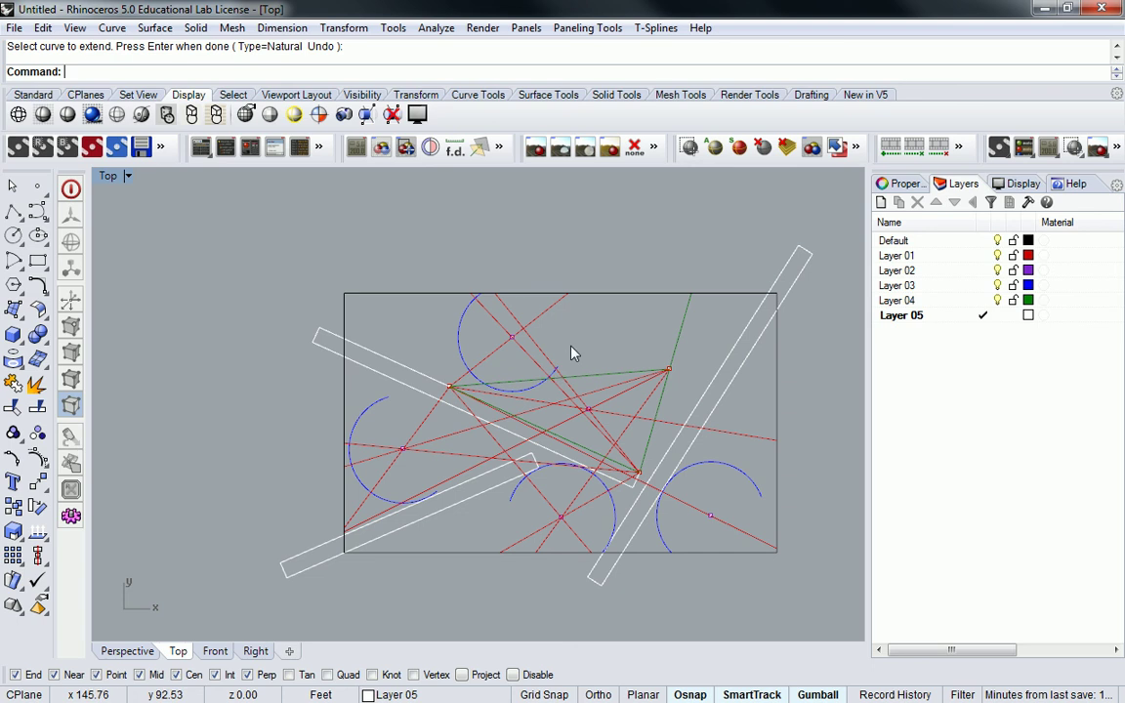
double_click(900, 285)
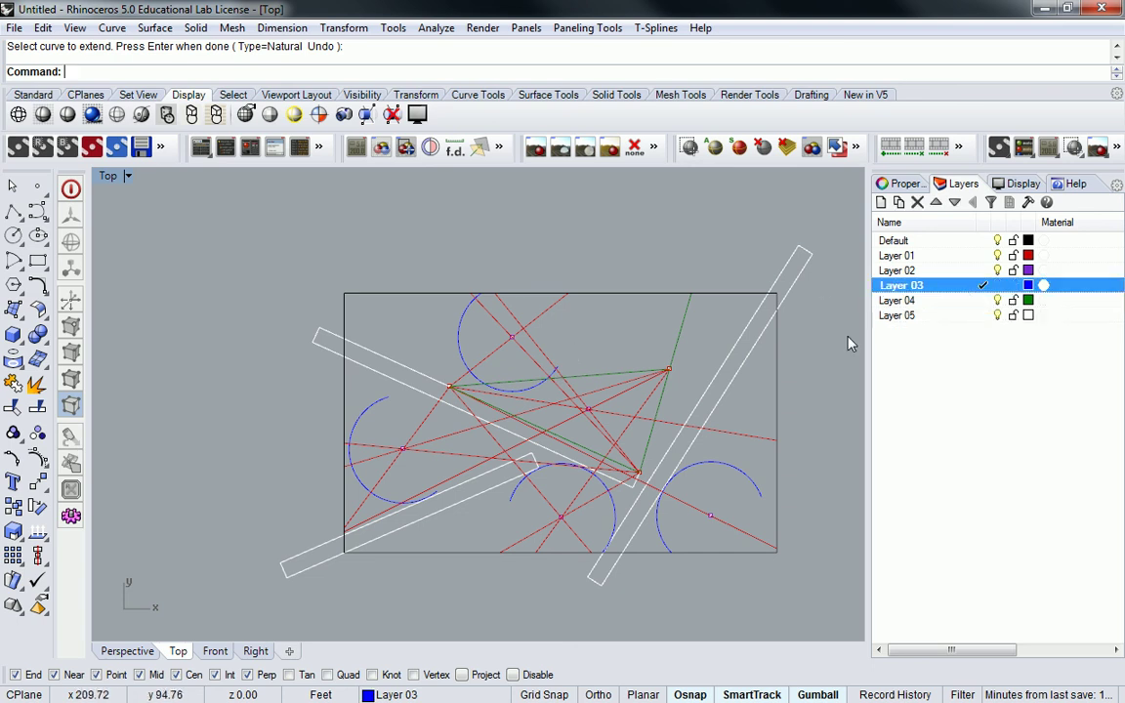
right_drag(661, 563, 651, 495)
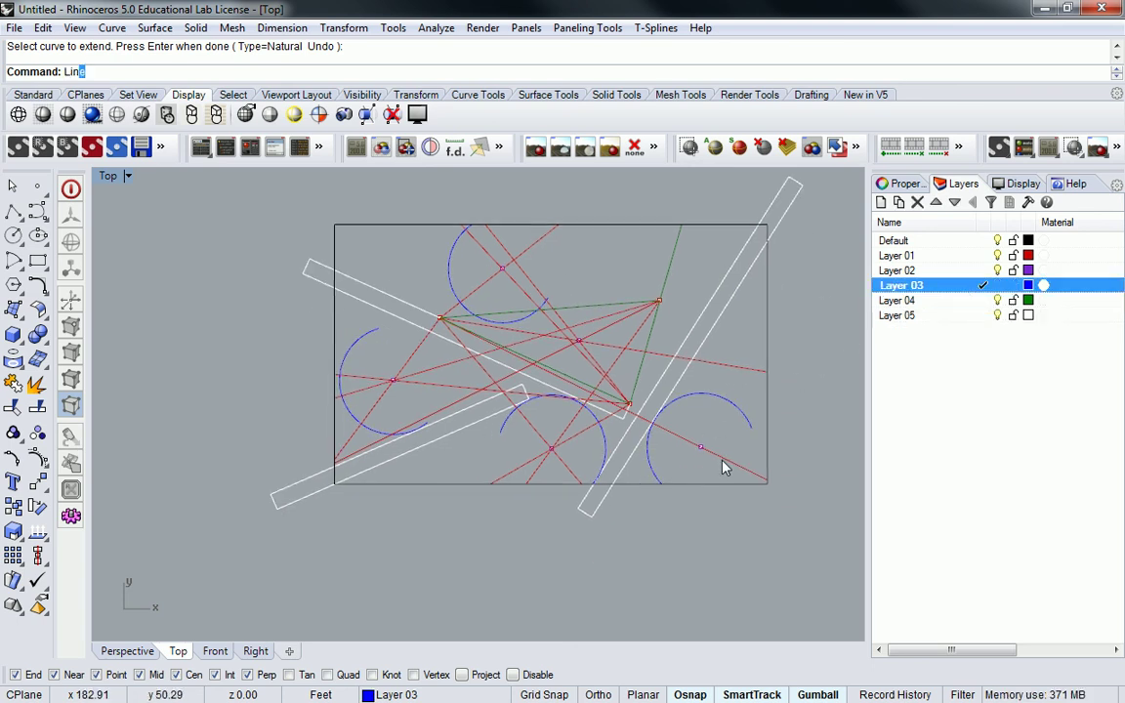
key(Return)
scroll(733, 459, up, 2)
click(754, 428)
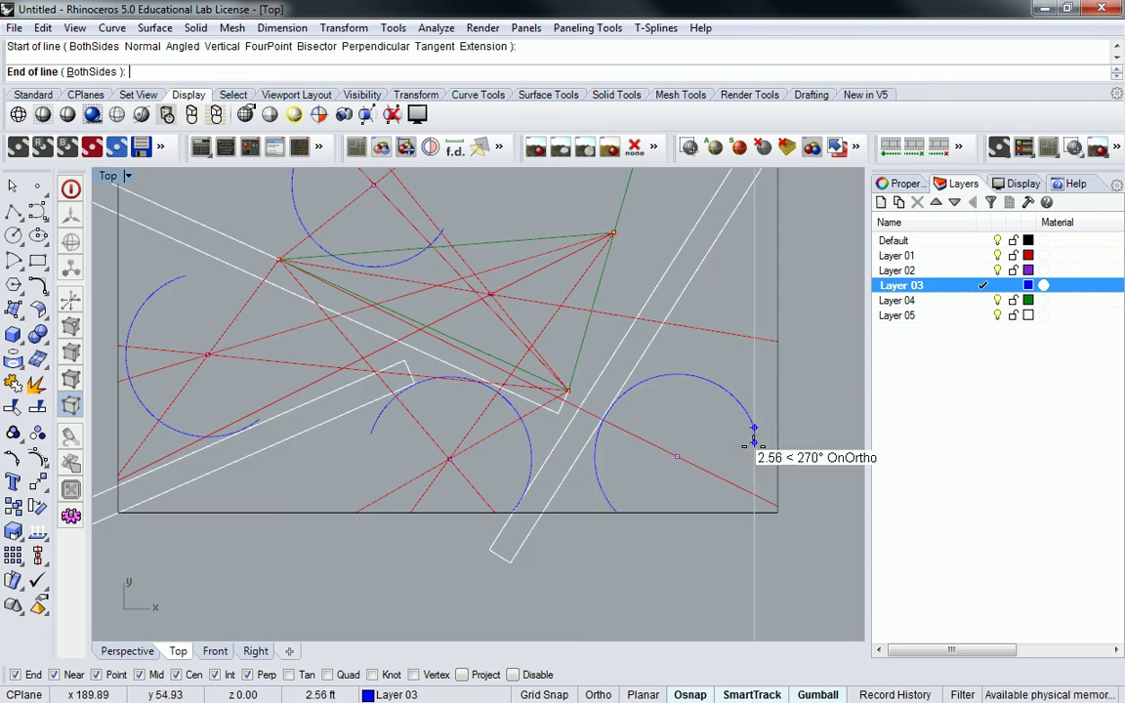
scroll(763, 463, up, 3)
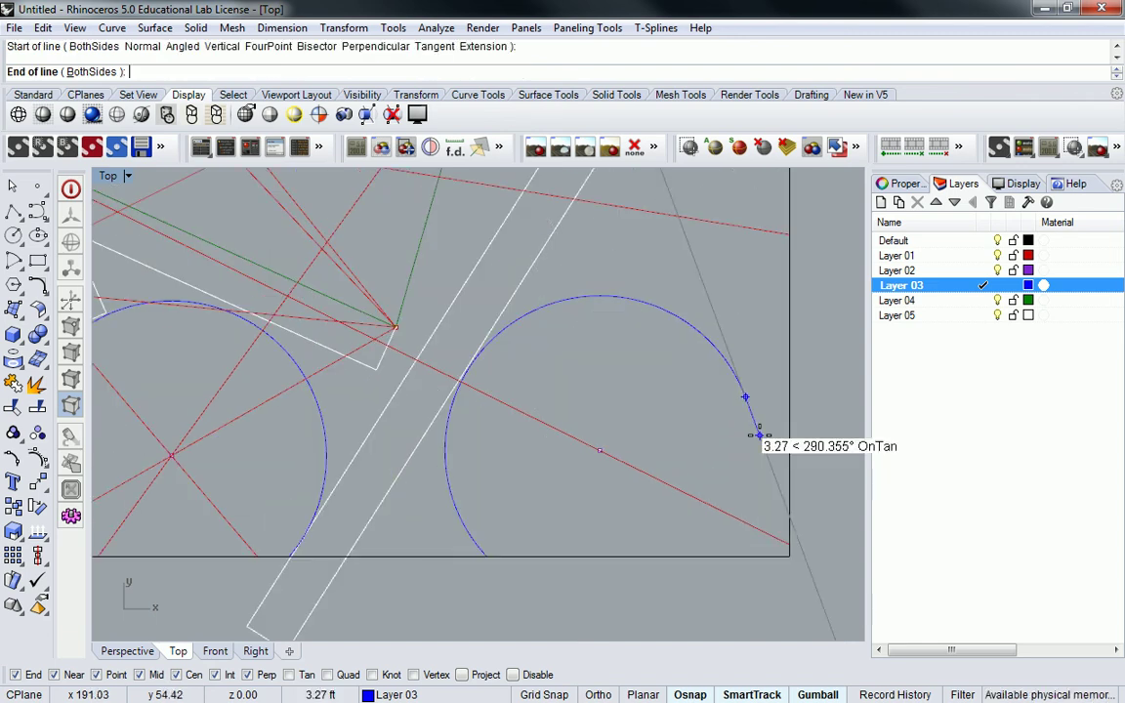
click(788, 517)
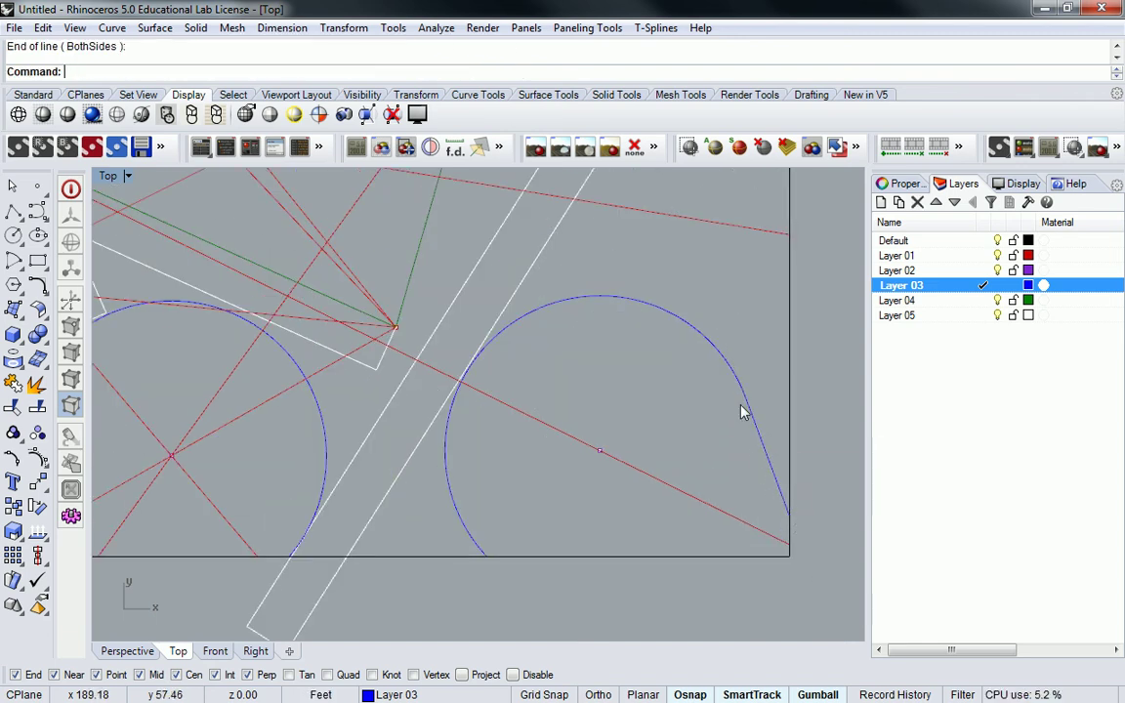
Step: Draw a tangent line from the left end of the bottom-middle arc down to the frame's bottom edge
scroll(585, 386, down, 5)
key(Return)
scroll(504, 415, up, 2)
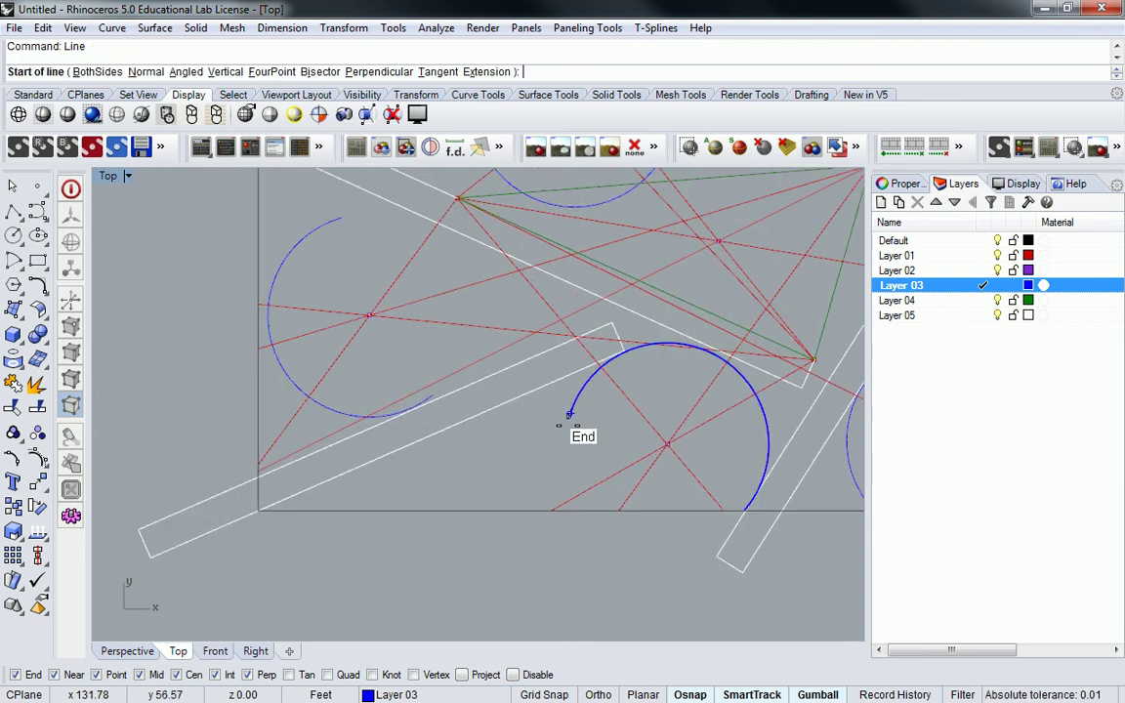
click(569, 414)
click(540, 508)
Step: Draw a tangent line from the upper arc's lower-right end up to the frame's top edge
key(Left)
key(Left)
key(Up)
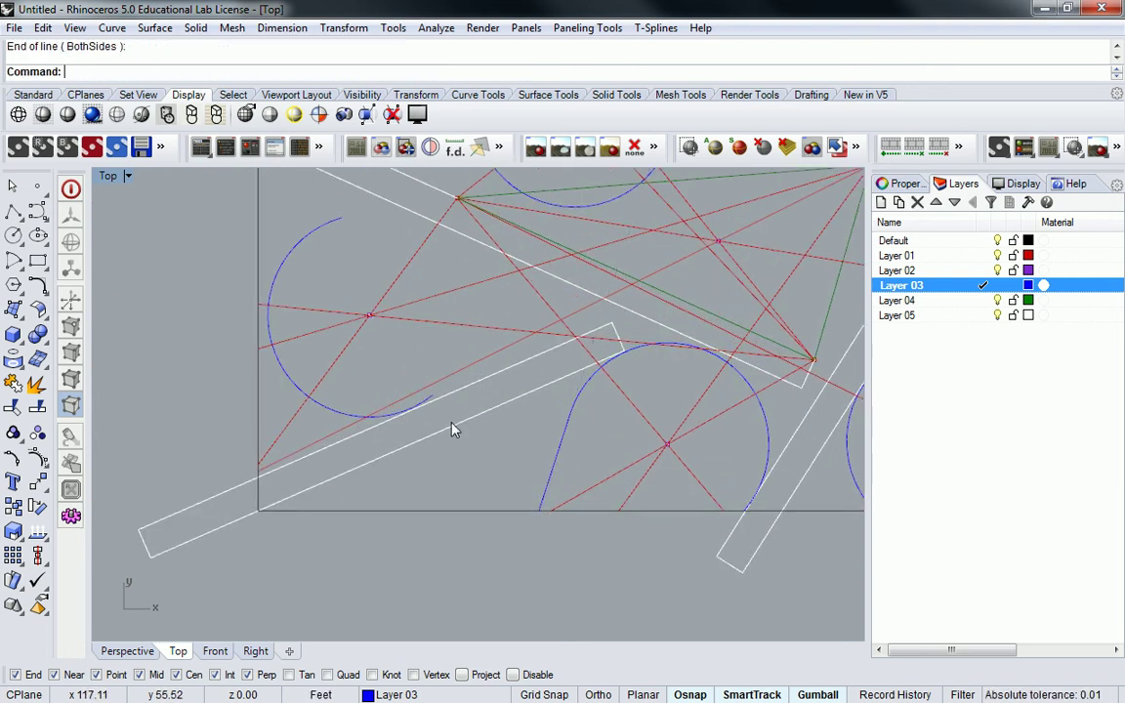
key(Return)
key(Up)
key(Up)
key(Right)
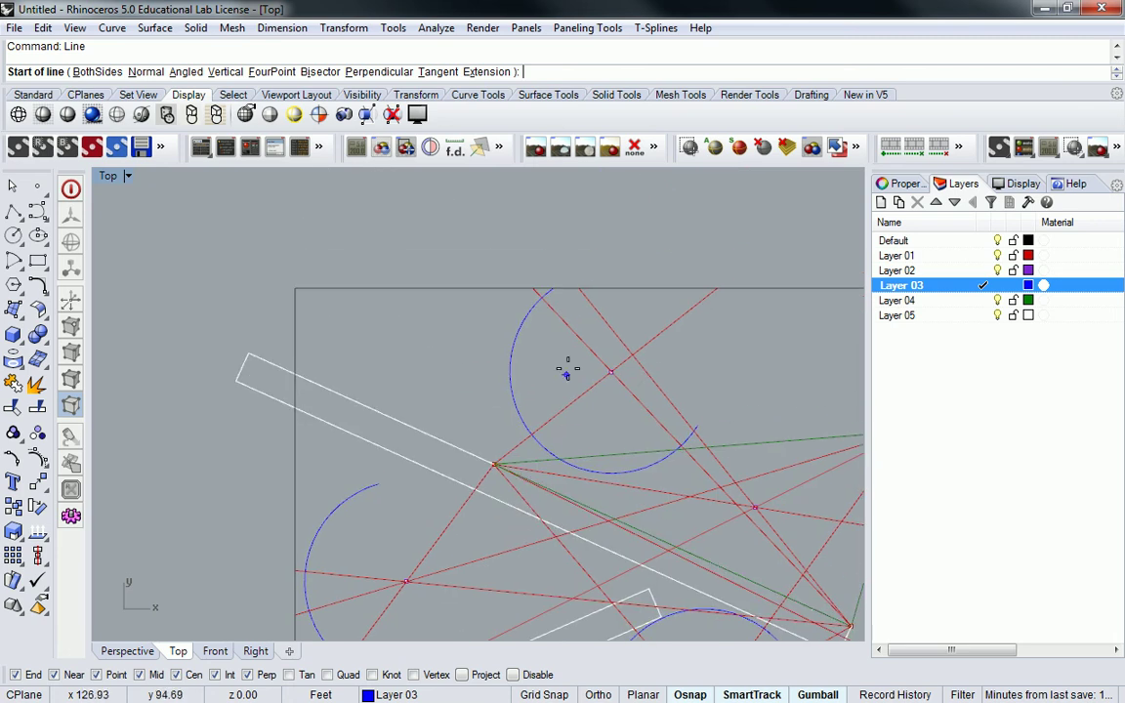
click(695, 427)
key(Right)
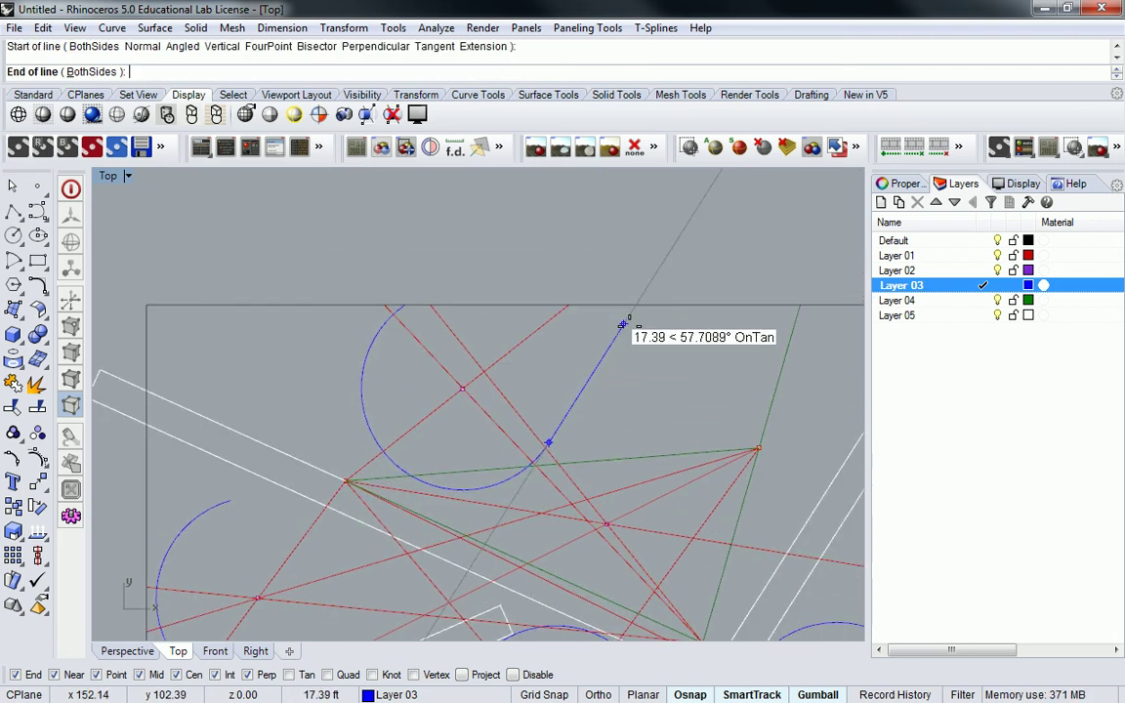
click(639, 303)
scroll(644, 315, down, 3)
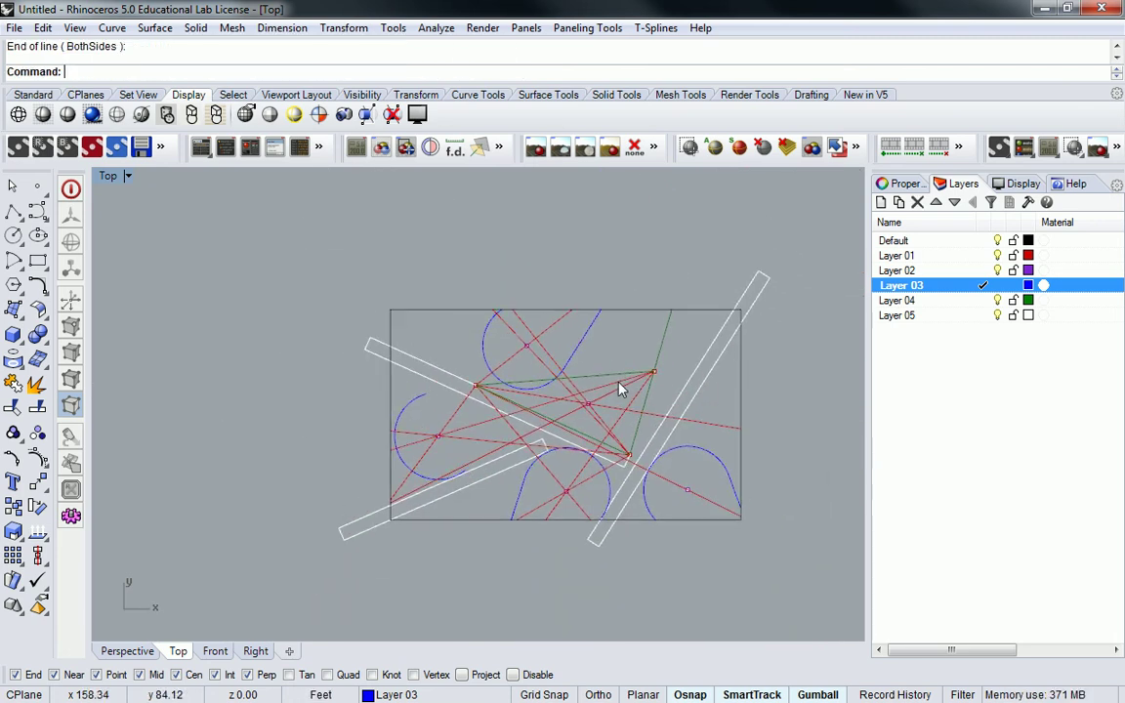
scroll(637, 395, up, 2)
right_drag(748, 389, 661, 392)
key(Left)
key(Return)
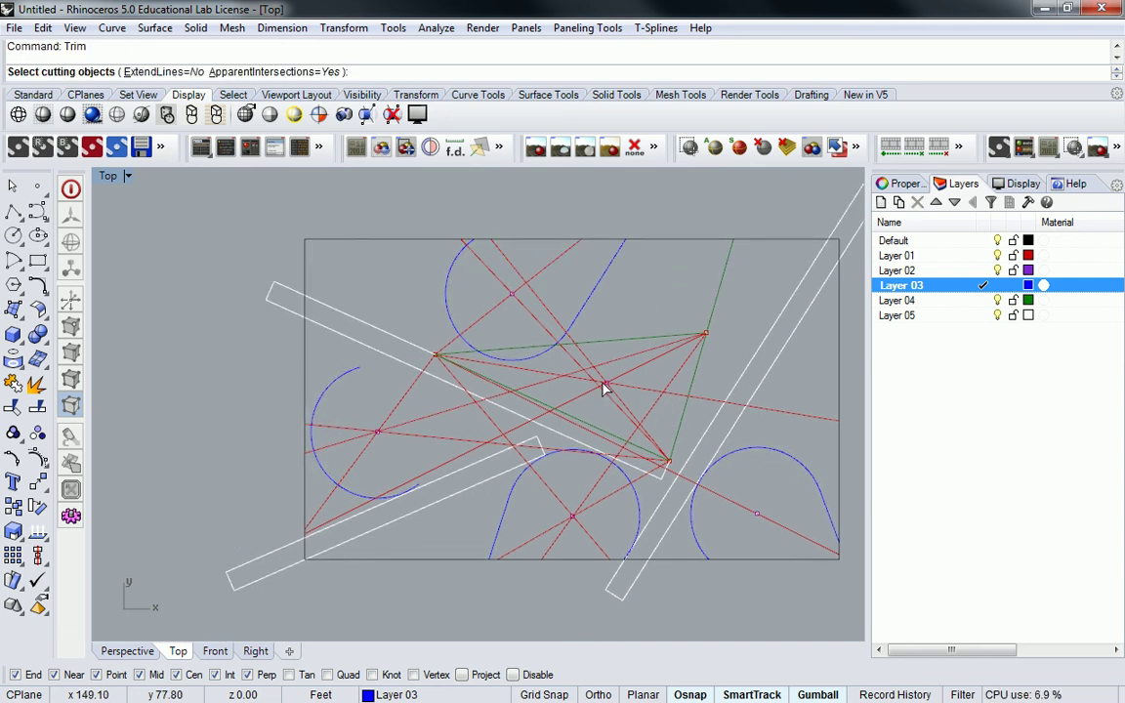
scroll(615, 382, up, 2)
scroll(637, 406, down, 3)
scroll(673, 351, up, 3)
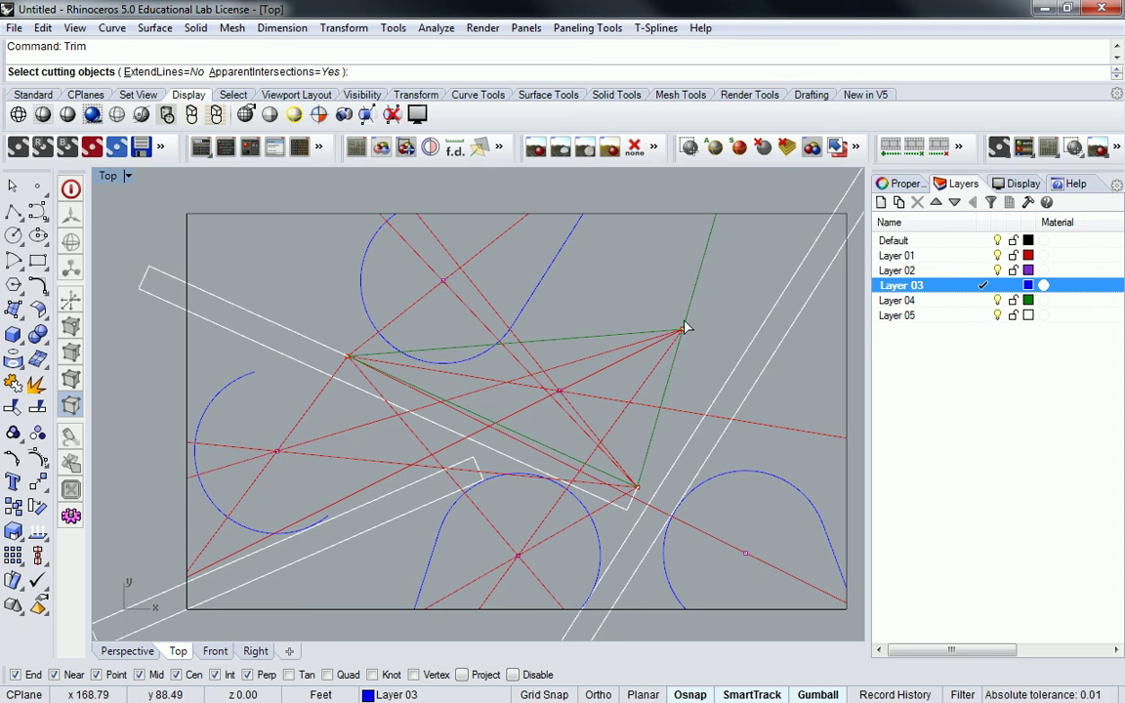
key(Escape)
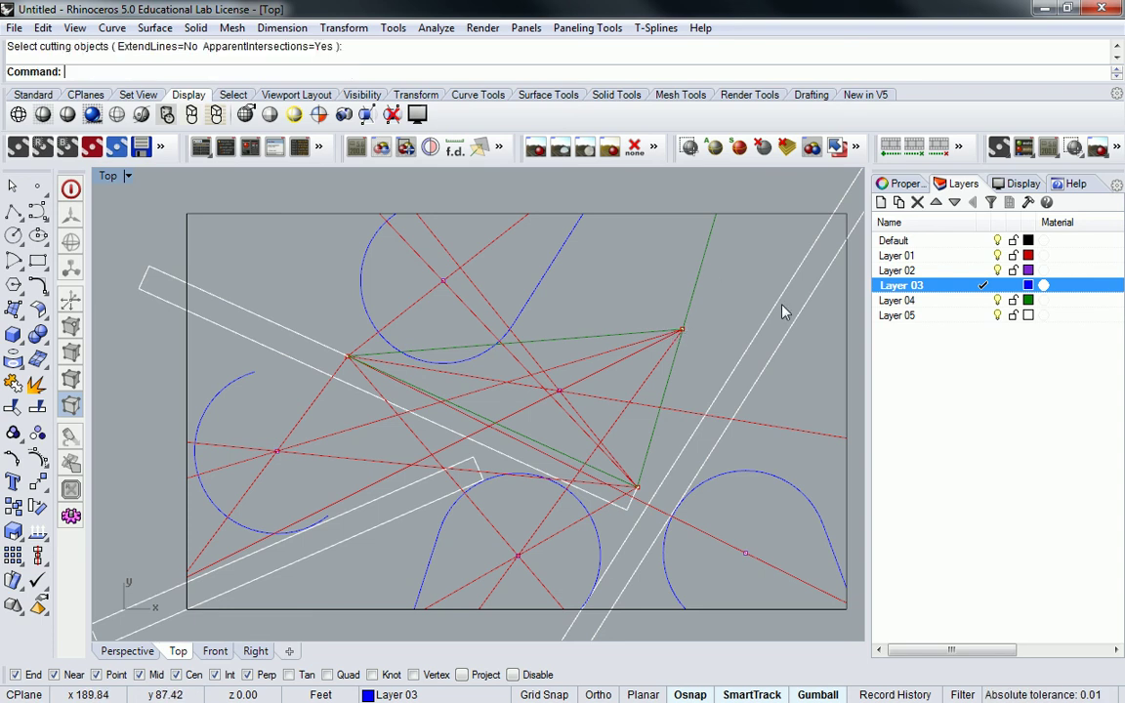
Step: Make the Default layer current and draw a circle of 25' radius centred on the triangle's upper-right vertex
click(983, 241)
right_drag(750, 316, 735, 326)
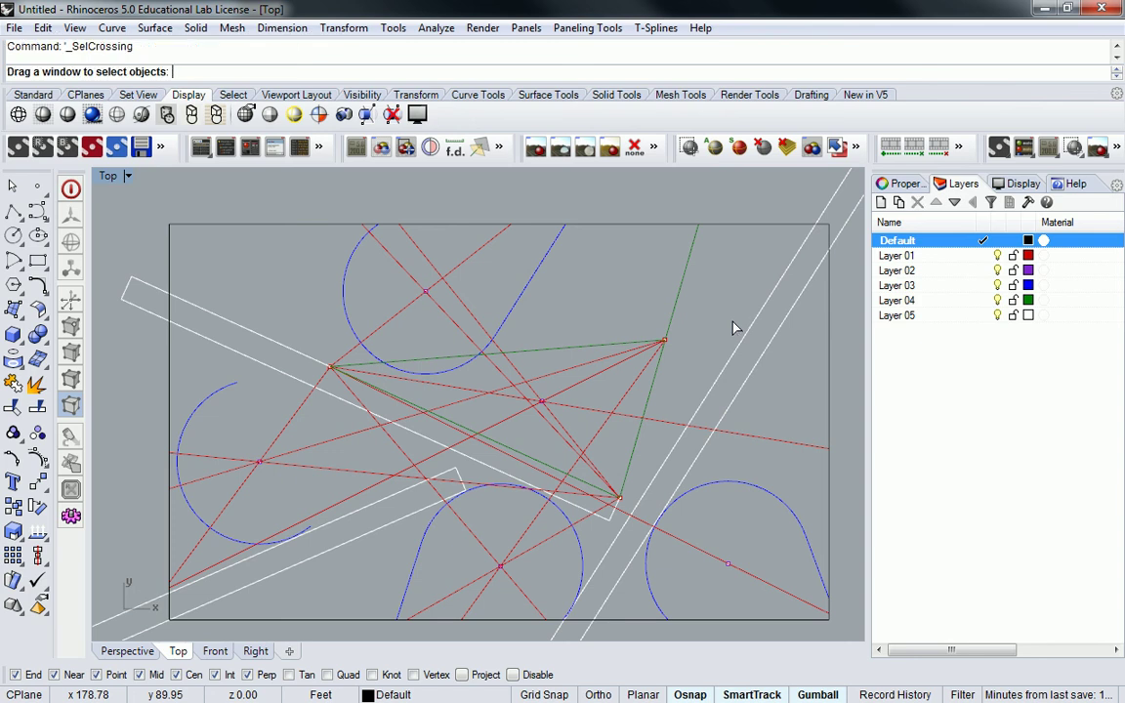
key(Escape)
text(C)
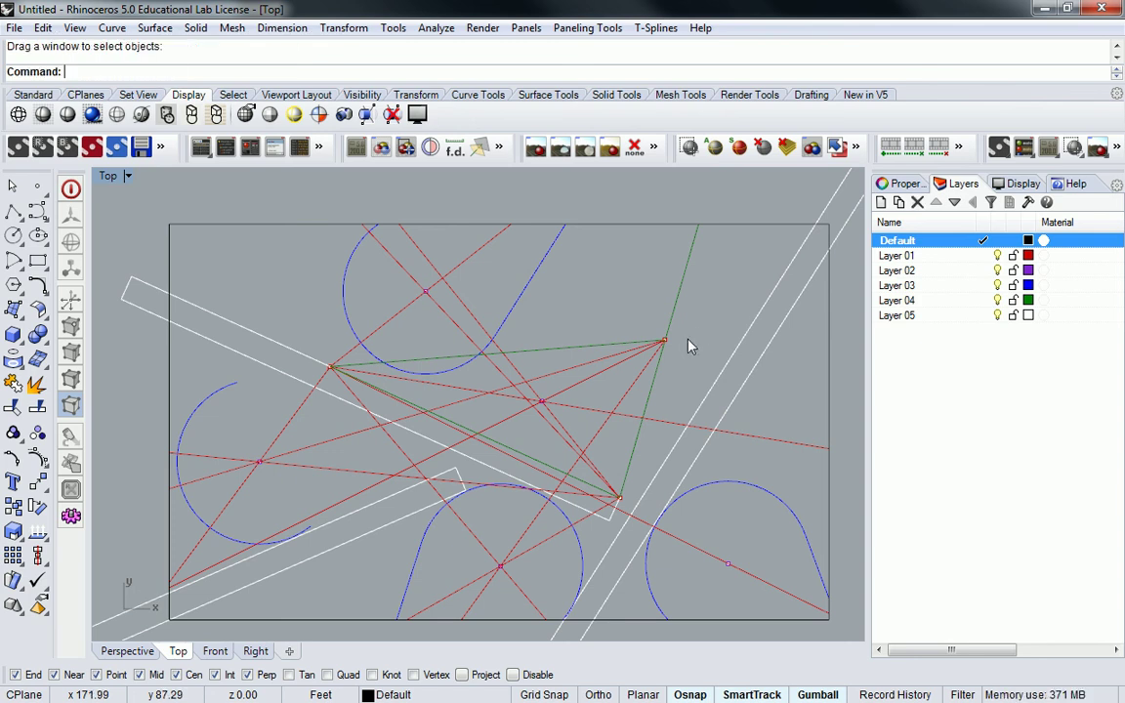
text(irc)
key(Return)
click(665, 341)
scroll(667, 340, down, 3)
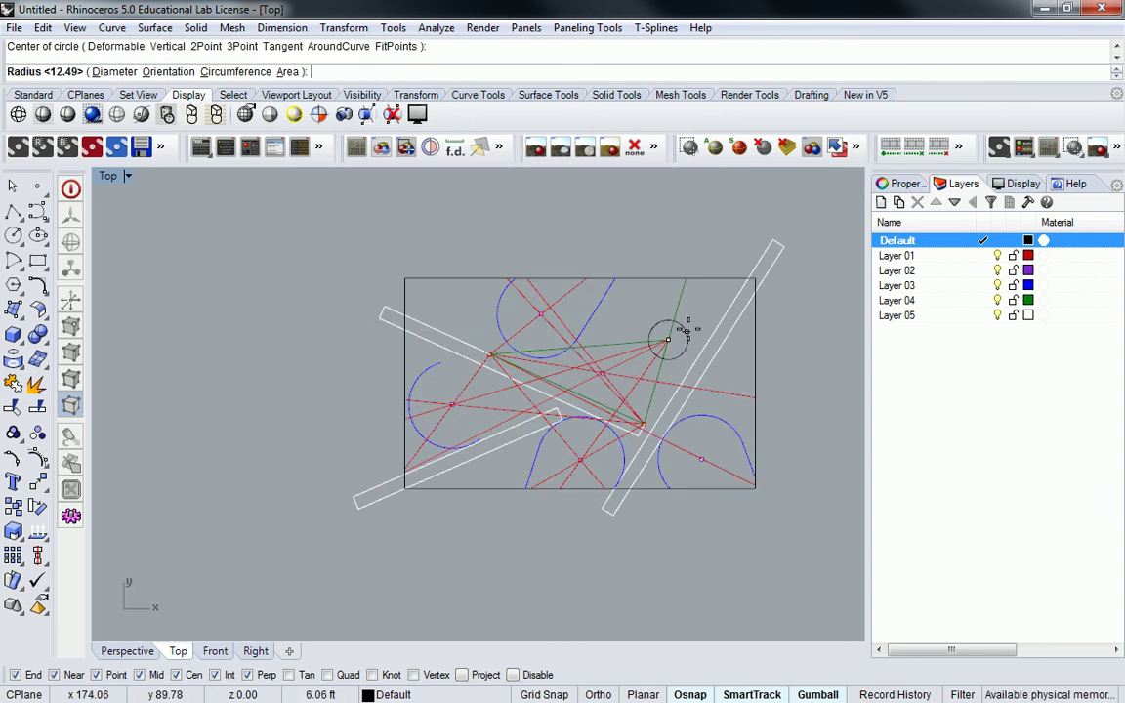
text(25')
key(Return)
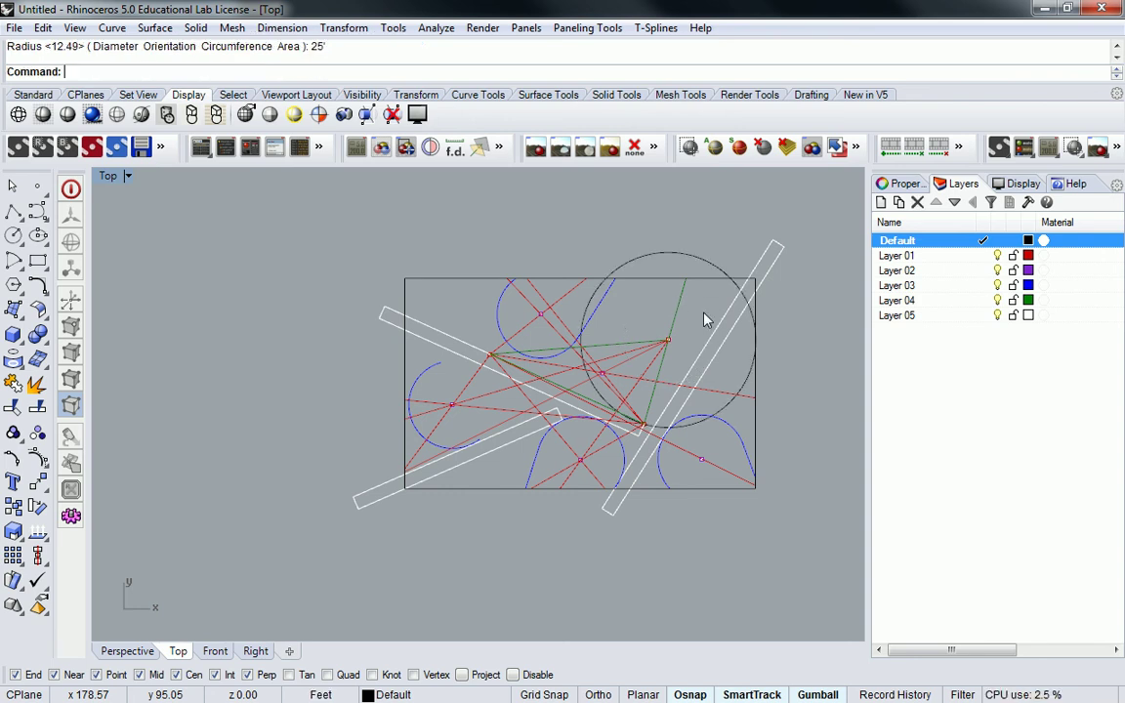
Step: Measure the area of the 25' radius circle
text(area)
key(Return)
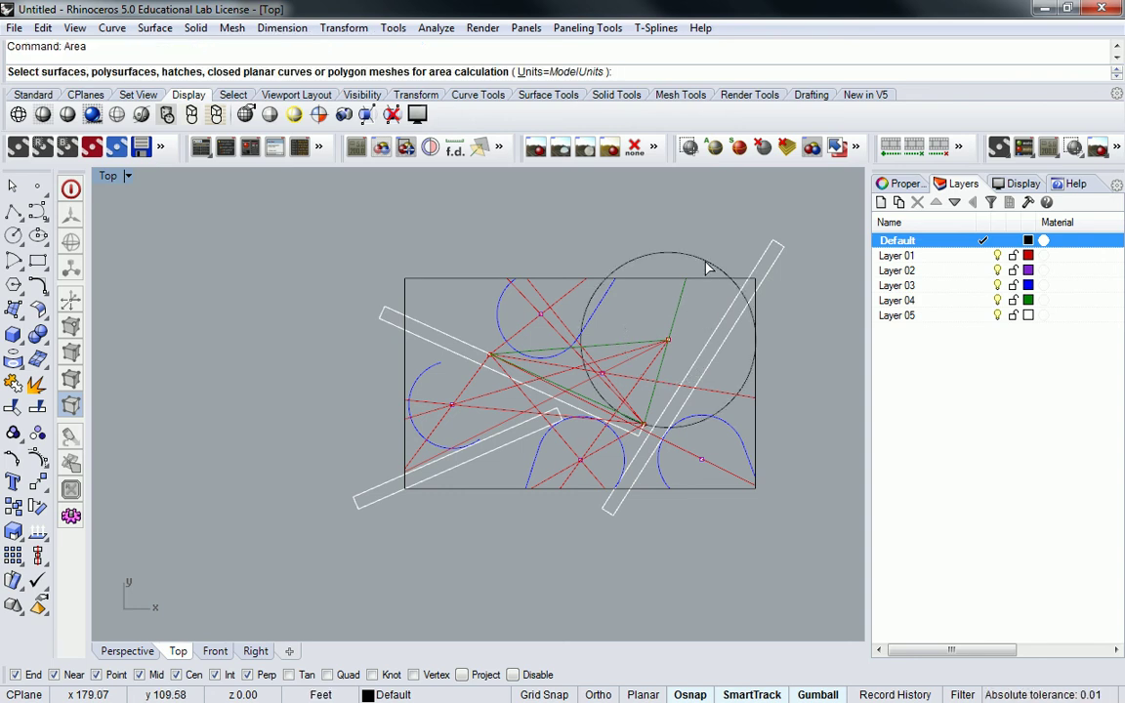
click(707, 265)
key(Return)
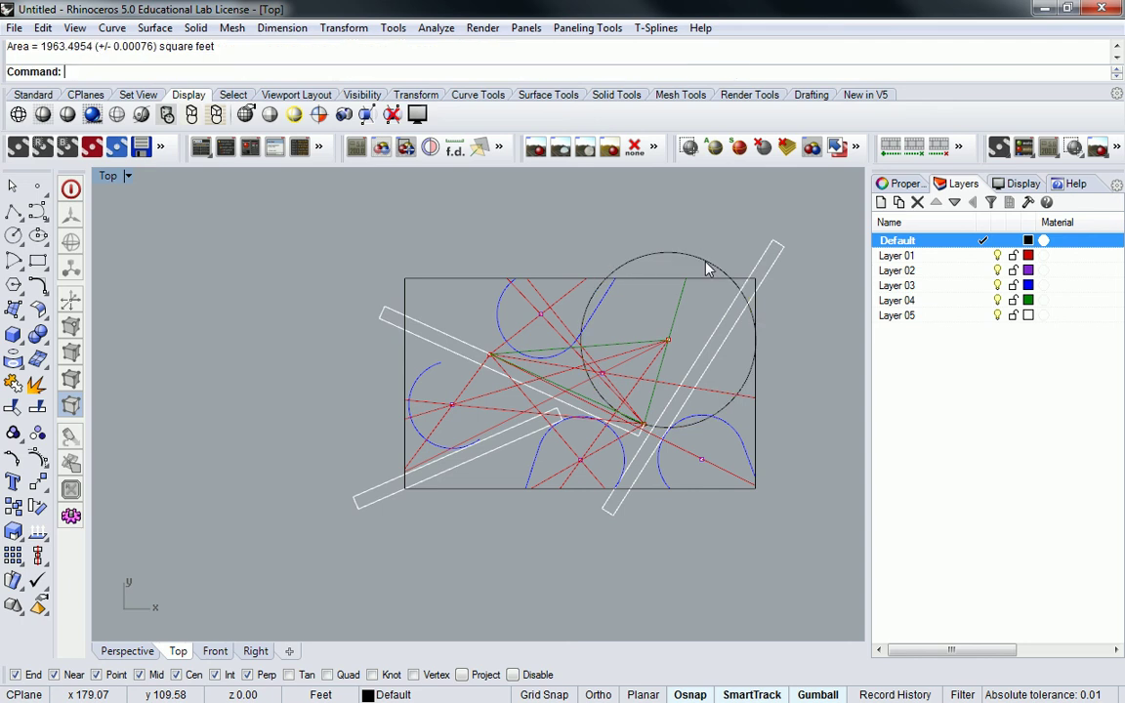
Step: Scale the circle about its centre by a factor of 1
click(707, 266)
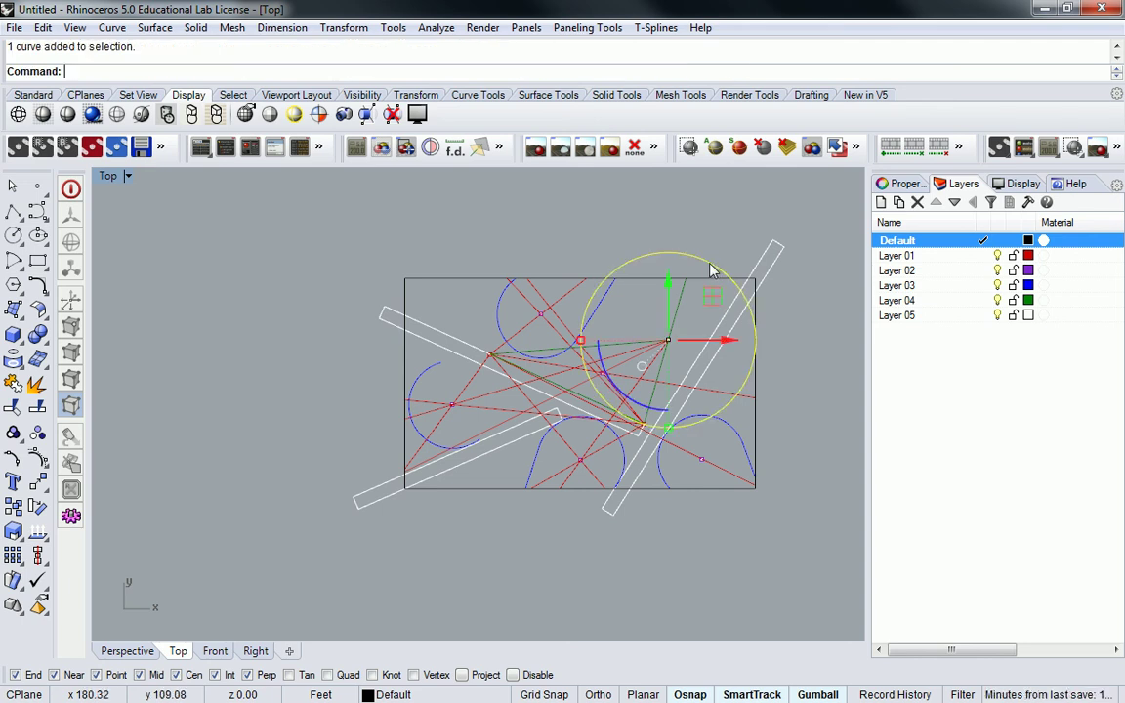
text(Scale1D)
key(Return)
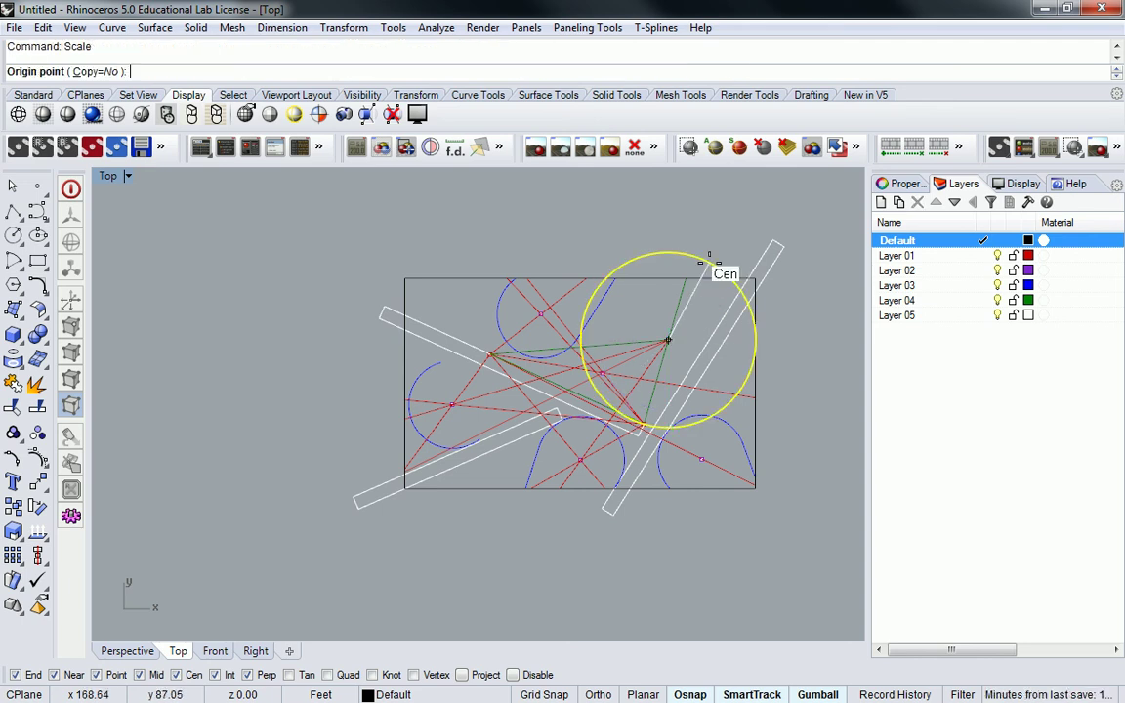
click(667, 340)
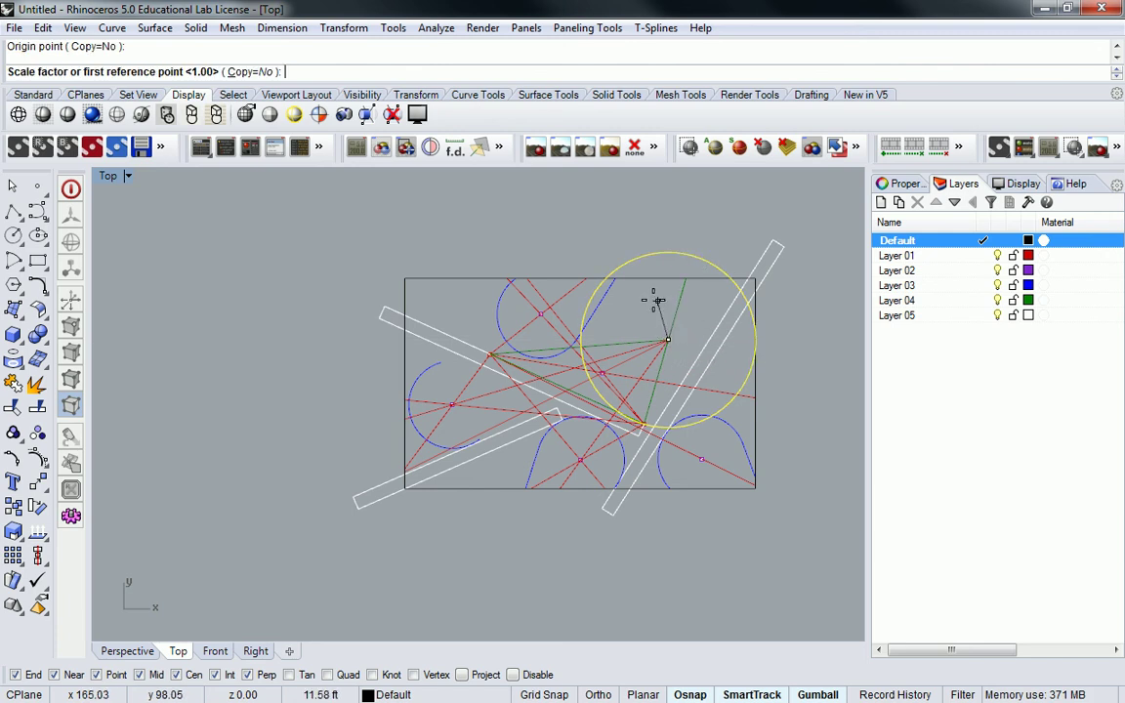
text(1)
key(Return)
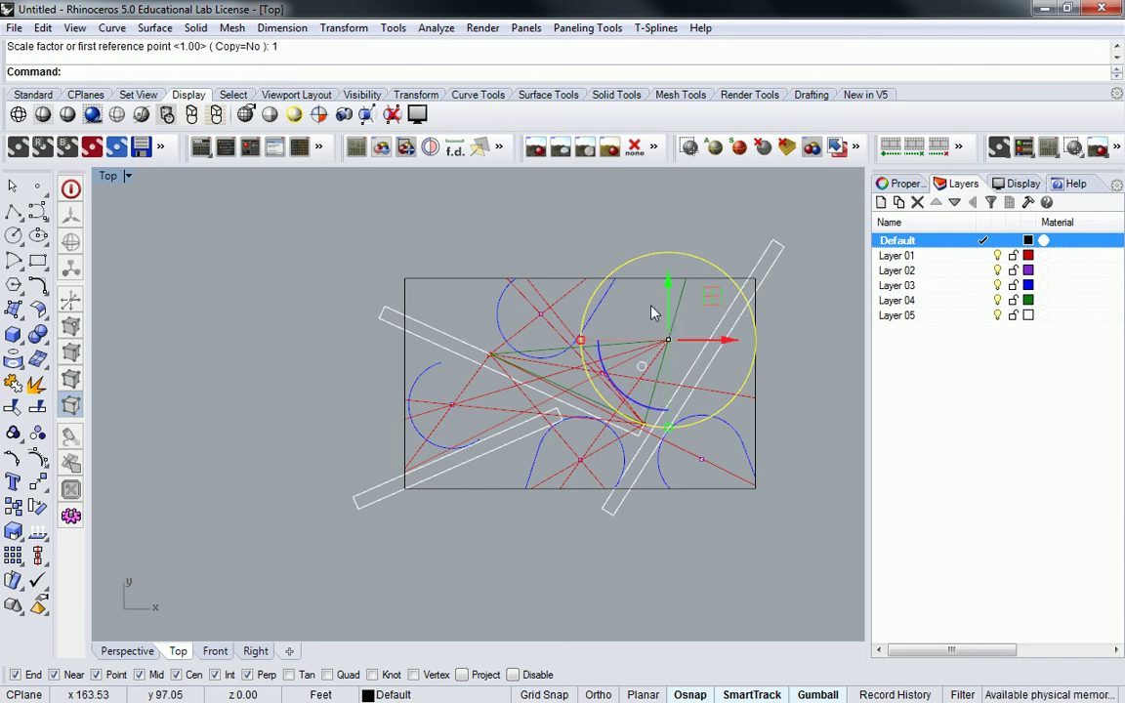
Step: Scale the circle about its centre by a factor of 0.5
key(Return)
click(669, 340)
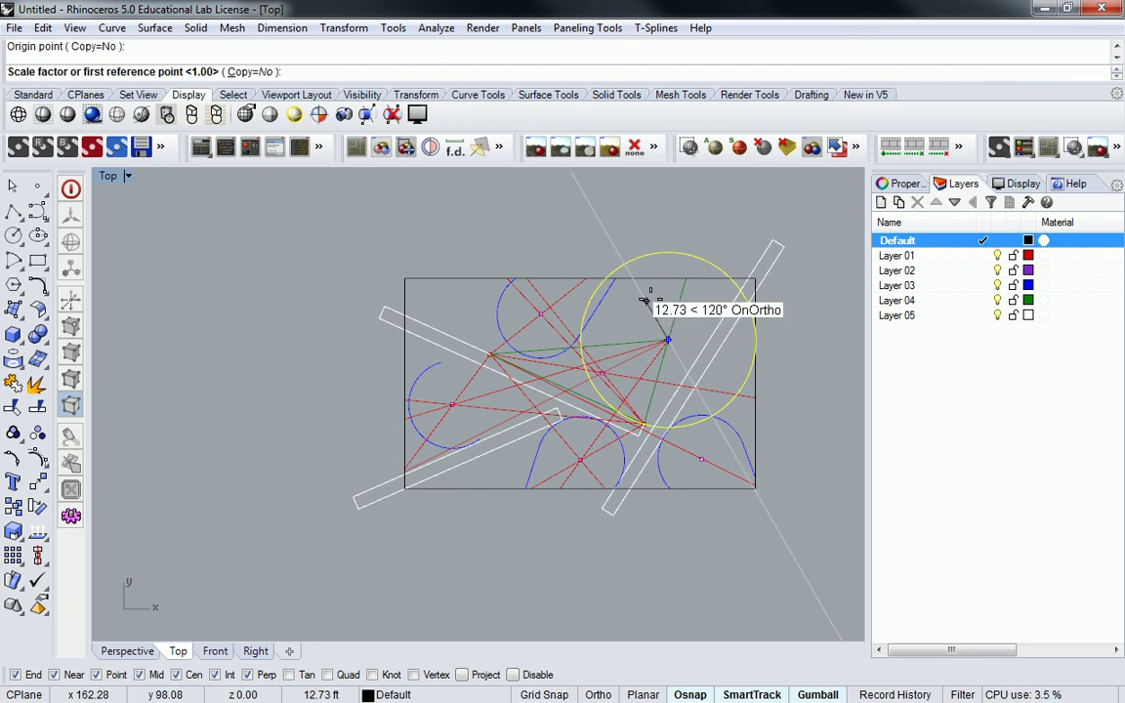
text(.5)
key(Return)
scroll(678, 346, up, 3)
click(730, 459)
key(Escape)
Step: Measure the area of the half-scale circle
text(Area)
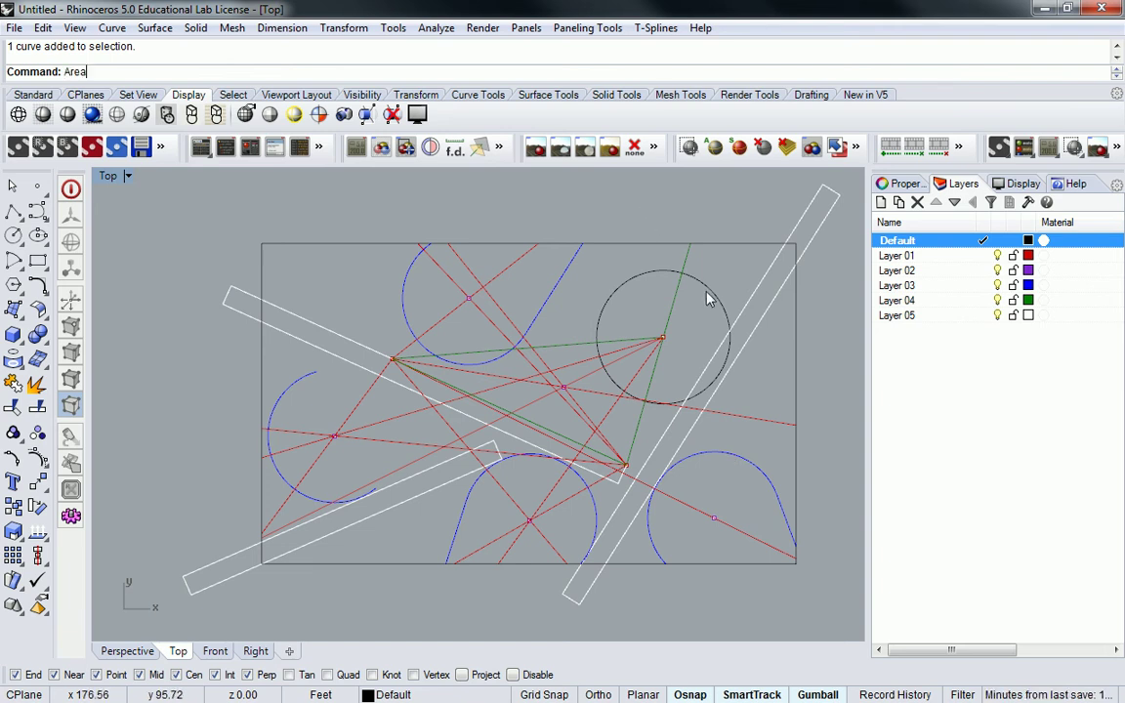
key(Return)
click(713, 297)
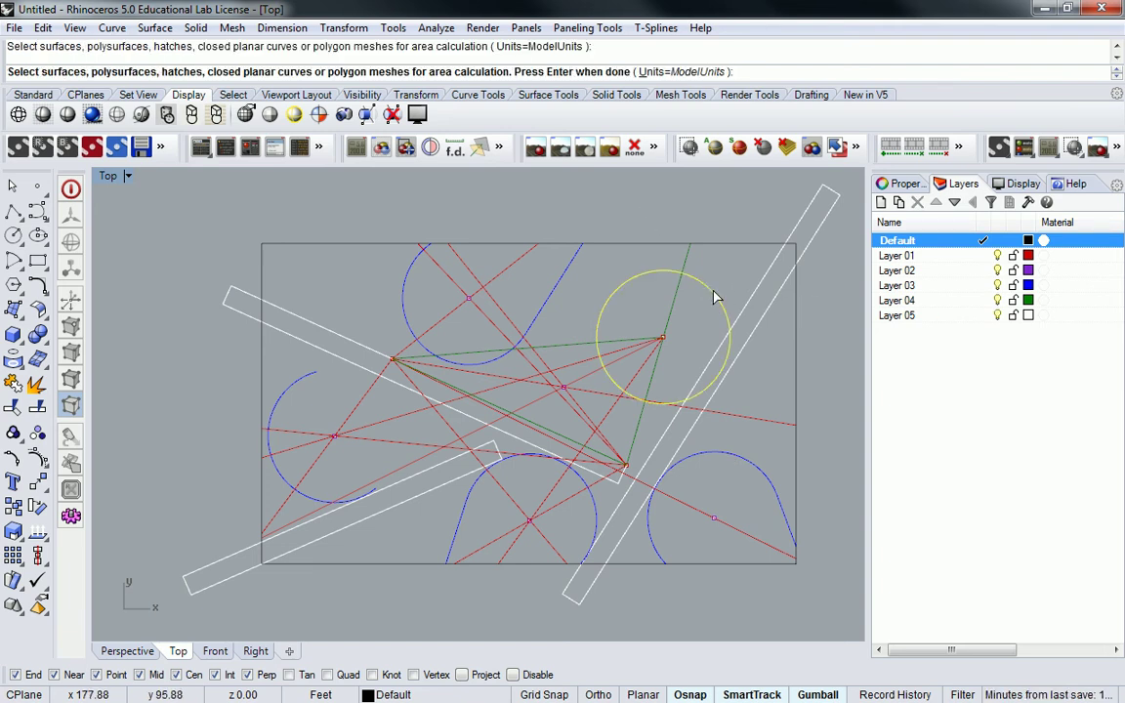
key(Return)
right_drag(720, 286, 693, 299)
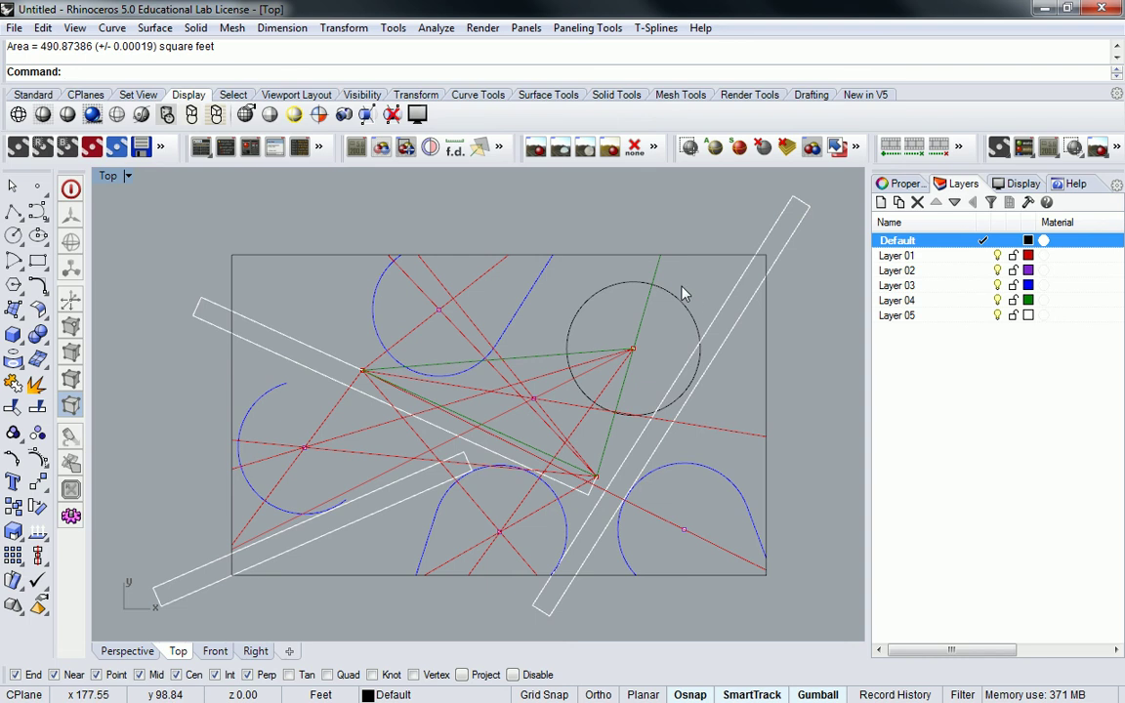
Step: Undo the half-size scaling and scale the circle about its centre by a factor of 0.75
key(ctrl+z)
text(Scale)
key(Return)
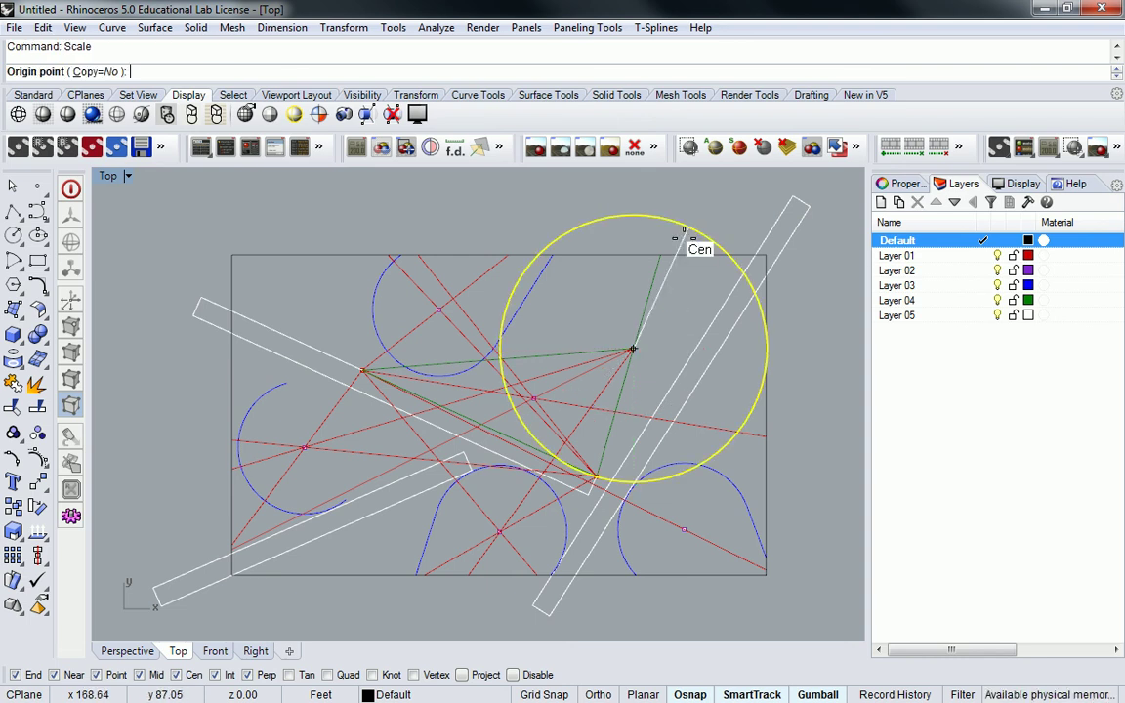
click(675, 237)
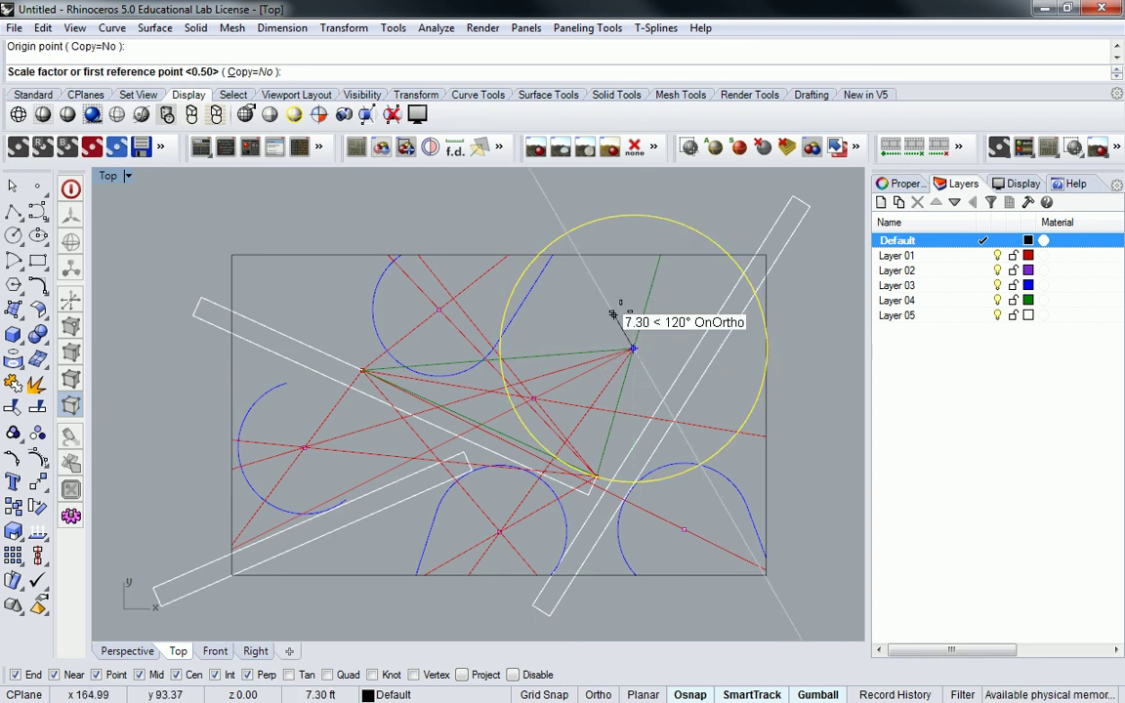
text(.75)
key(Return)
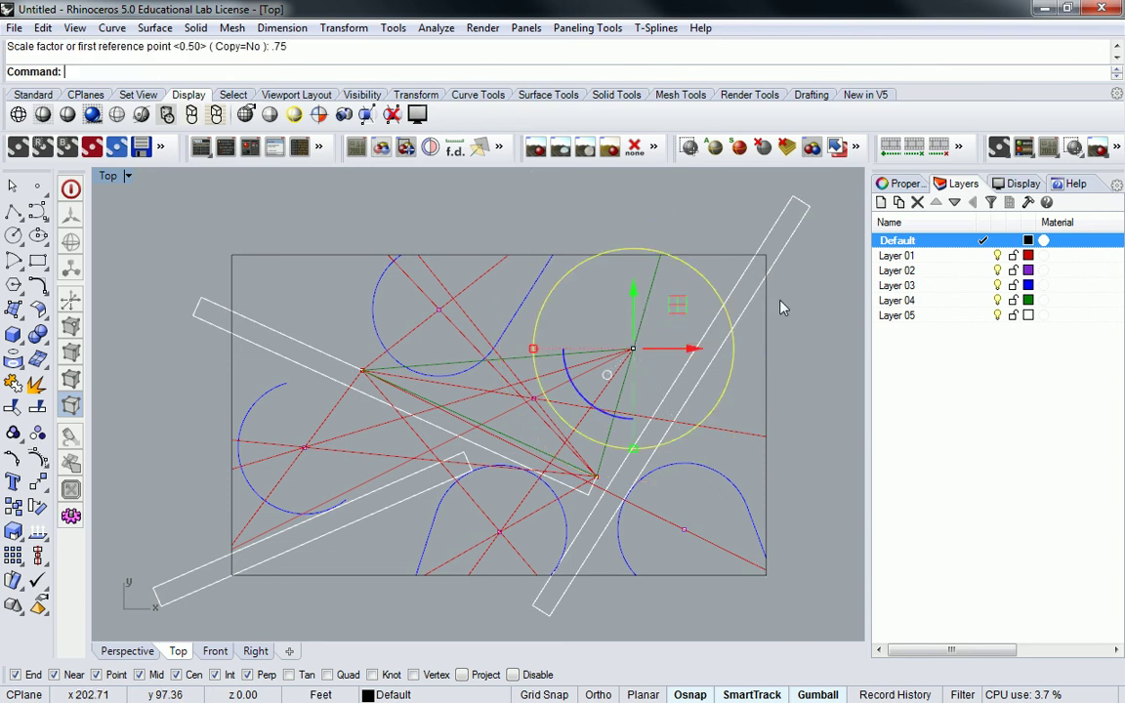
Step: Measure the area of the circle scaled by 0.75
text(Area)
key(Return)
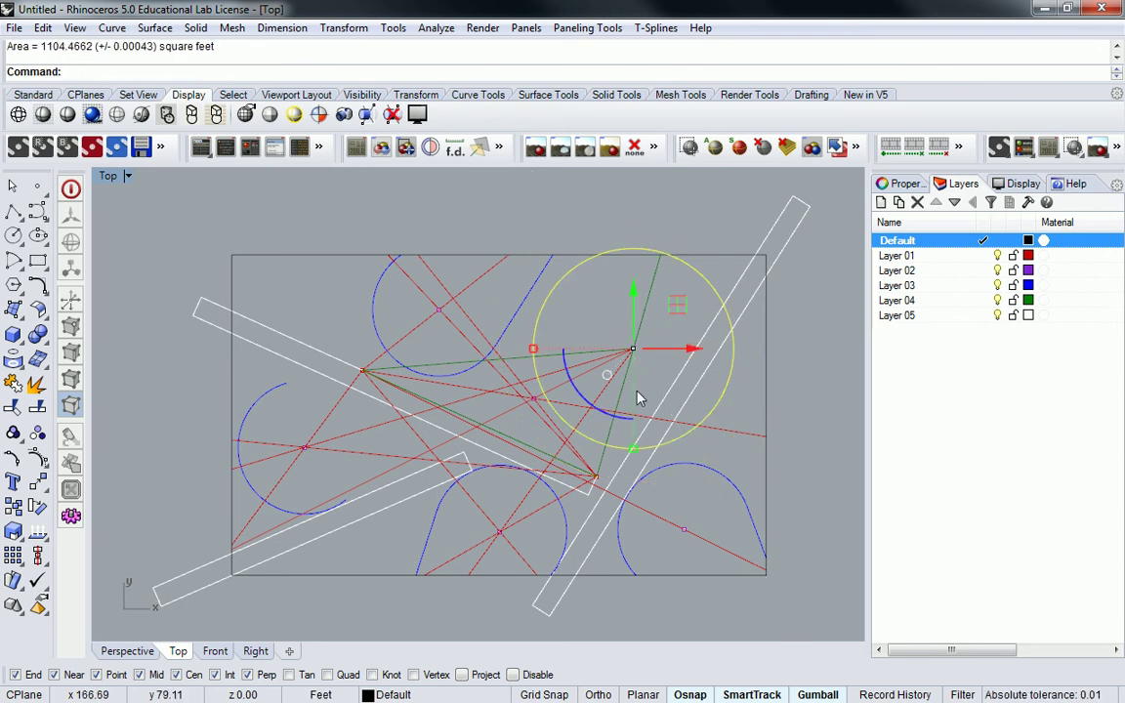
key(Escape)
Step: Delete the scaled circle centred on the upper-right radial point
click(701, 287)
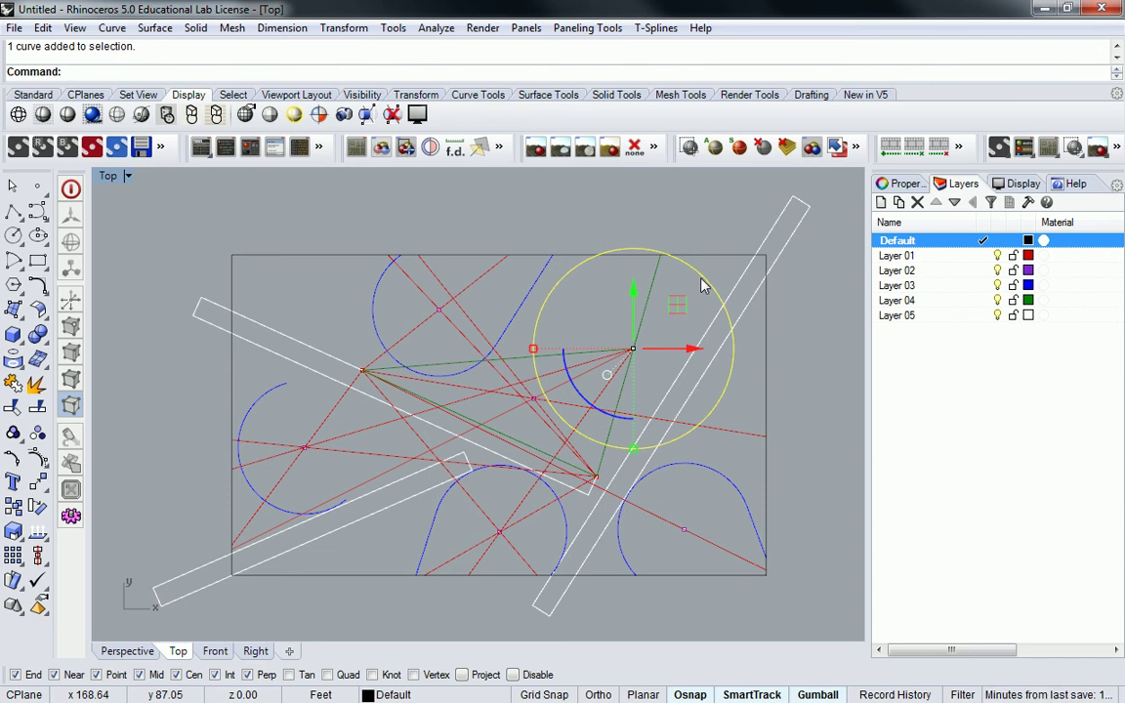
mouse_move(673, 280)
right_down()
mouse_move(734, 260)
mouse_move(653, 243)
right_up()
key(Escape)
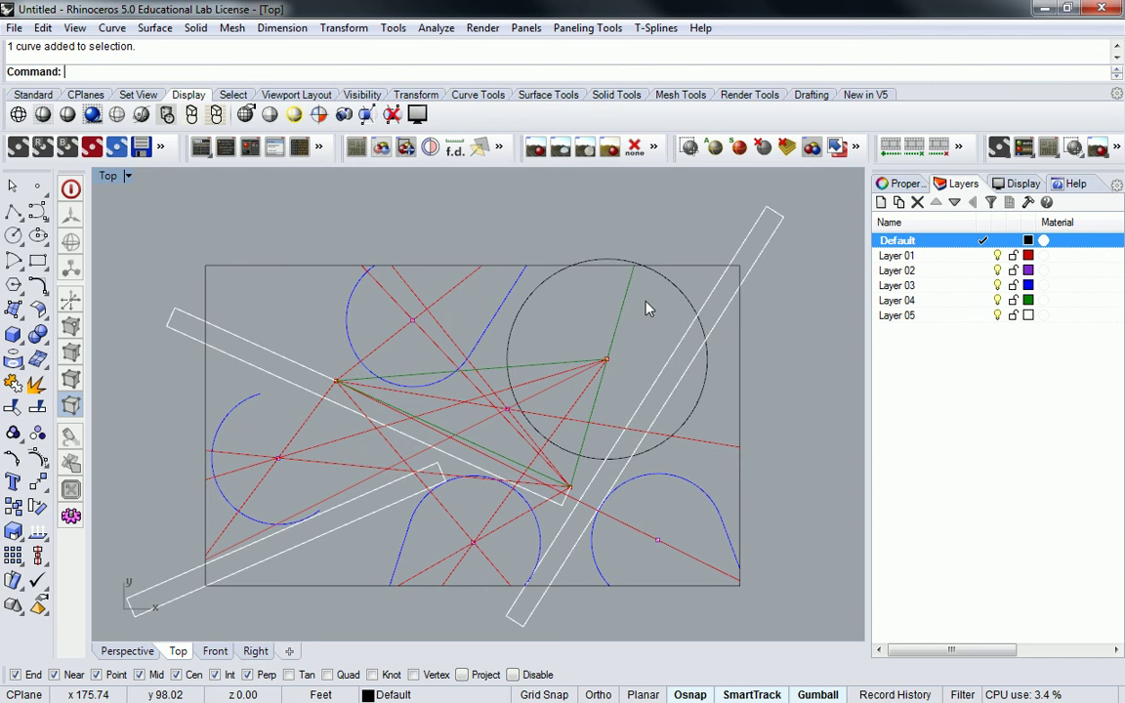
click(687, 293)
key(Delete)
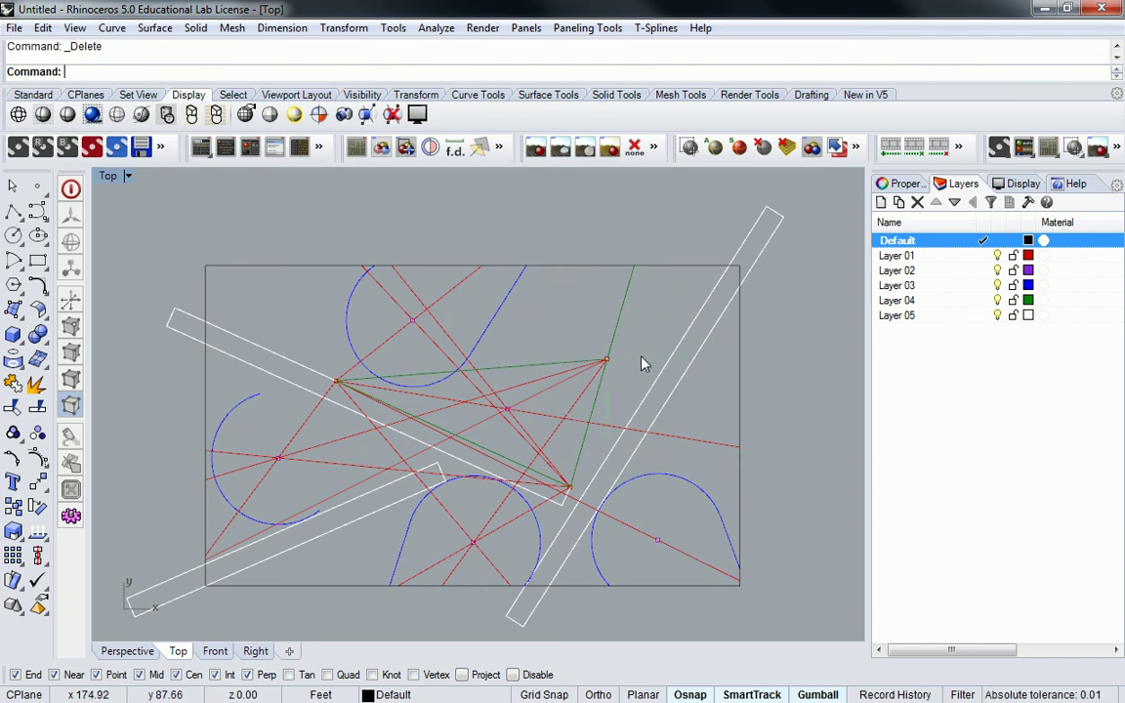
text(Trim)
key(Return)
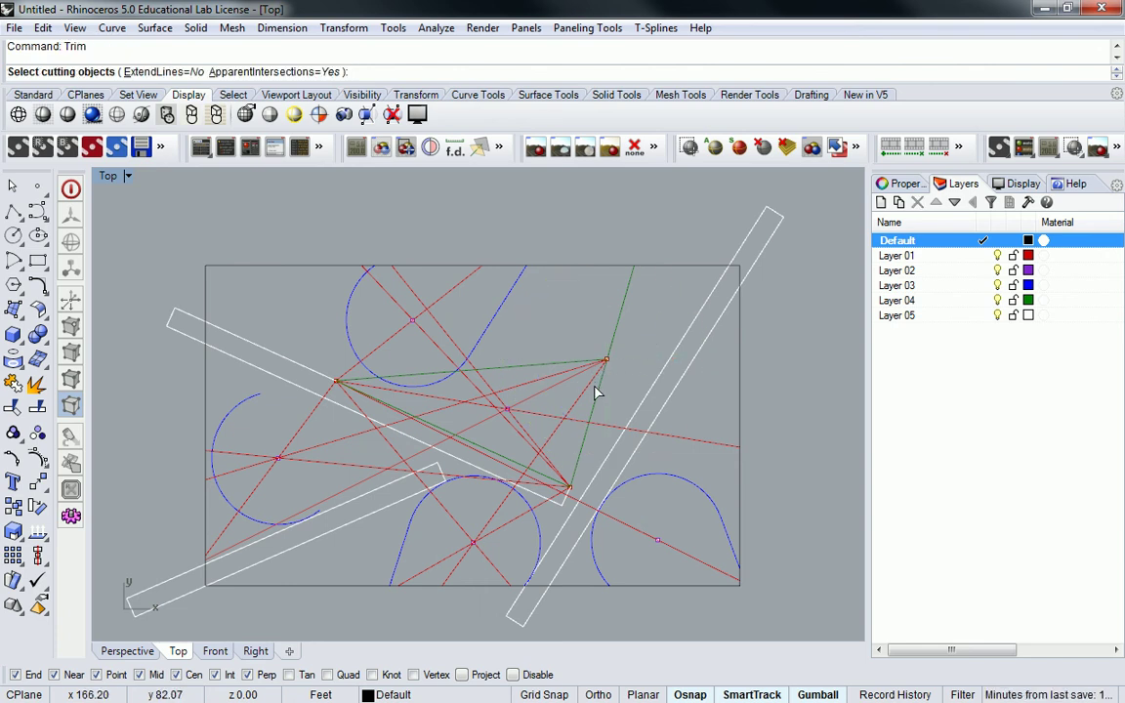
click(585, 393)
key(Escape)
Step: Using all curves as cutting objects, trim away the red and green segments left of the upper-right radial point
text(Trim)
key(Return)
scroll(579, 392, down, 6)
drag(695, 218, 414, 447)
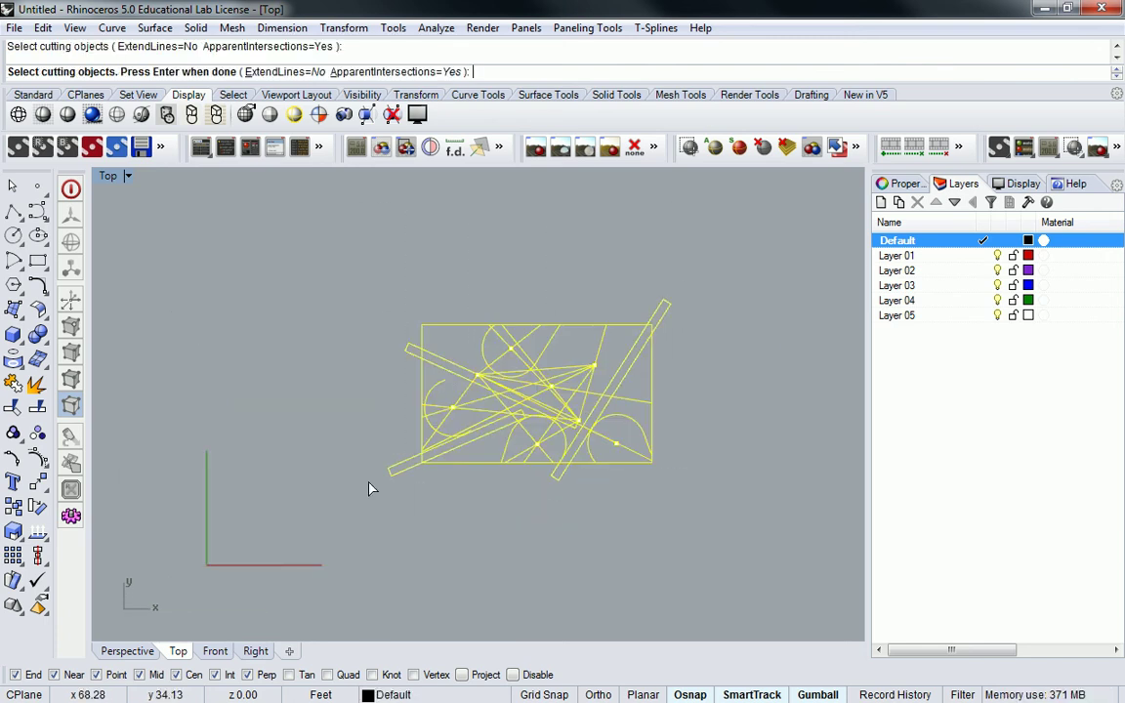
scroll(577, 384, up, 8)
key(Return)
click(597, 365)
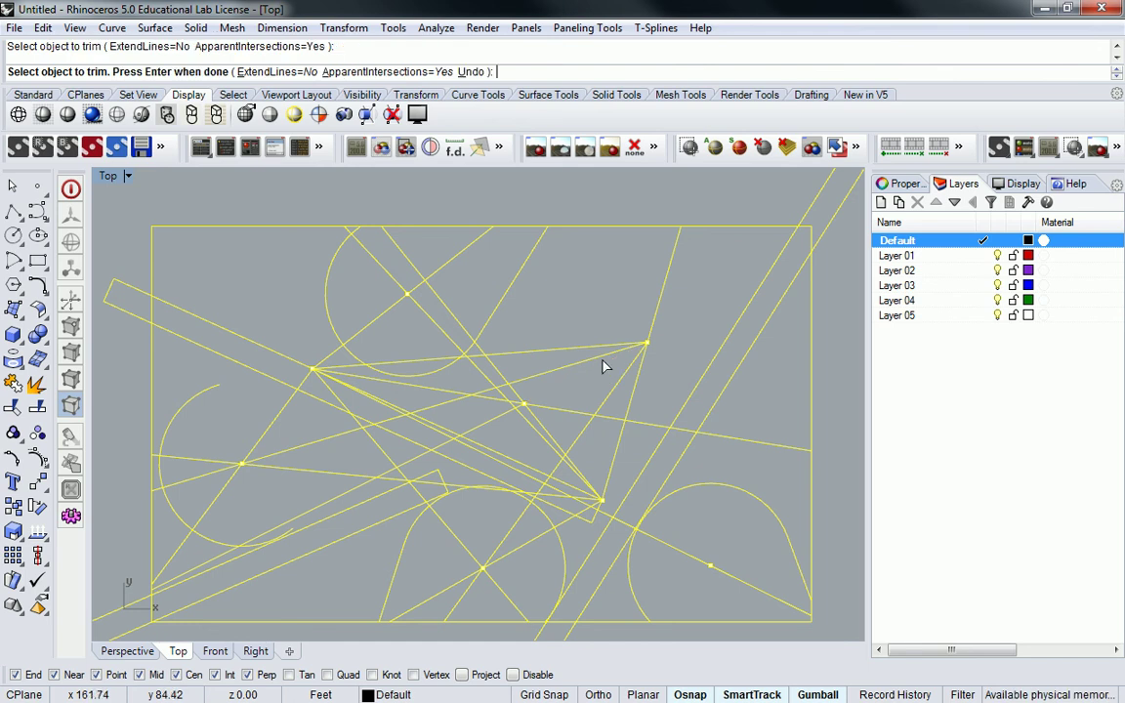
click(616, 383)
scroll(616, 378, down, 3)
scroll(557, 394, up, 3)
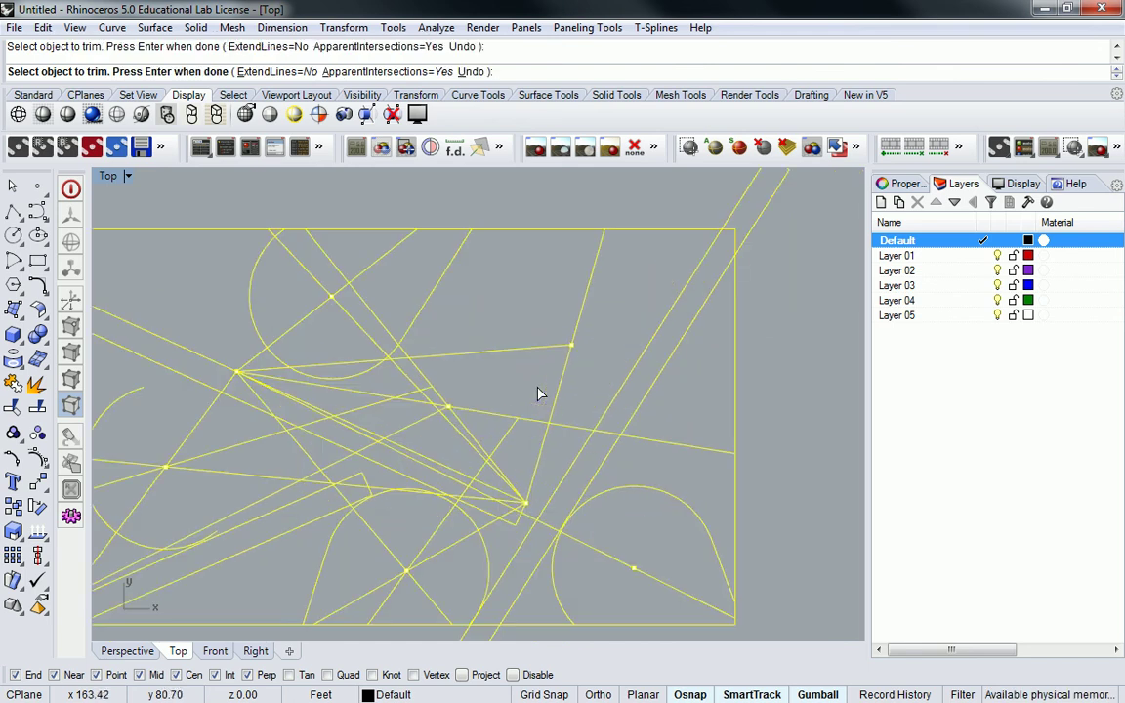
click(550, 347)
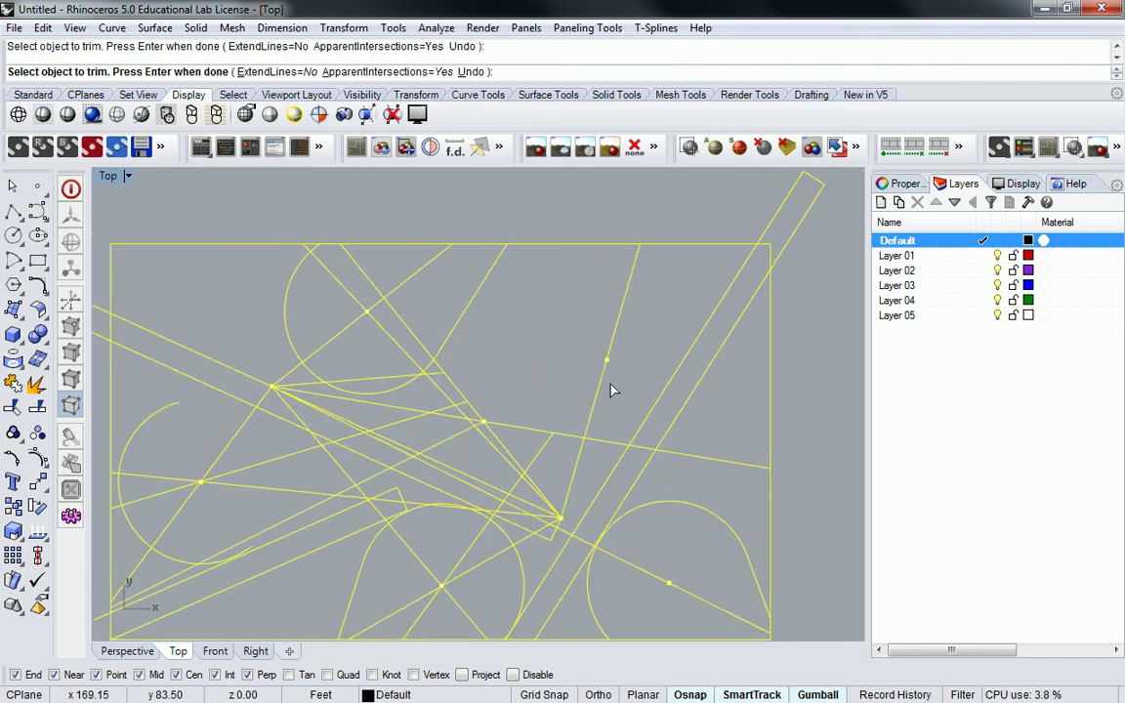
key(Return)
scroll(611, 382, down, 4)
scroll(634, 395, up, 3)
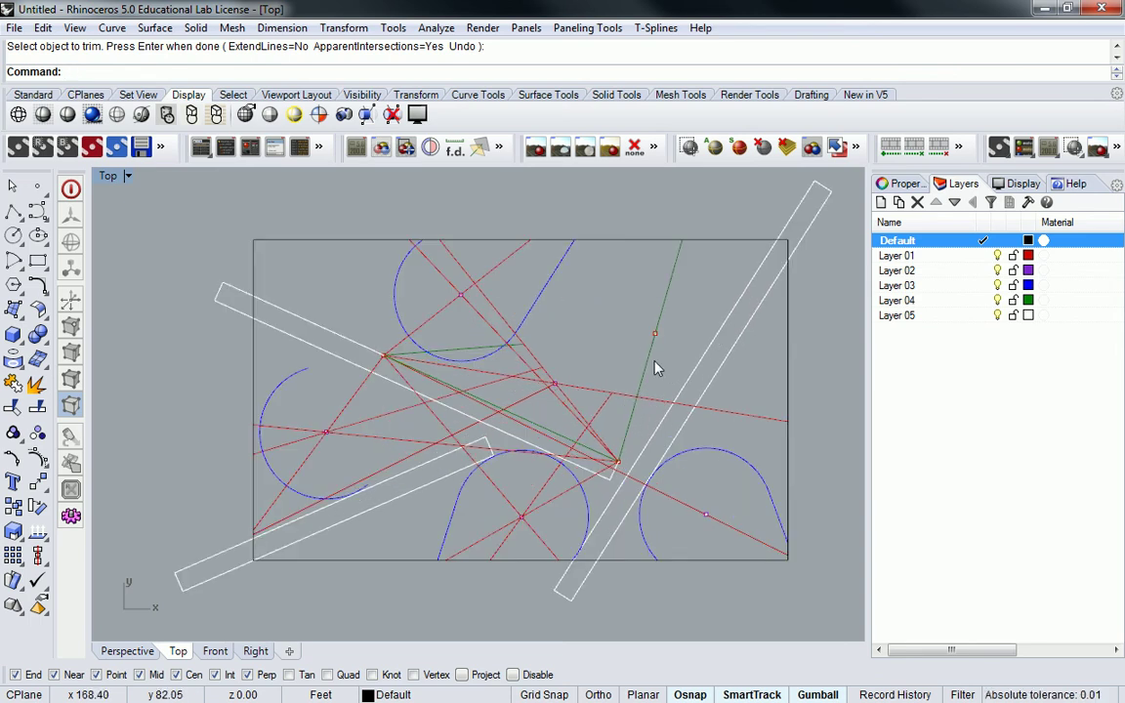
Step: With all curves as cutting objects, trim the upper long edge of the upper-left Layer 05 bar inside the frame
scroll(656, 368, down, 1)
text(Trim)
key(Return)
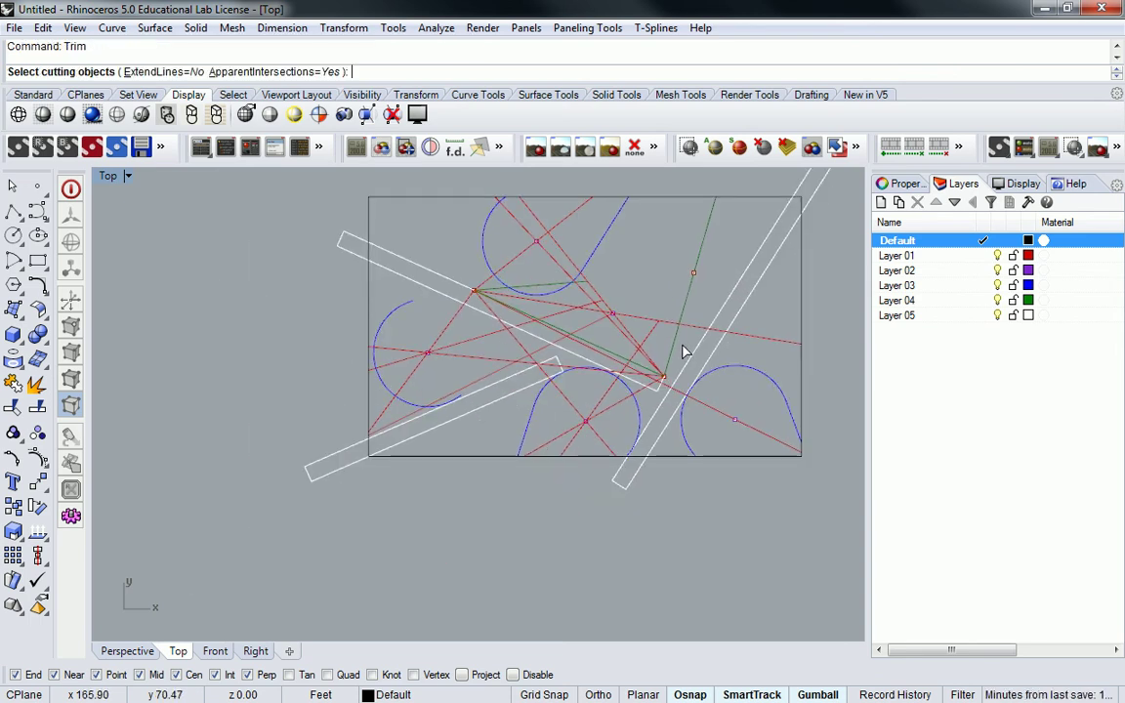
scroll(683, 351, down, 2)
right_drag(683, 351, 612, 412)
drag(768, 239, 351, 518)
key(Return)
scroll(498, 378, up, 2)
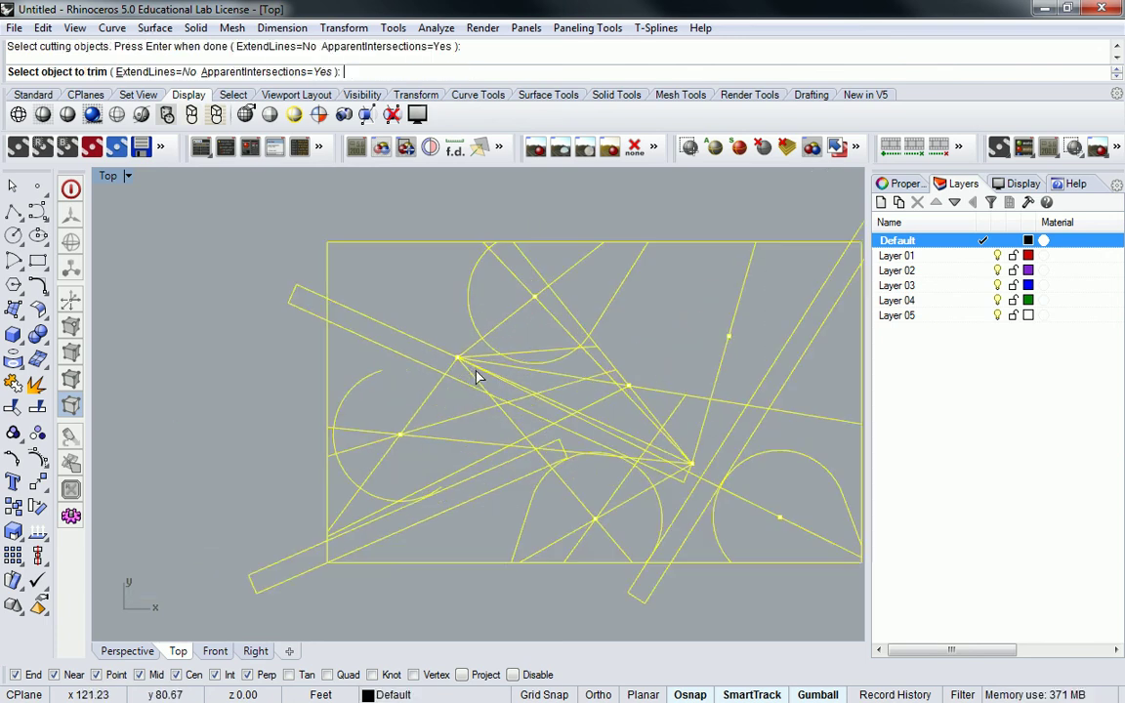
click(352, 313)
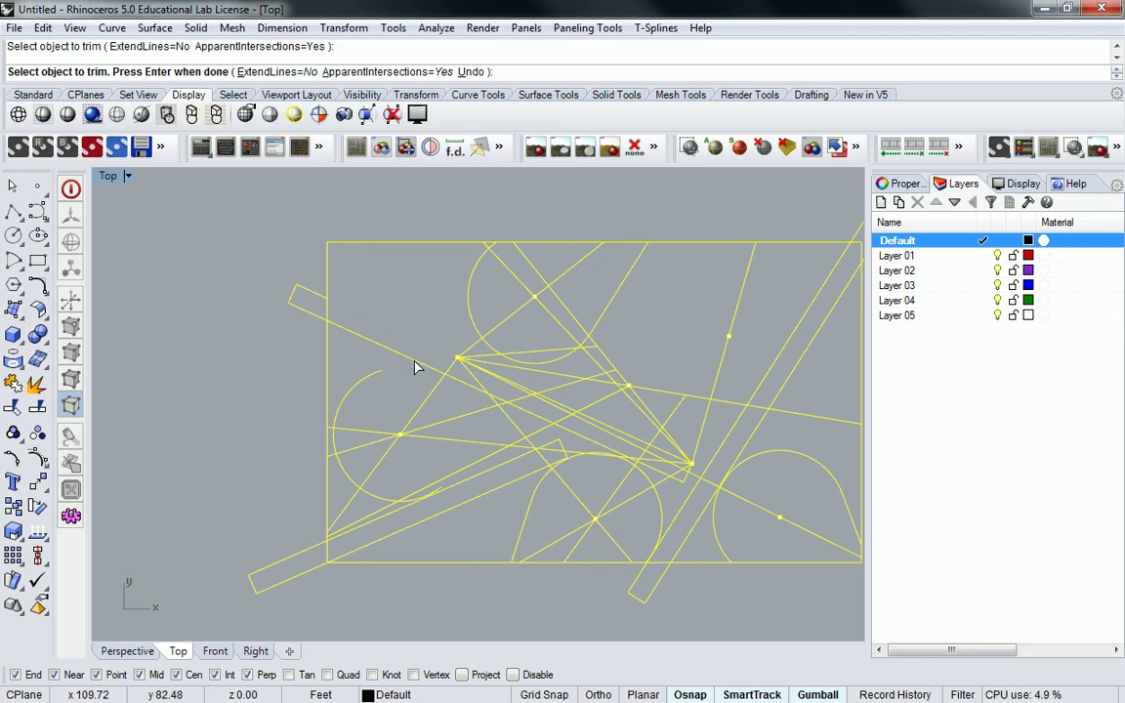
Step: Trim the red and green segments converging on the left radial point and the adjoining lower edge segment of the upper-left bar
scroll(456, 358, up, 2)
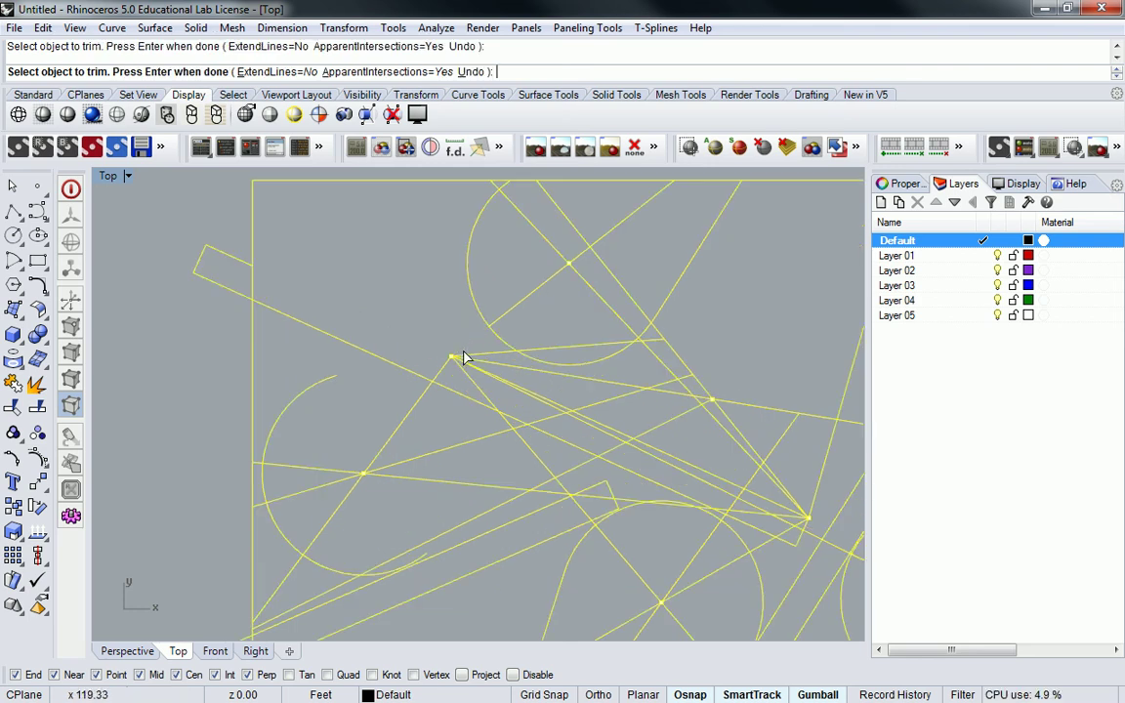
click(484, 373)
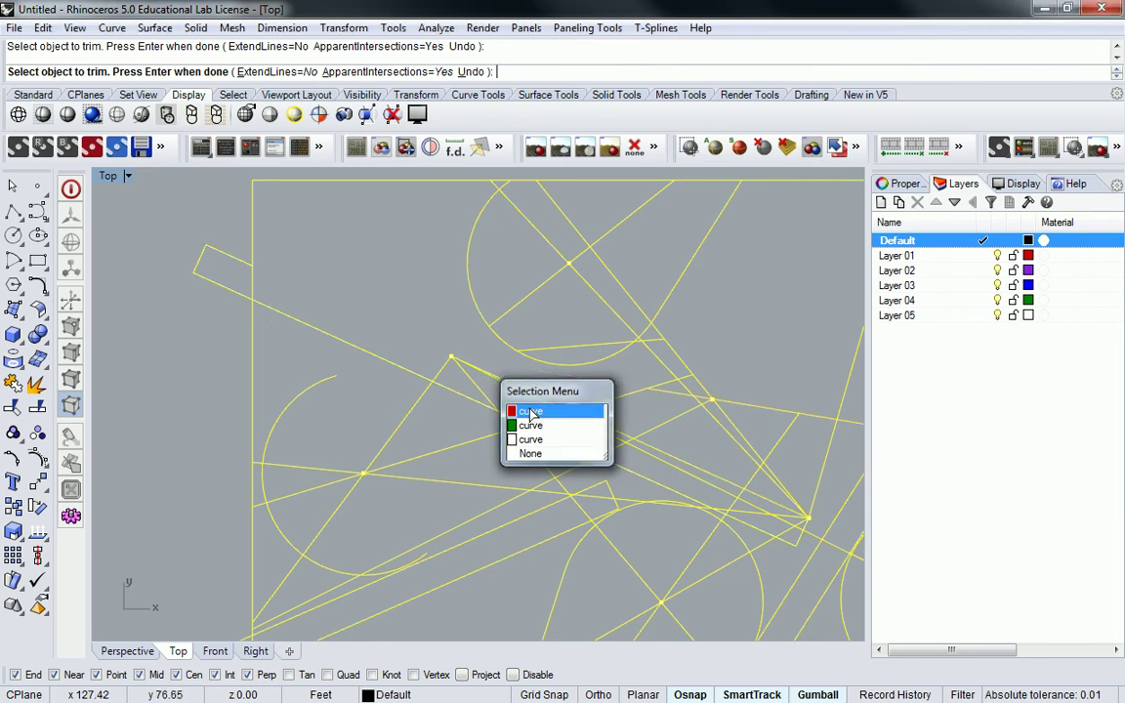
click(513, 412)
click(524, 398)
click(562, 433)
click(522, 395)
click(519, 393)
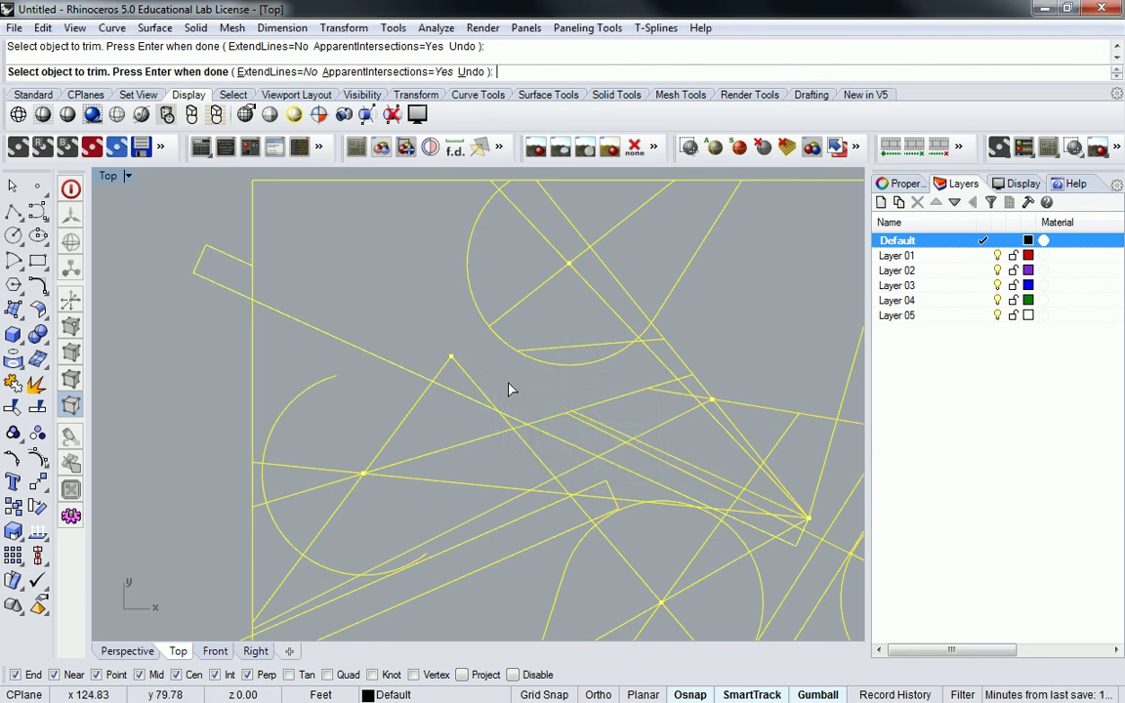
click(474, 406)
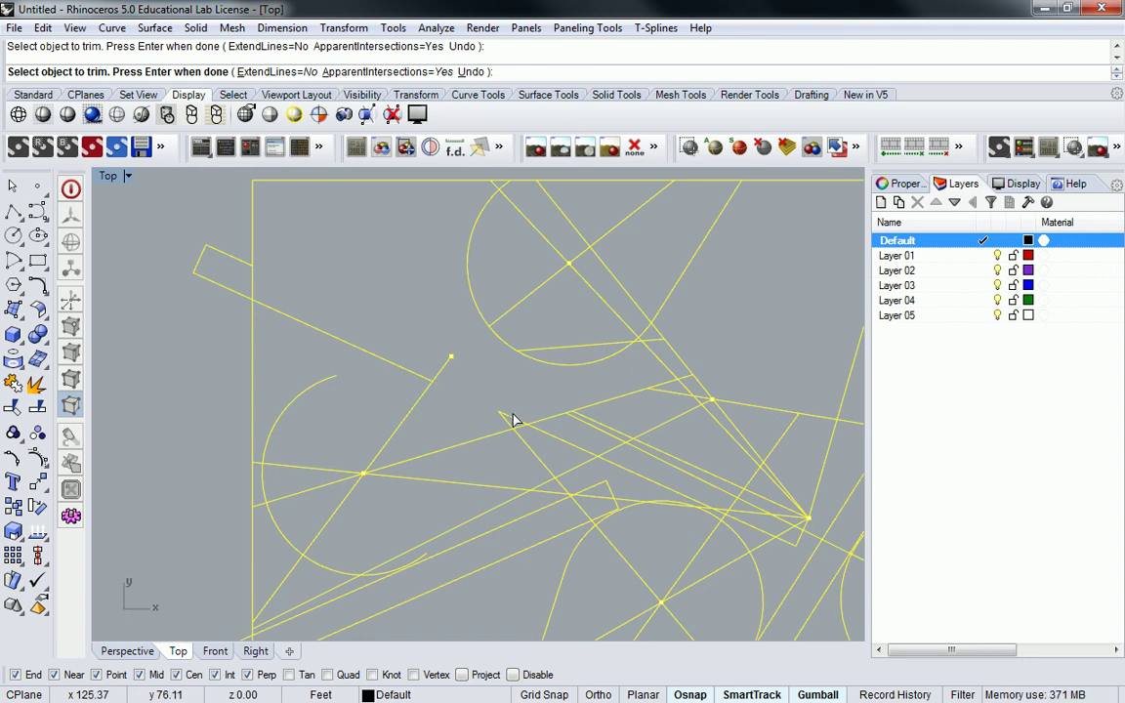
scroll(486, 380, down, 3)
scroll(478, 376, up, 3)
scroll(488, 378, down, 5)
key(Return)
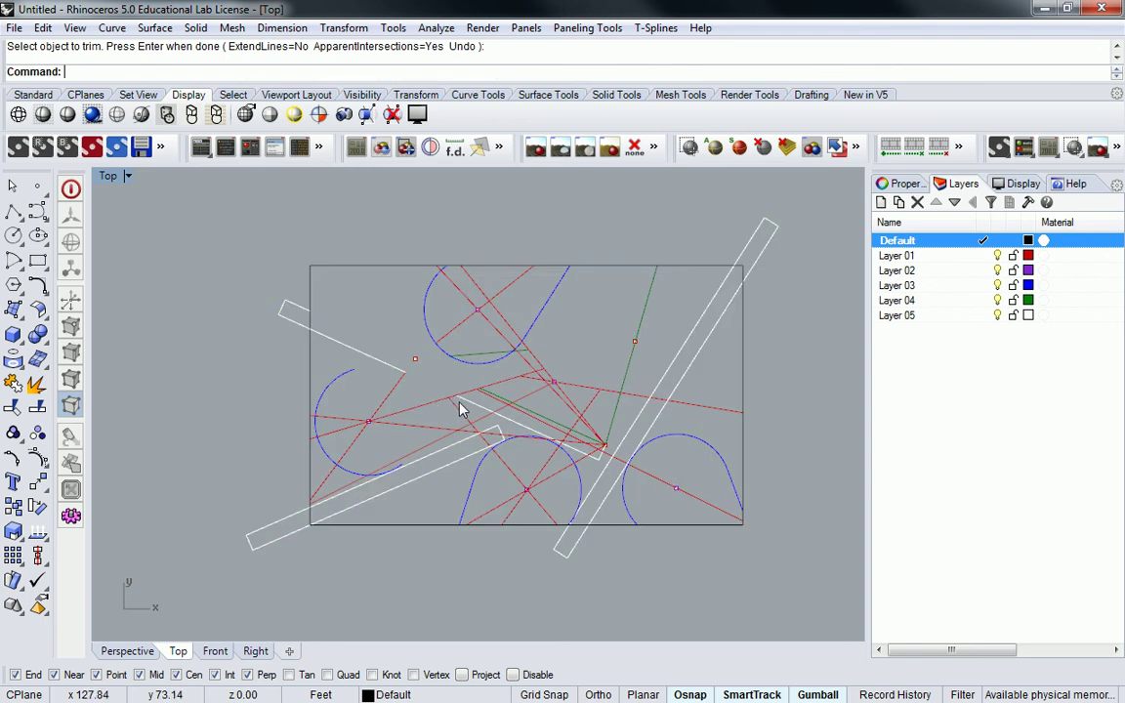
Step: With all curves as cutting objects, trim the middle portions of both long edges of the right-hand Layer 05 bar
scroll(467, 400, down, 3)
key(Return)
drag(278, 549, 279, 549)
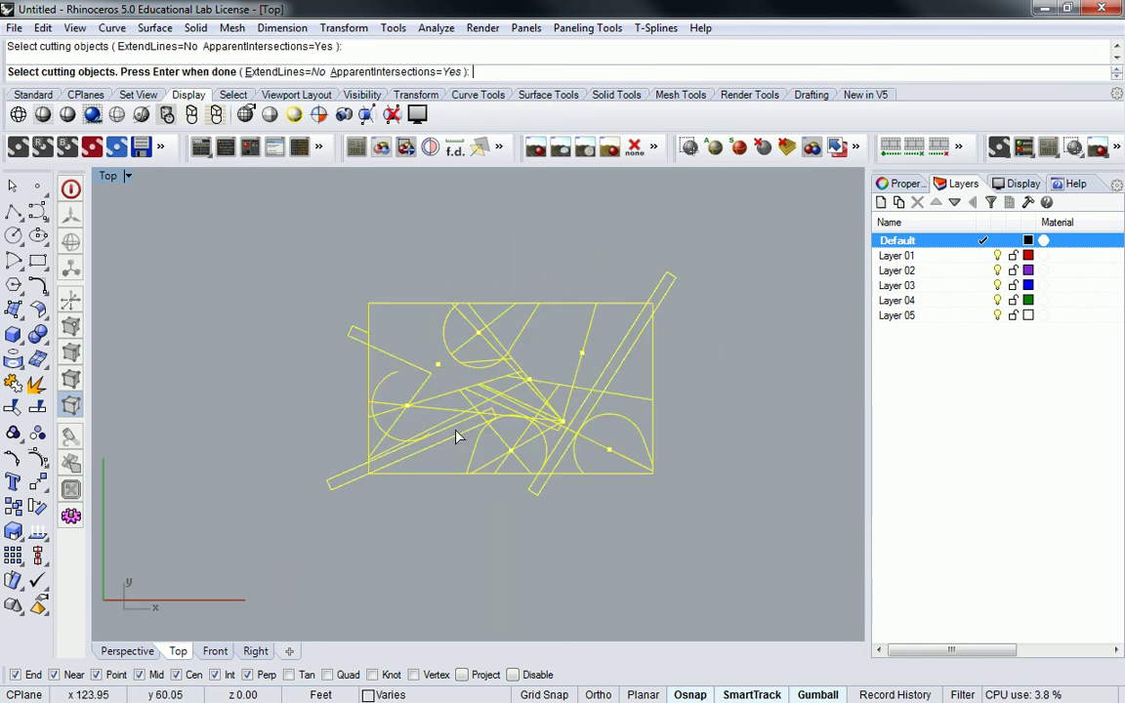
scroll(471, 435, up, 3)
key(Return)
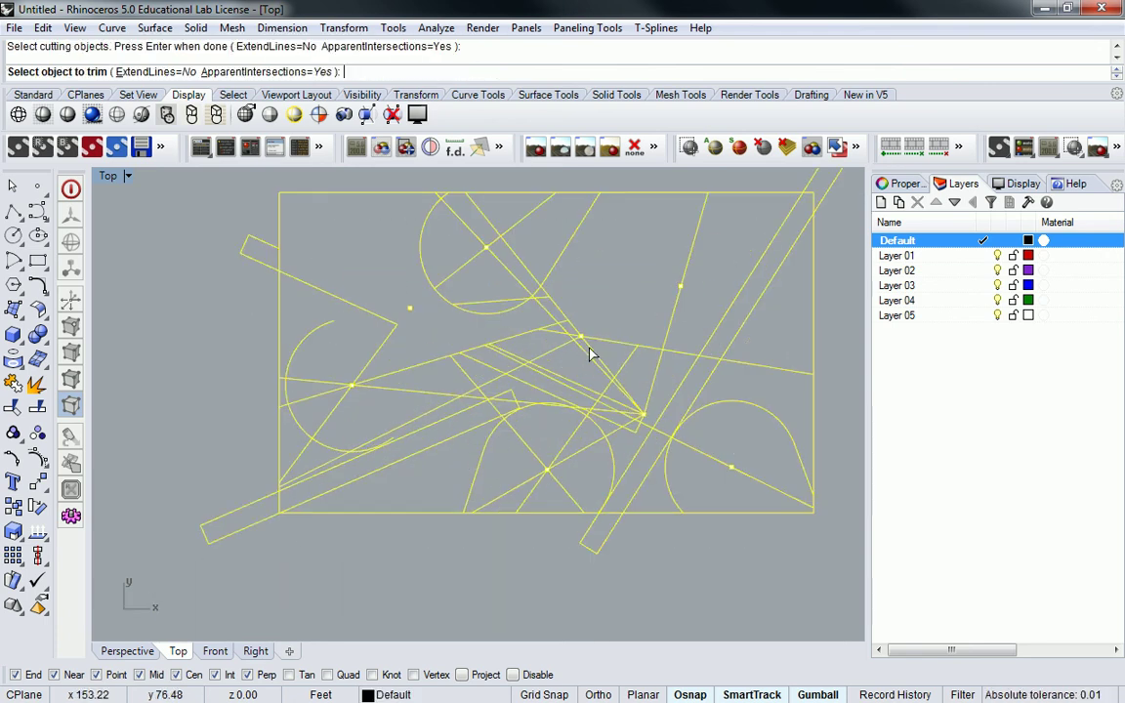
right_drag(623, 377, 518, 398)
scroll(522, 396, up, 2)
click(580, 379)
click(615, 371)
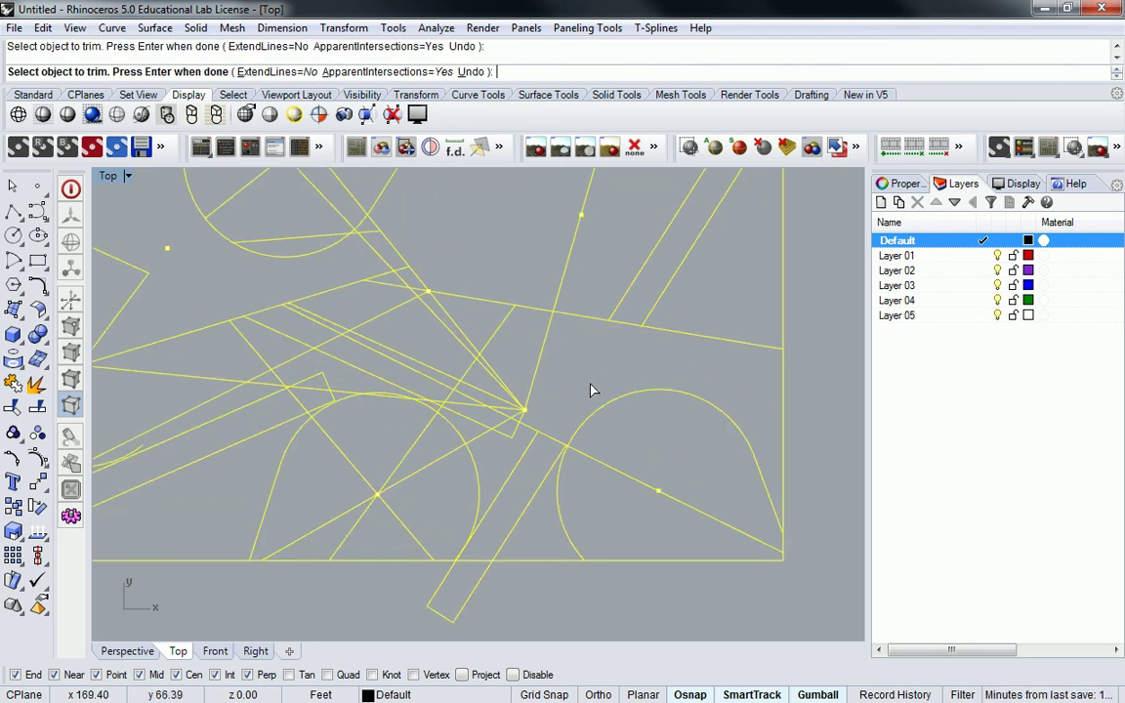
Step: Trim the line segments meeting at the lower-right radial point, including the nearby end of the upper-left bar
right_drag(581, 387, 645, 383)
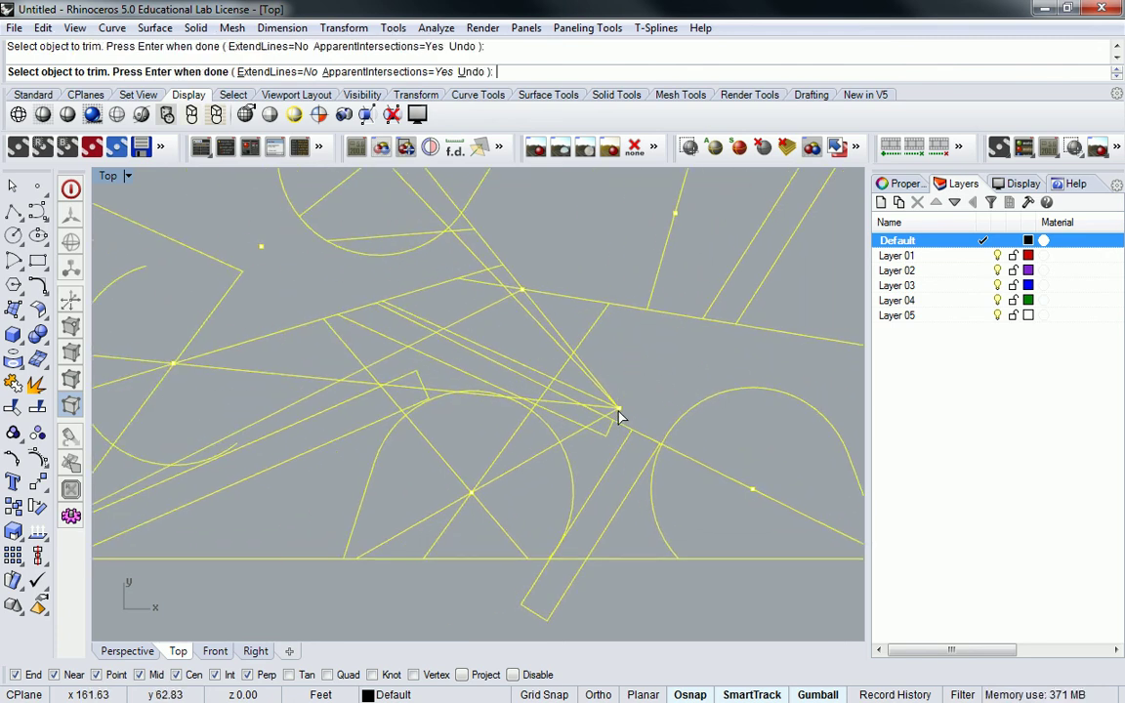
click(615, 410)
key(Escape)
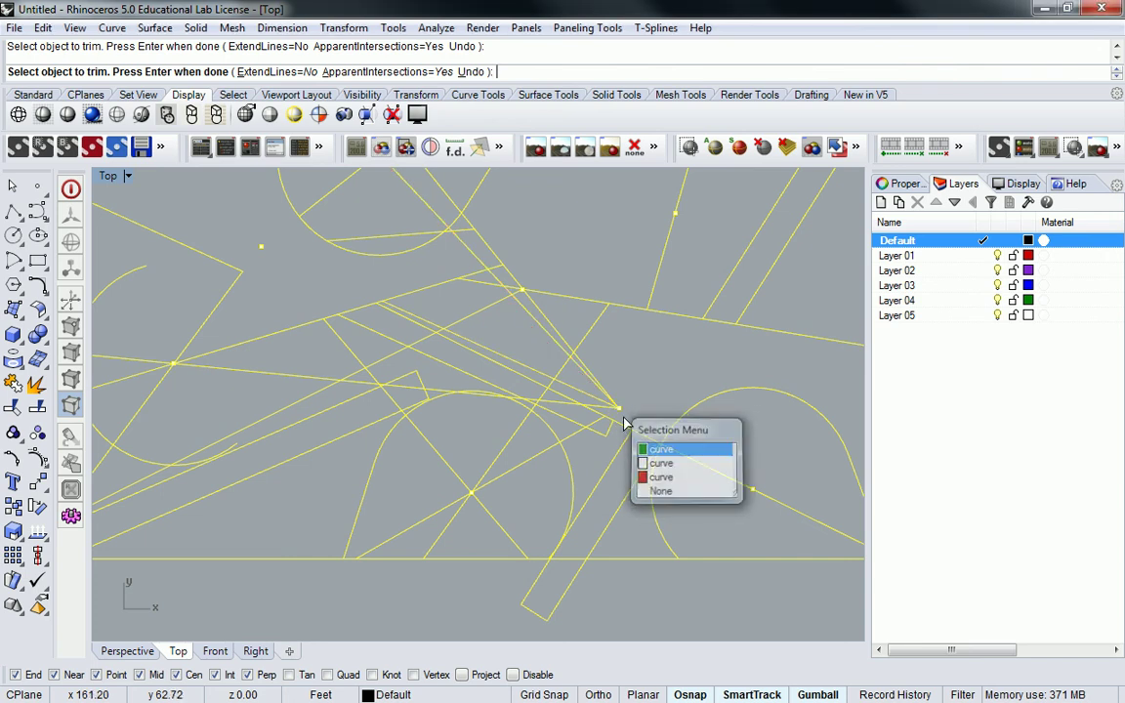
click(608, 403)
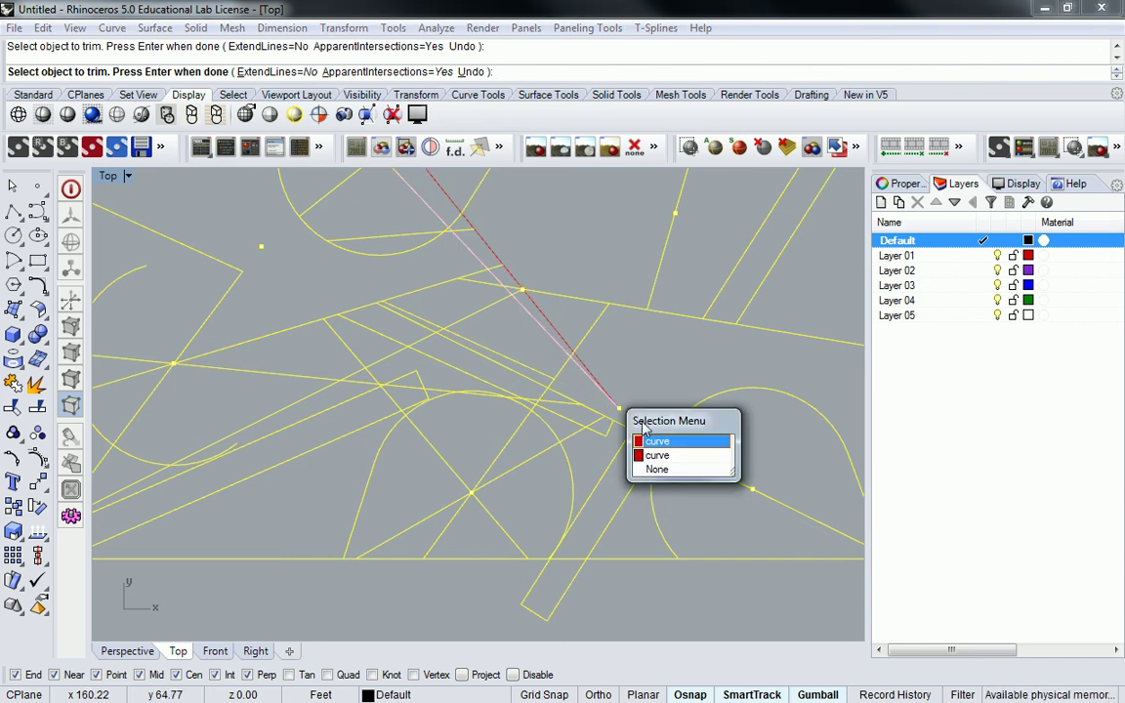
key(Escape)
click(602, 430)
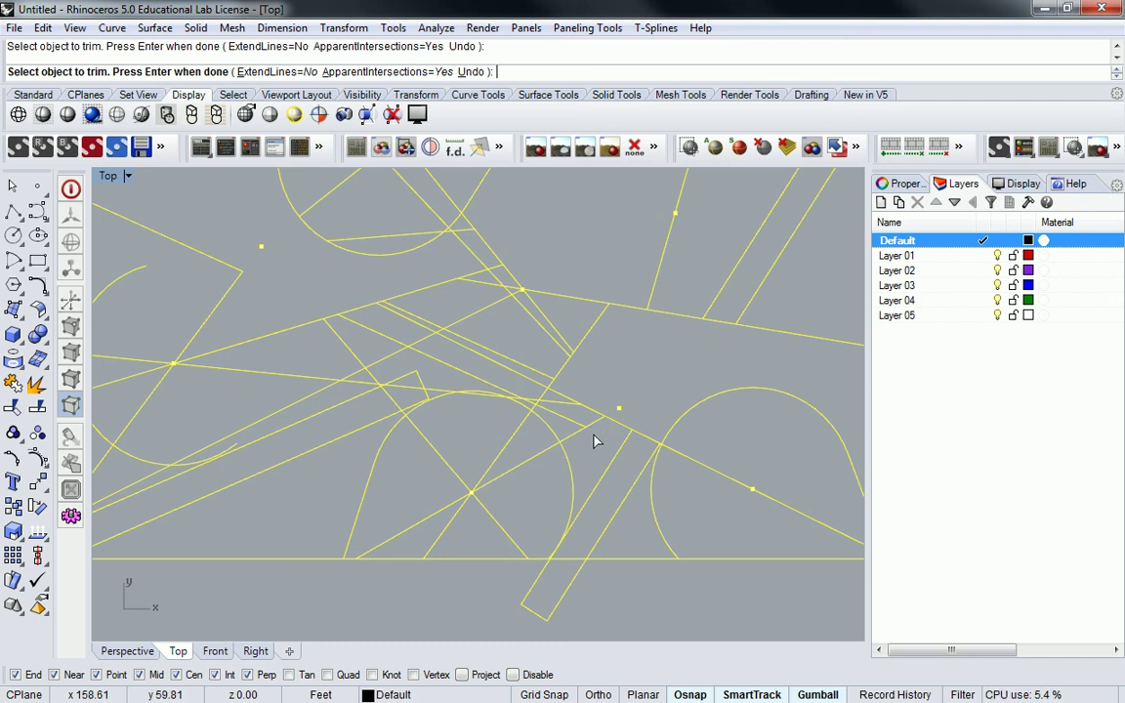
scroll(578, 435, down, 4)
scroll(586, 431, up, 5)
scroll(619, 433, down, 2)
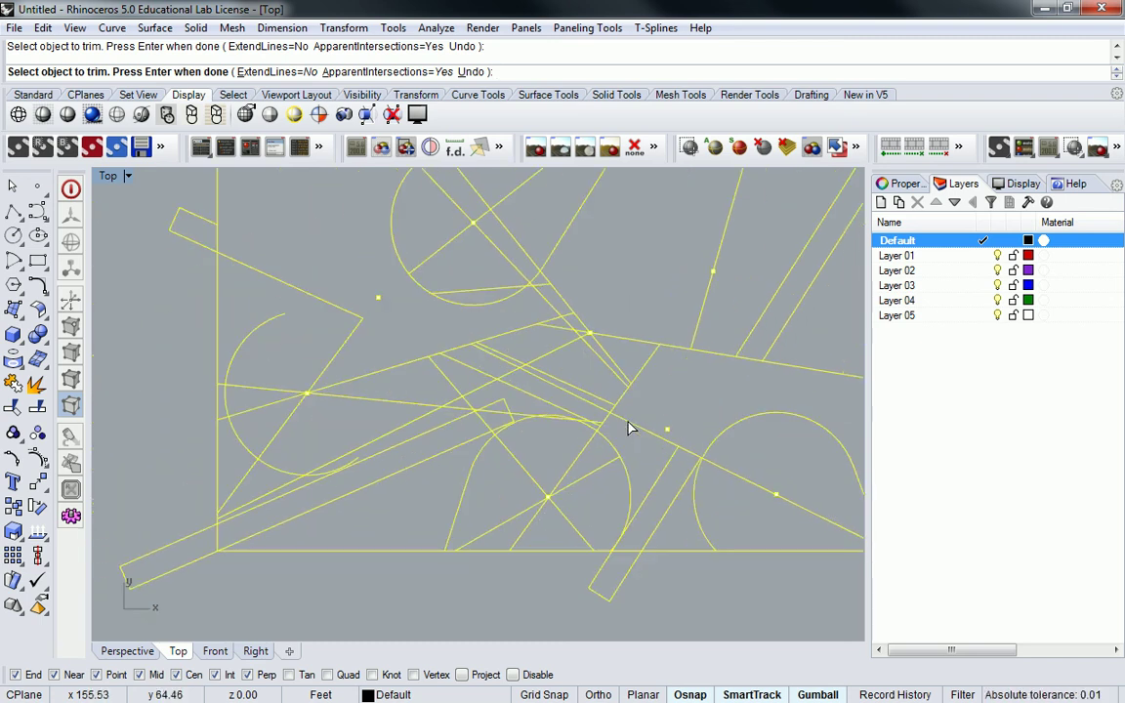
click(663, 444)
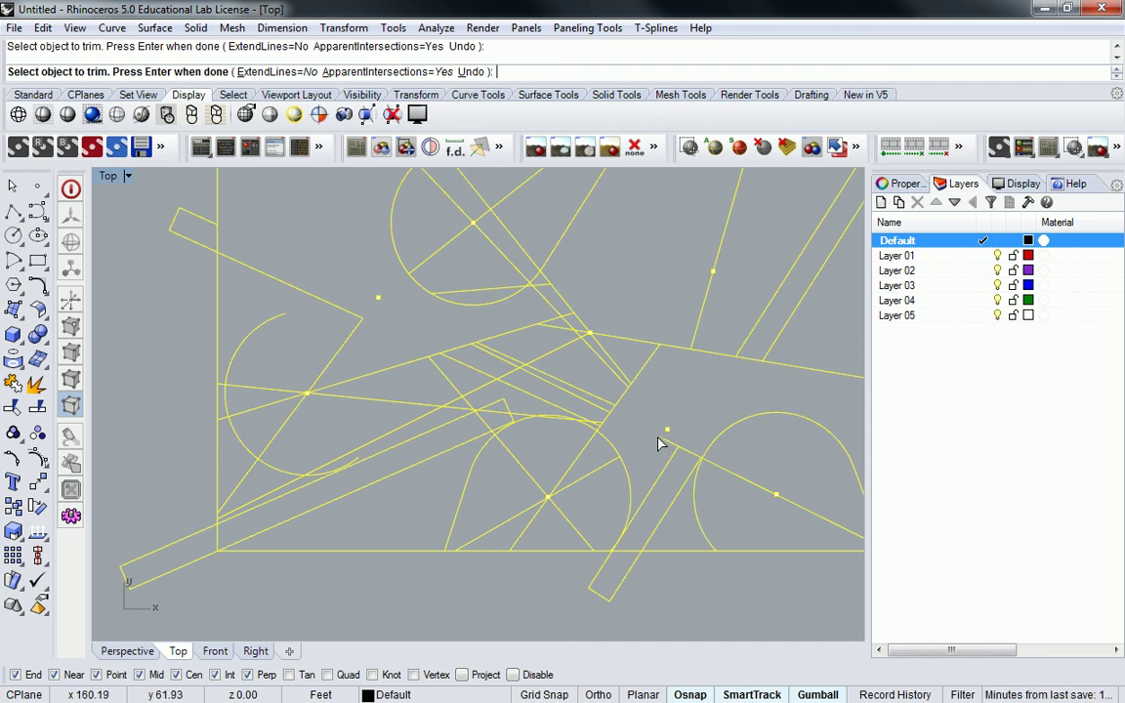
Step: Trim the red radial segments inside the two arcs along the frame's bottom edge
scroll(620, 416, down, 3)
scroll(601, 420, up, 1)
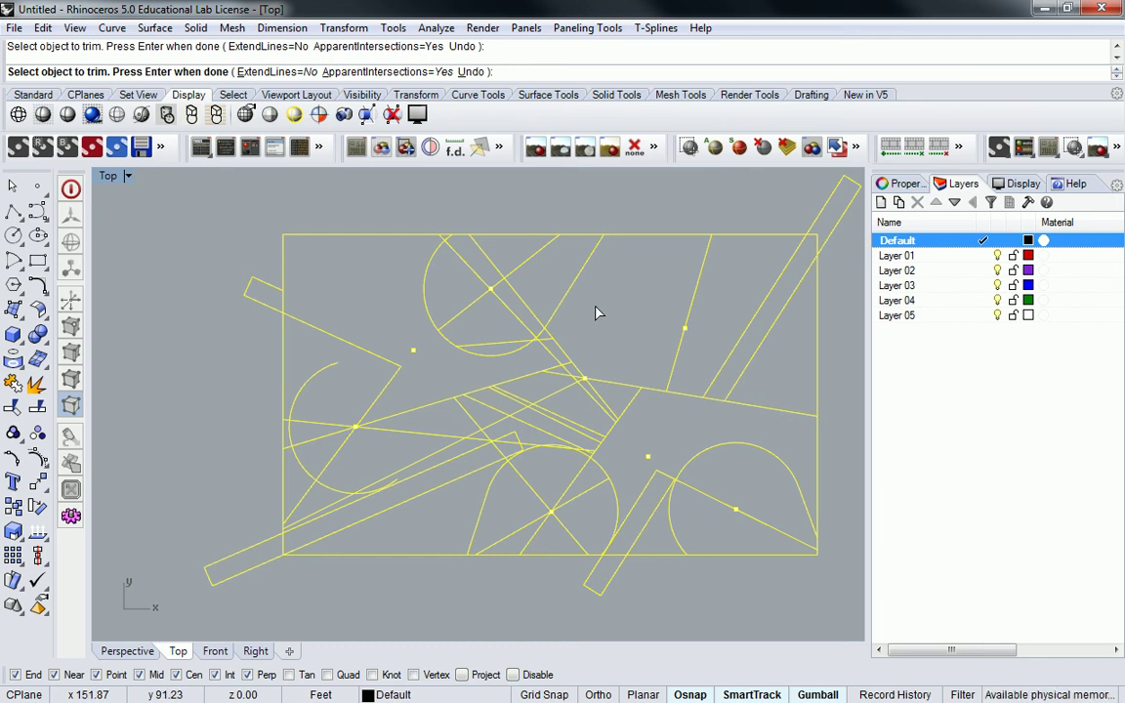
right_drag(583, 415, 649, 386)
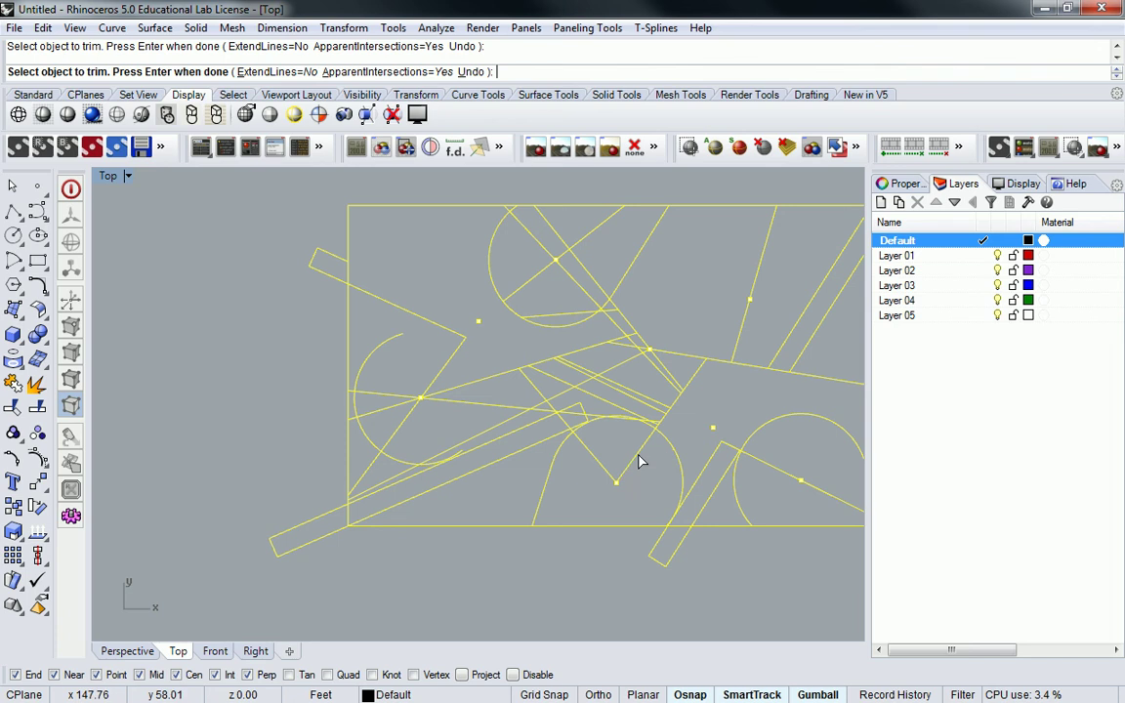
right_drag(607, 471, 607, 456)
scroll(596, 439, up, 3)
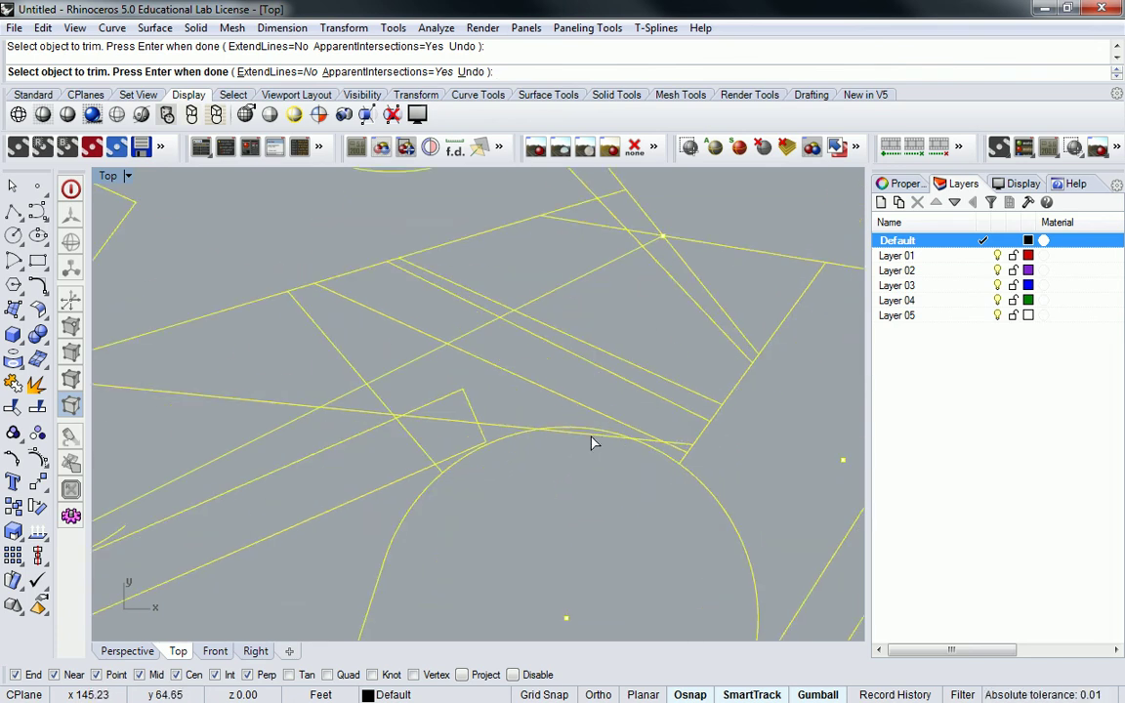
scroll(569, 455, down, 3)
scroll(569, 456, up, 3)
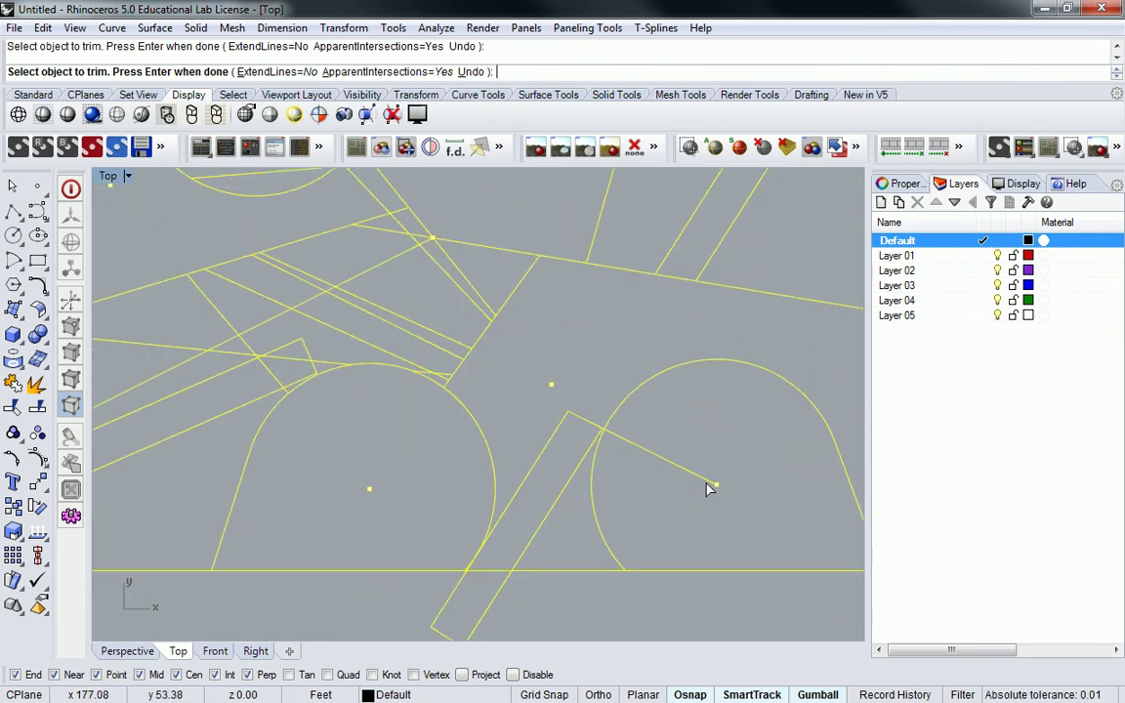
scroll(611, 425, down, 4)
scroll(571, 344, up, 2)
Step: Trim the red radial segments inside the upper blue arc and the short remnant between the arc and the frame's top edge
click(570, 344)
click(576, 317)
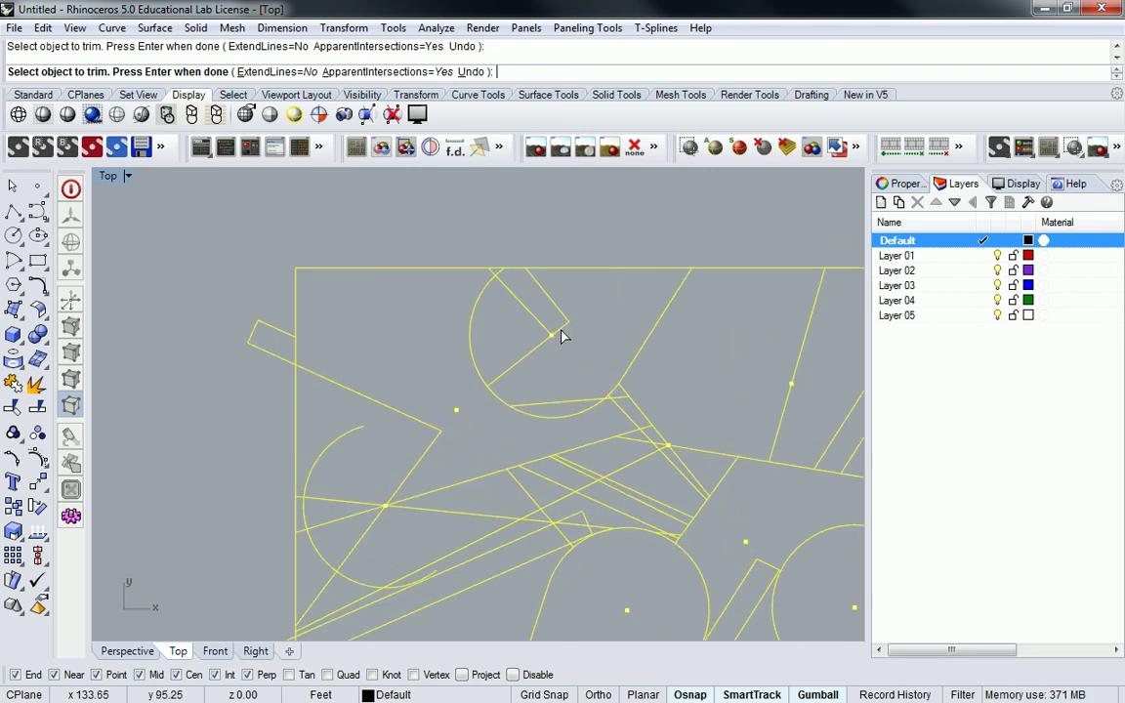
click(562, 330)
click(542, 326)
click(569, 326)
click(539, 344)
scroll(497, 270, up, 5)
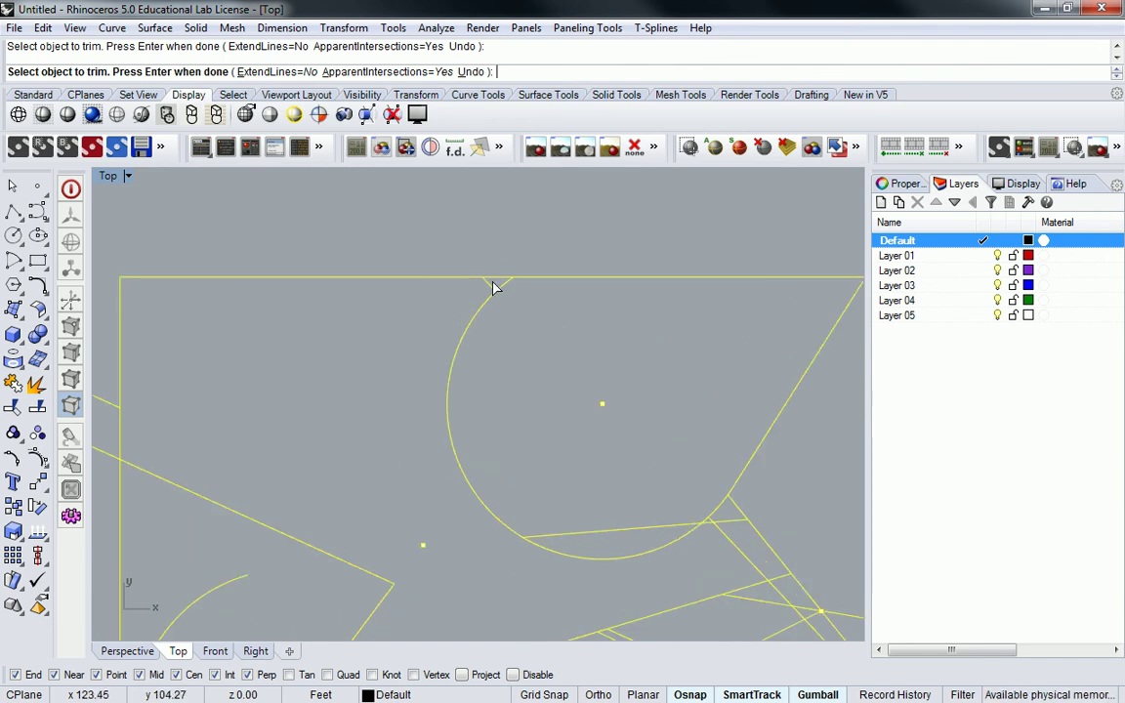
scroll(496, 291, down, 5)
scroll(547, 322, down, 3)
scroll(459, 389, up, 3)
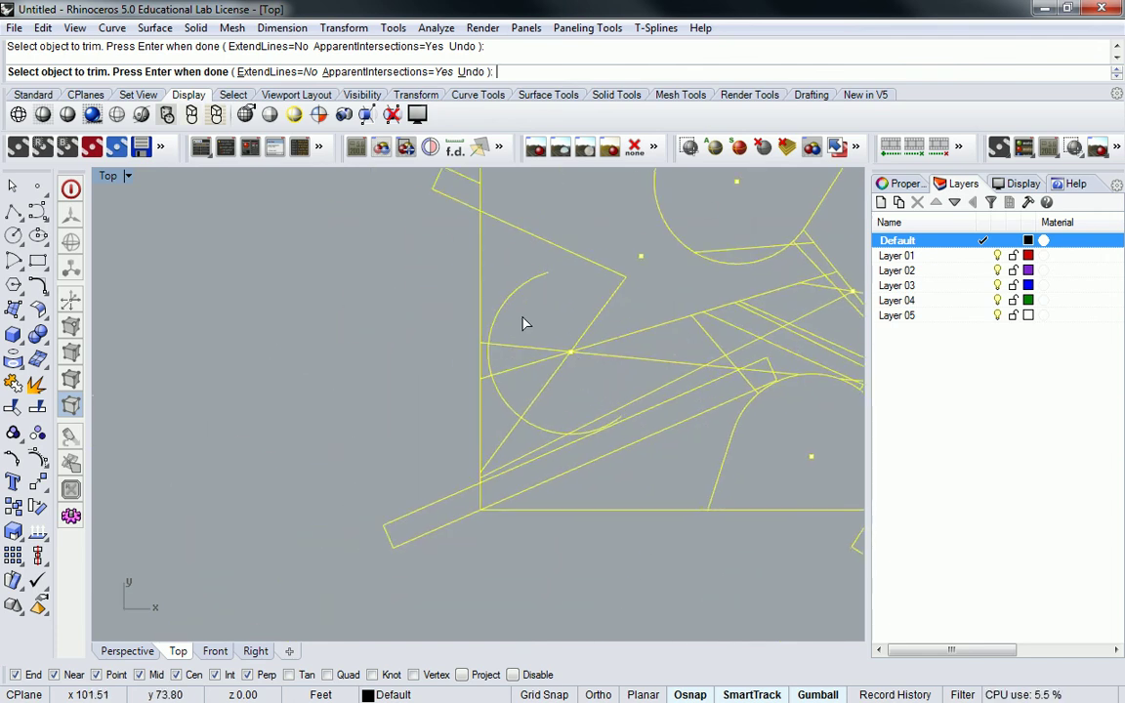
scroll(485, 398, up, 2)
scroll(483, 401, down, 6)
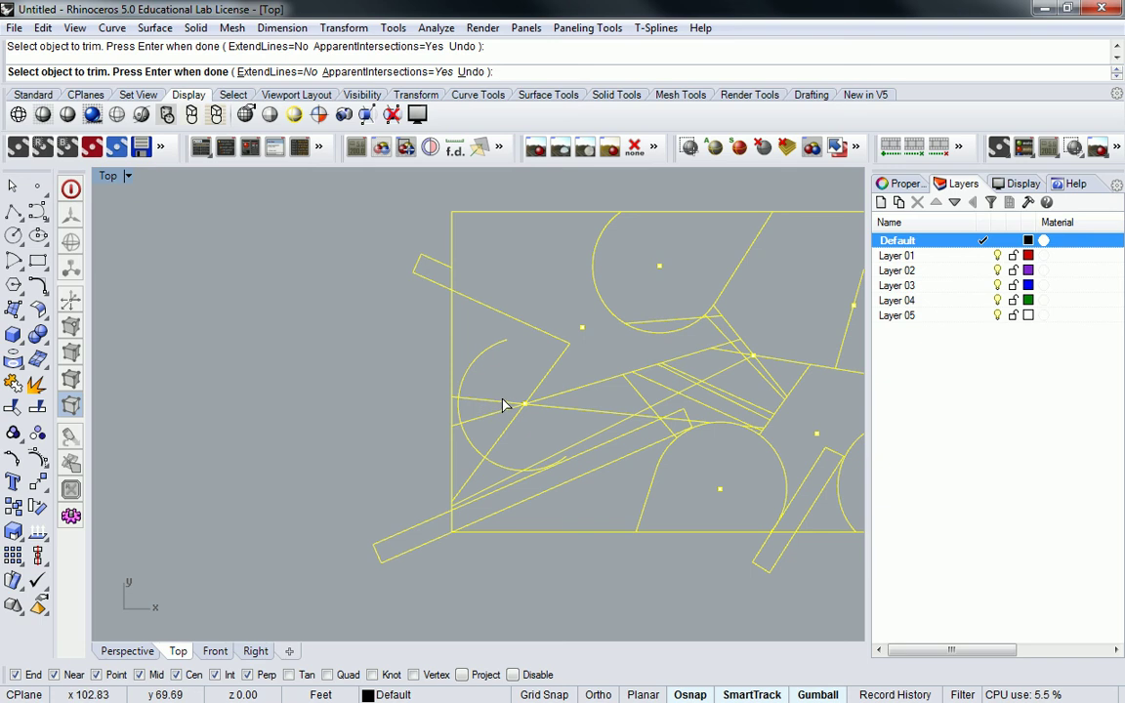
scroll(552, 395, up, 5)
key(Return)
scroll(625, 414, down, 3)
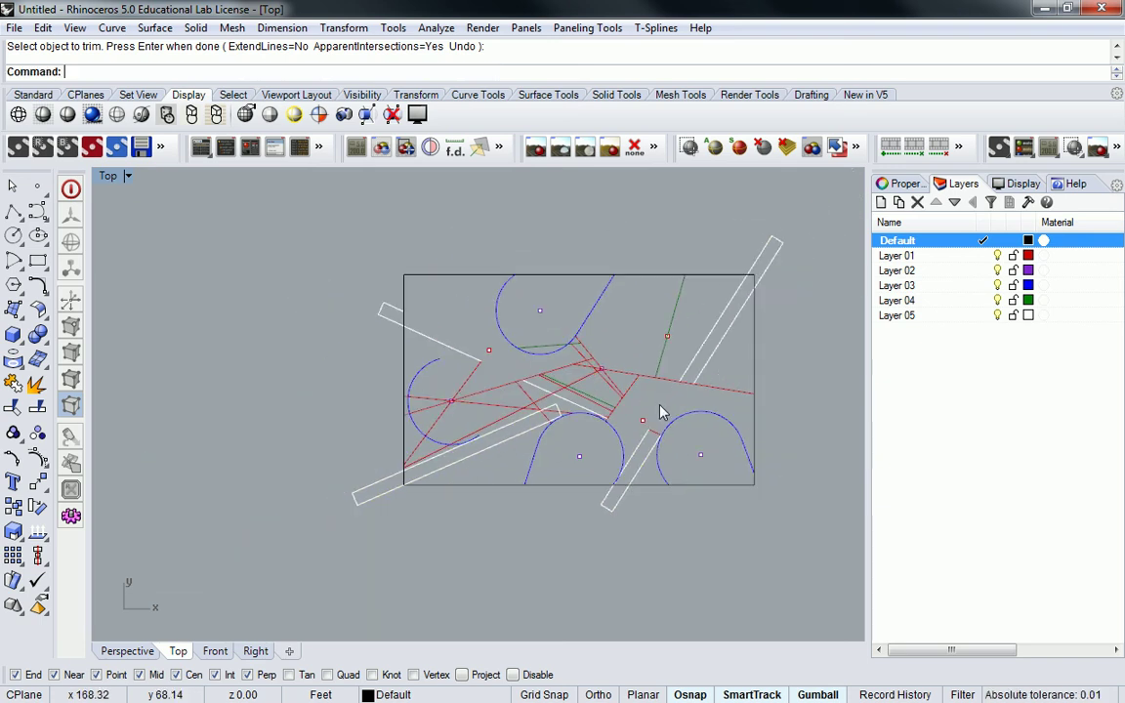
scroll(528, 414, up, 2)
scroll(514, 407, up, 1)
scroll(530, 410, down, 1)
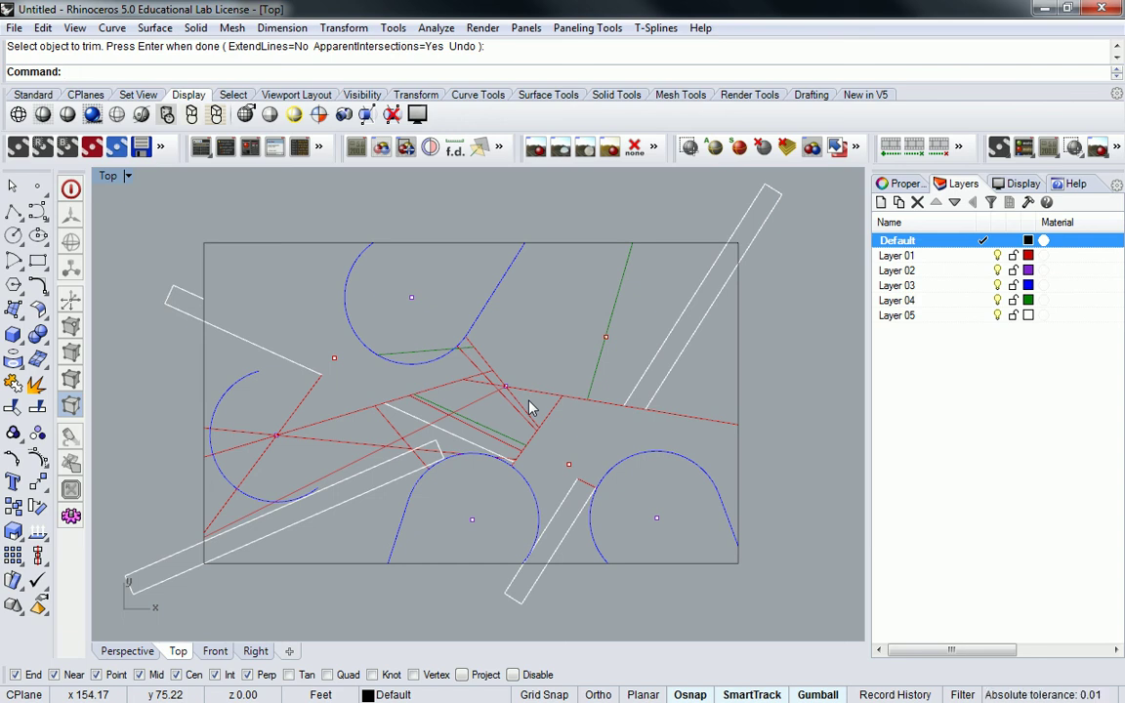
scroll(518, 422, down, 2)
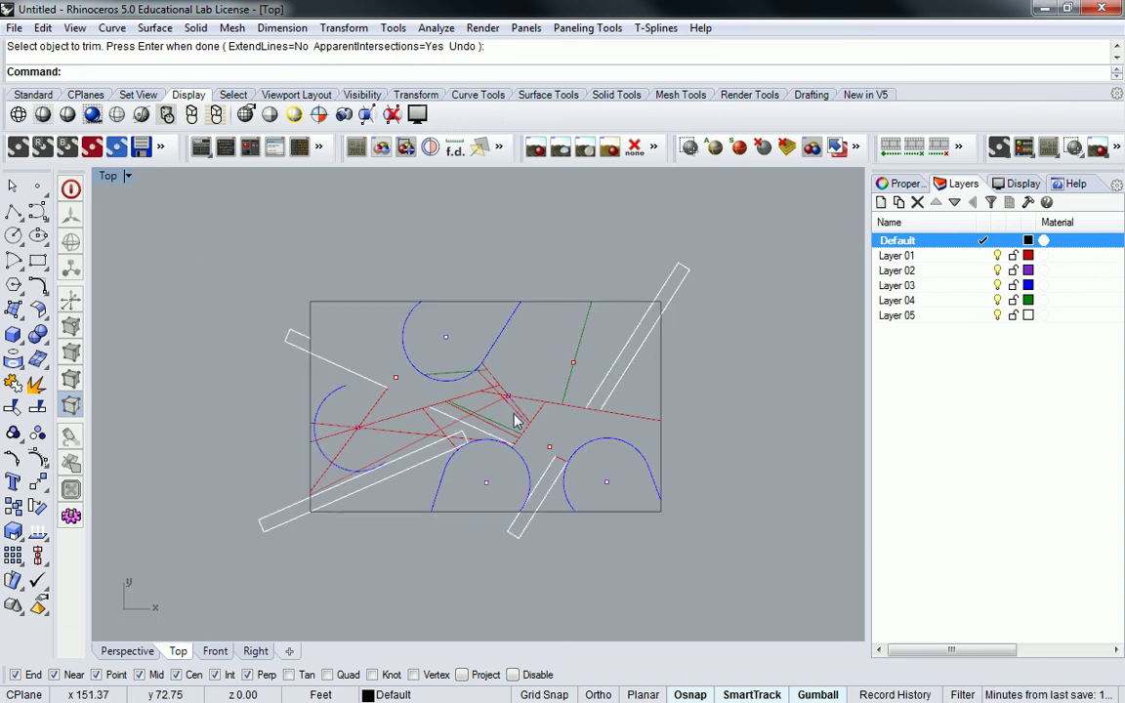